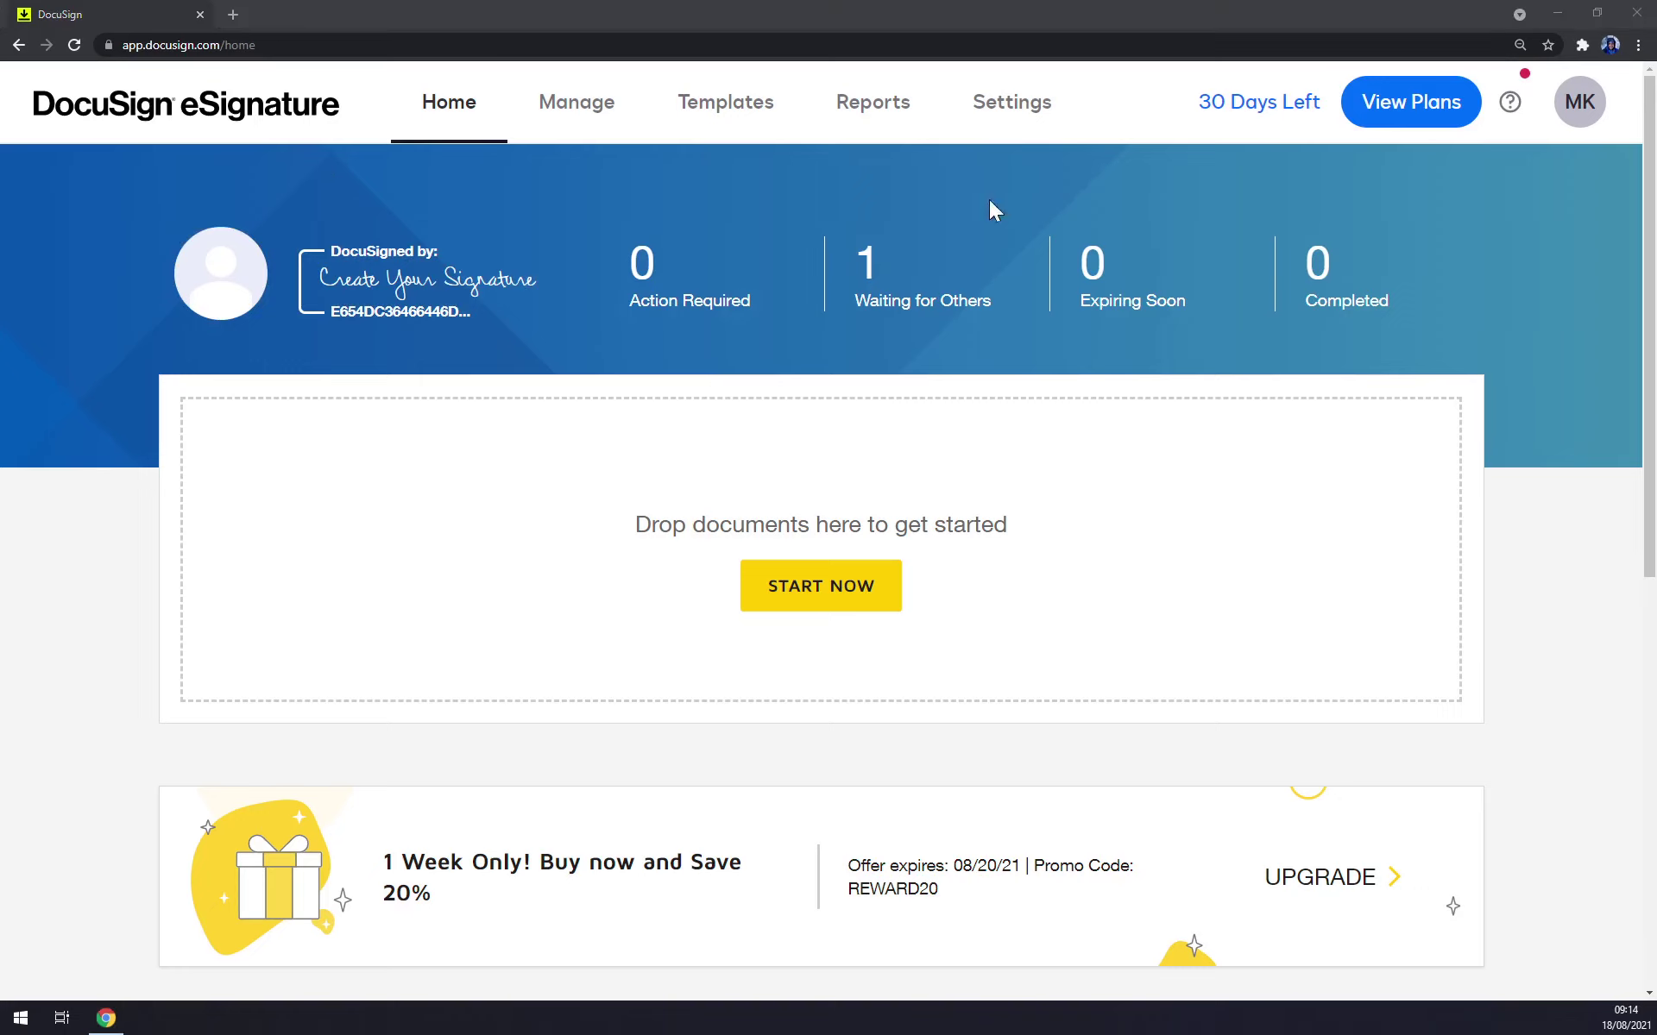
Open Manage Profile's Signatures tab and start adding a new signature.
{"action": "left_click", "coordinate": [1580, 103]}
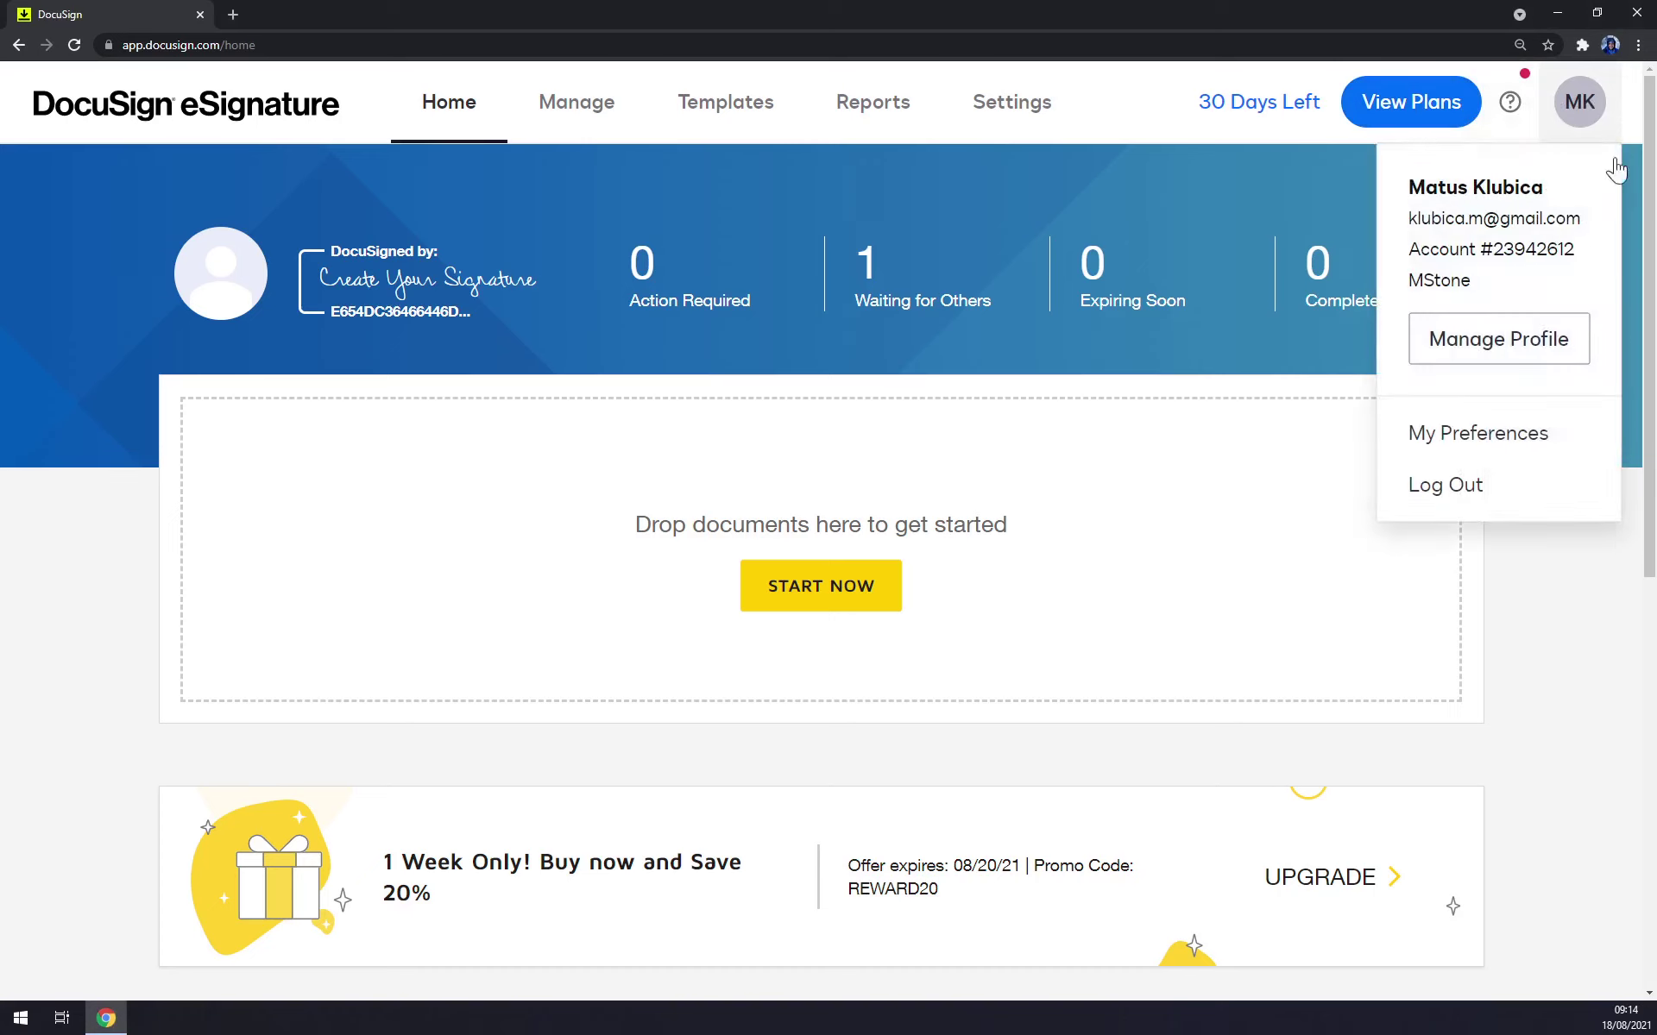
{"action": "left_click", "coordinate": [1484, 339]}
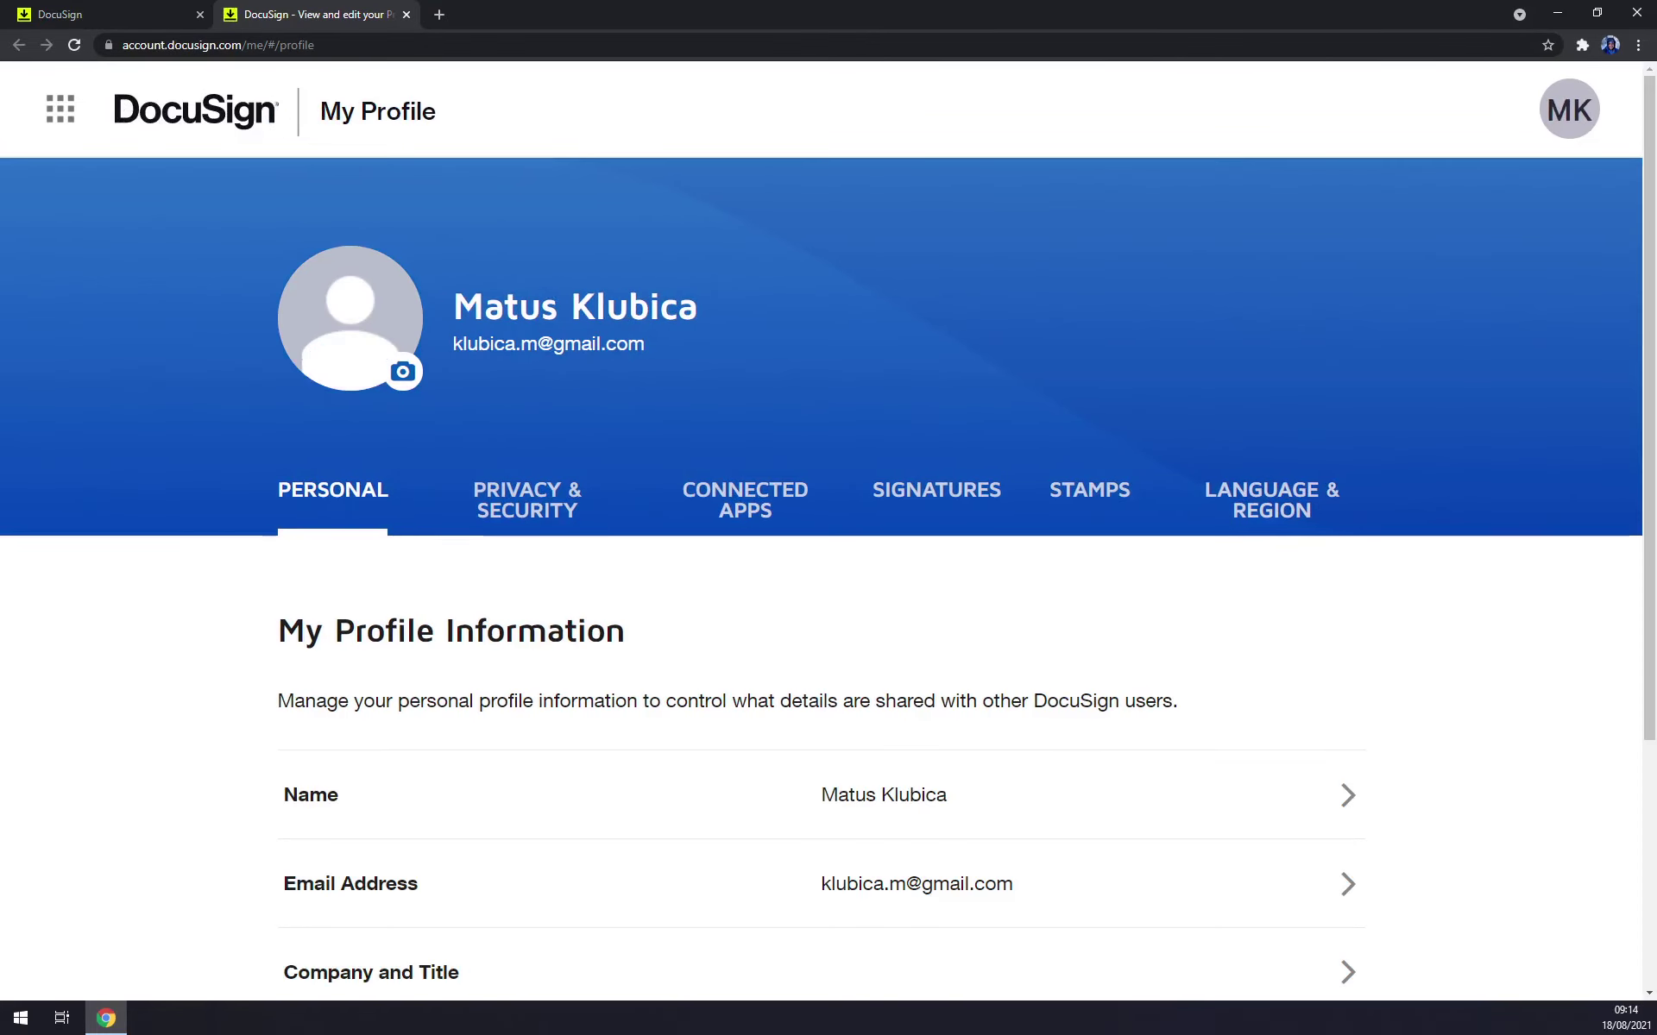
{"action": "left_click", "coordinate": [961, 498]}
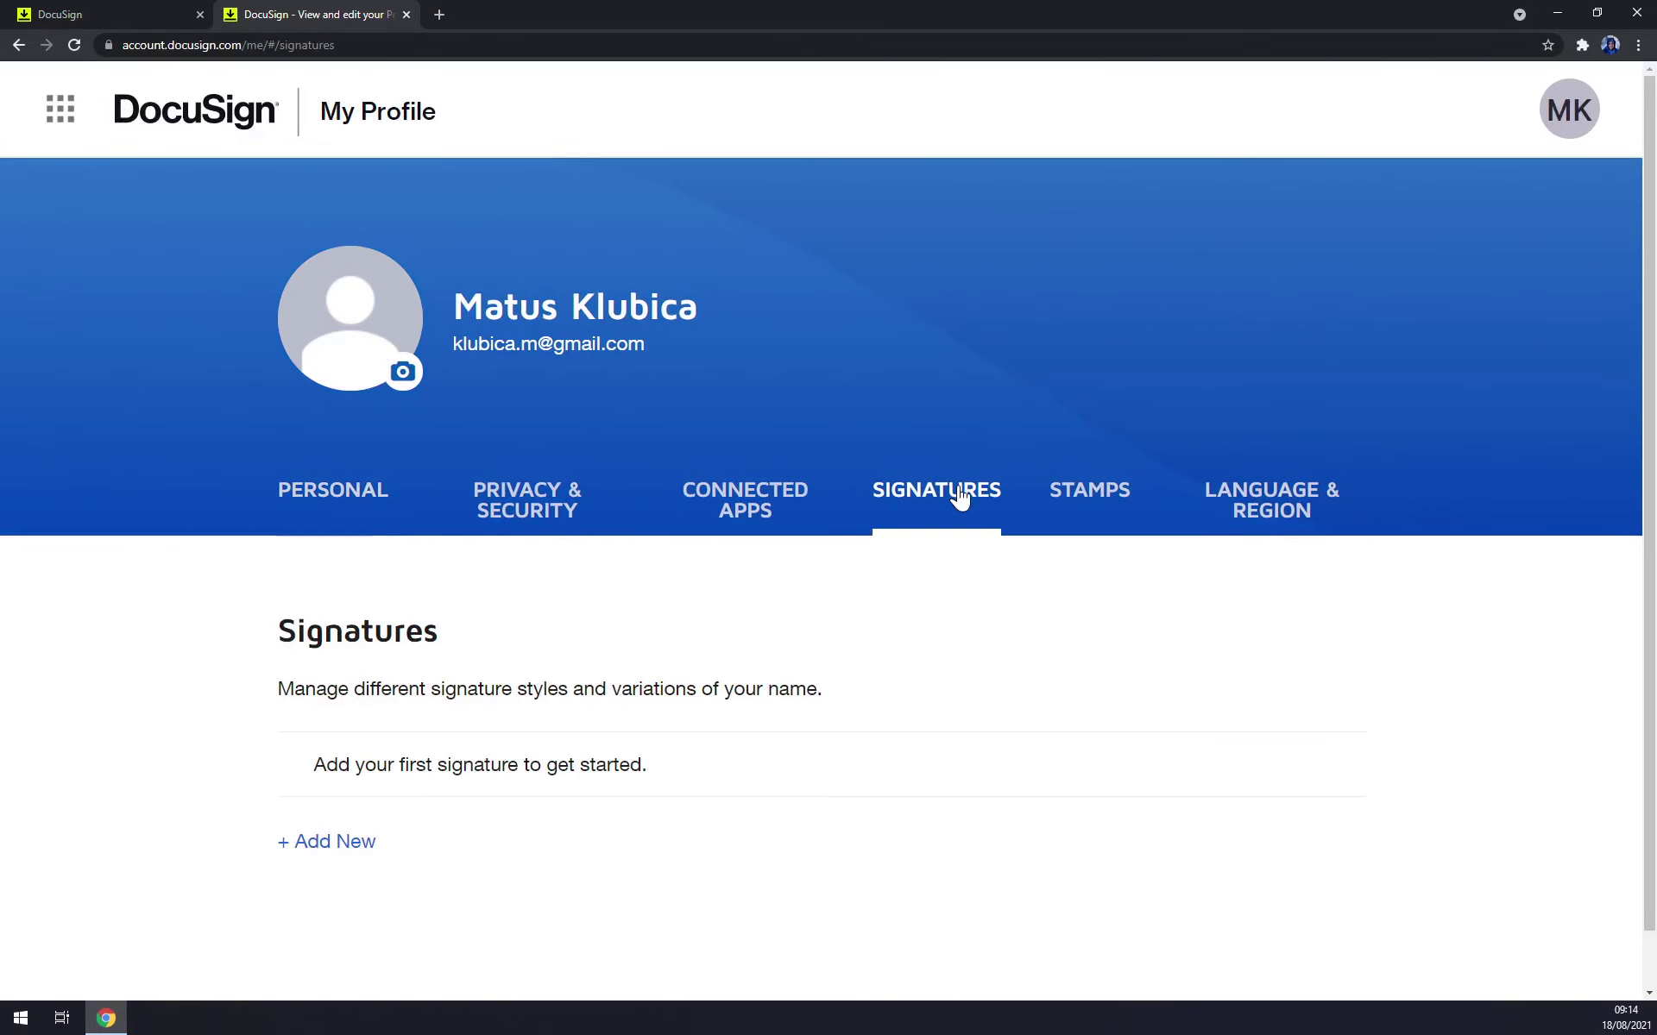
{"action": "scroll", "coordinate": [957, 495], "scroll_direction": "down", "scroll_amount": 1}
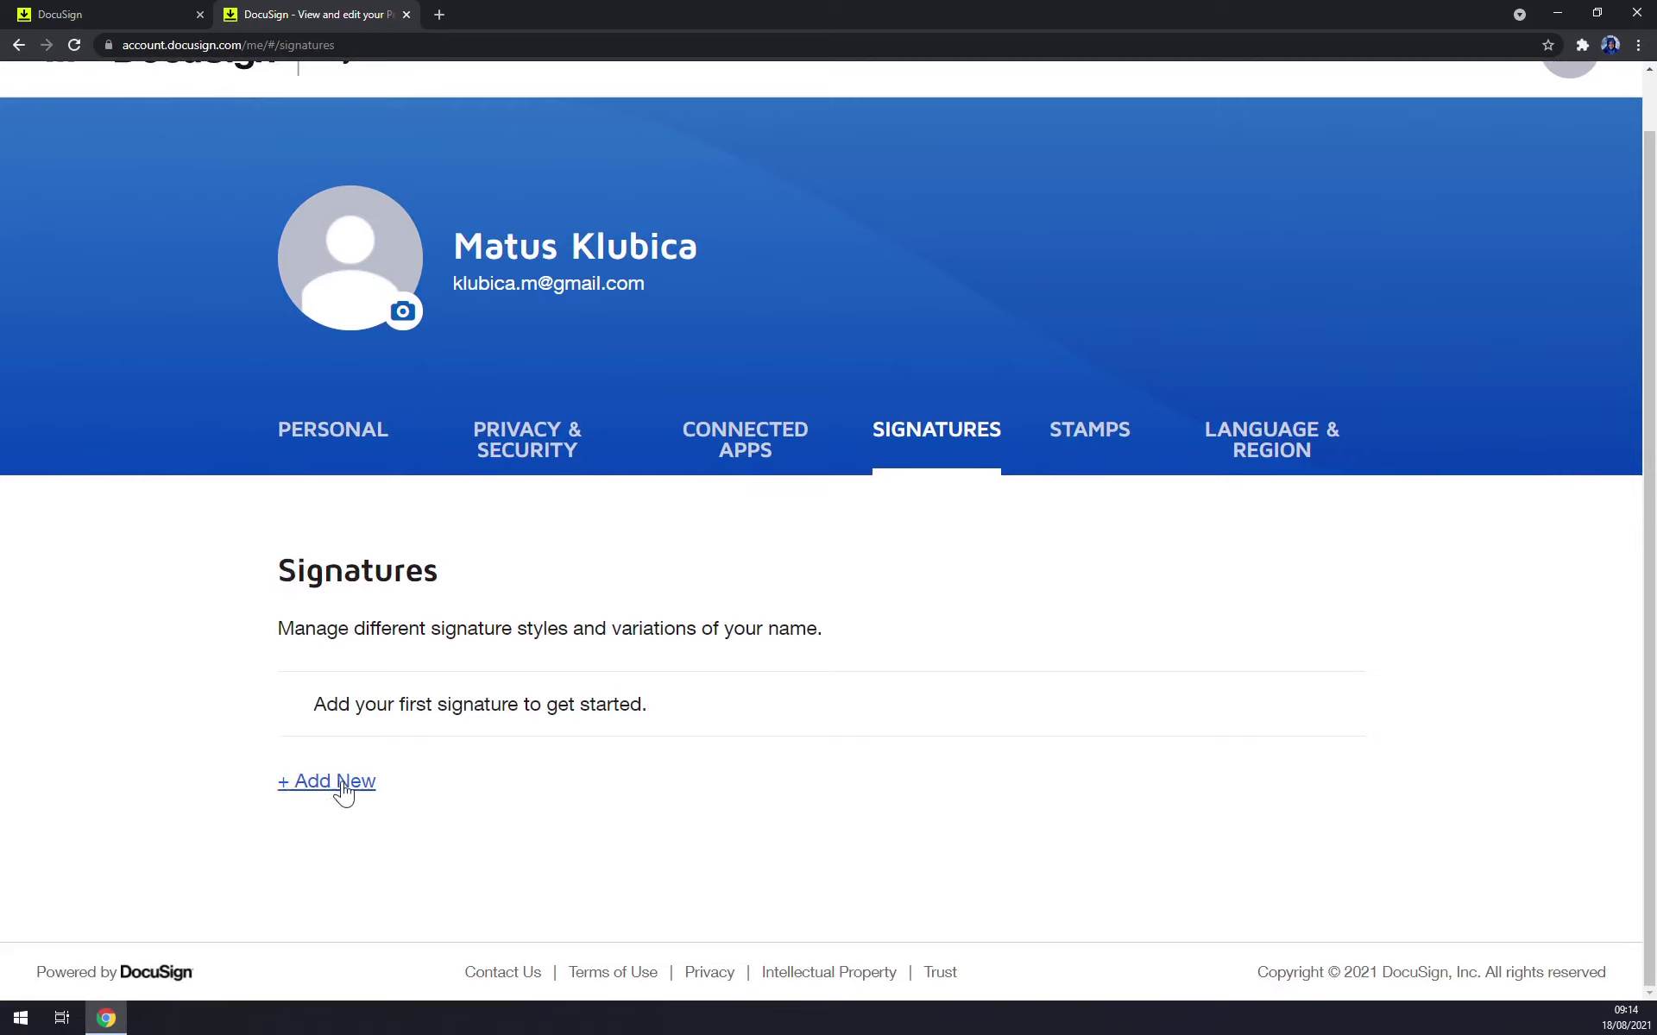
{"action": "left_click", "coordinate": [371, 792]}
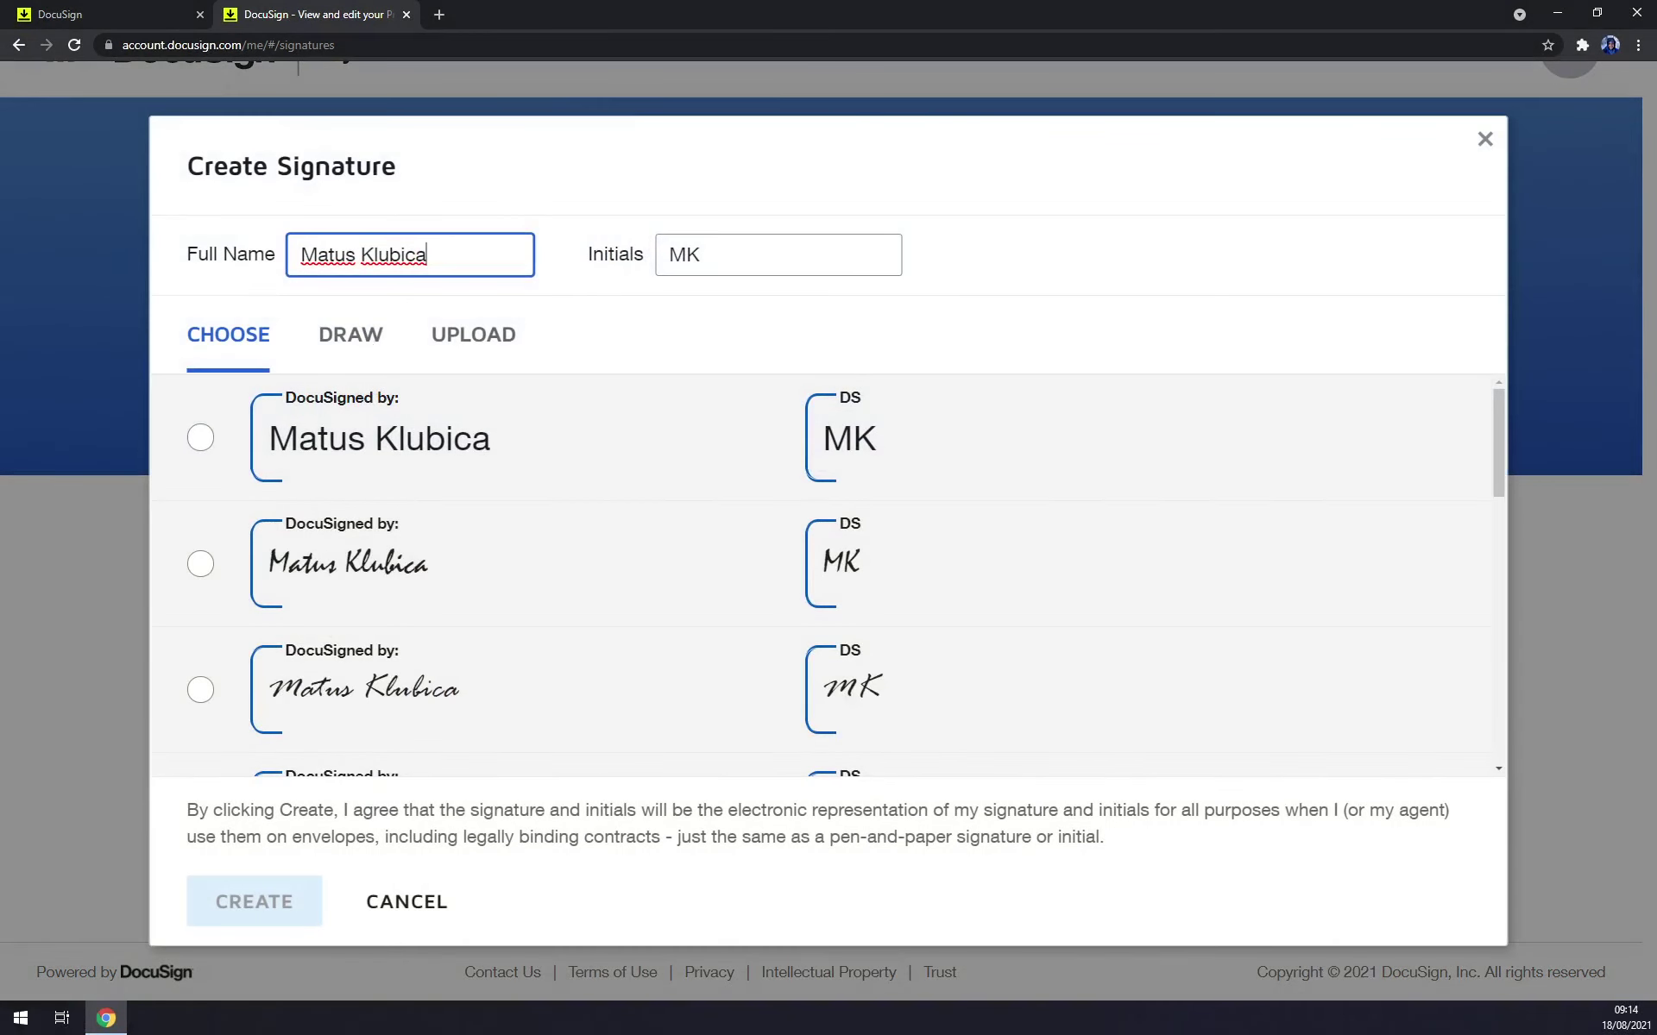
Replace the prefilled full name with the new signer's name and update the initials to match.
{"action": "left_click", "coordinate": [205, 261]}
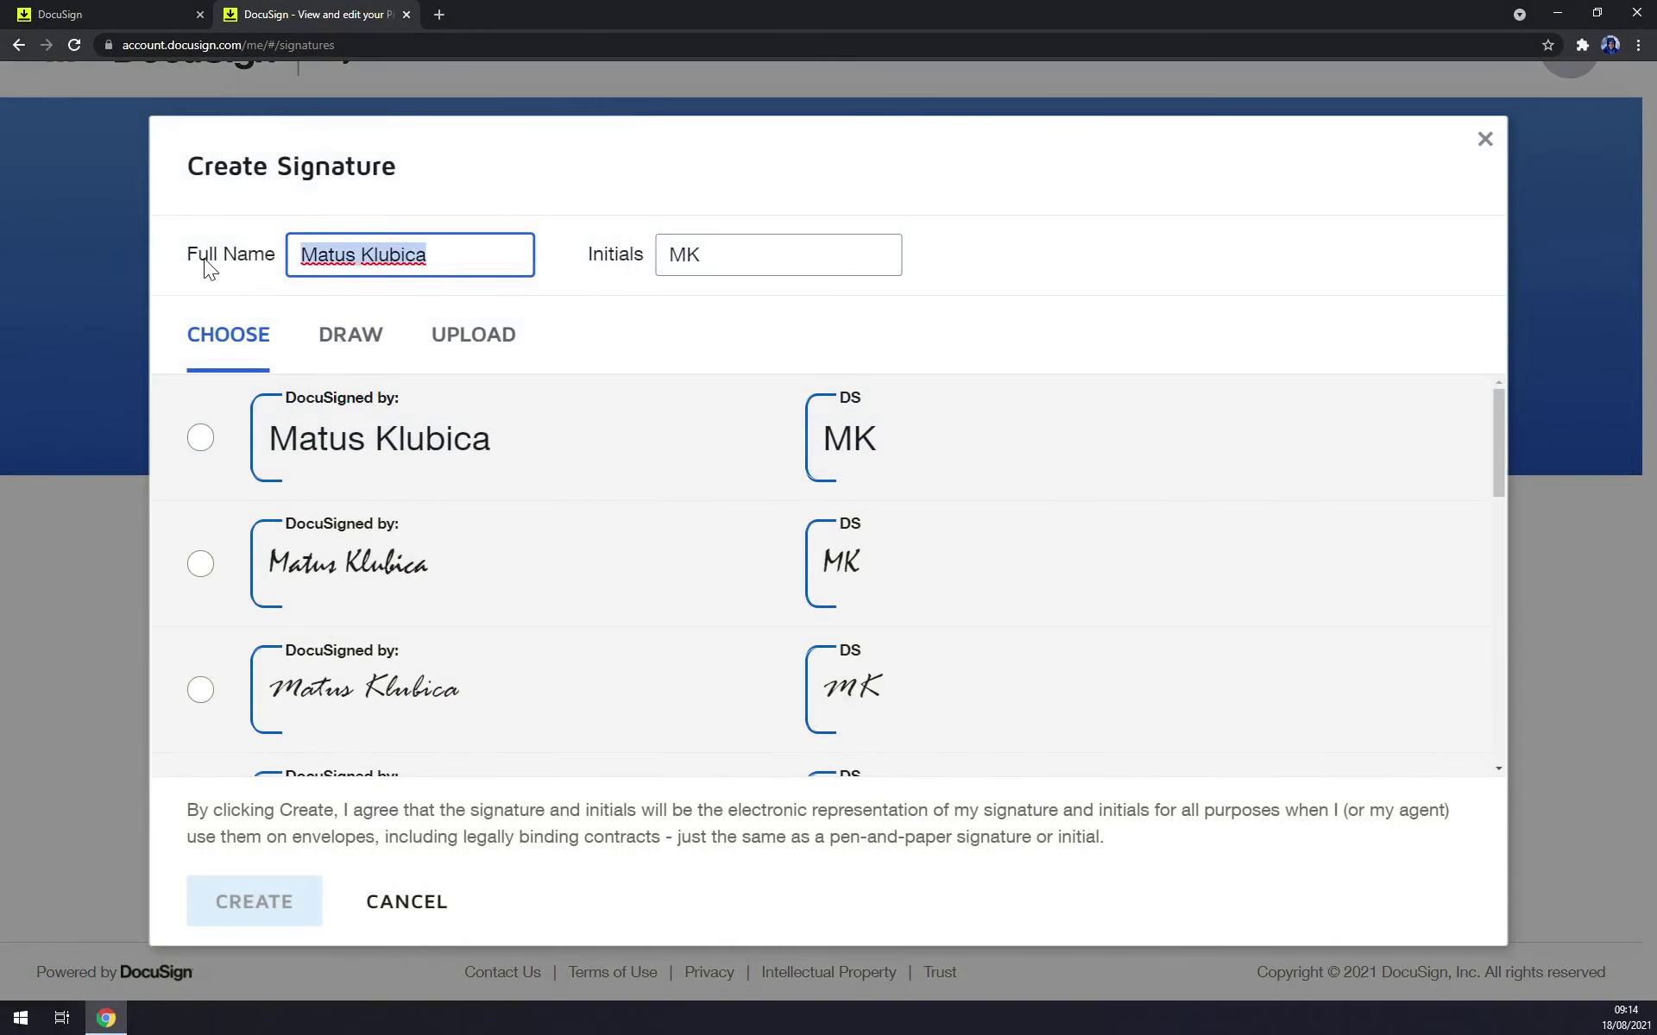
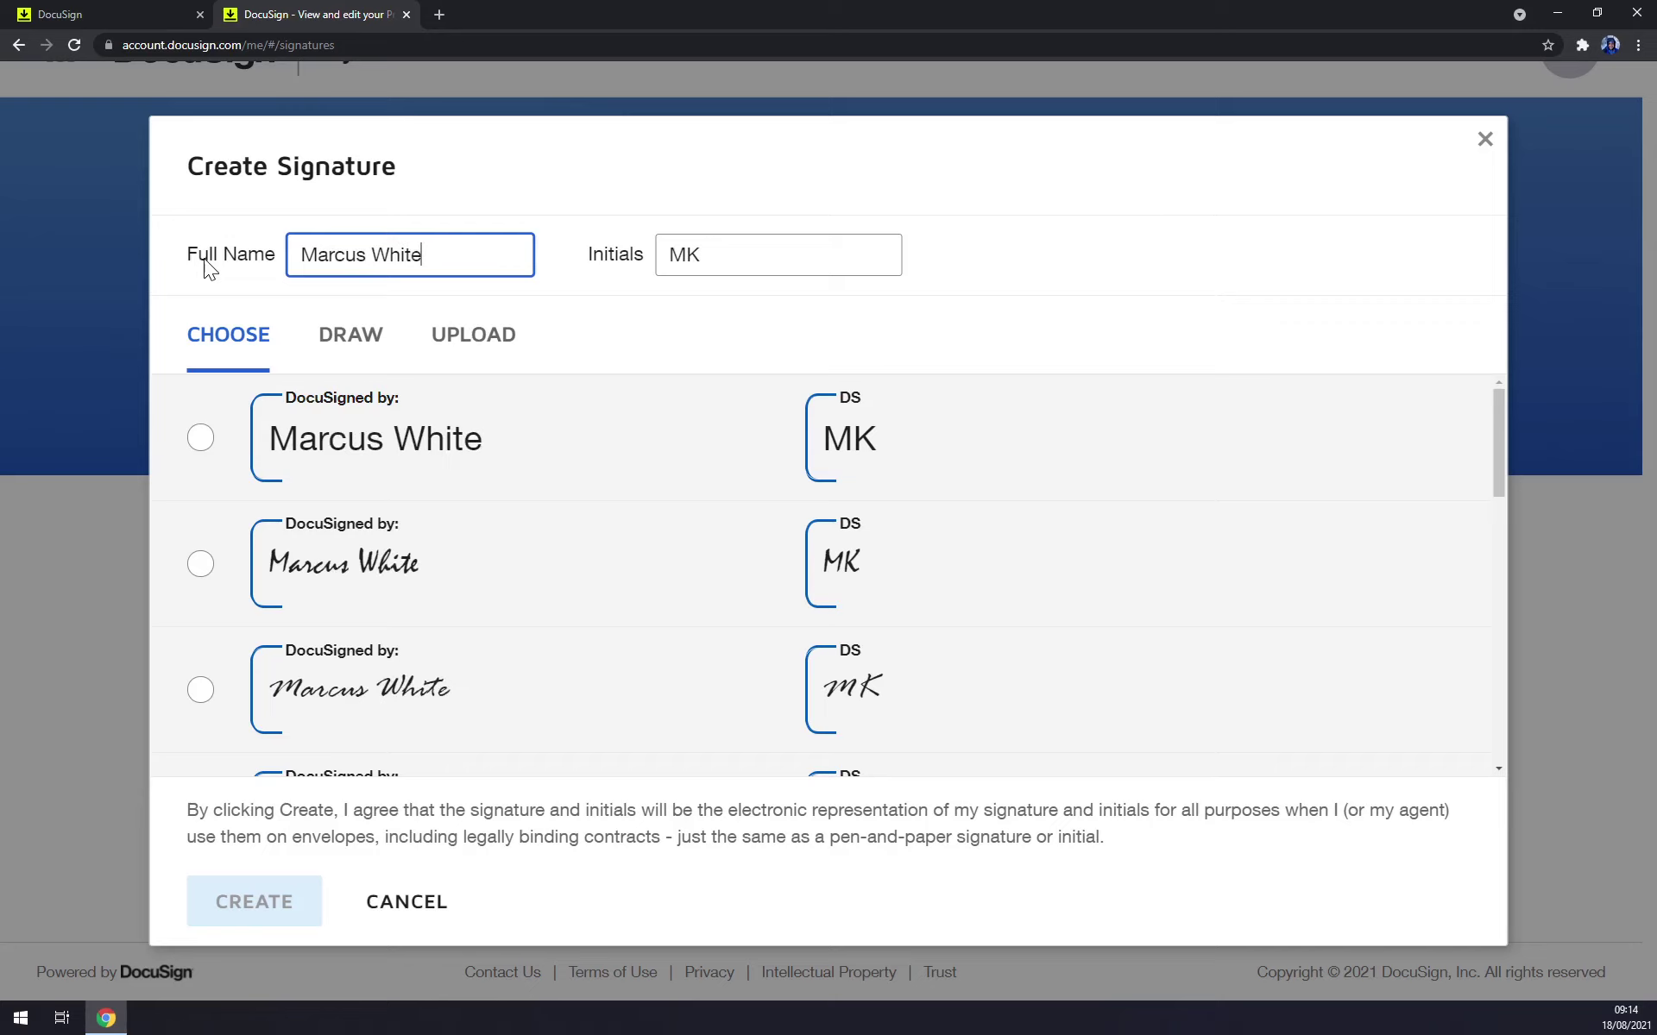
{"action": "left_click", "coordinate": [657, 254]}
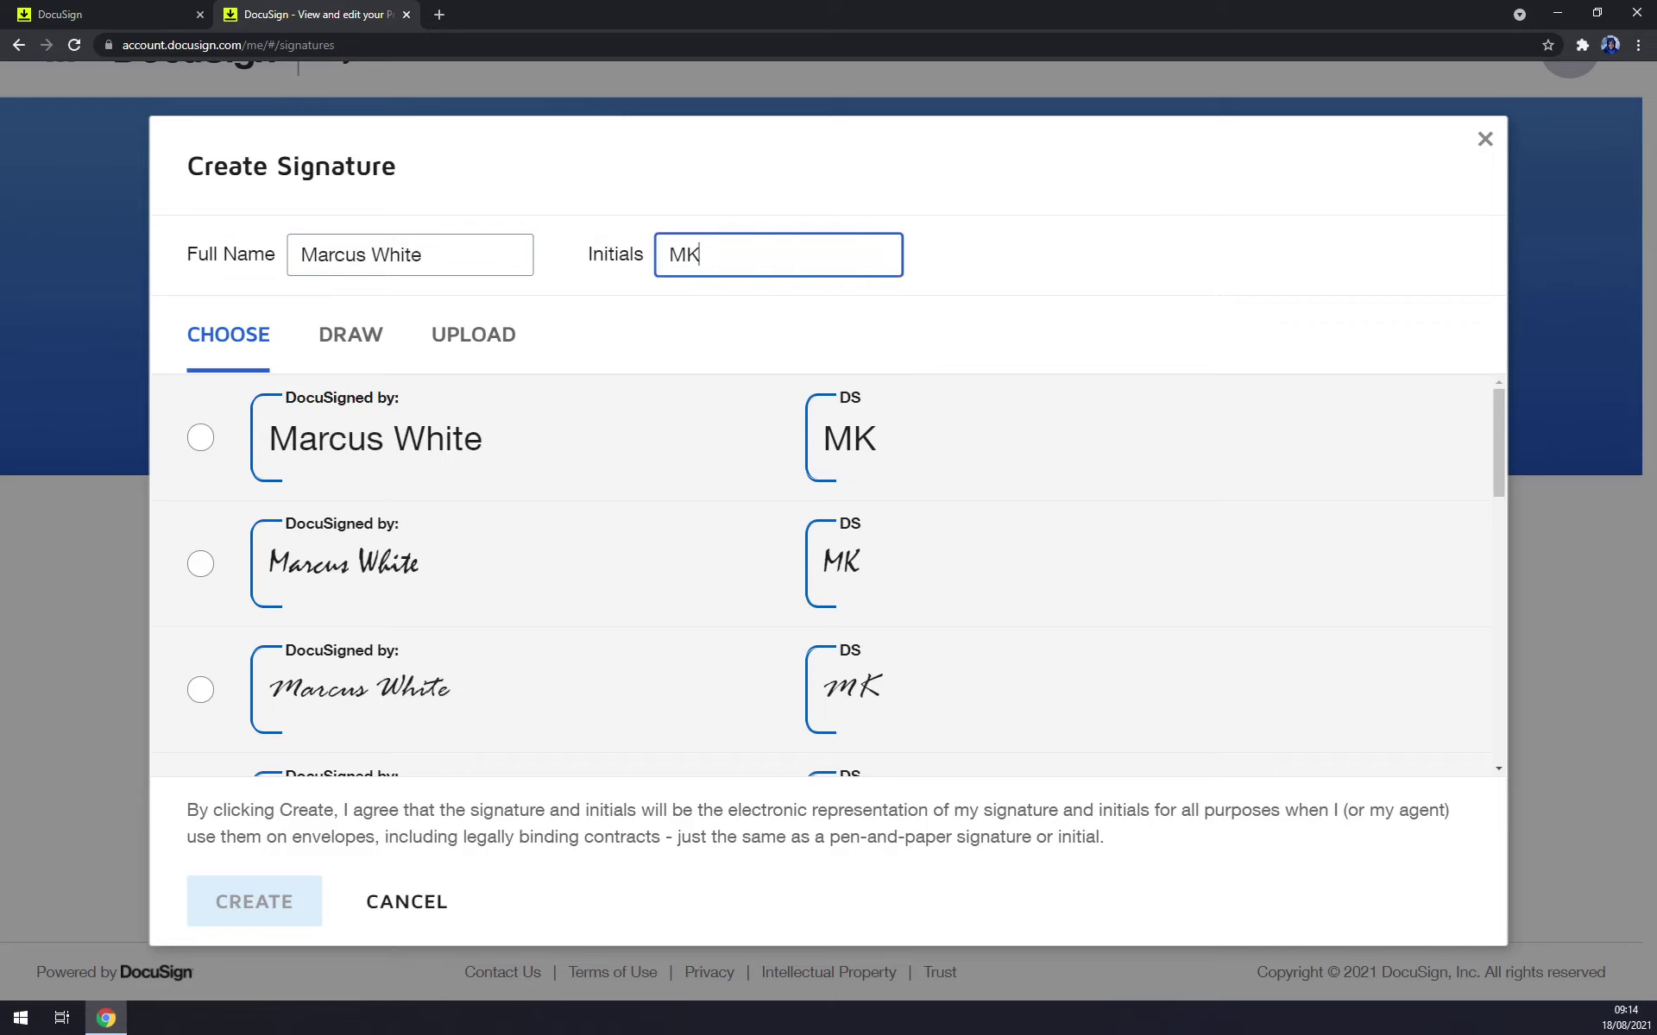
{"action": "key", "text": "BackSpace"}
{"action": "type", "text": "W"}
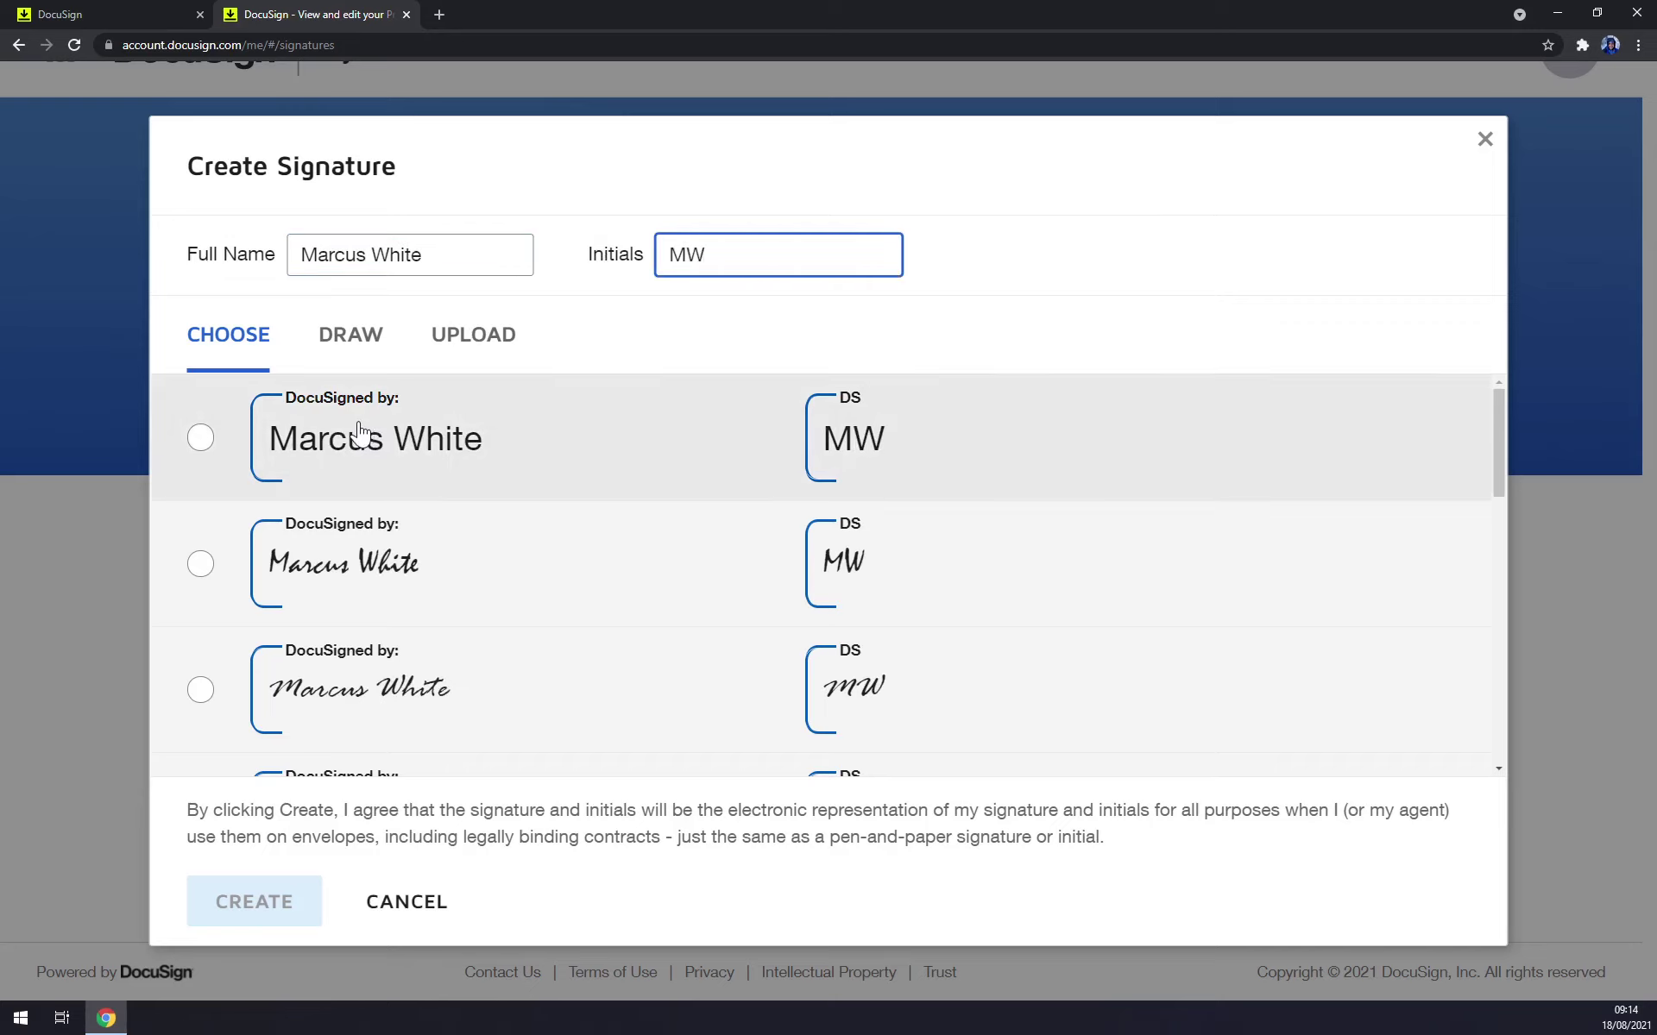
Select the second script-style signature option.
{"action": "scroll", "coordinate": [359, 431], "scroll_direction": "down", "scroll_amount": 5}
{"action": "left_click", "coordinate": [308, 537]}
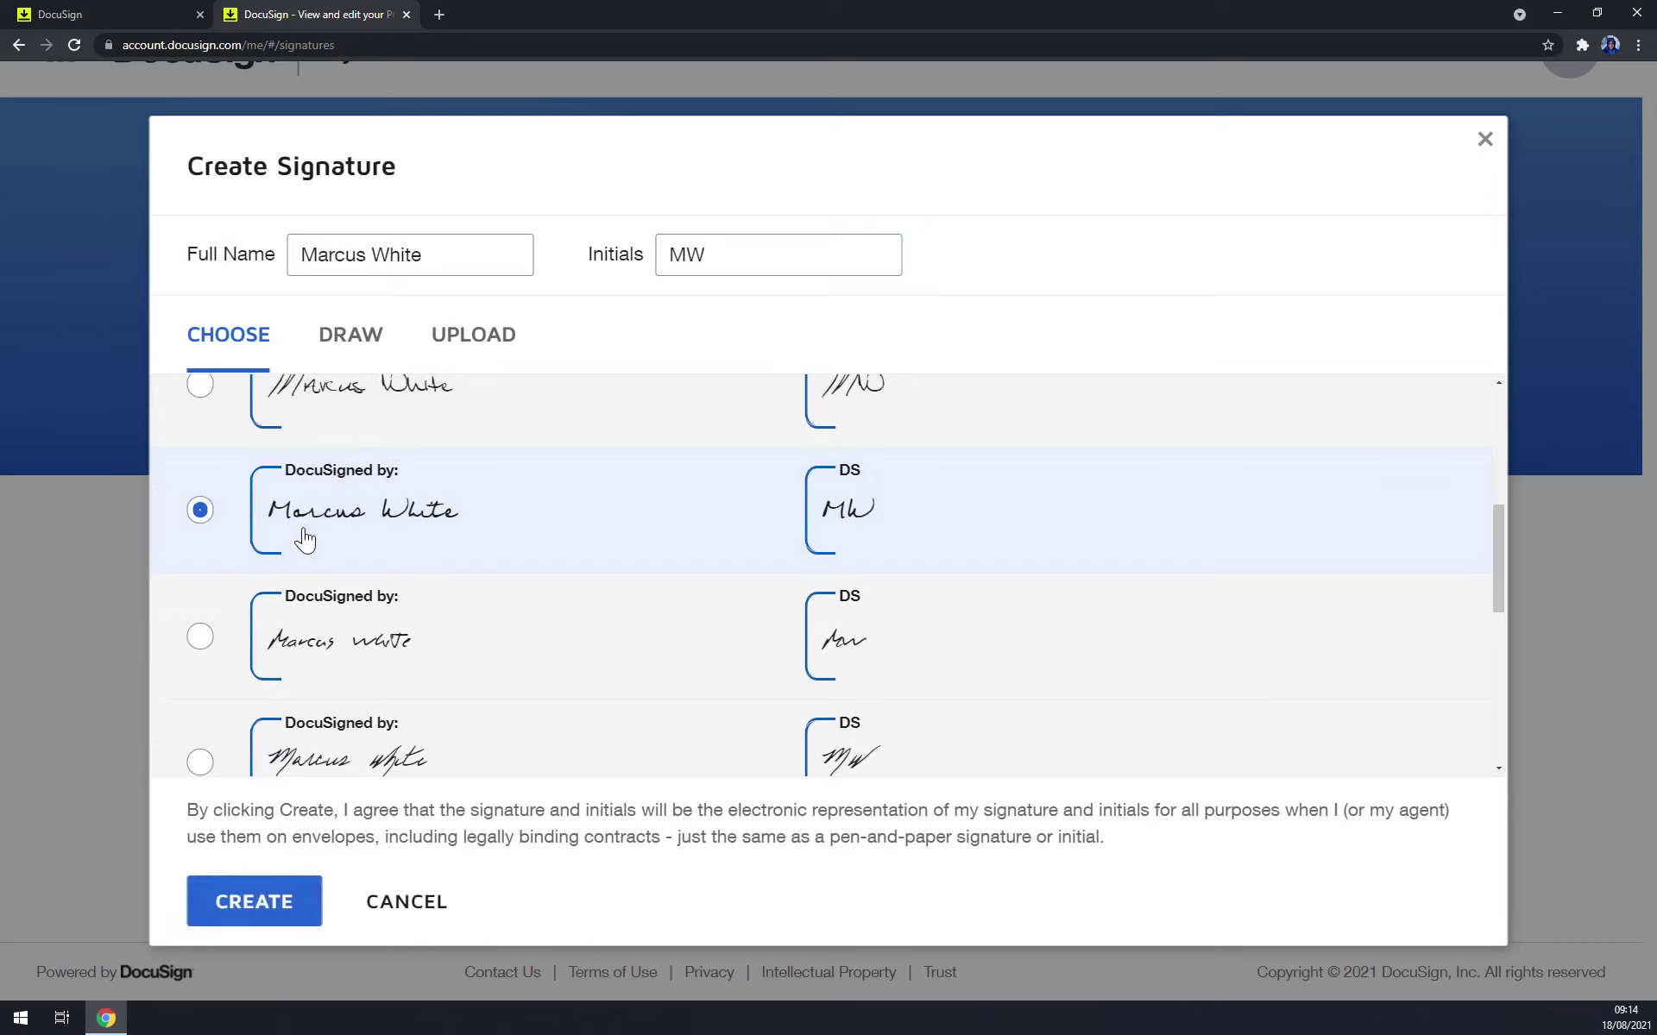
{"action": "scroll", "coordinate": [311, 537], "scroll_direction": "up", "scroll_amount": 1}
{"action": "scroll", "coordinate": [370, 598], "scroll_direction": "up", "scroll_amount": 5}
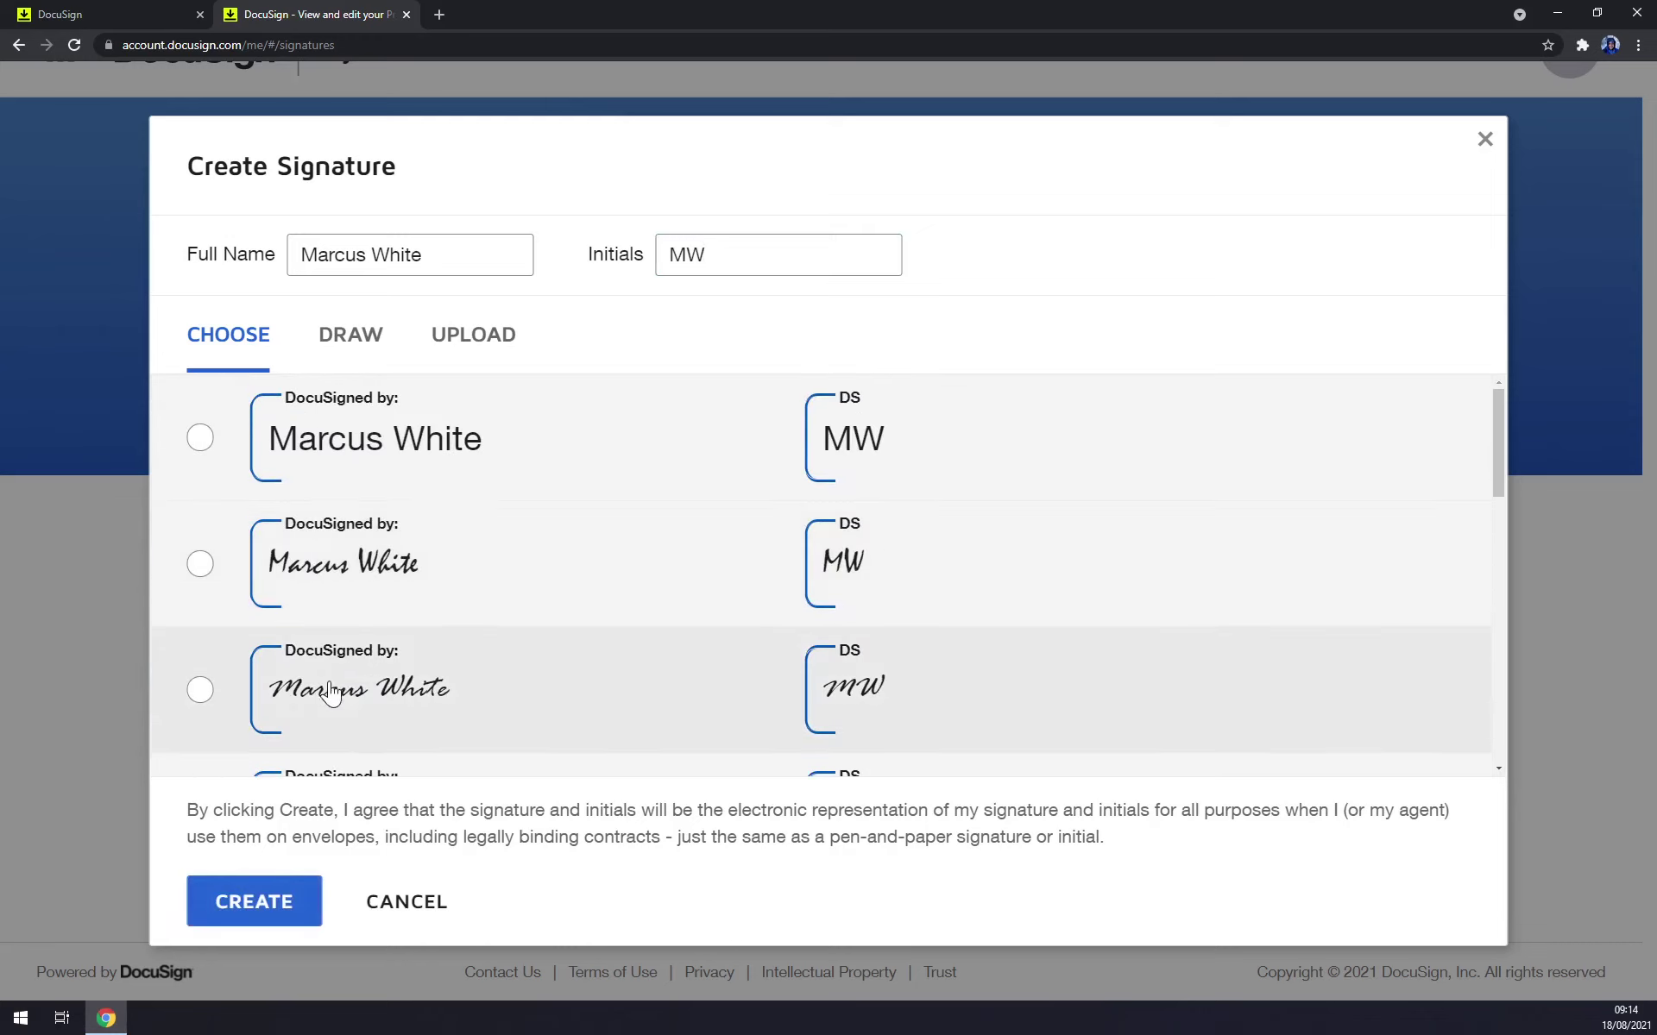
{"action": "left_click", "coordinate": [332, 688]}
{"action": "left_click", "coordinate": [335, 578]}
On the Draw tab, try a marker signature, clear it, and switch back to Pen.
{"action": "left_click", "coordinate": [366, 345]}
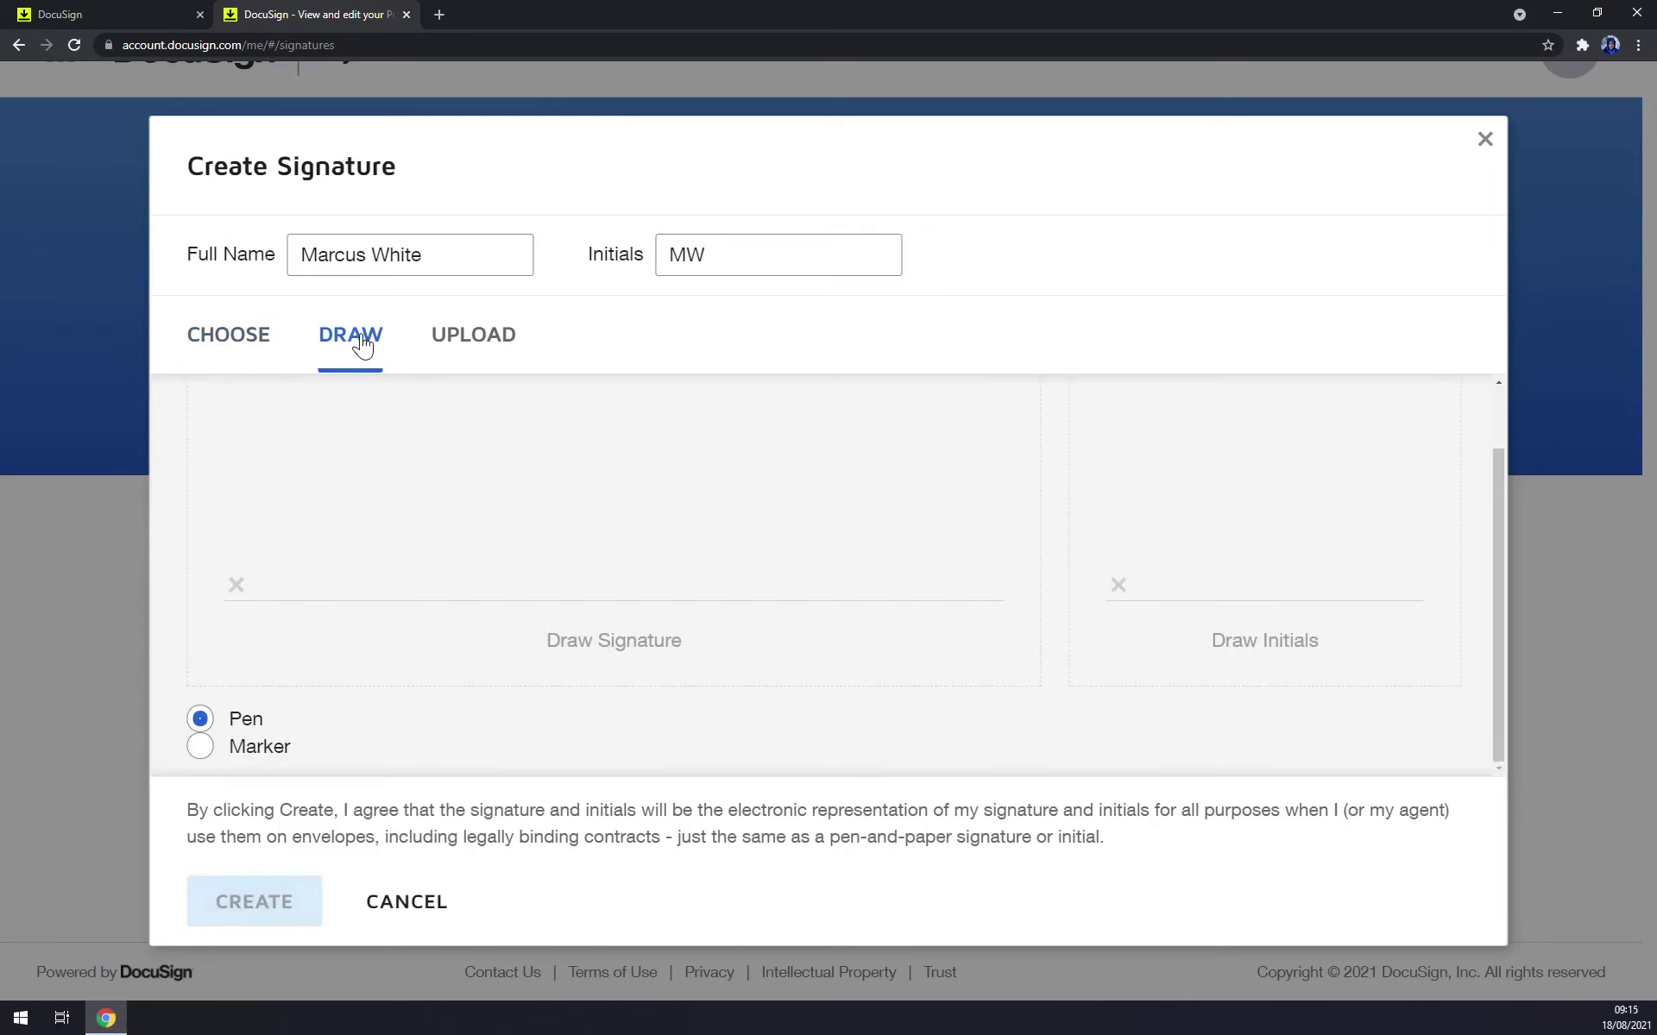
{"action": "left_click", "coordinate": [245, 747]}
{"action": "left_click_drag", "start_coordinate": [376, 461], "coordinate": [369, 488]}
{"action": "left_click_drag", "start_coordinate": [471, 487], "coordinate": [723, 520]}
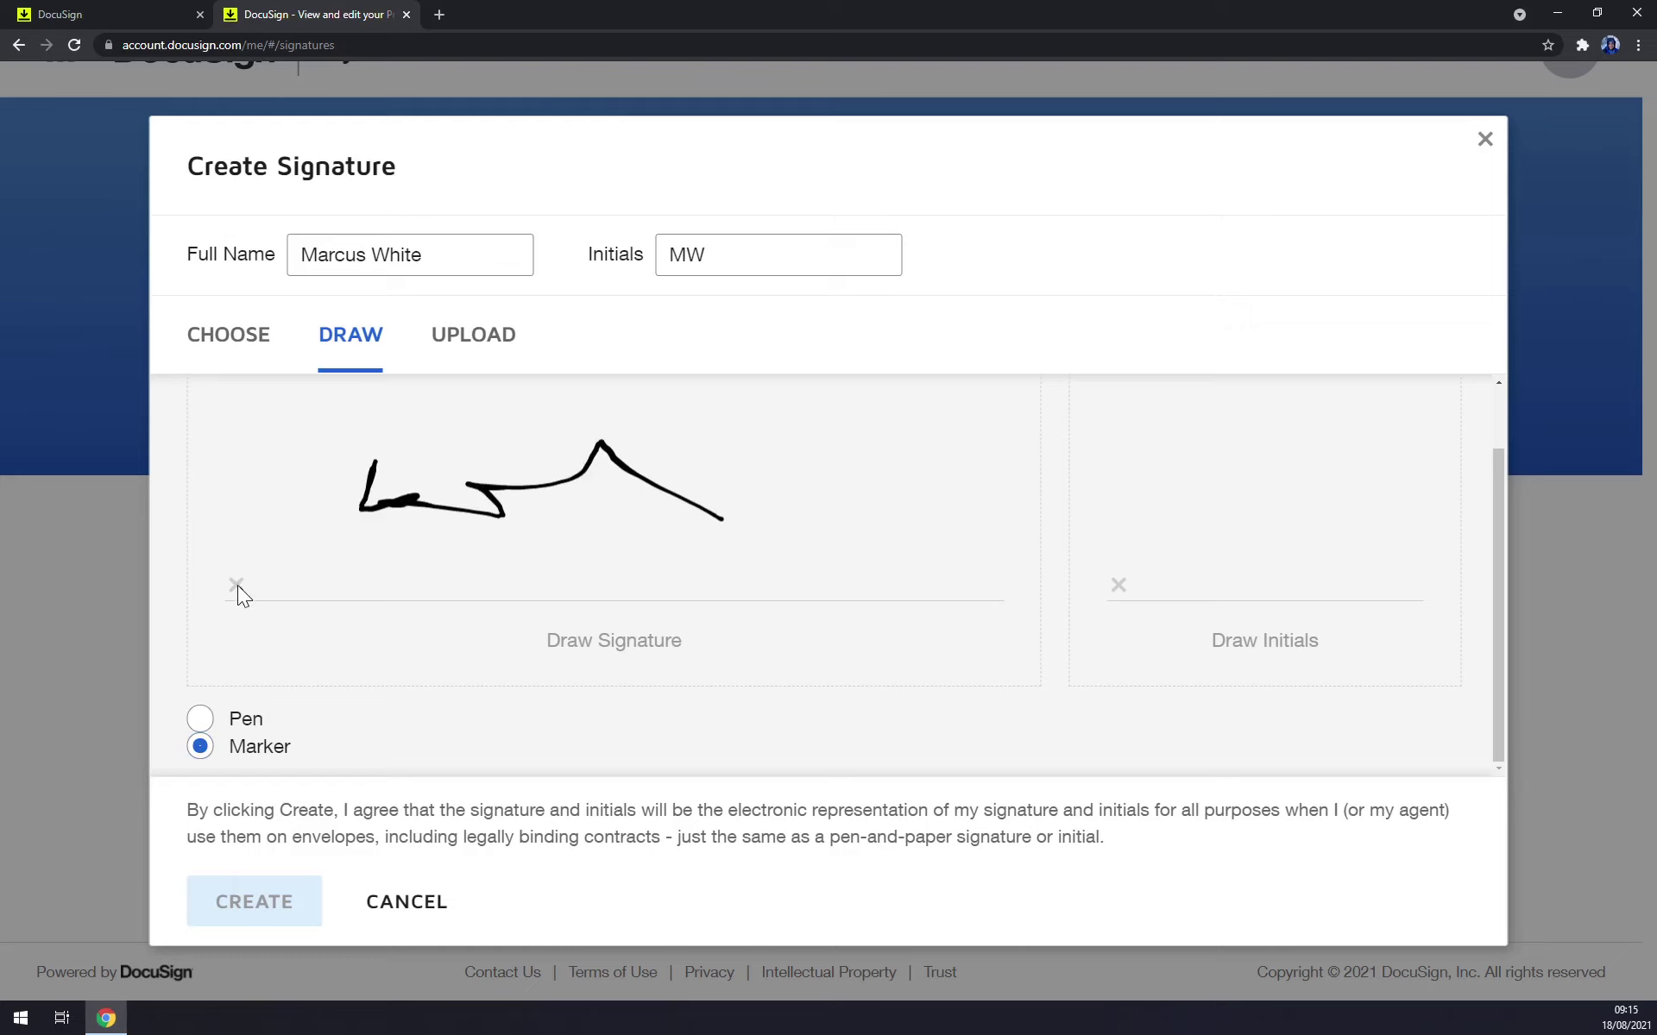
{"action": "scroll", "coordinate": [518, 656], "scroll_direction": "up", "scroll_amount": 1}
{"action": "left_click", "coordinate": [992, 436]}
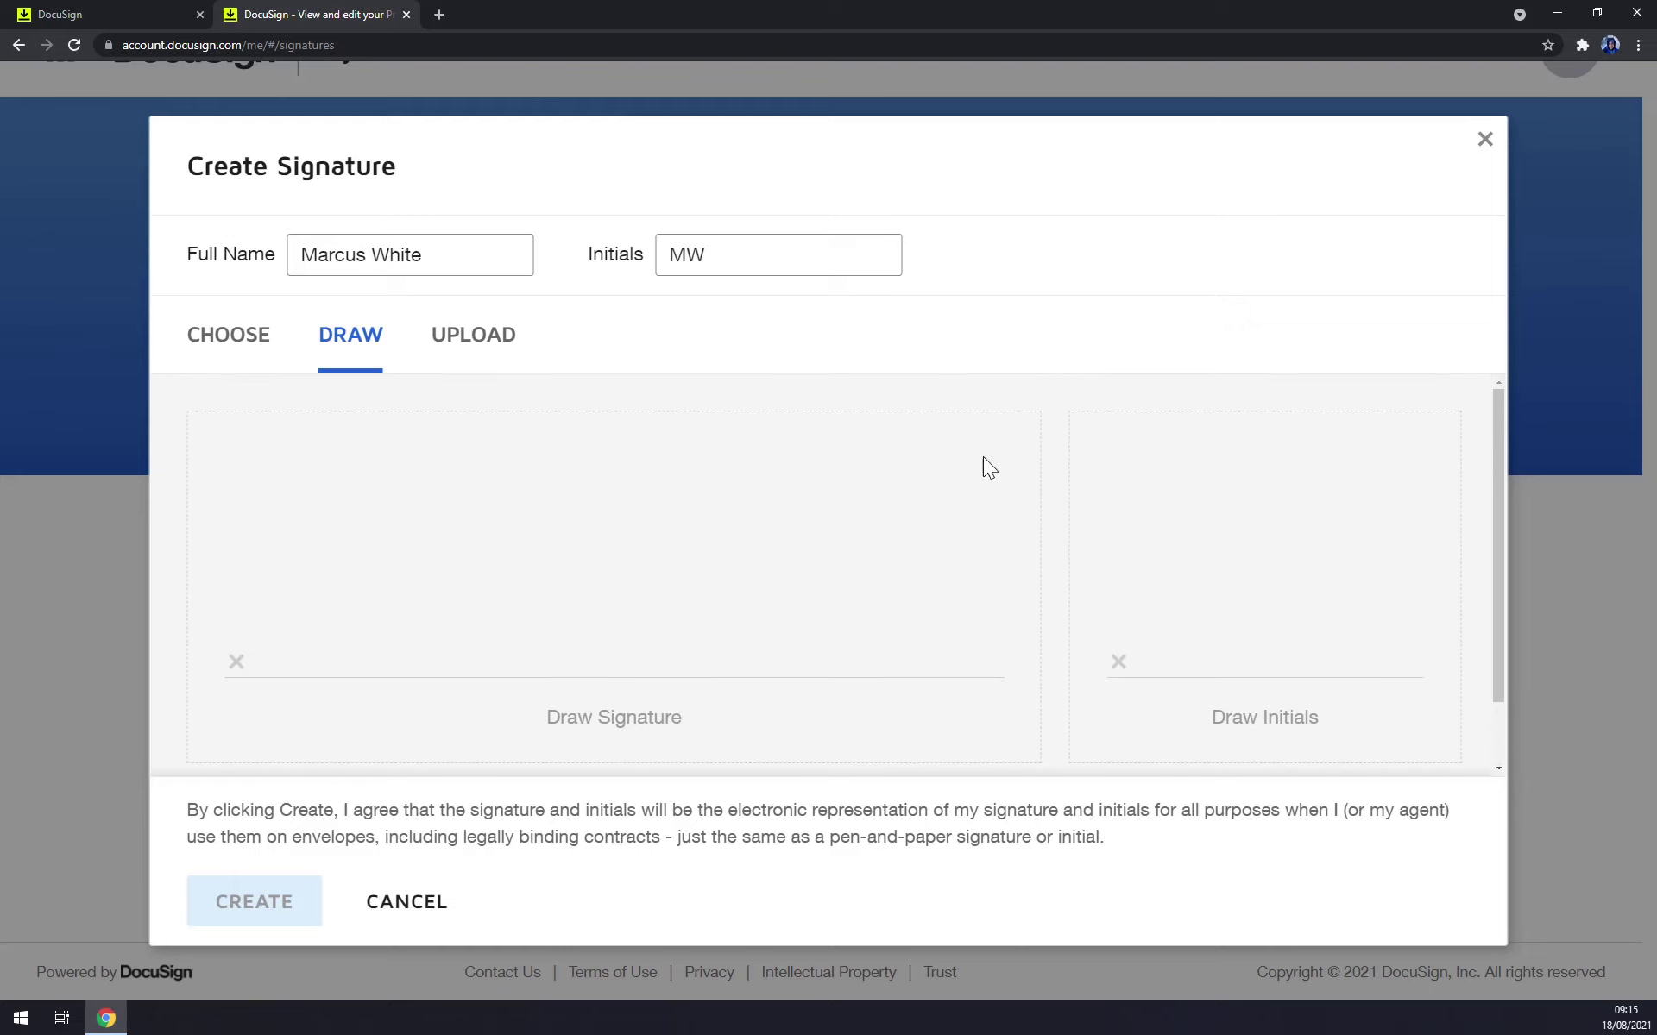
{"action": "scroll", "coordinate": [619, 659], "scroll_direction": "down", "scroll_amount": 1}
{"action": "left_click", "coordinate": [248, 717]}
{"action": "scroll", "coordinate": [285, 604], "scroll_direction": "up", "scroll_amount": 1}
Draw the looping signature and 'M' initials with the pen, then create them.
{"action": "mouse_move", "coordinate": [285, 632]}
{"action": "left_mouse_down"}
{"action": "mouse_move", "coordinate": [400, 507]}
{"action": "mouse_move", "coordinate": [473, 568]}
{"action": "mouse_move", "coordinate": [841, 578]}
{"action": "mouse_move", "coordinate": [825, 673]}
{"action": "left_mouse_up"}
{"action": "mouse_move", "coordinate": [772, 499]}
{"action": "left_mouse_down"}
{"action": "mouse_move", "coordinate": [670, 516]}
{"action": "mouse_move", "coordinate": [1000, 616]}
{"action": "left_mouse_up"}
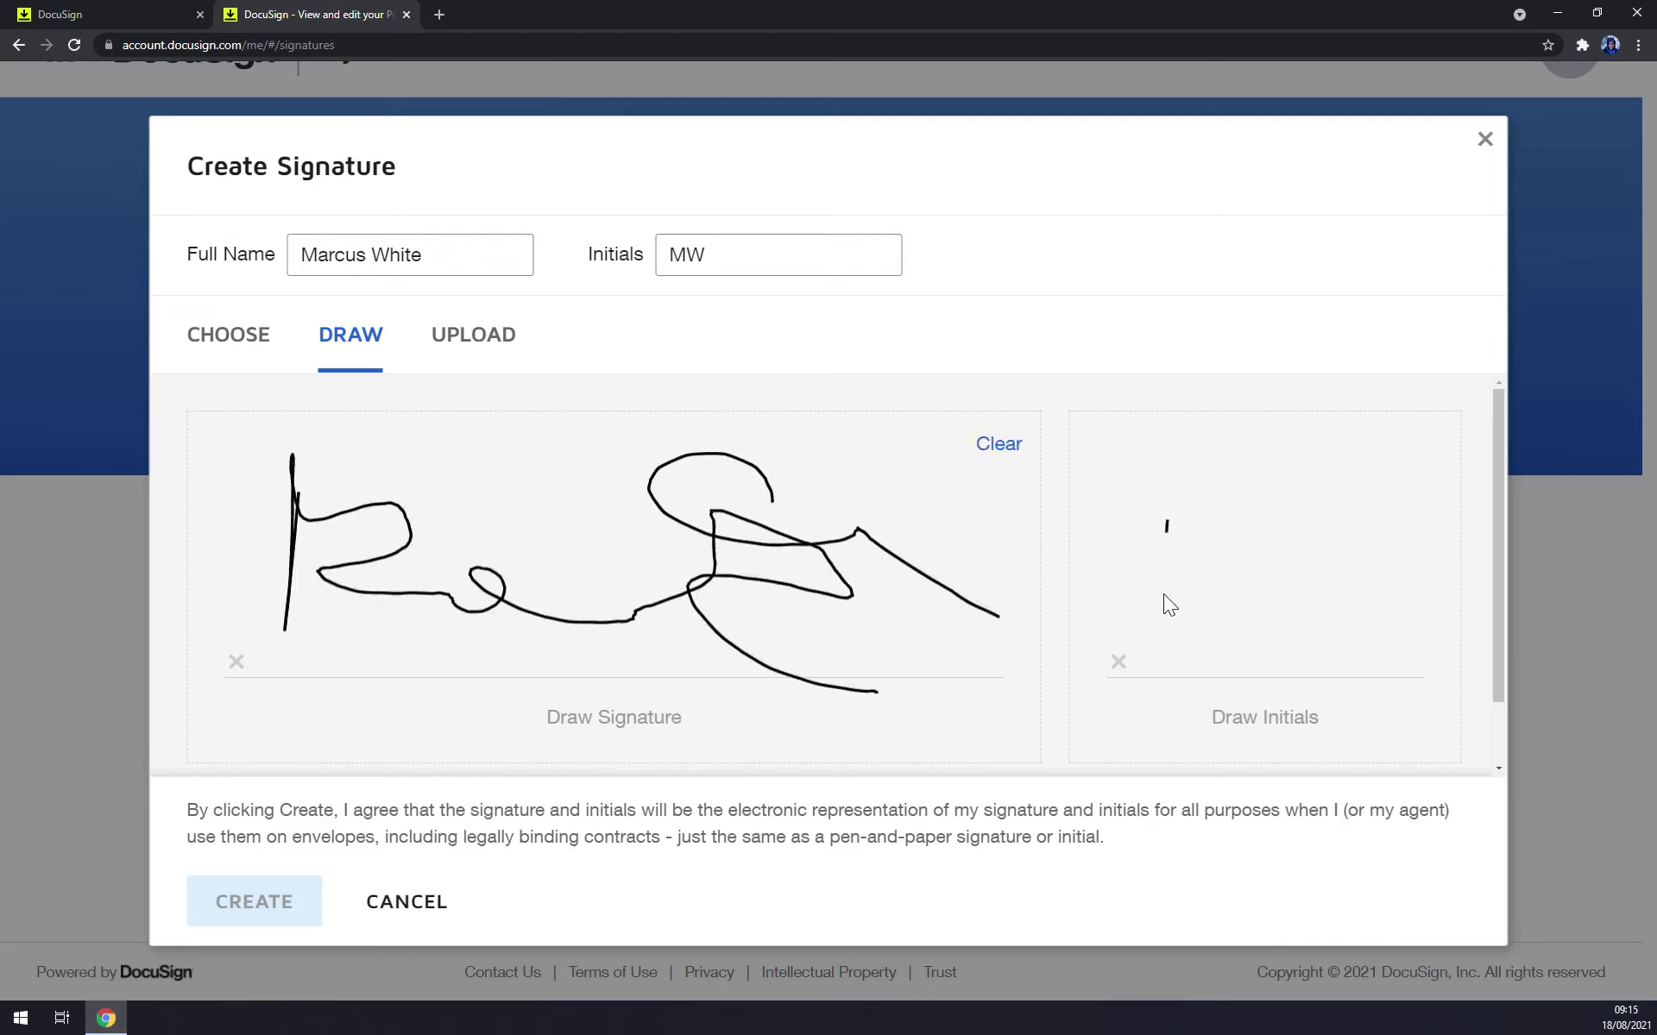
{"action": "left_click_drag", "start_coordinate": [1165, 580], "coordinate": [1206, 526]}
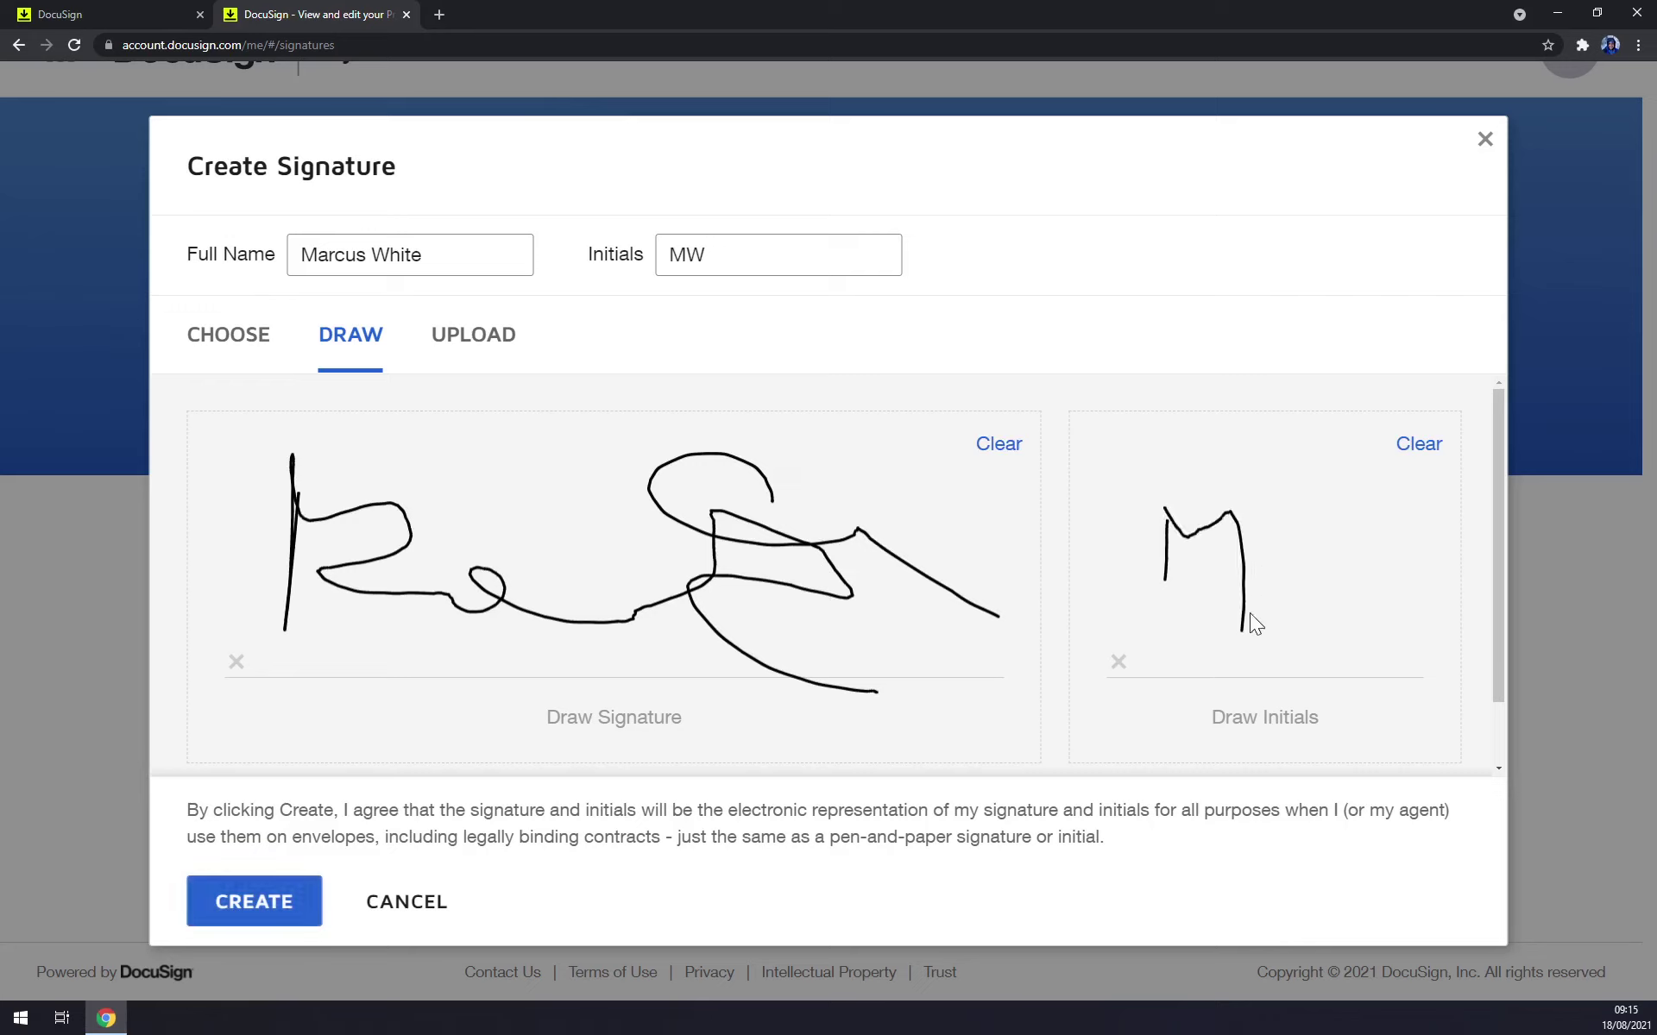
{"action": "mouse_move", "coordinate": [1249, 613]}
{"action": "left_mouse_down"}
{"action": "mouse_move", "coordinate": [1335, 578]}
{"action": "mouse_move", "coordinate": [1435, 672]}
{"action": "left_mouse_up"}
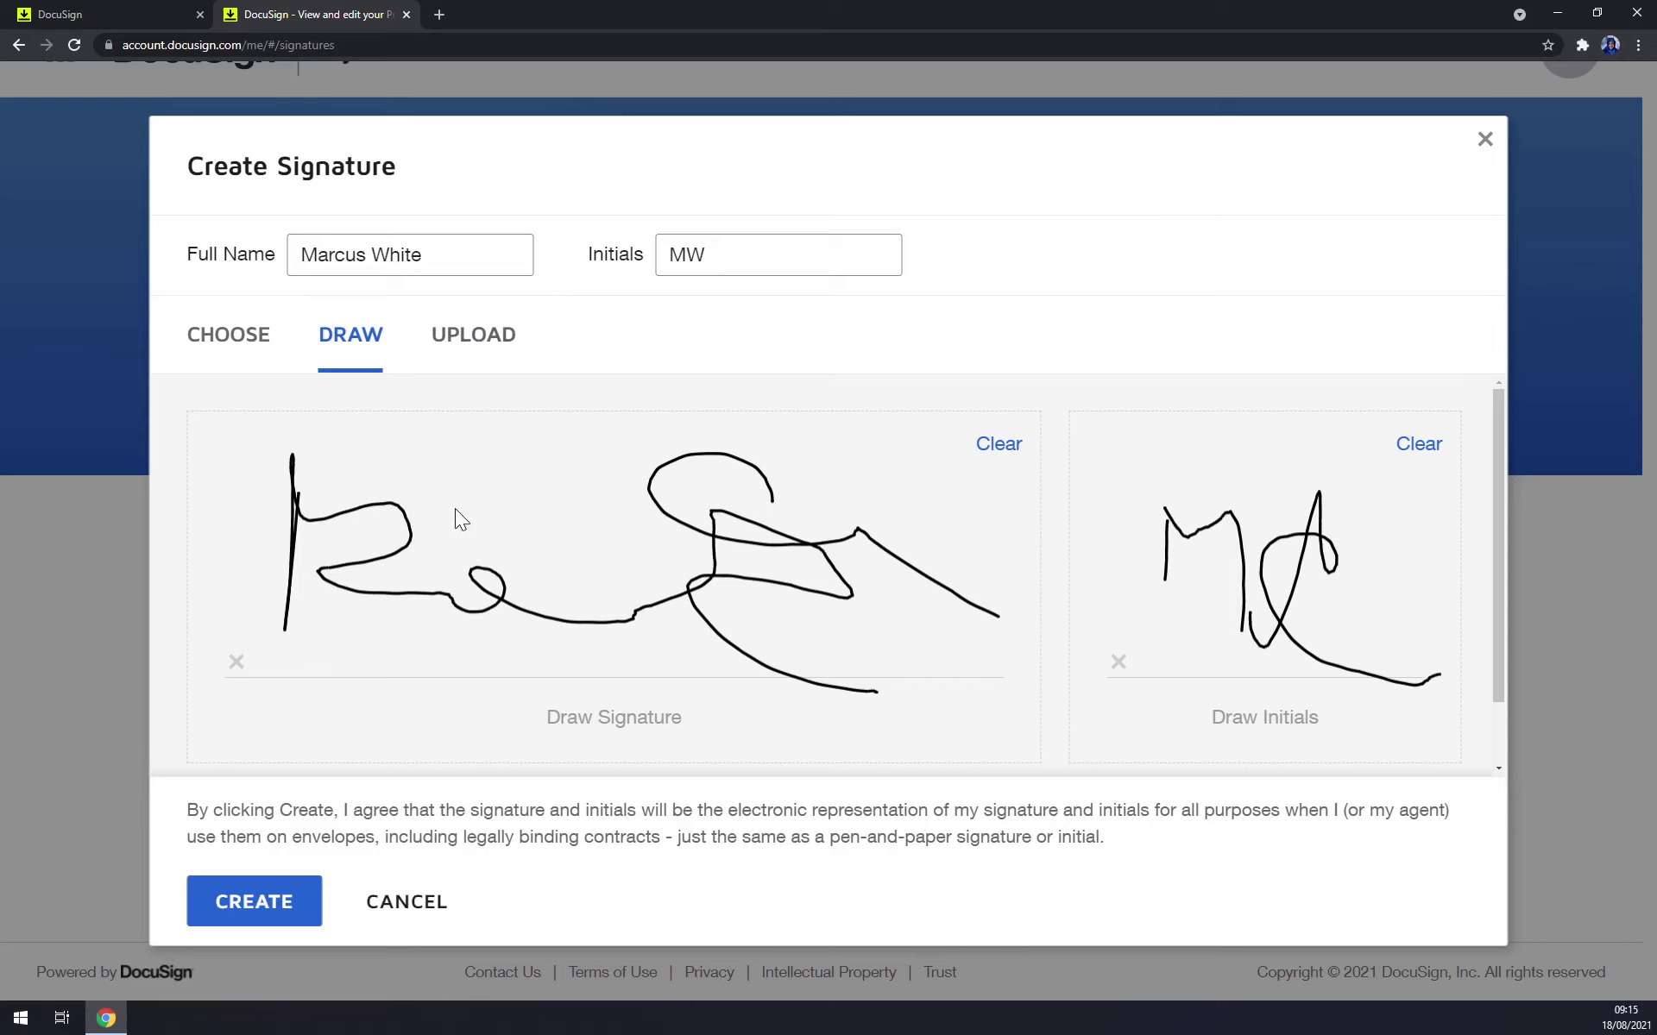
{"action": "left_click", "coordinate": [264, 906]}
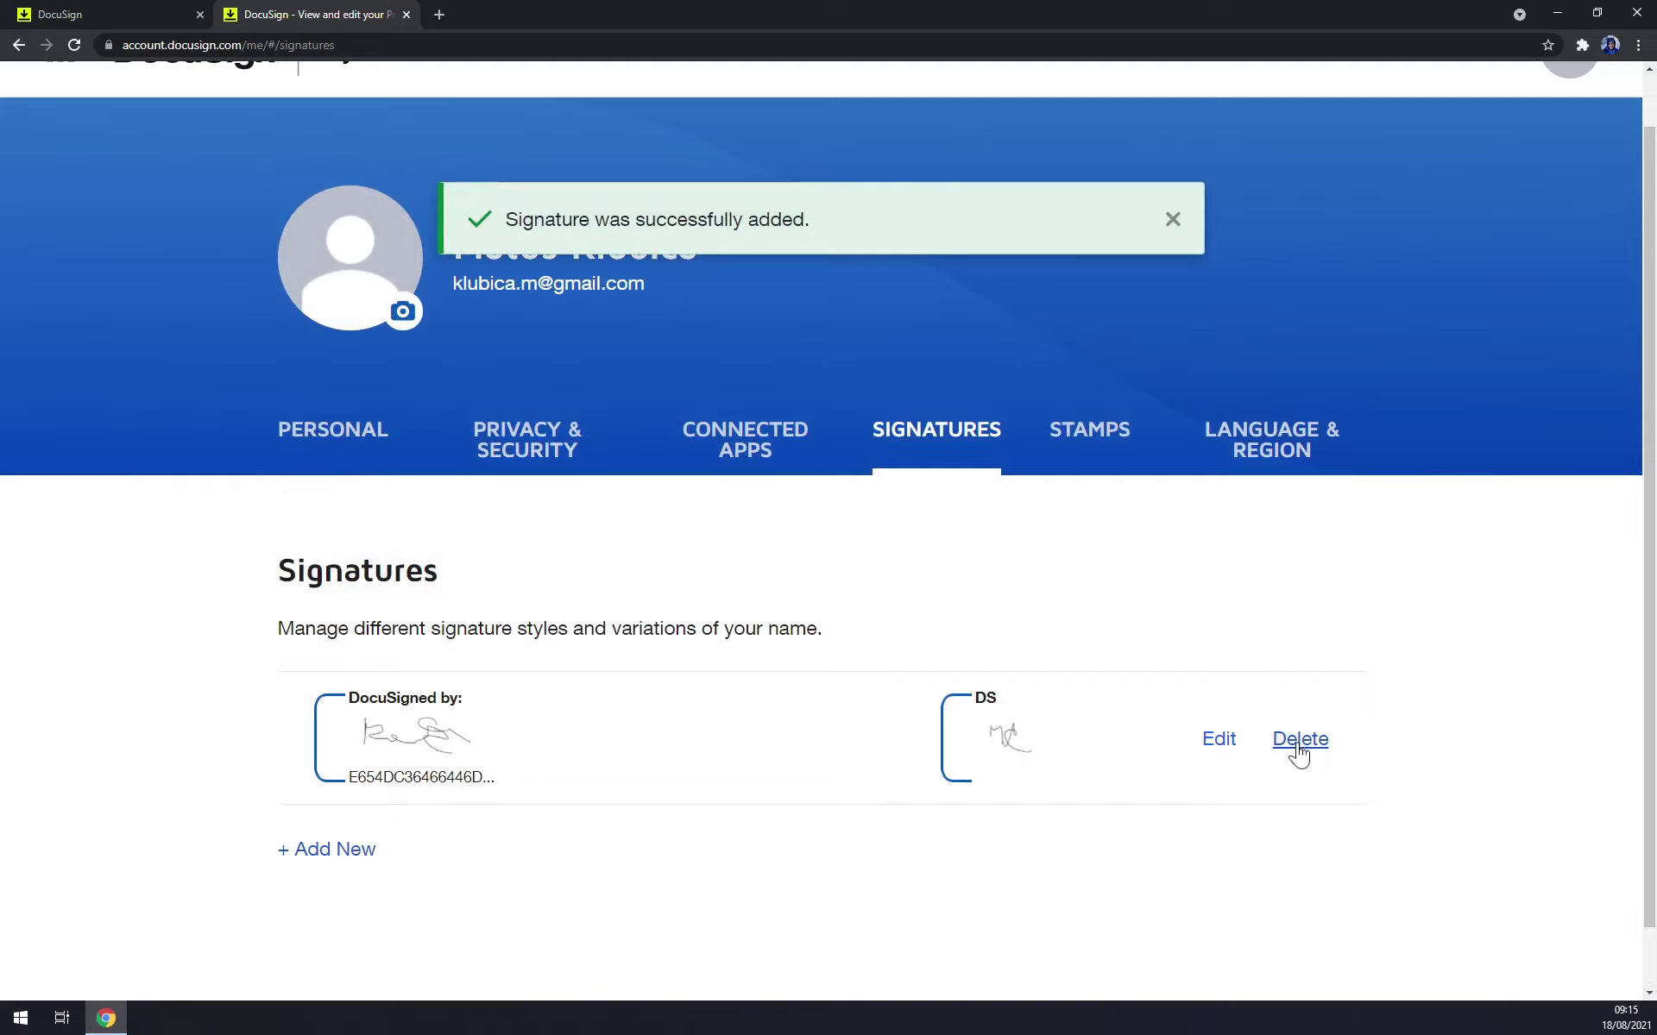
Look at the saved signature's Upload option, then close the editor without changes.
{"action": "left_click", "coordinate": [1219, 741]}
{"action": "left_click", "coordinate": [514, 345]}
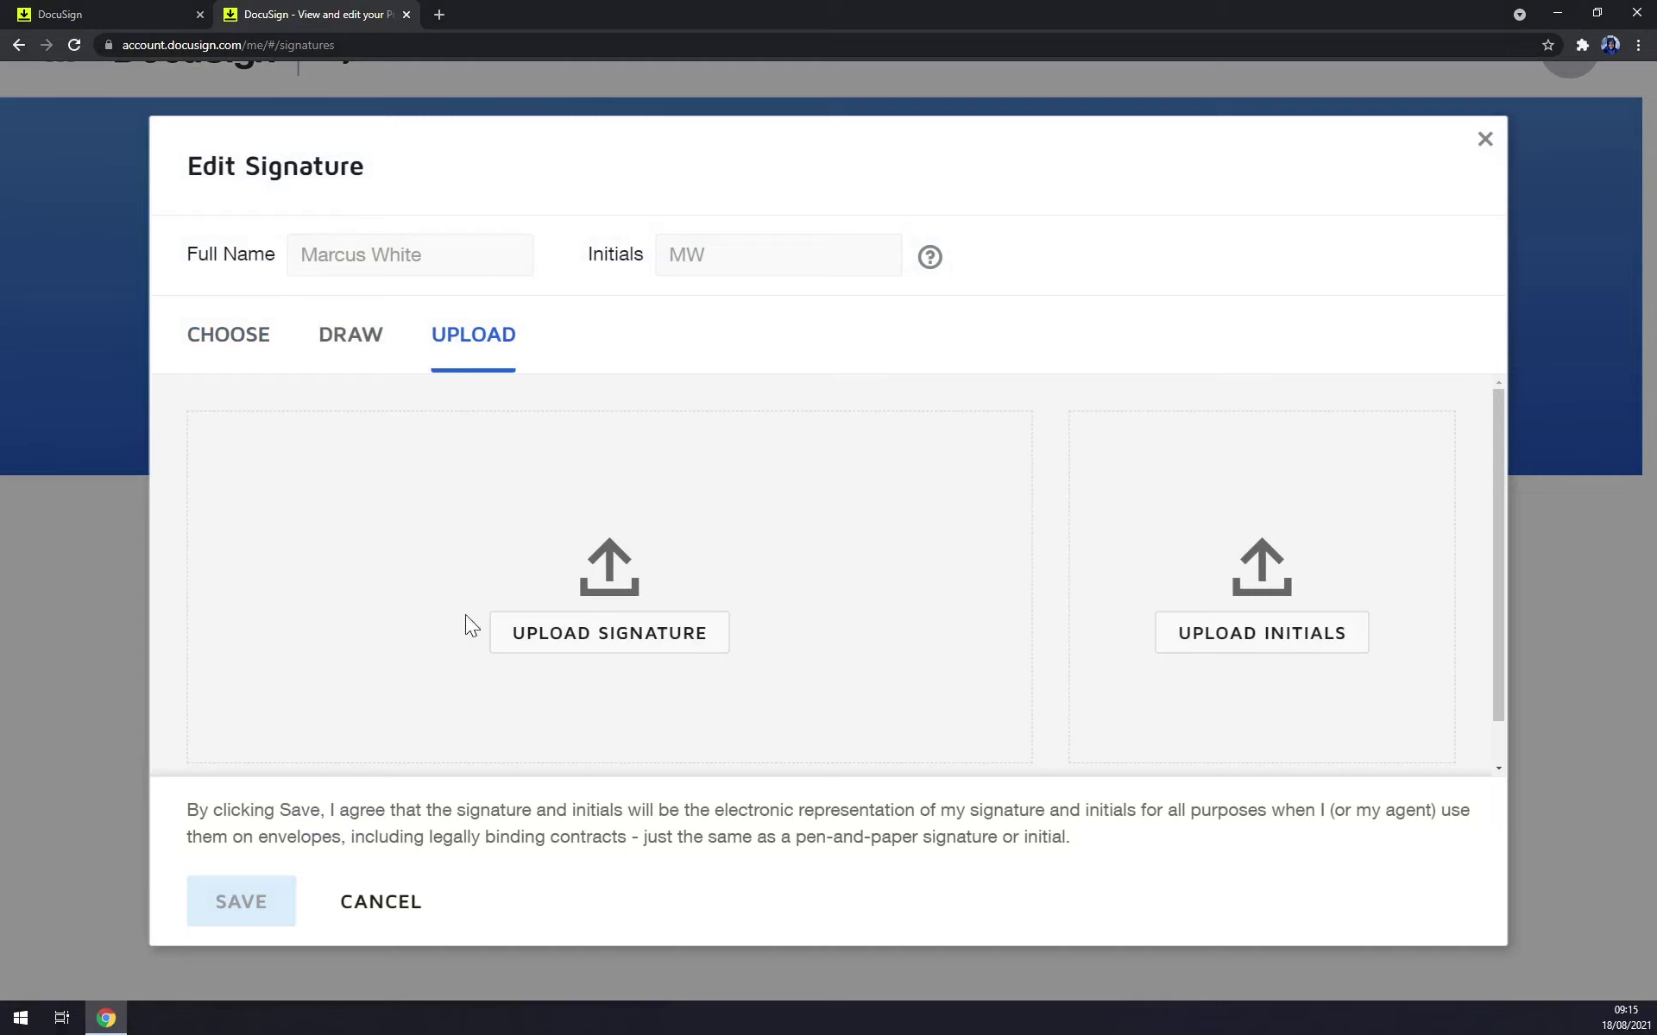
{"action": "left_click", "coordinate": [1484, 139]}
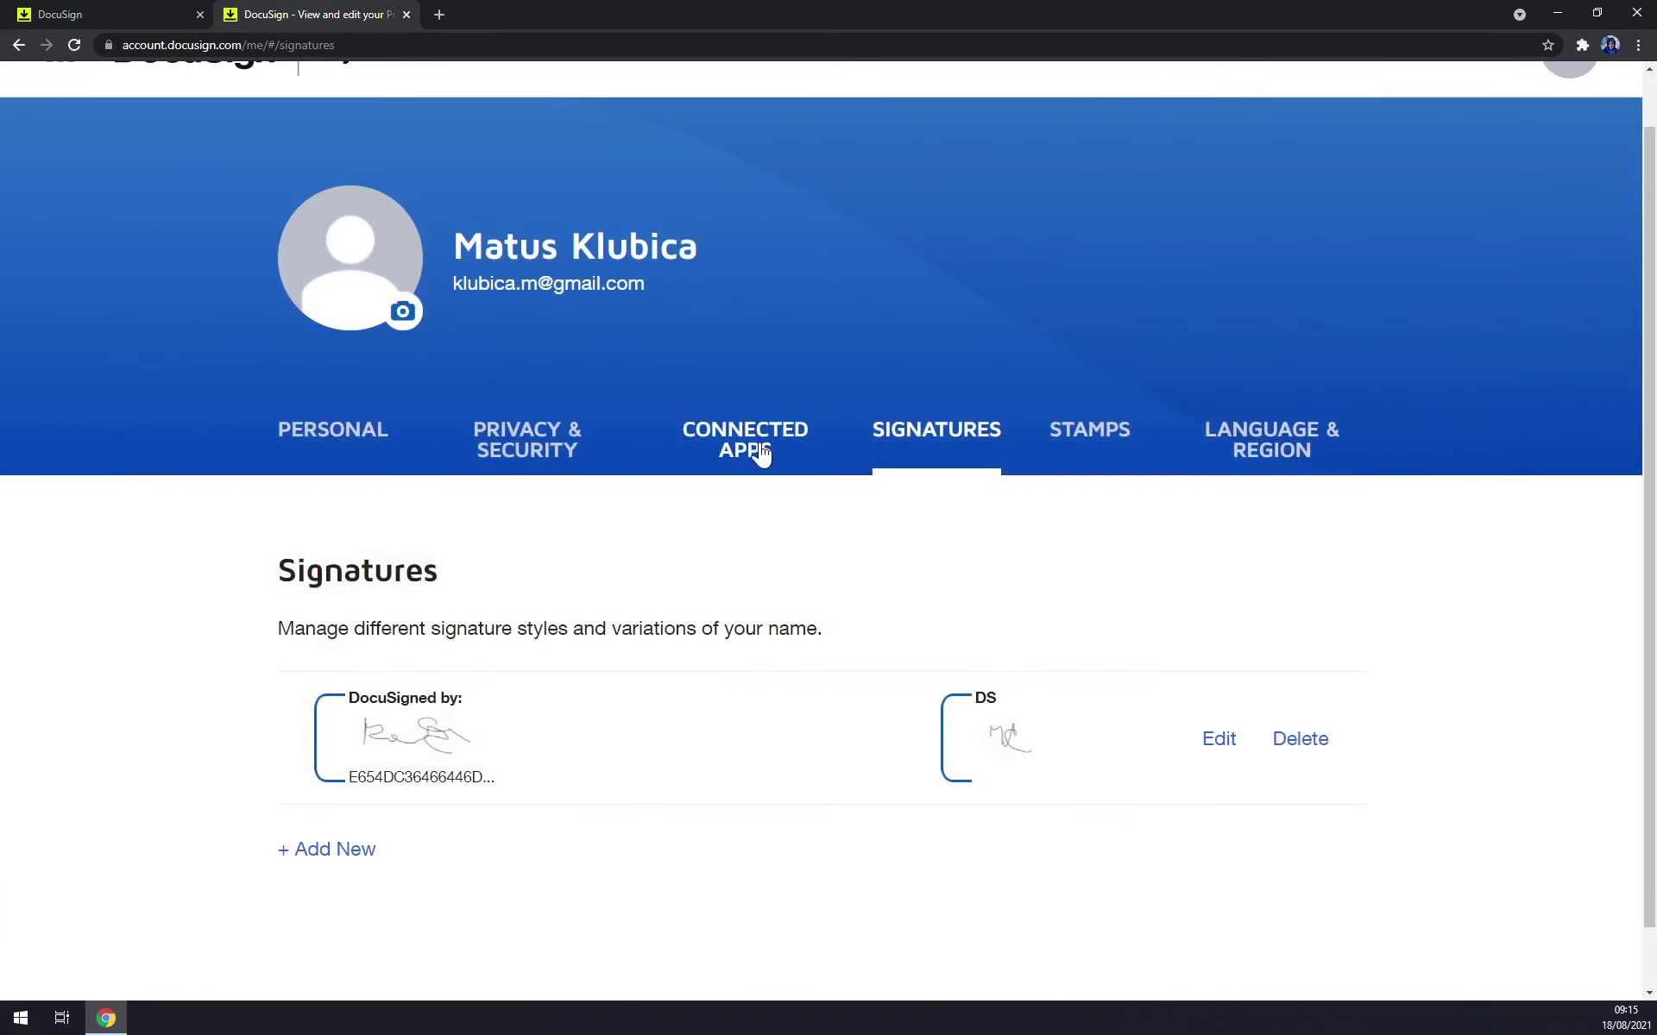
Open the Connected Apps tab, which shows no connected applications.
{"action": "left_click", "coordinate": [734, 453]}
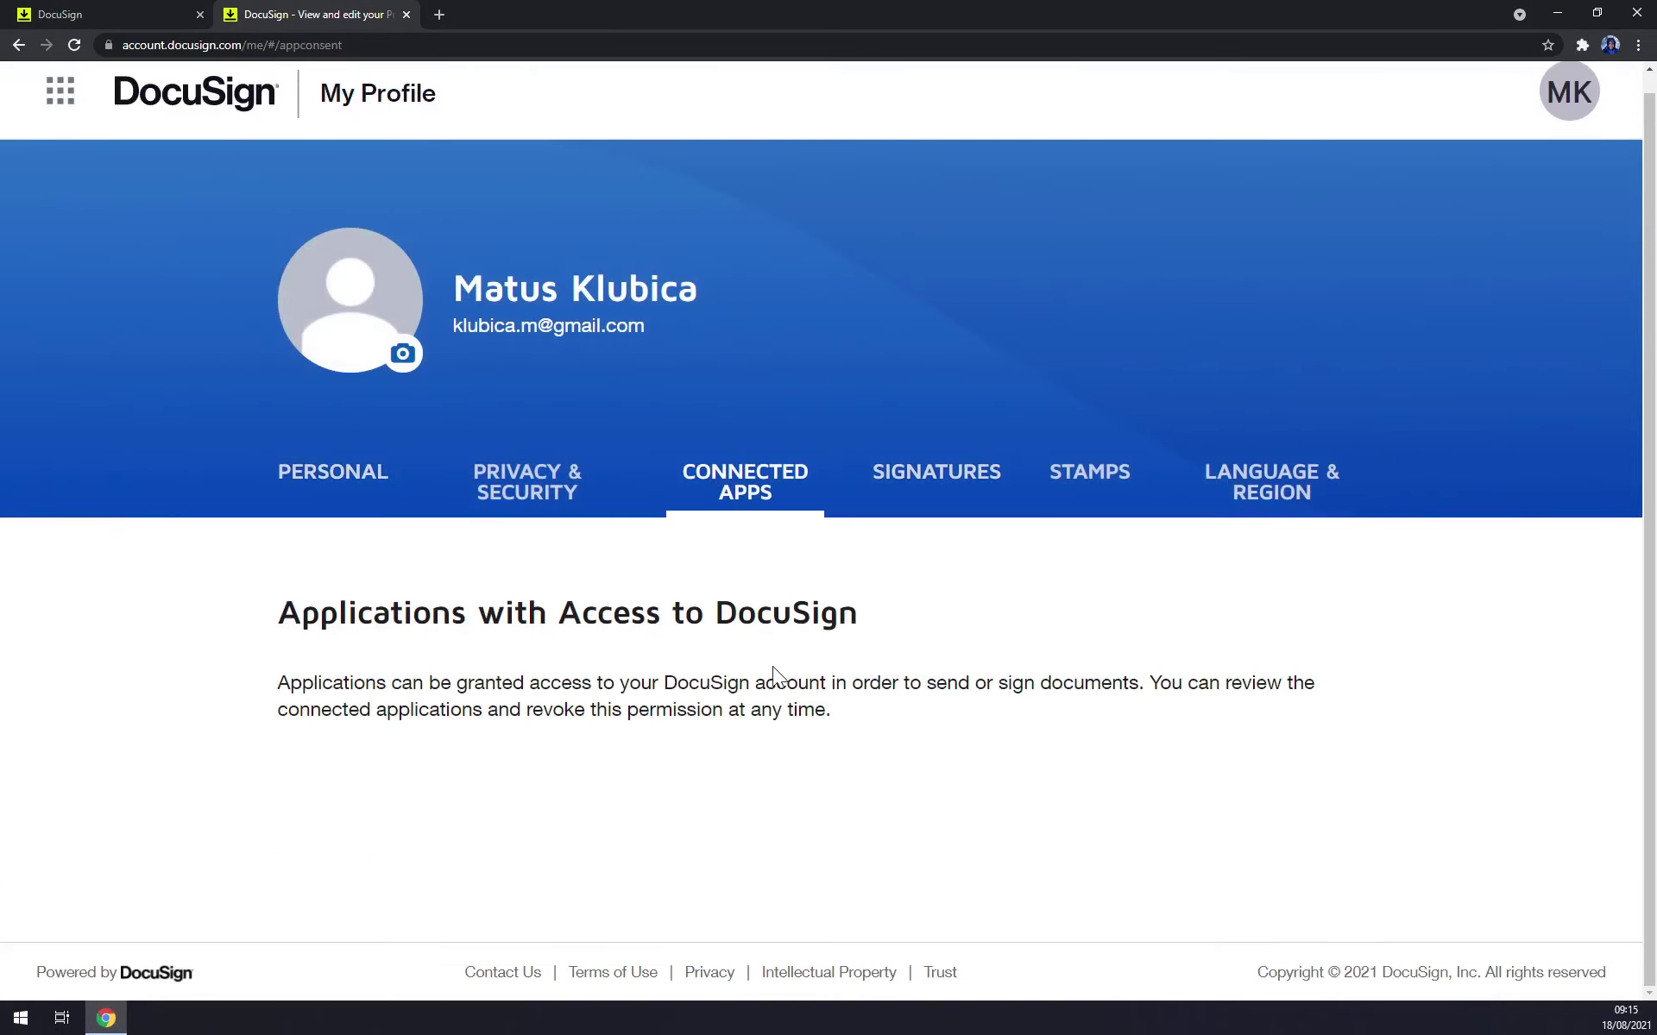
{"action": "scroll", "coordinate": [820, 518], "scroll_direction": "down", "scroll_amount": 2}
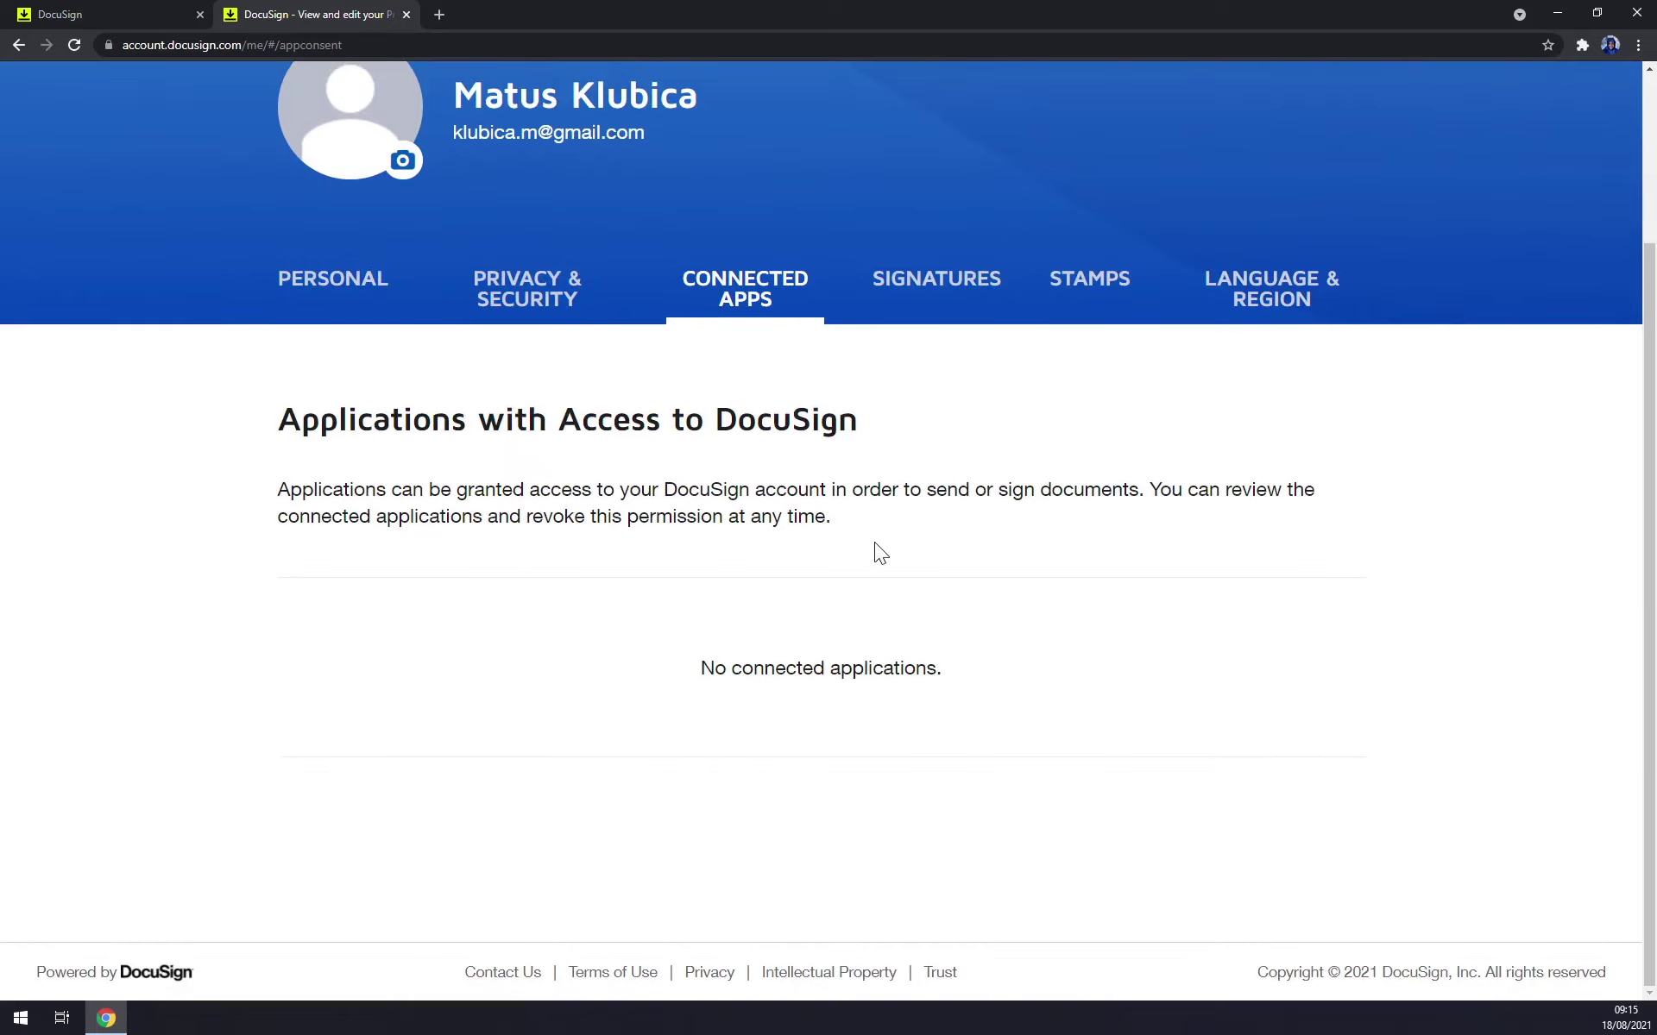
{"action": "scroll", "coordinate": [873, 541], "scroll_direction": "up", "scroll_amount": 3}
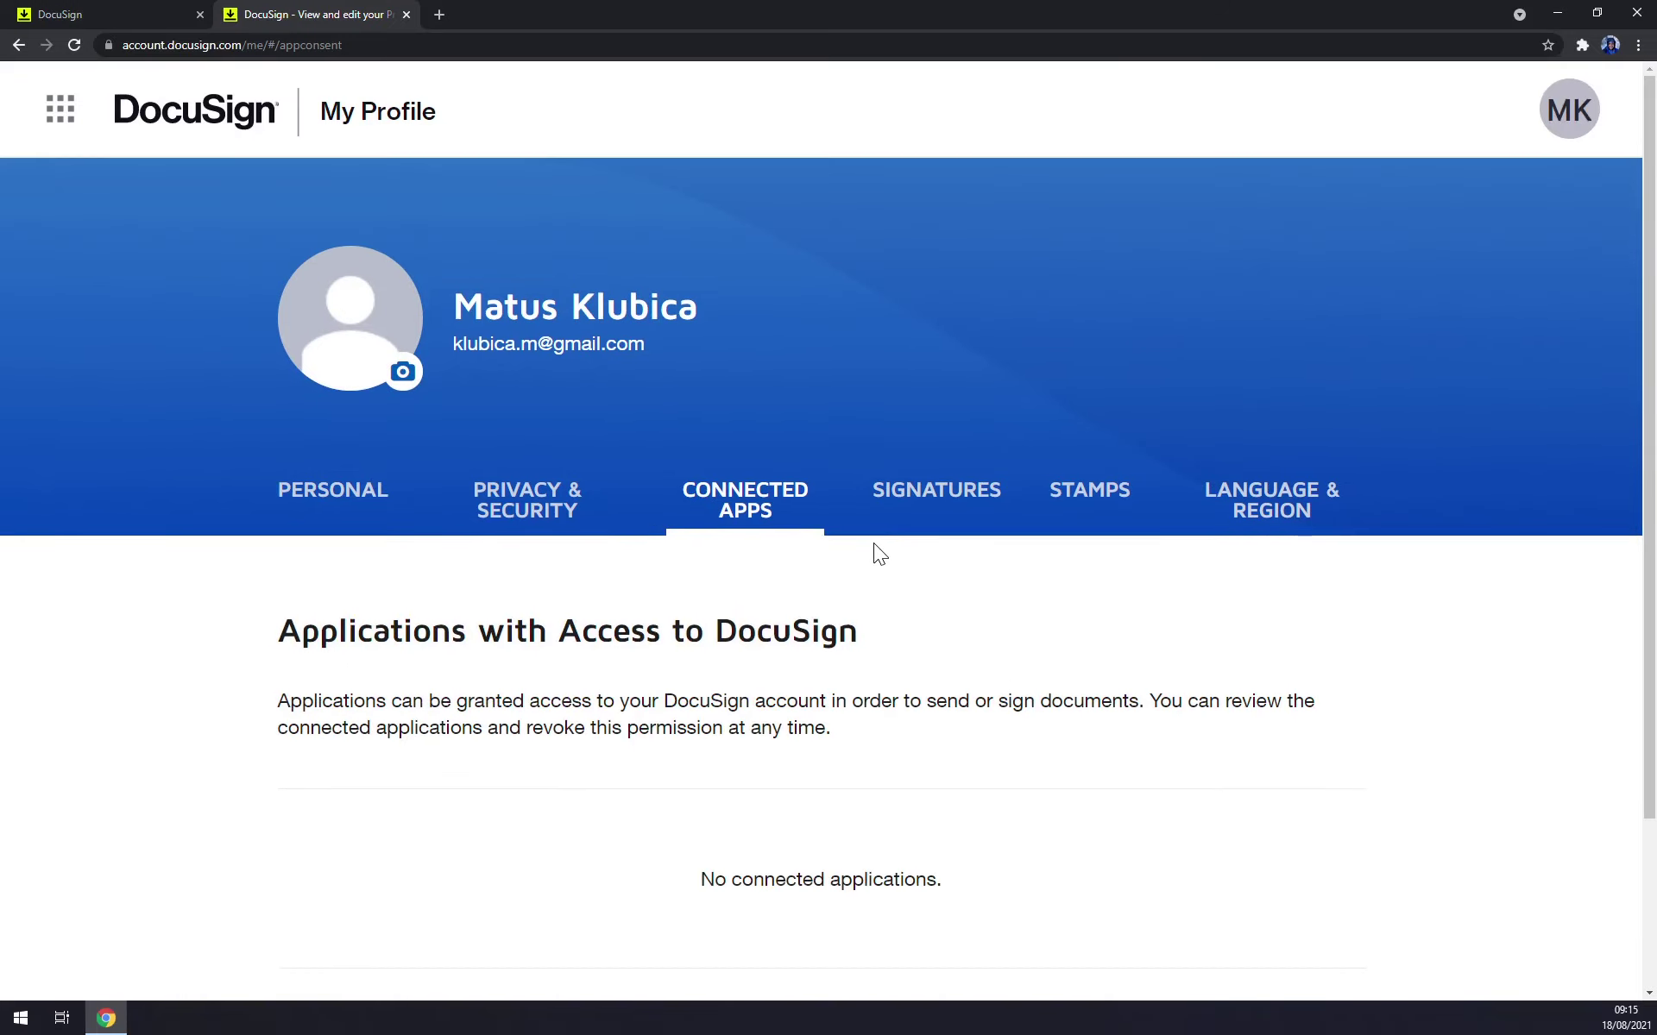
Start a new stamp on the Stamps tab and load the wolf head image.
{"action": "left_click", "coordinate": [1123, 499]}
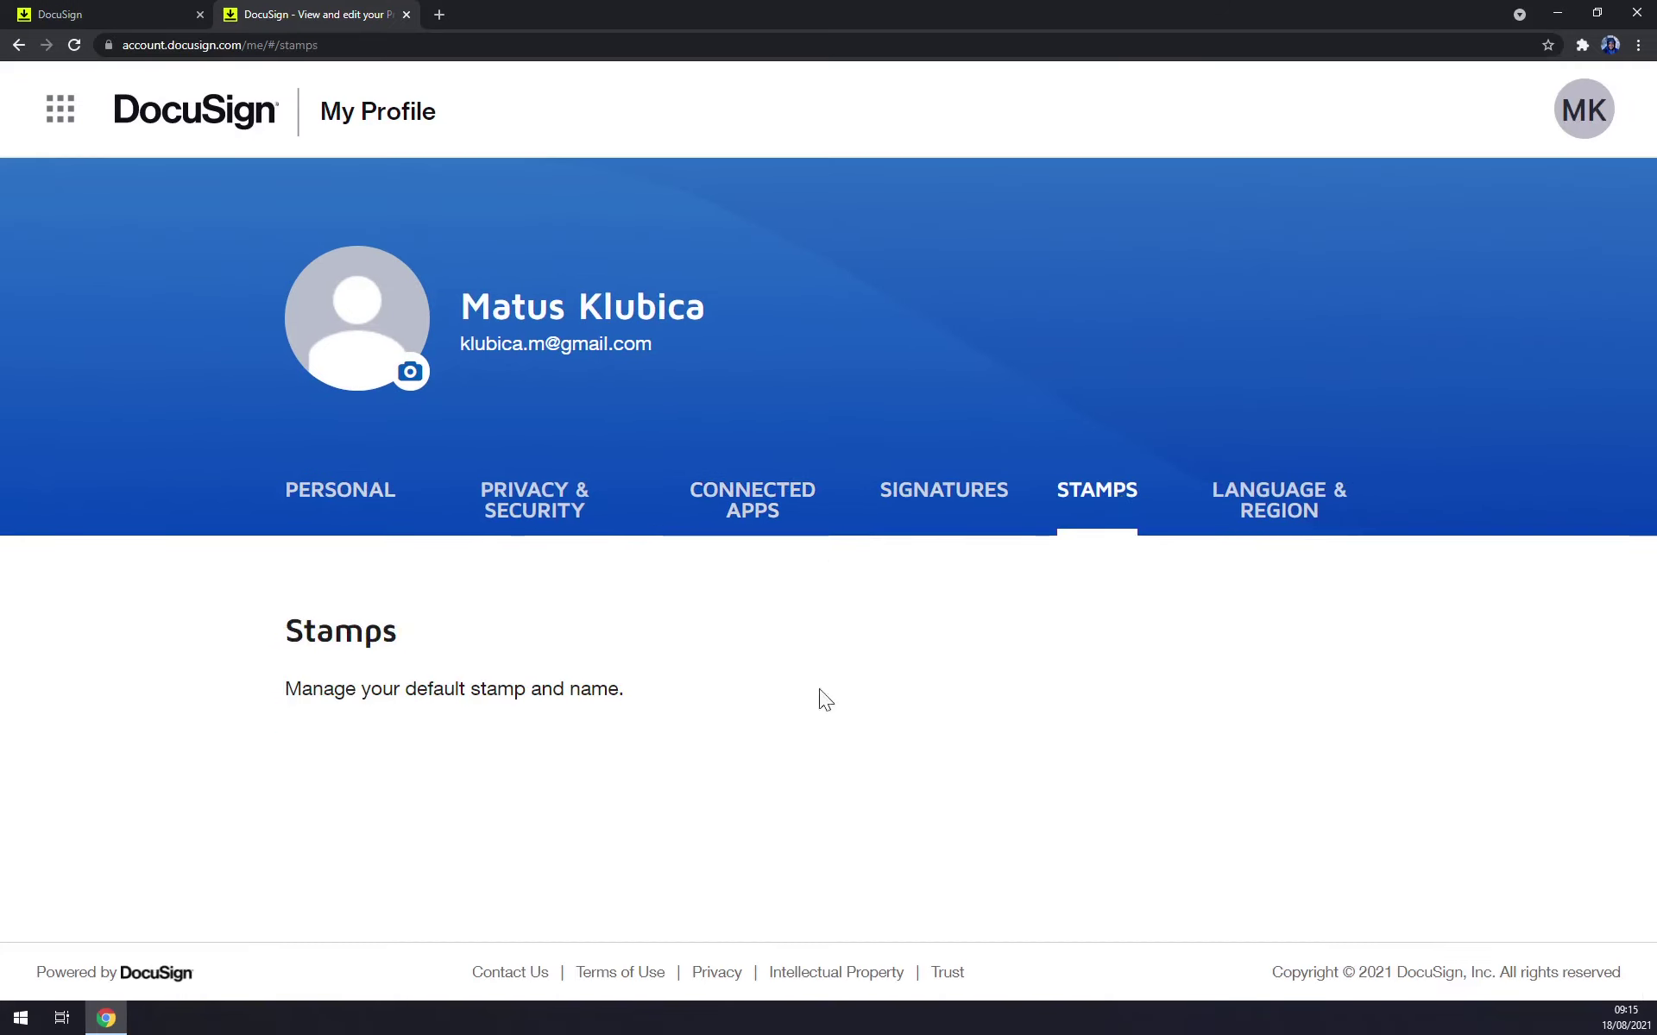
{"action": "left_click", "coordinate": [366, 781]}
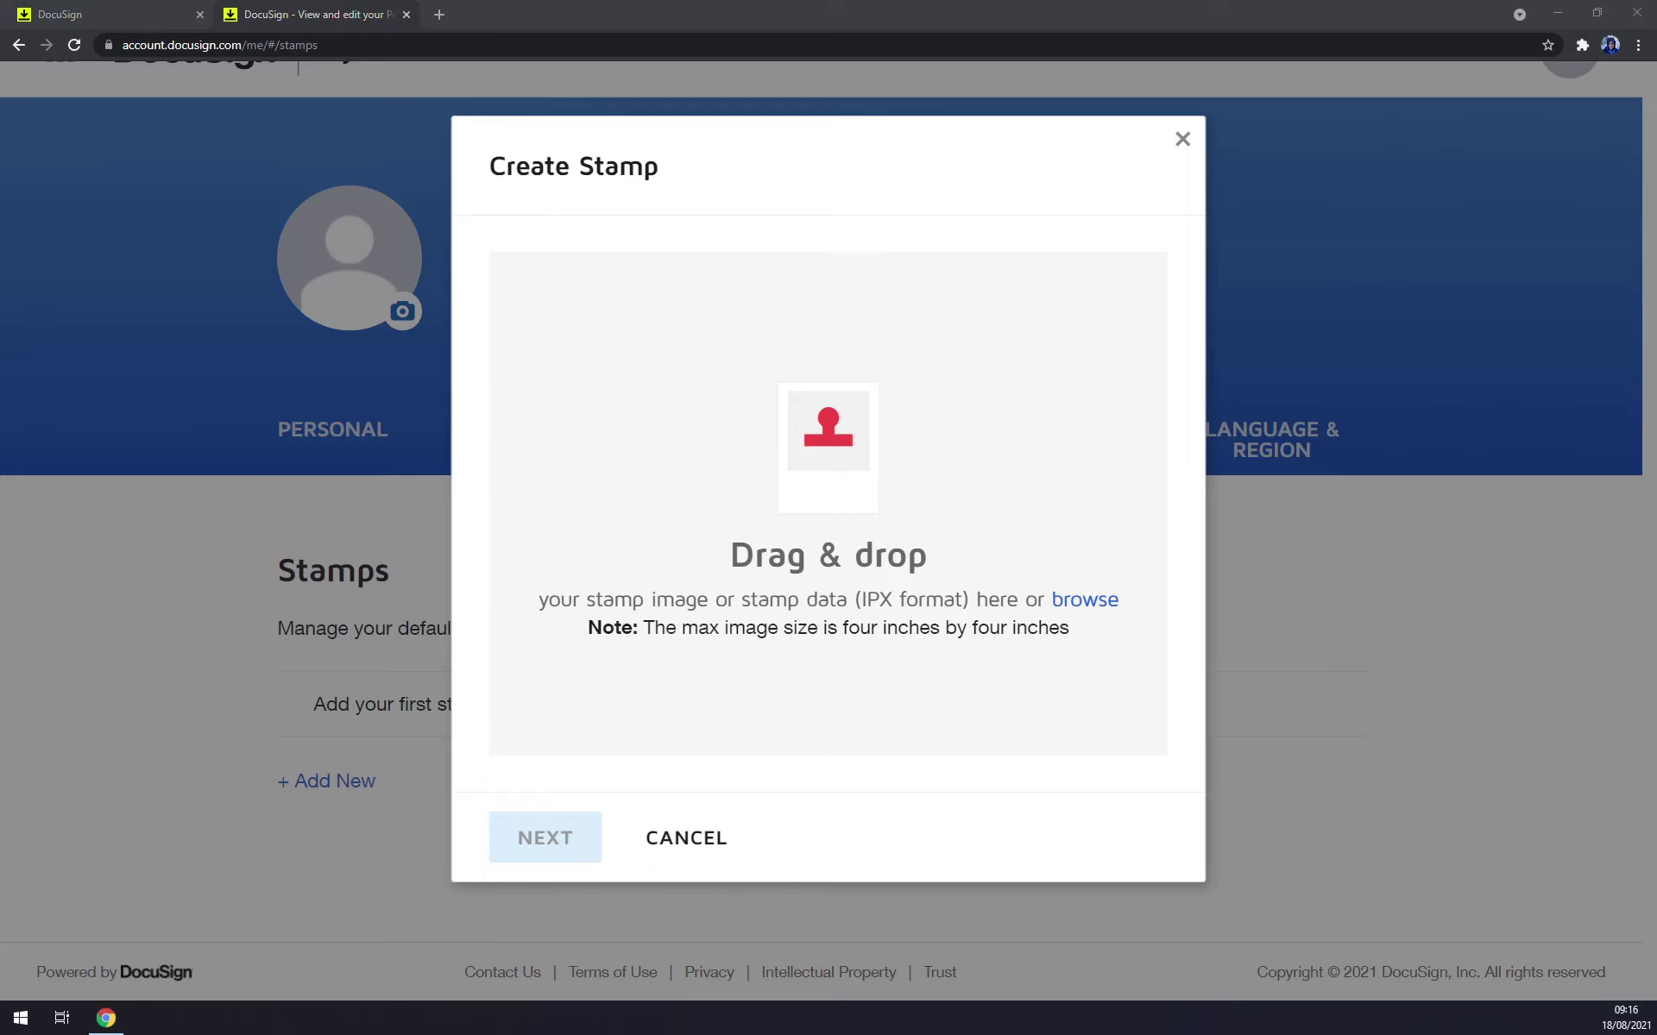
{"action": "left_click_drag", "start_coordinate": [414, 483], "coordinate": [759, 474]}
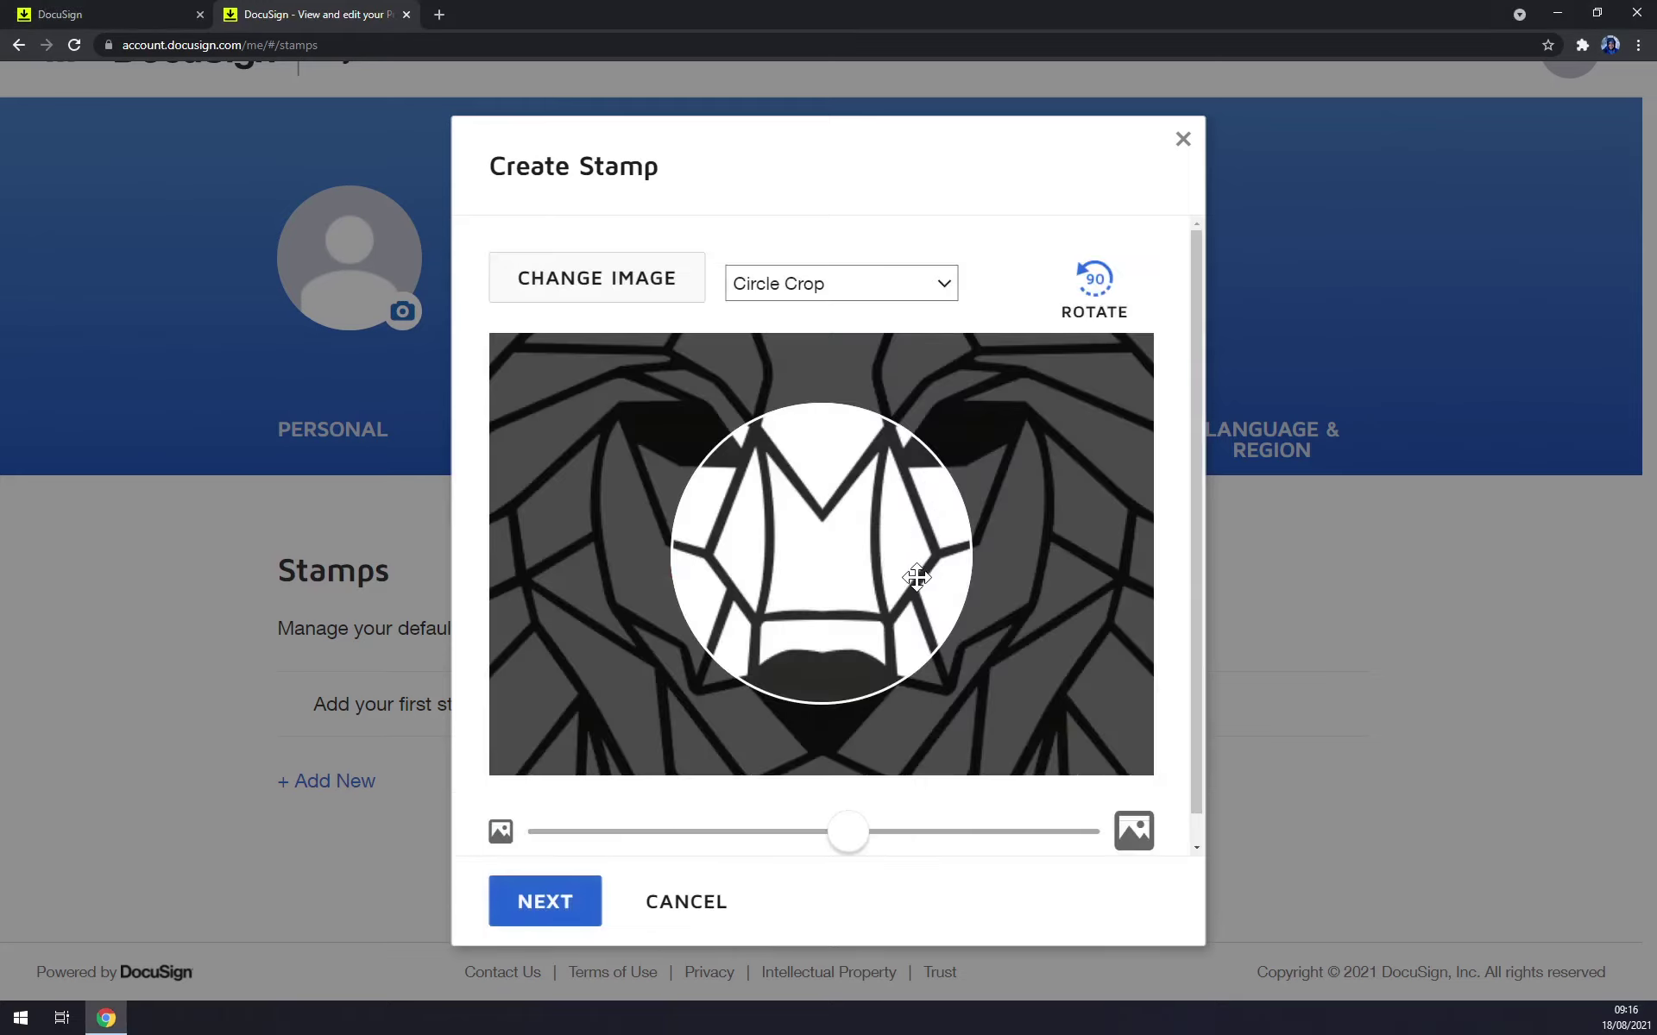
{"action": "scroll", "coordinate": [915, 580], "scroll_direction": "down", "scroll_amount": 5}
{"action": "mouse_move", "coordinate": [883, 556]}
{"action": "left_mouse_down"}
{"action": "mouse_move", "coordinate": [881, 528]}
{"action": "mouse_move", "coordinate": [884, 561]}
{"action": "left_mouse_up"}
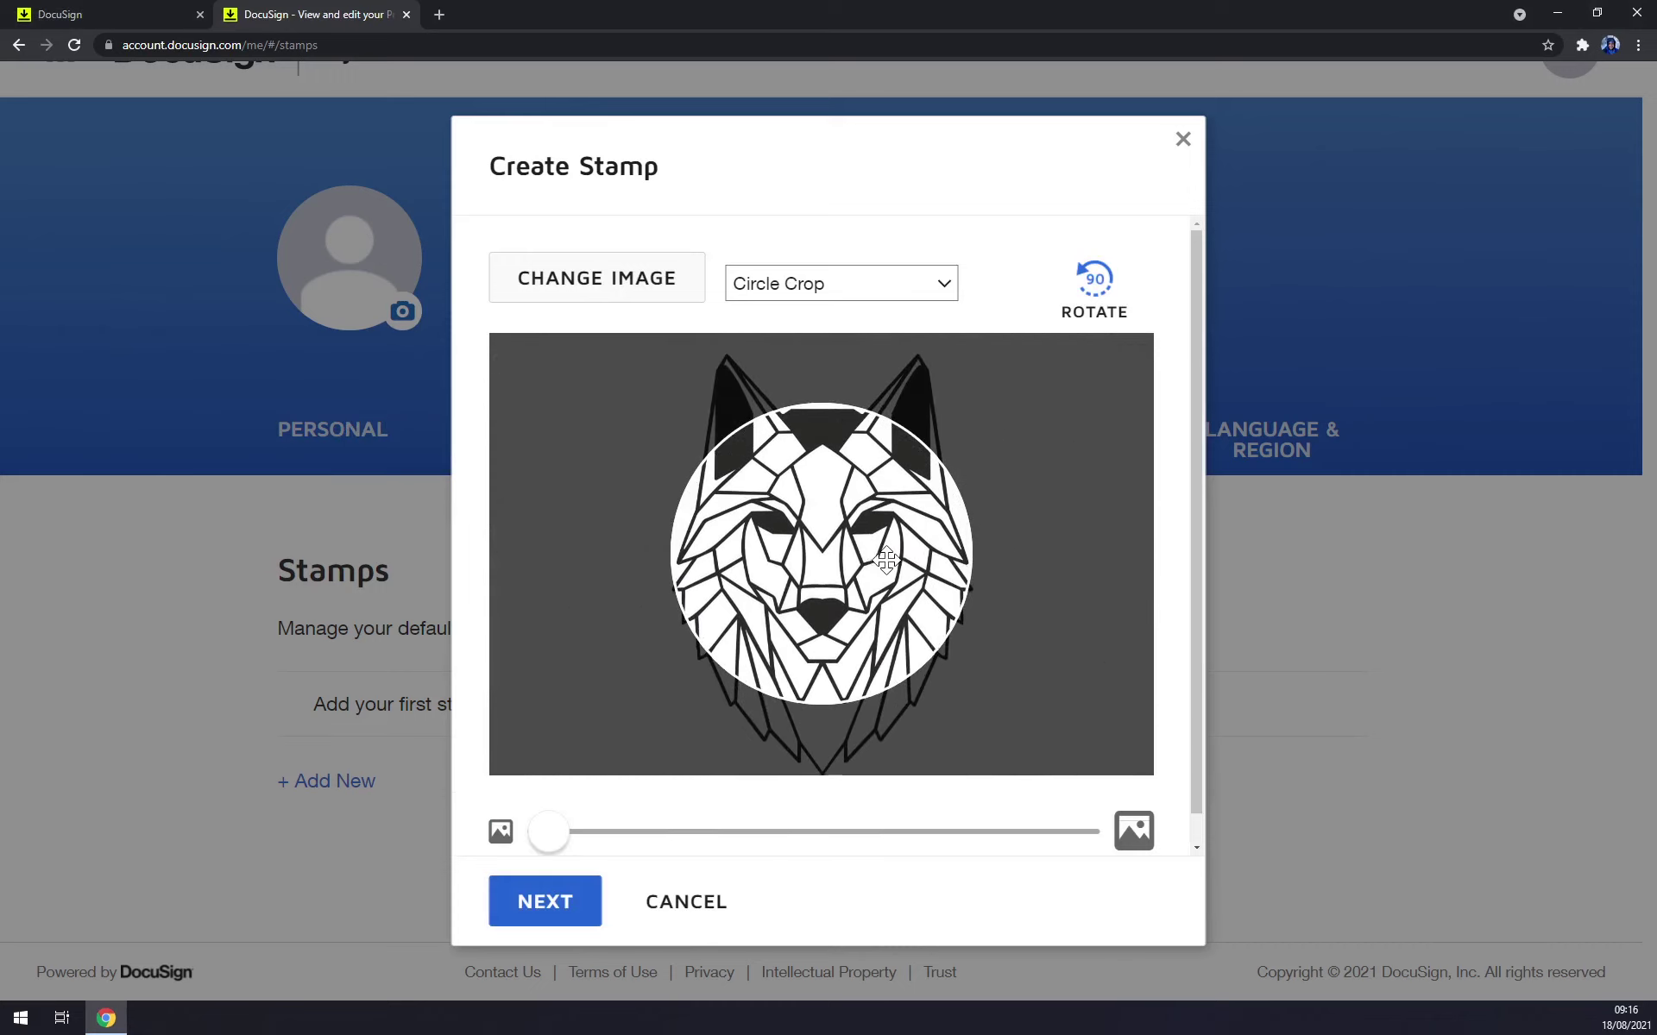
{"action": "left_click_drag", "start_coordinate": [561, 833], "coordinate": [400, 816]}
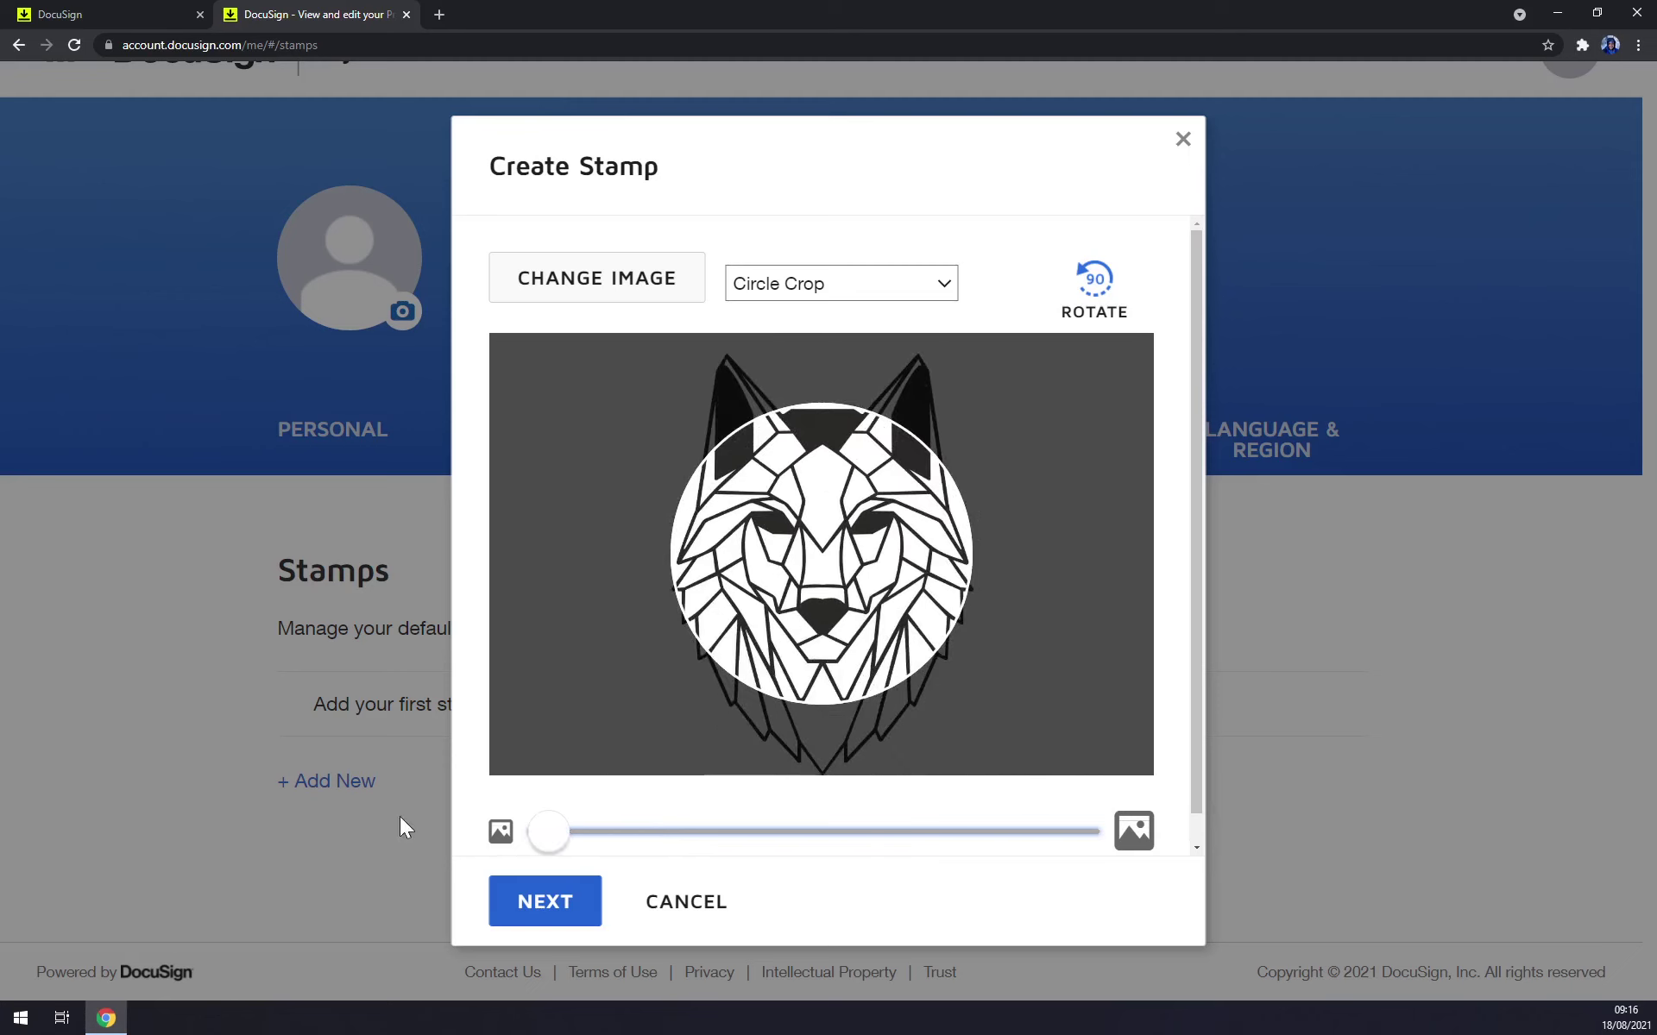
Set a Square Crop, shift the wolf upward, and continue to stamp details.
{"action": "left_click", "coordinate": [887, 283]}
{"action": "left_click", "coordinate": [826, 333]}
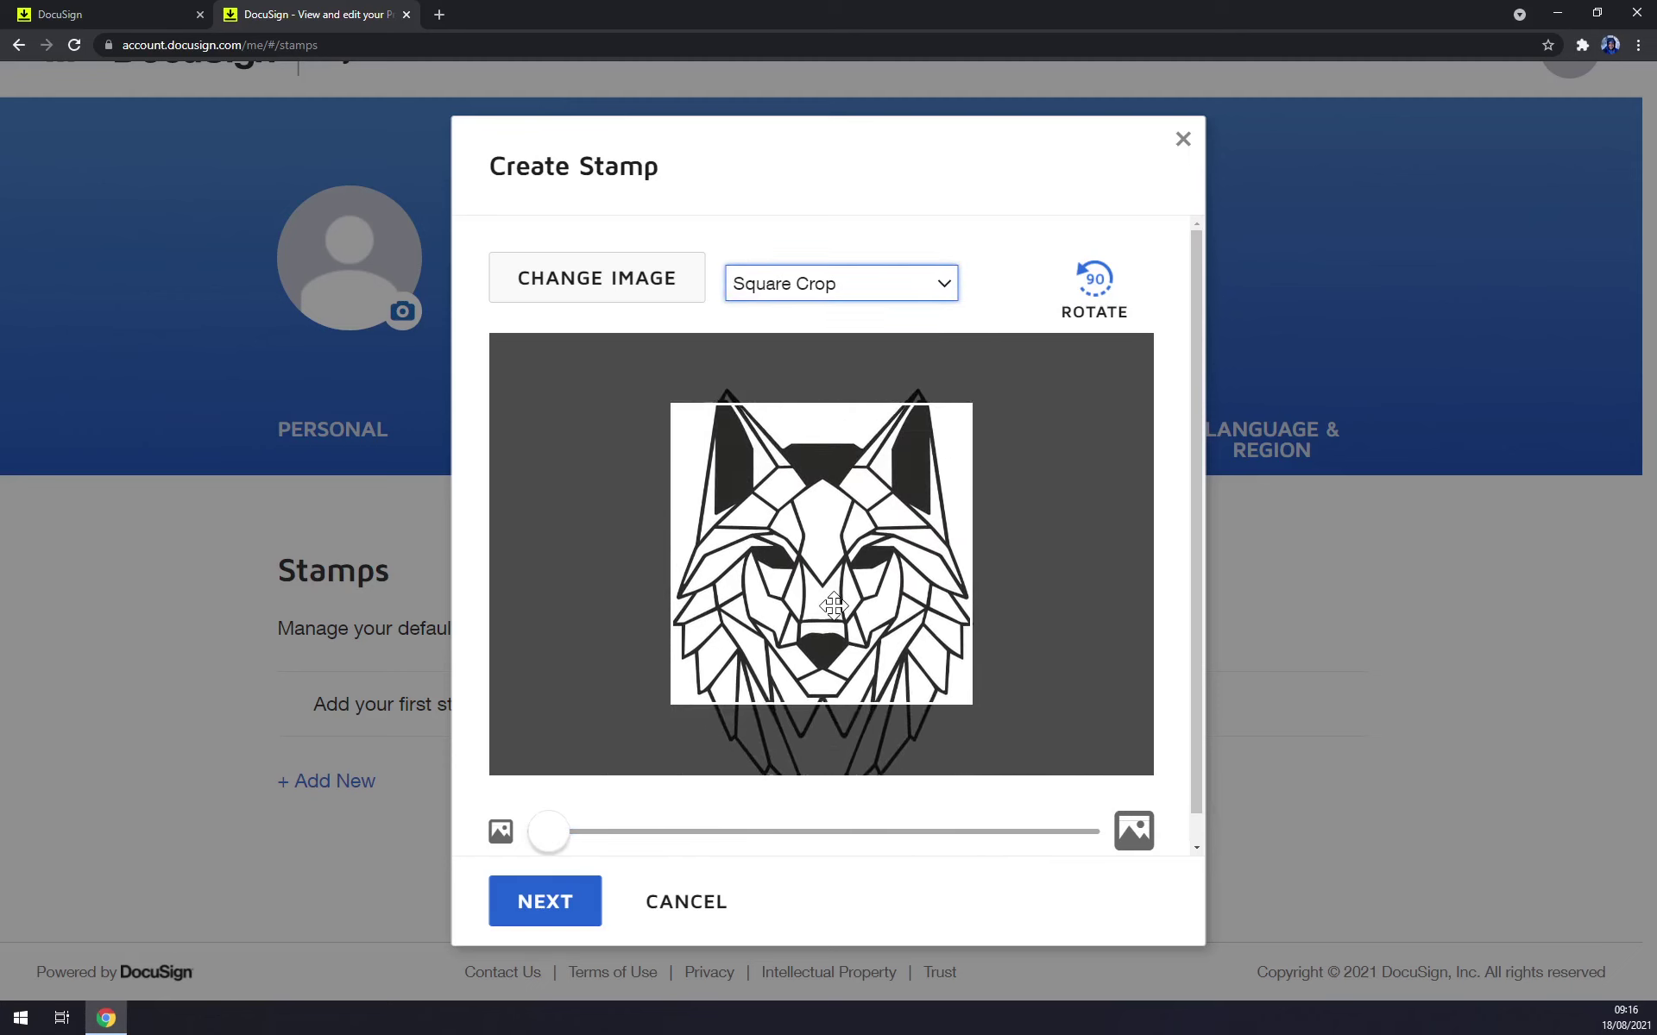
{"action": "left_click", "coordinate": [877, 285]}
{"action": "left_click", "coordinate": [824, 354]}
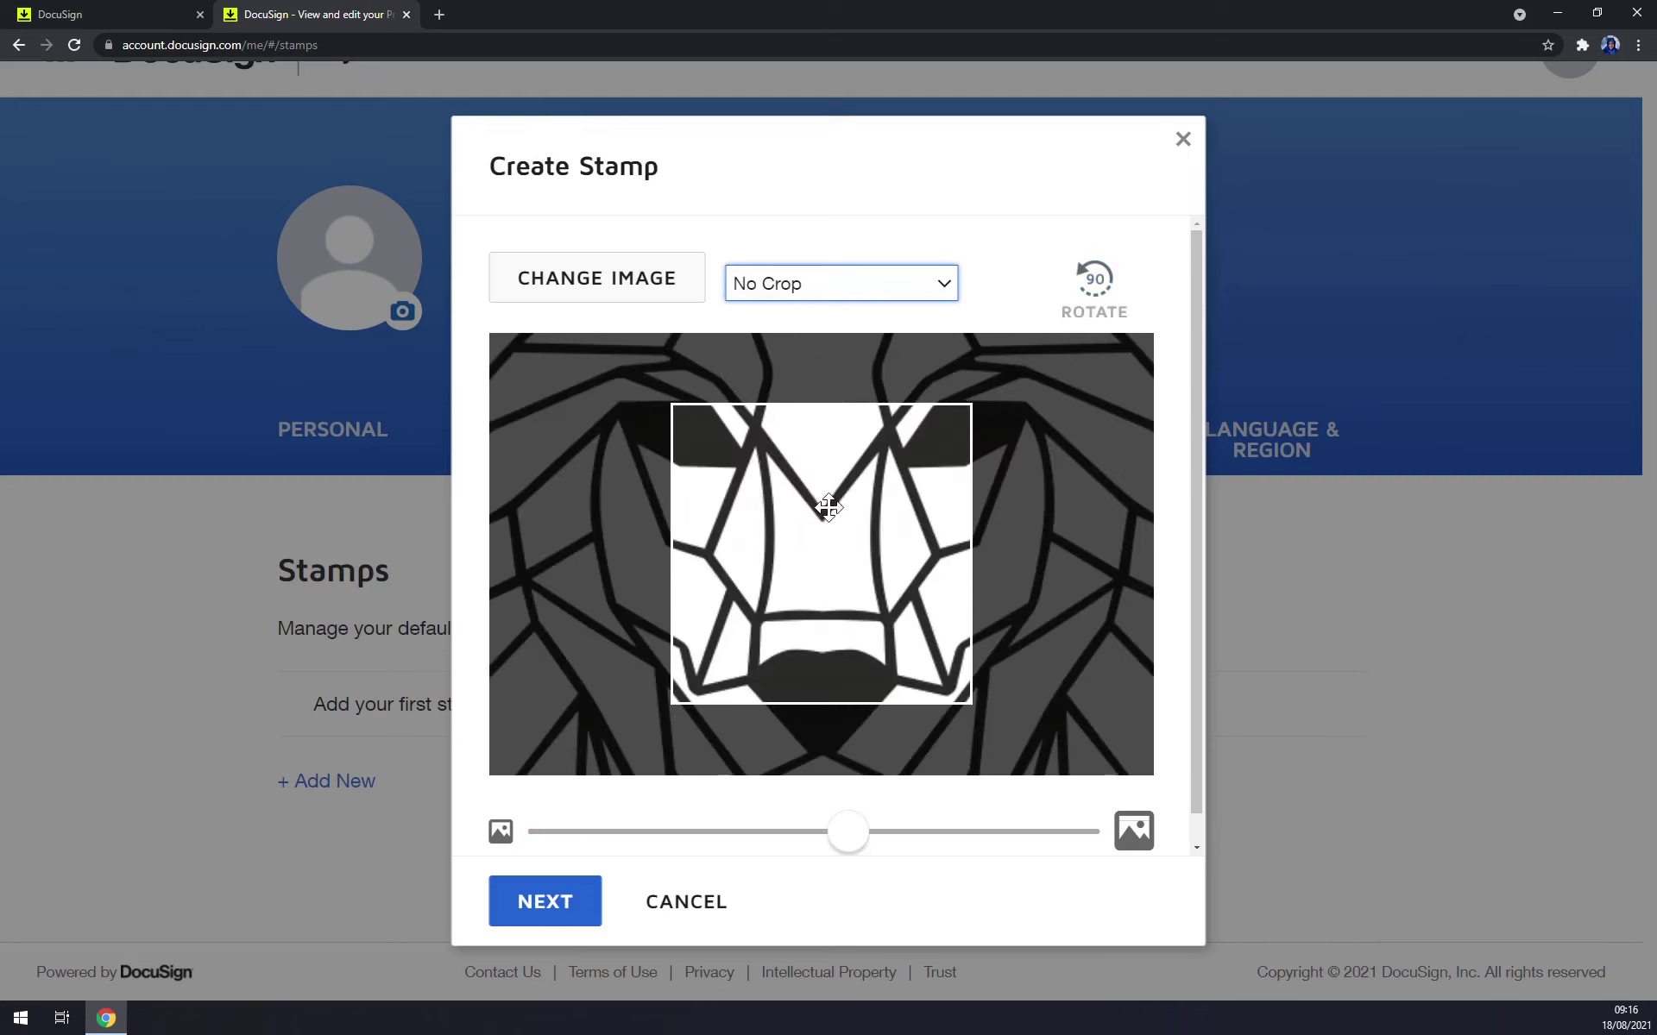
{"action": "left_click", "coordinate": [858, 284]}
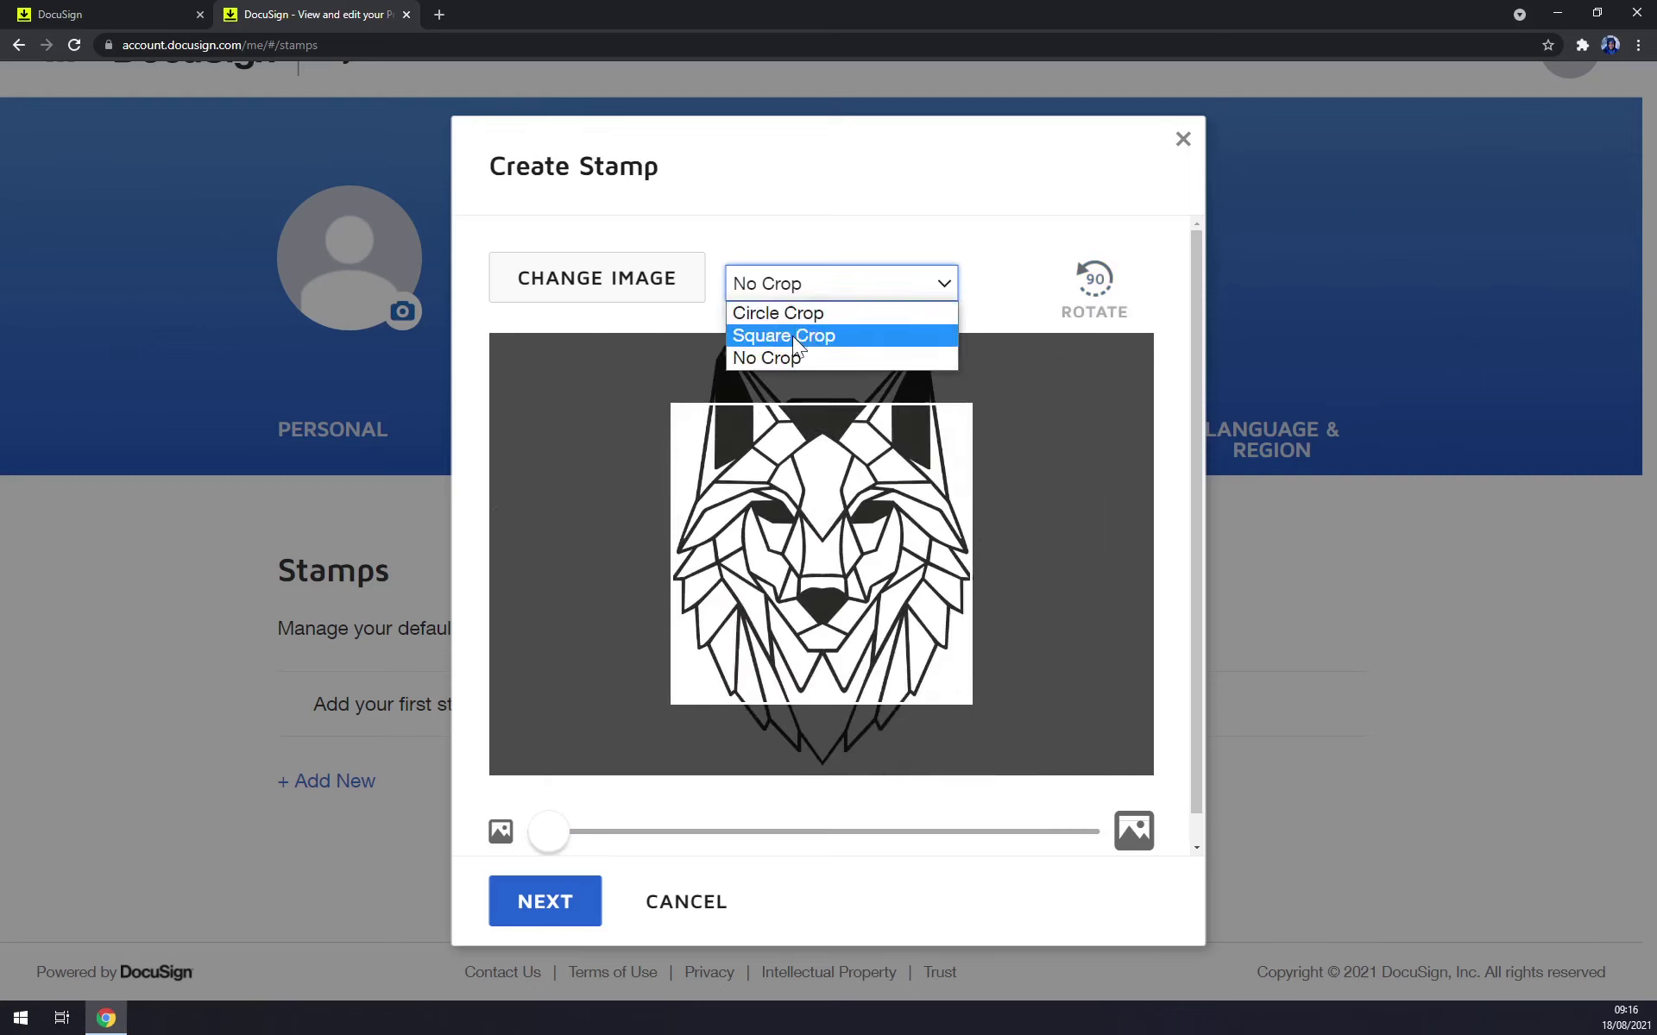
{"action": "left_click", "coordinate": [829, 335]}
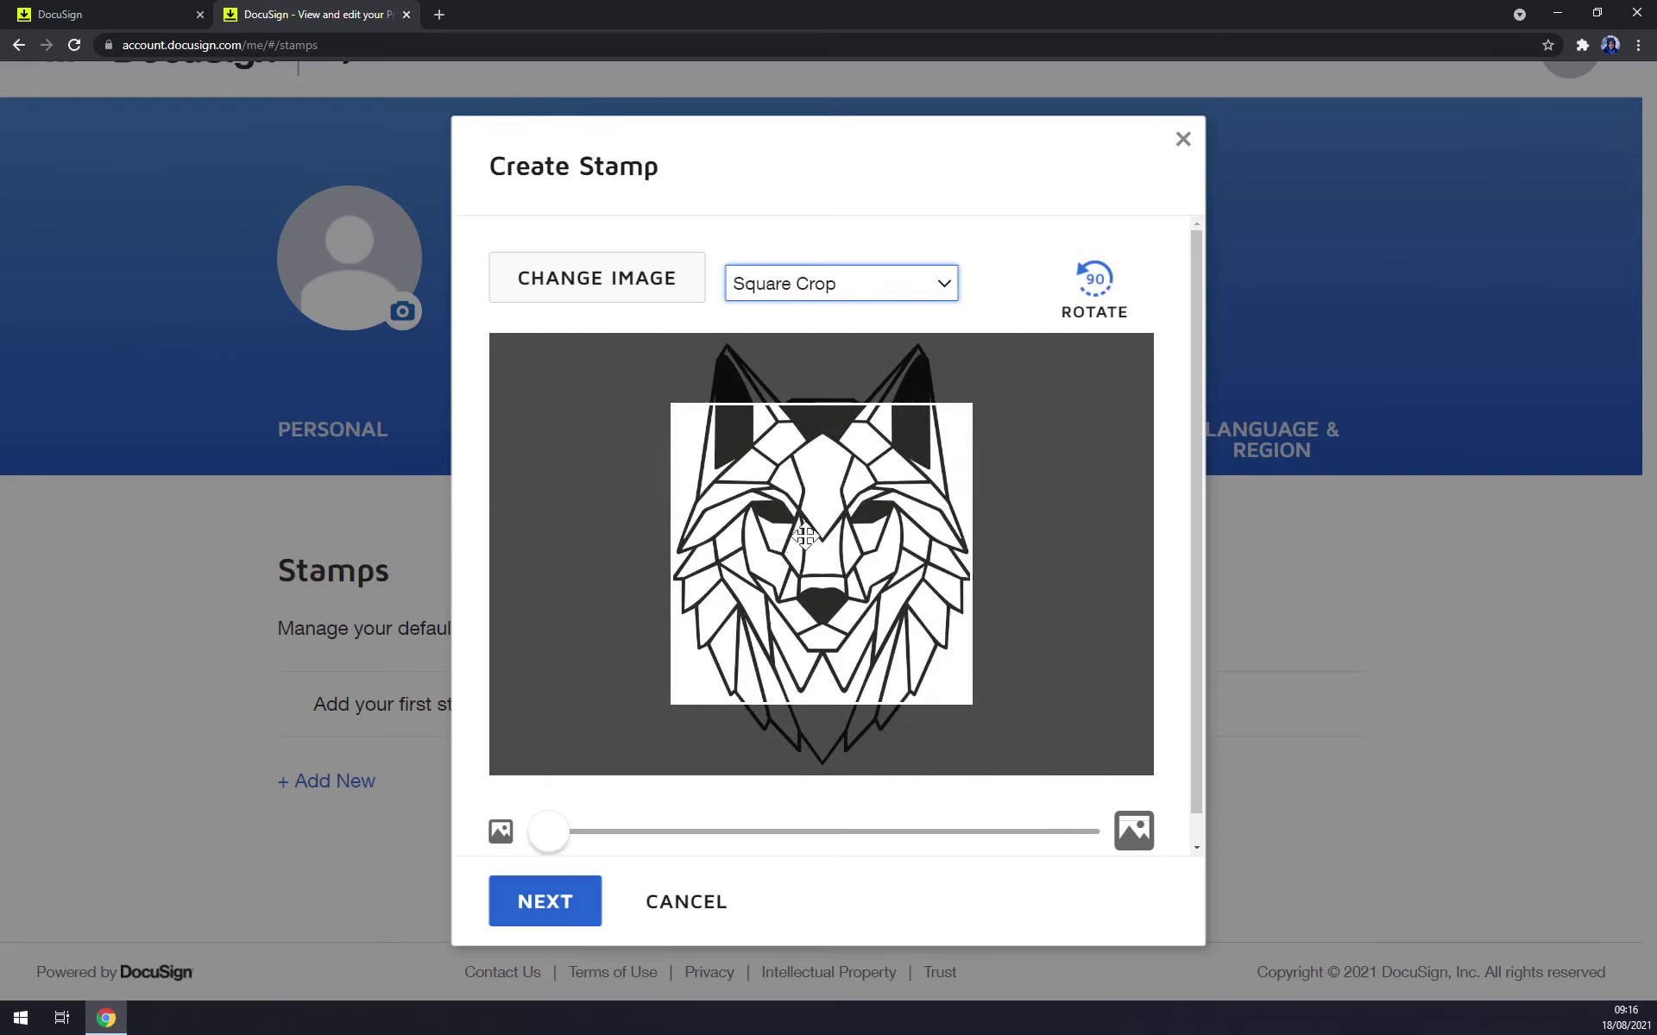
{"action": "left_click_drag", "start_coordinate": [806, 547], "coordinate": [834, 589]}
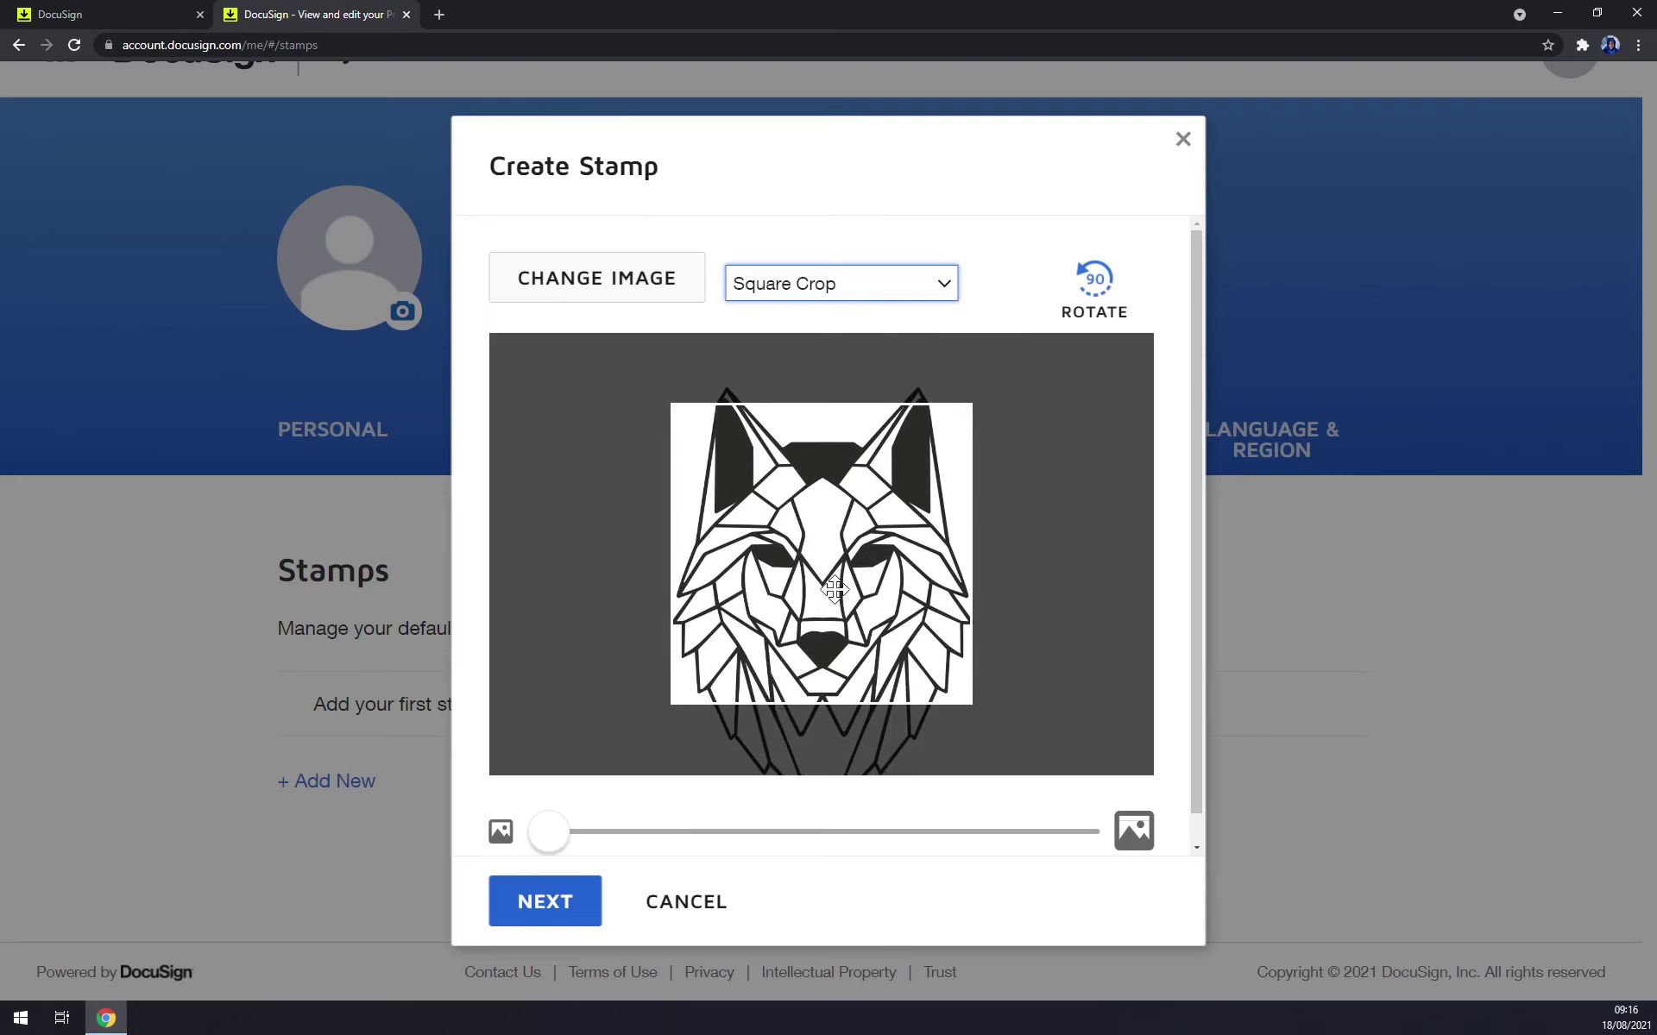
{"action": "left_click", "coordinate": [573, 918]}
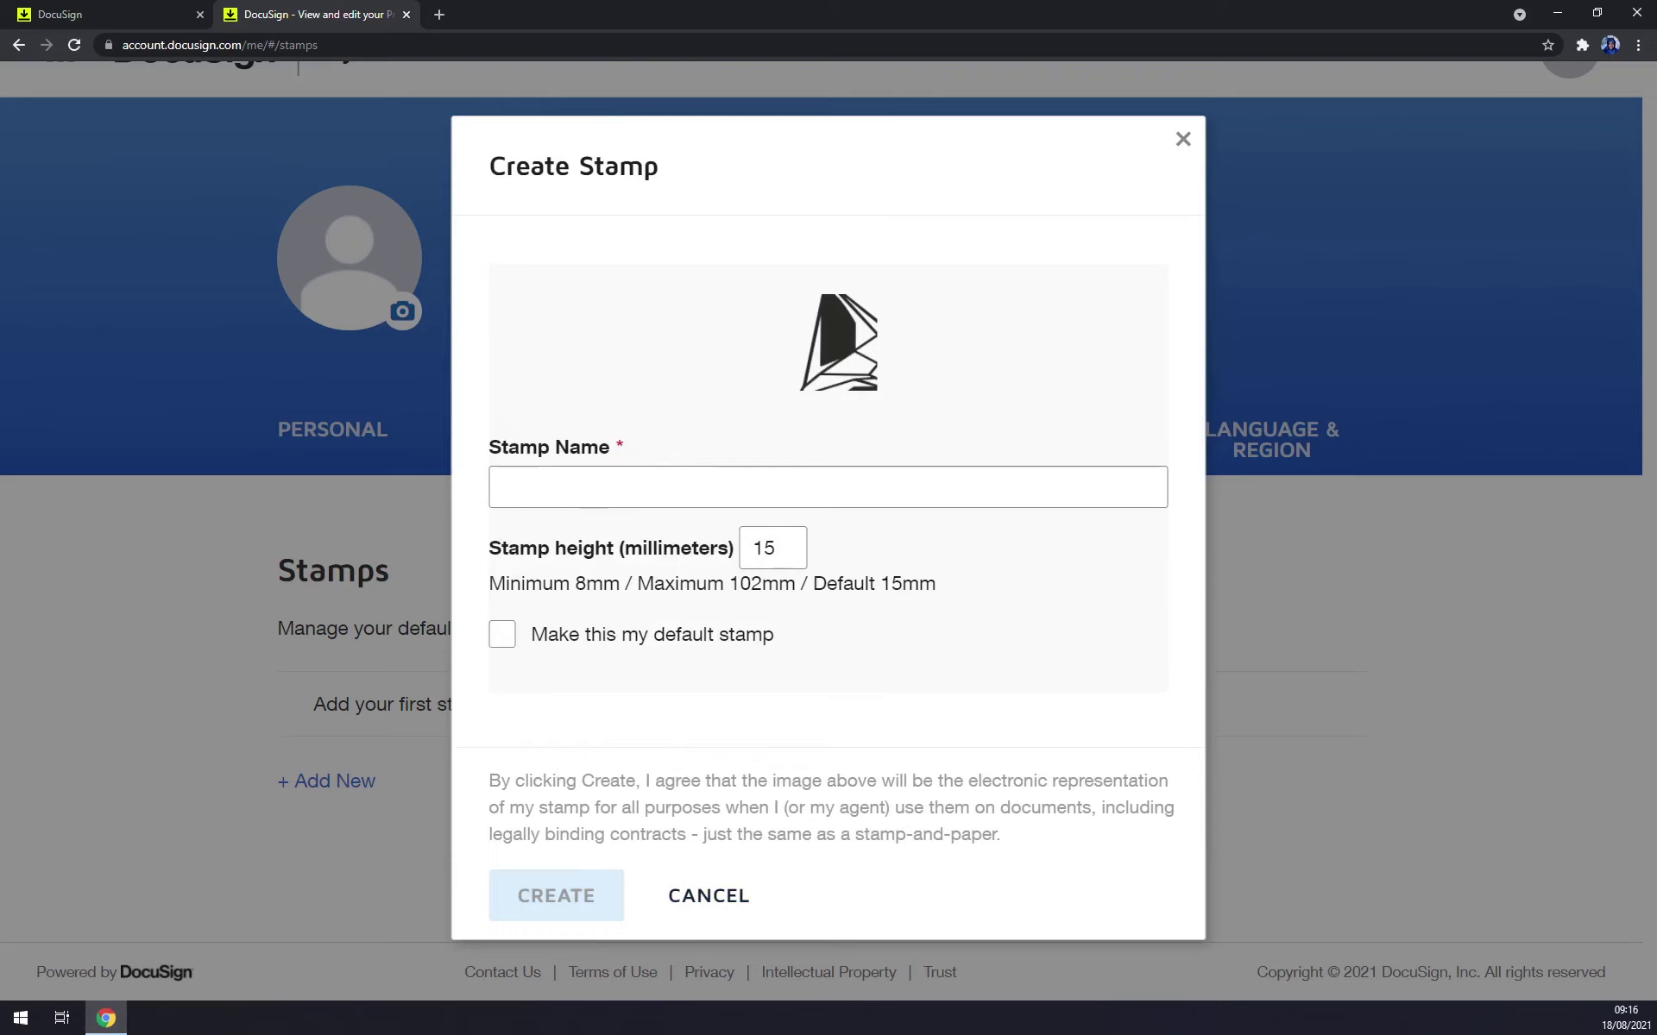
Name the stamp 'sadsadasdsadsadsada', make it the default stamp, and create it.
{"action": "left_click", "coordinate": [833, 487]}
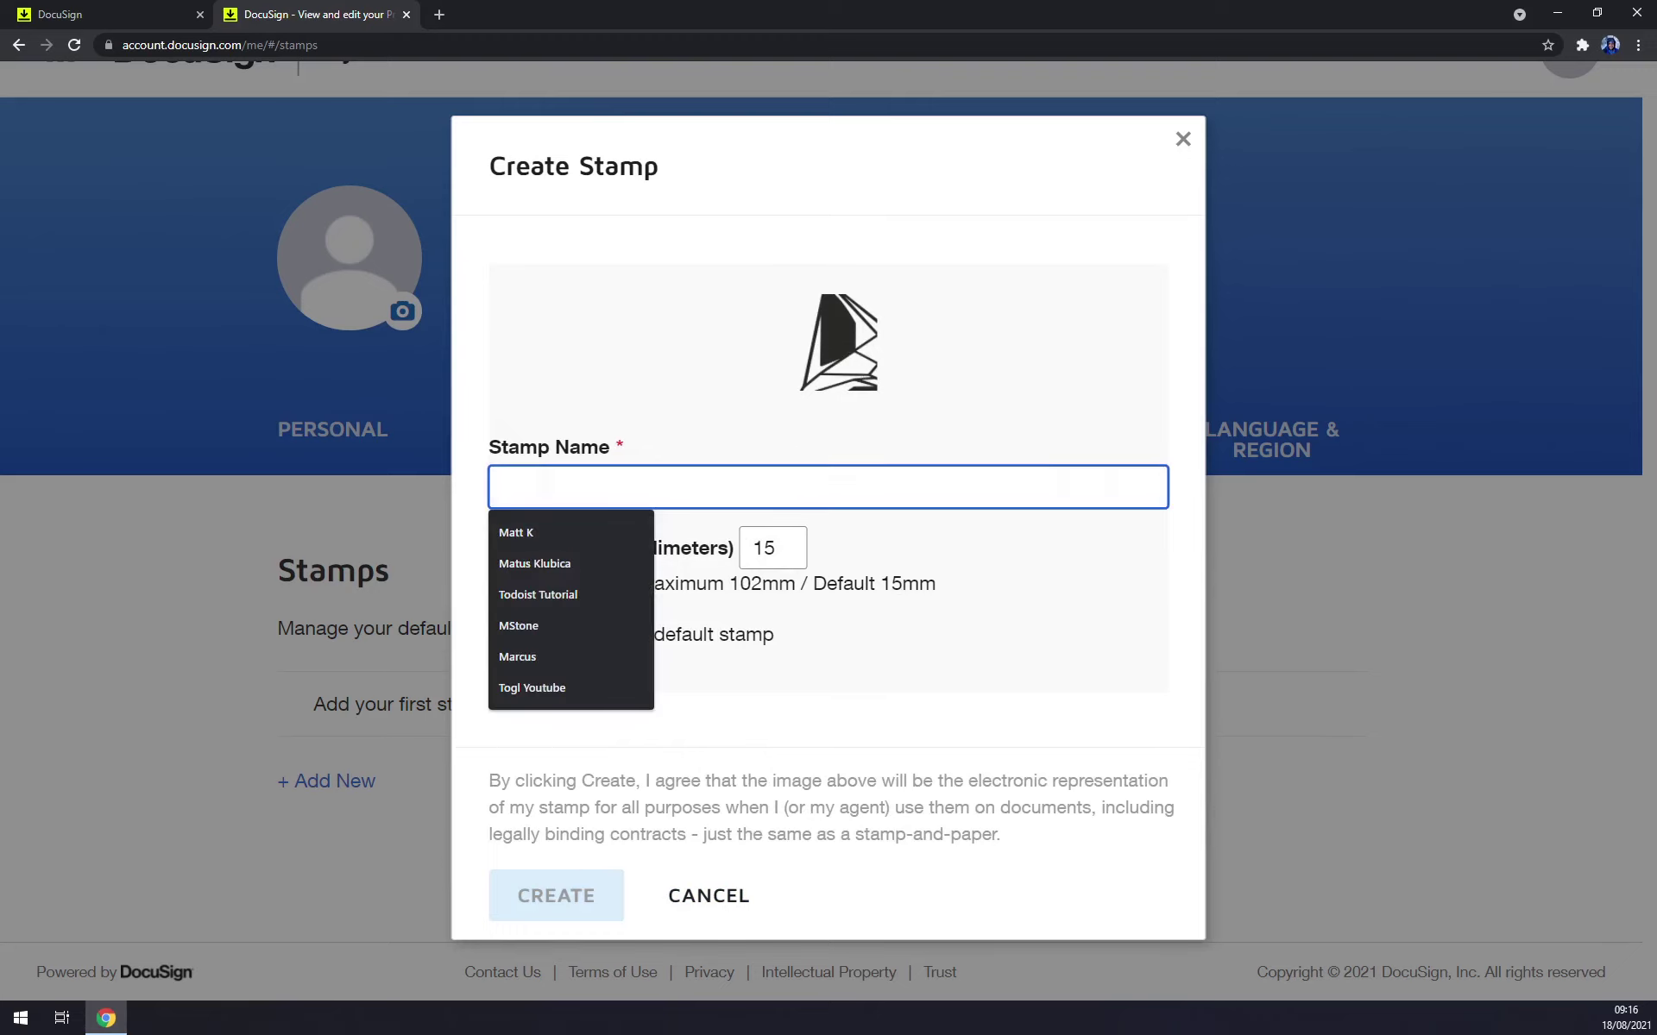
{"action": "type", "text": "sadsadasd"}
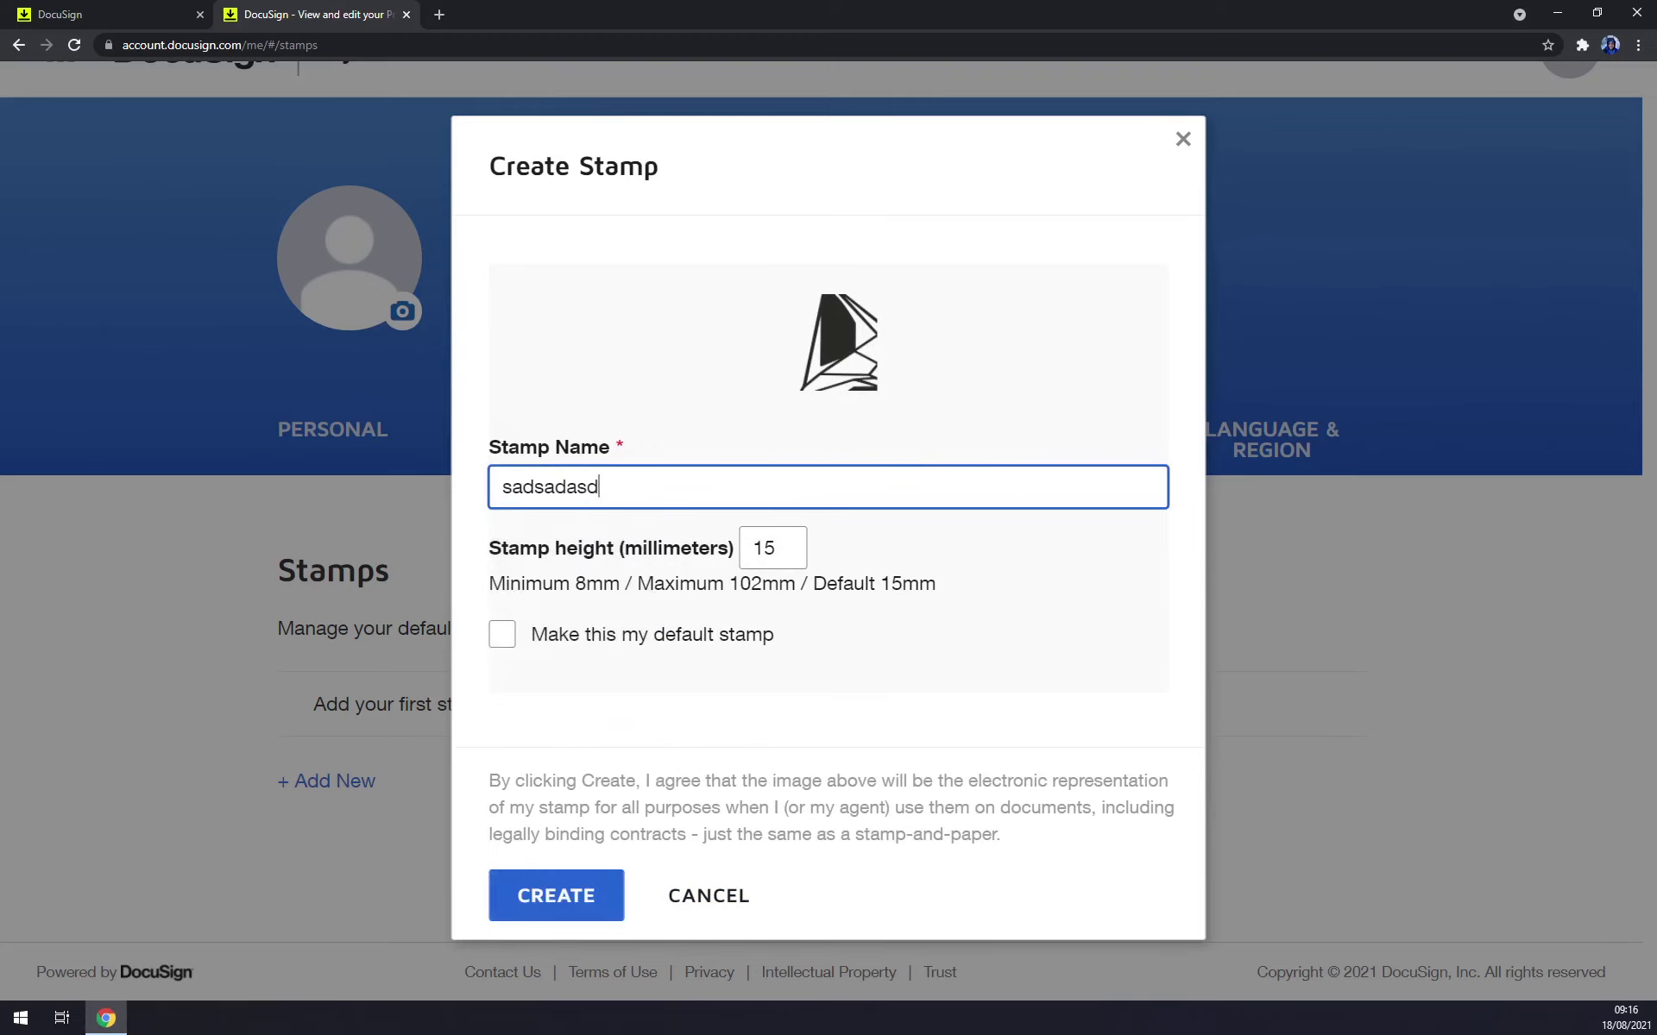
{"action": "type", "text": "sadsadsada"}
{"action": "left_click", "coordinate": [591, 643]}
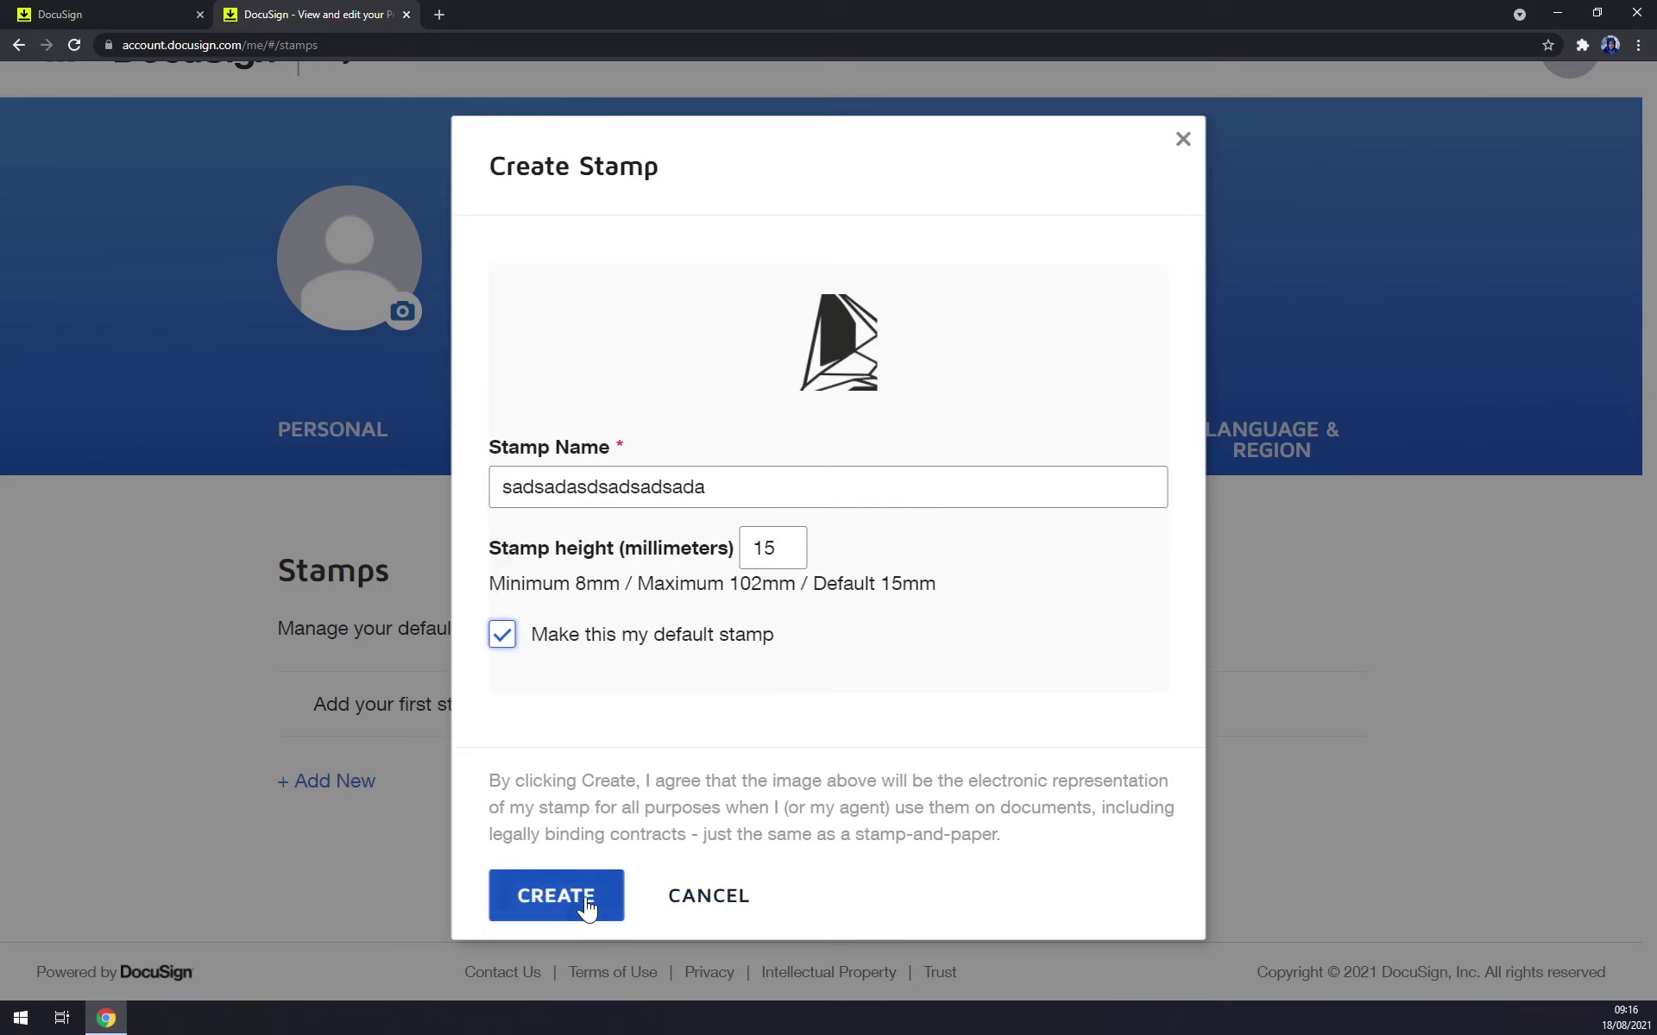
{"action": "left_click", "coordinate": [643, 897]}
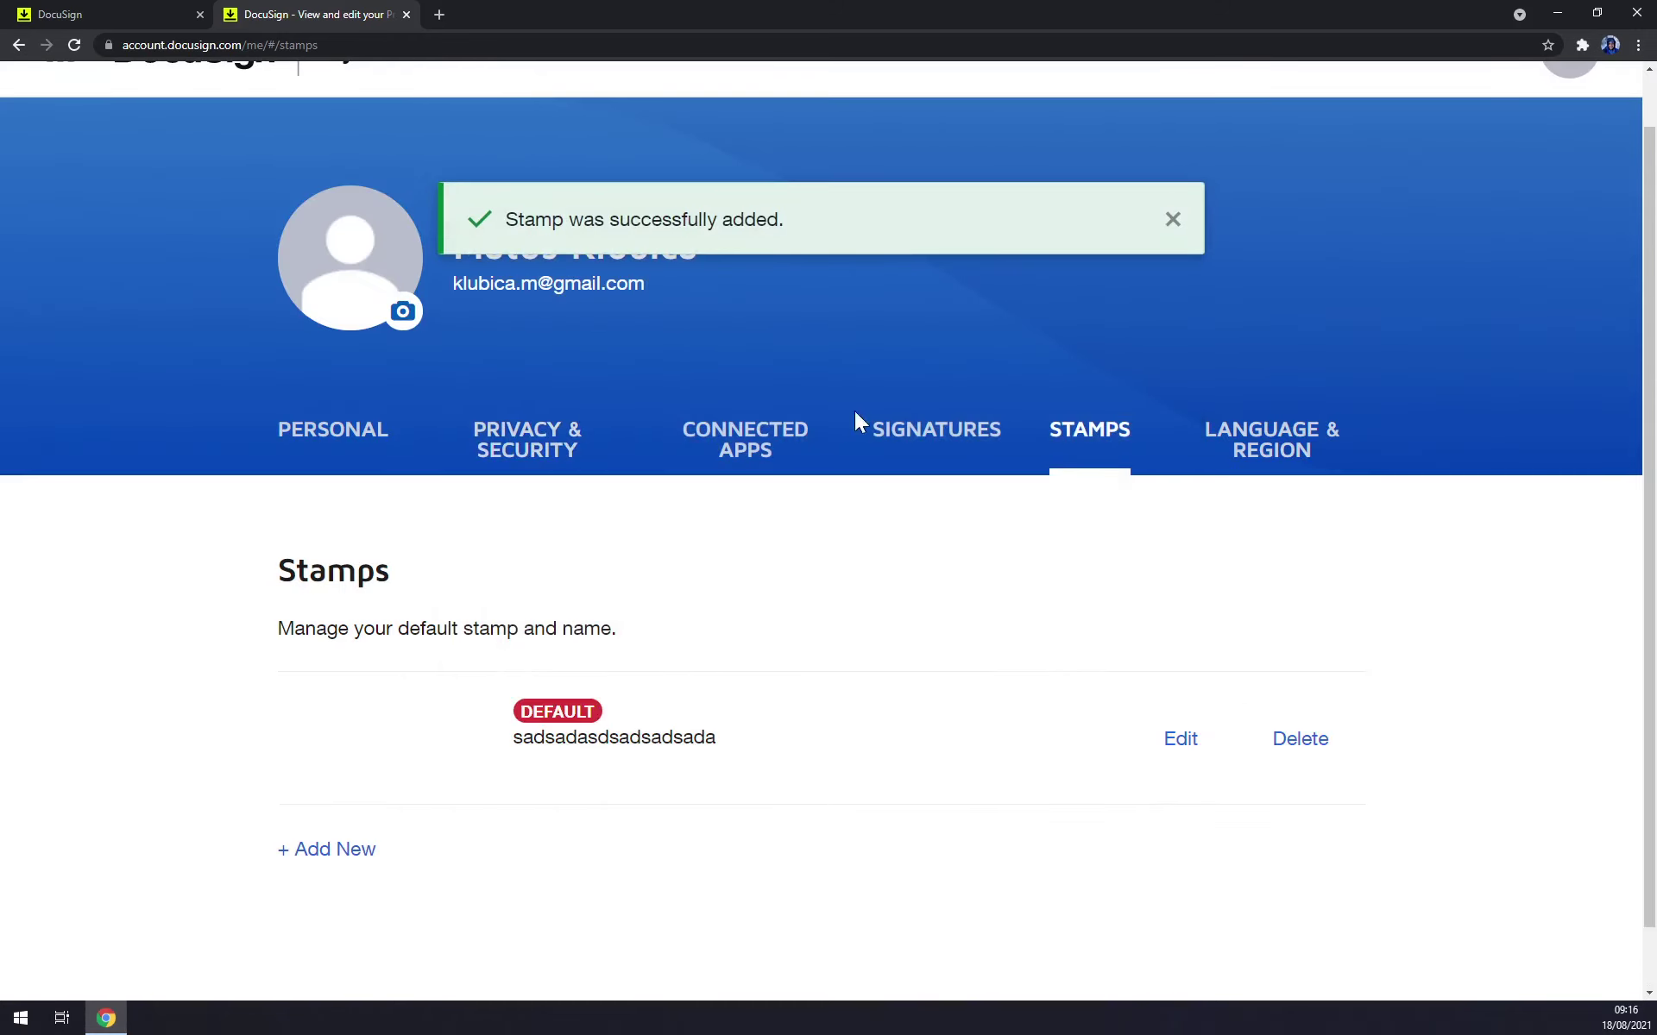
Close the stamp's edit settings unchanged, return to the profile, and view the DocuSign apps list.
{"action": "left_click", "coordinate": [1180, 741]}
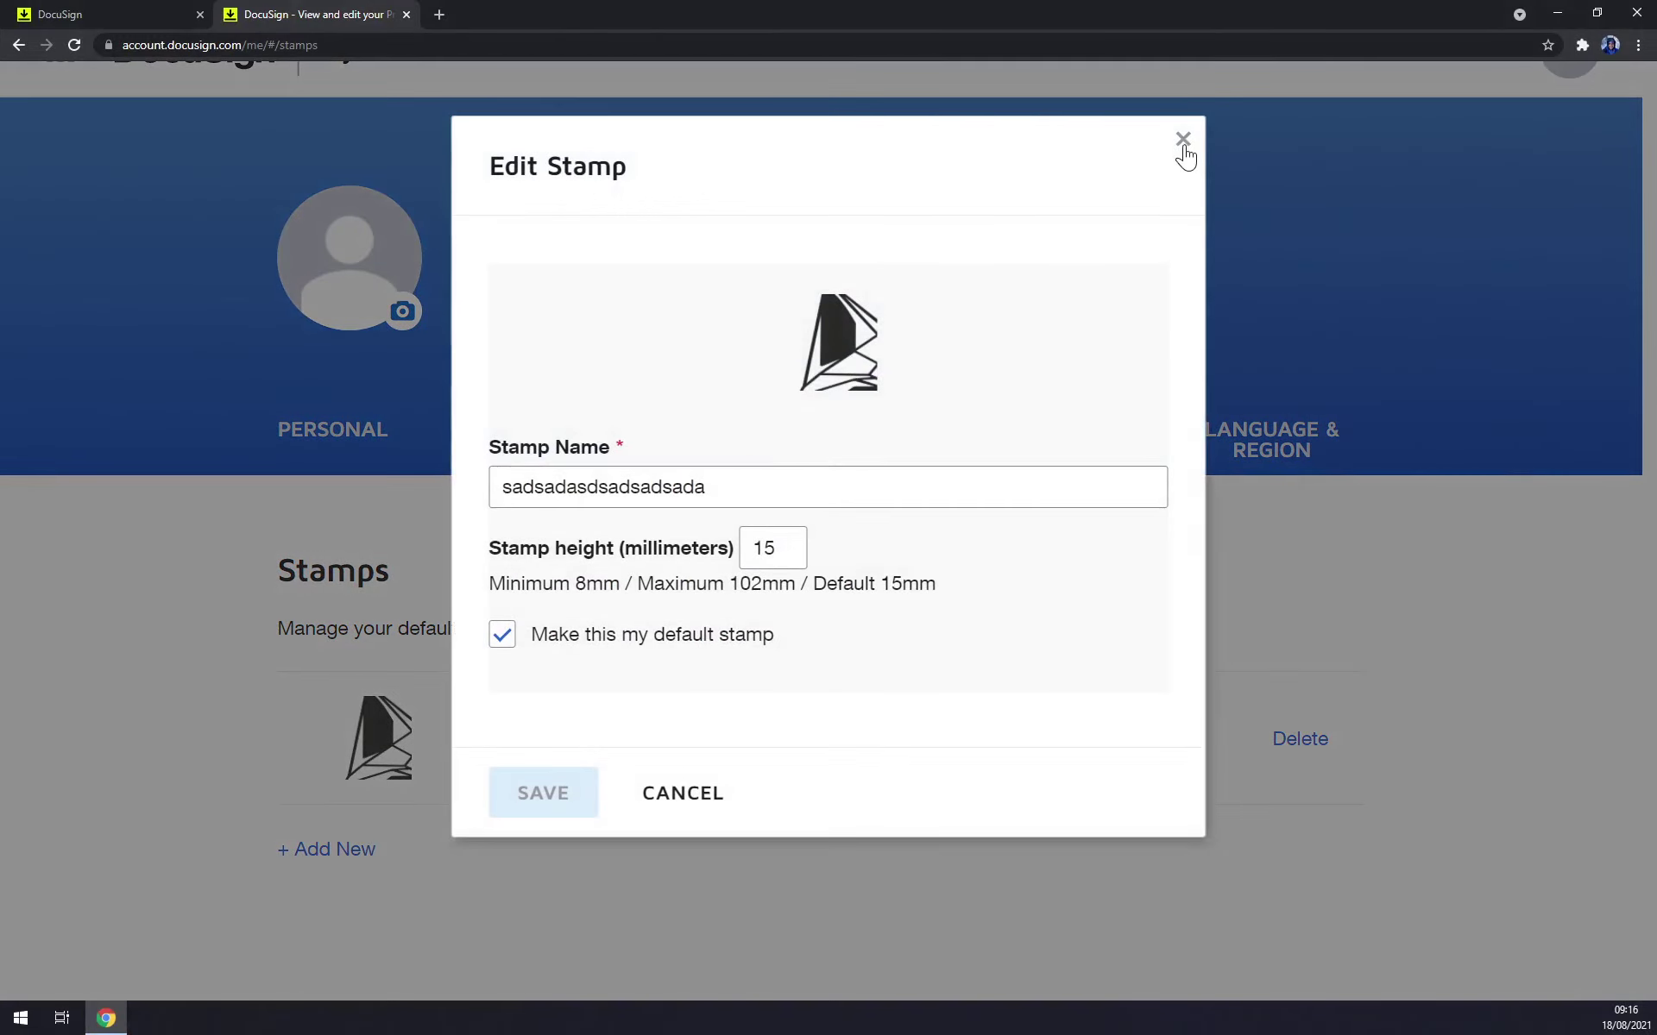
{"action": "left_click", "coordinate": [1182, 141]}
{"action": "scroll", "coordinate": [437, 406], "scroll_direction": "up", "scroll_amount": 1}
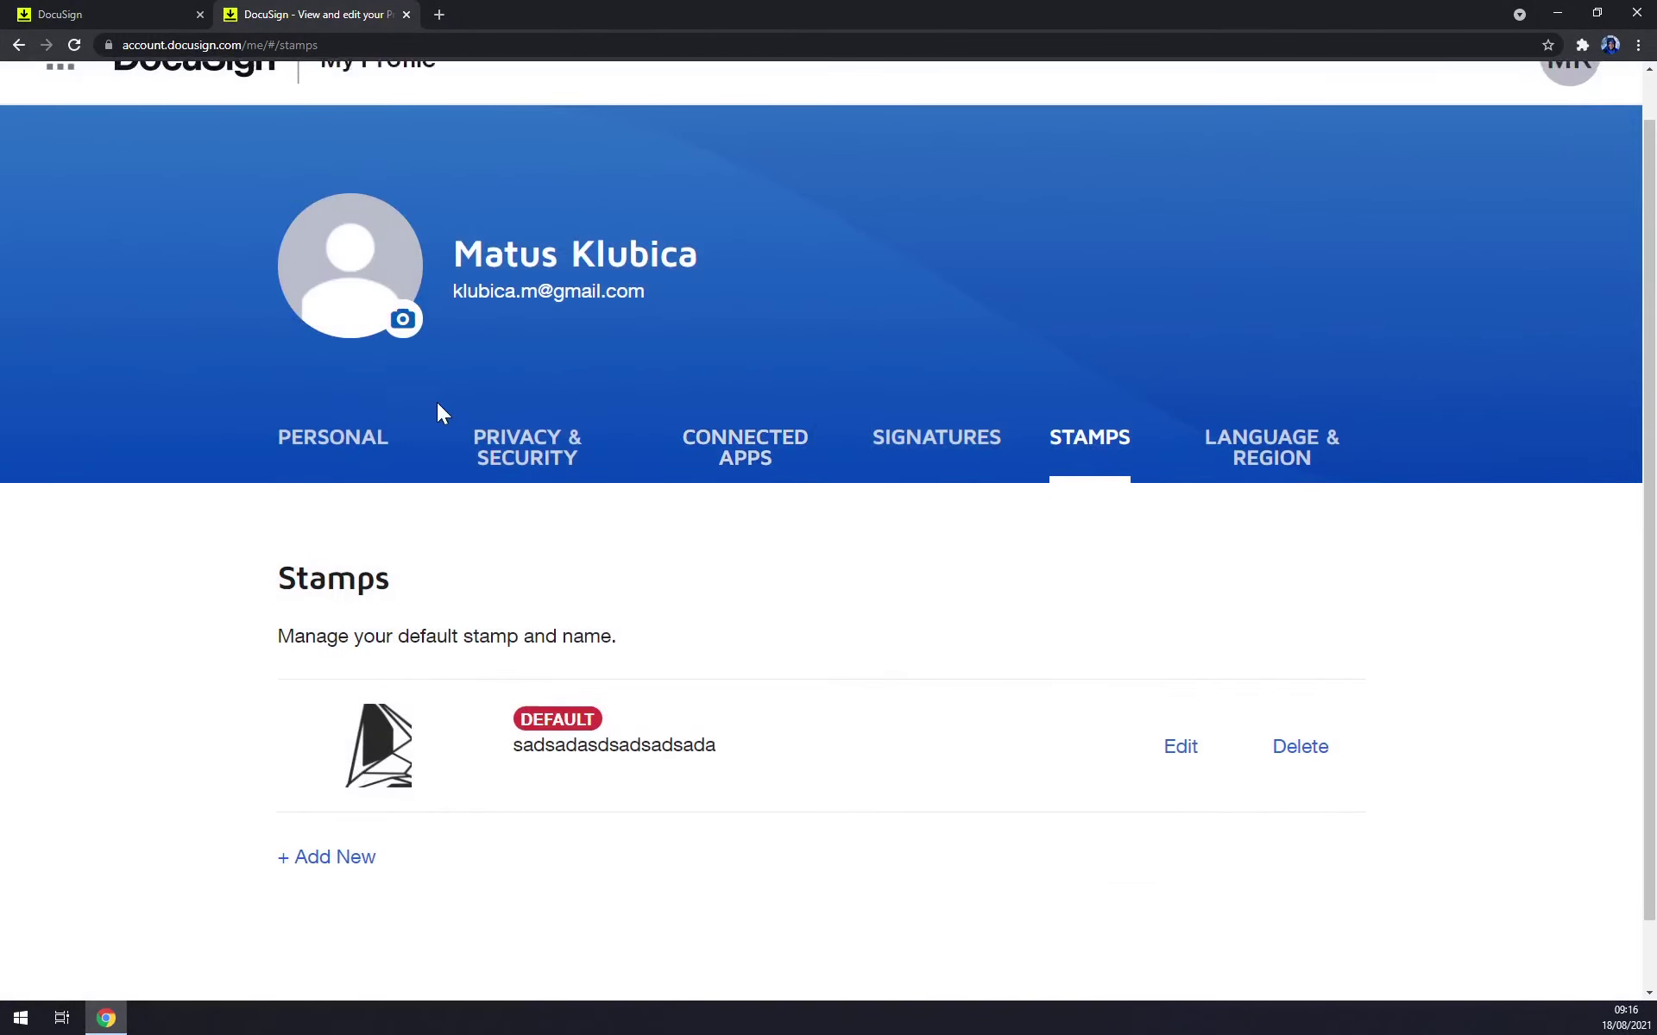
{"action": "left_click", "coordinate": [185, 131]}
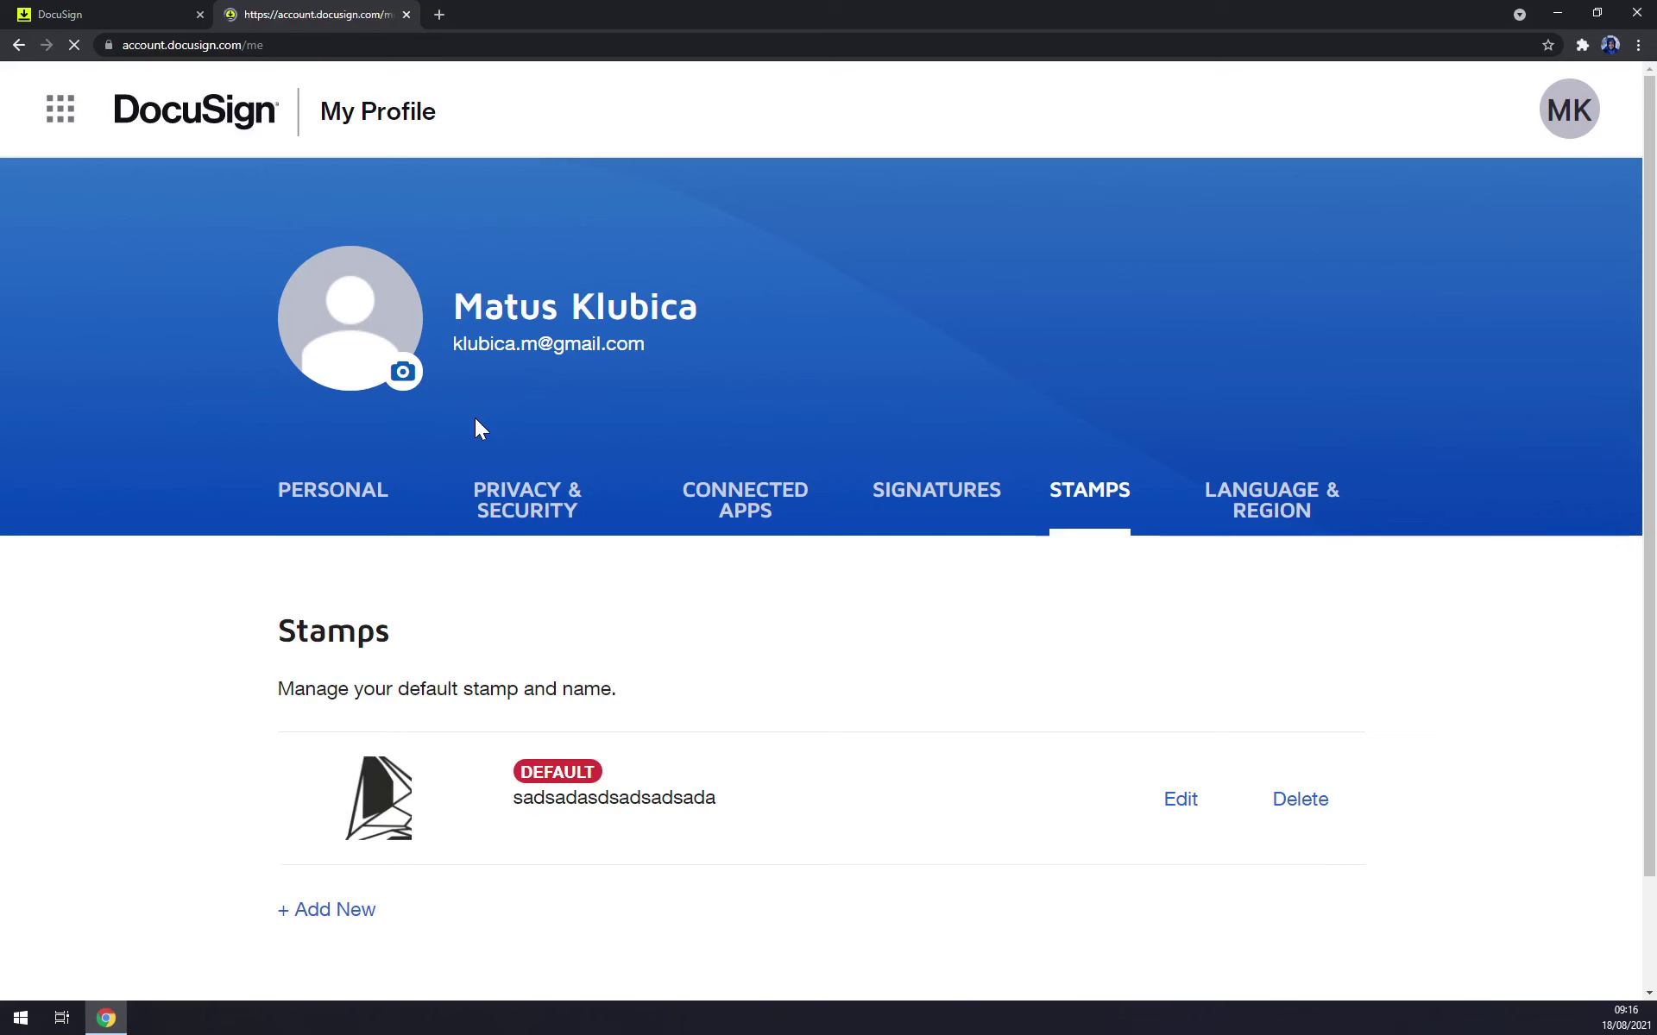
{"action": "left_click", "coordinate": [62, 112]}
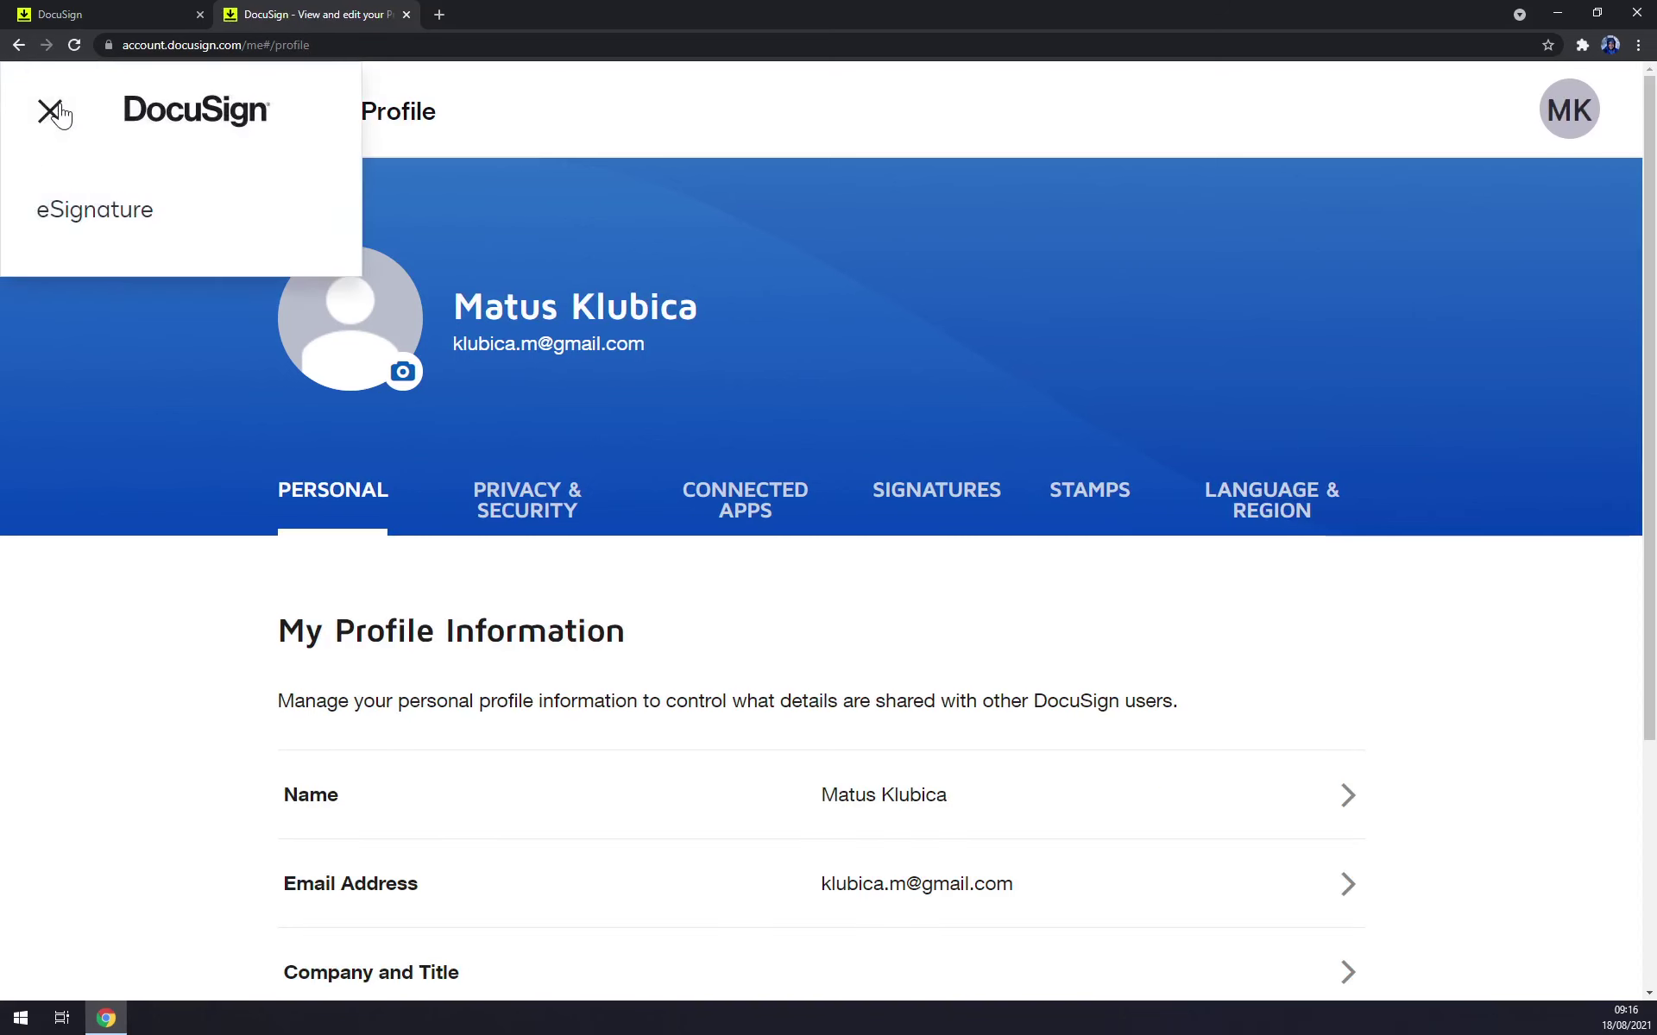
{"action": "left_click", "coordinate": [49, 111]}
Start a new envelope, upload FAjul.PDF from the desktop, and leave 'I'm the only signer' off.
{"action": "left_click", "coordinate": [407, 15]}
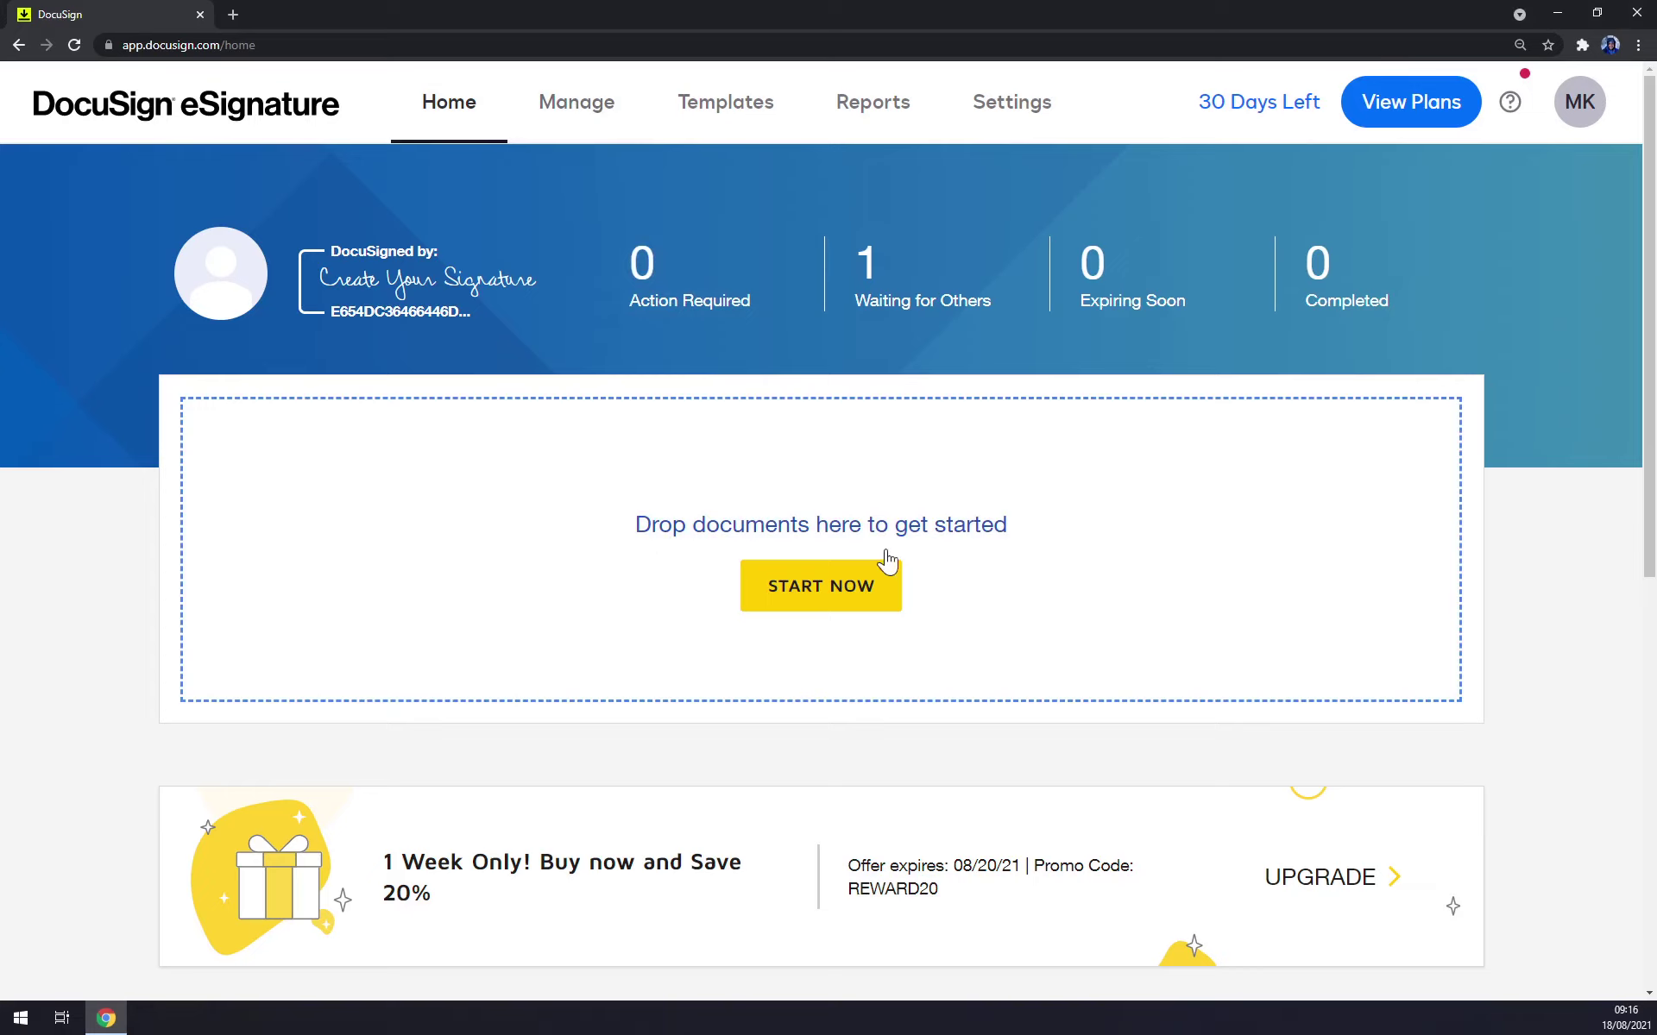
{"action": "left_click", "coordinate": [883, 599]}
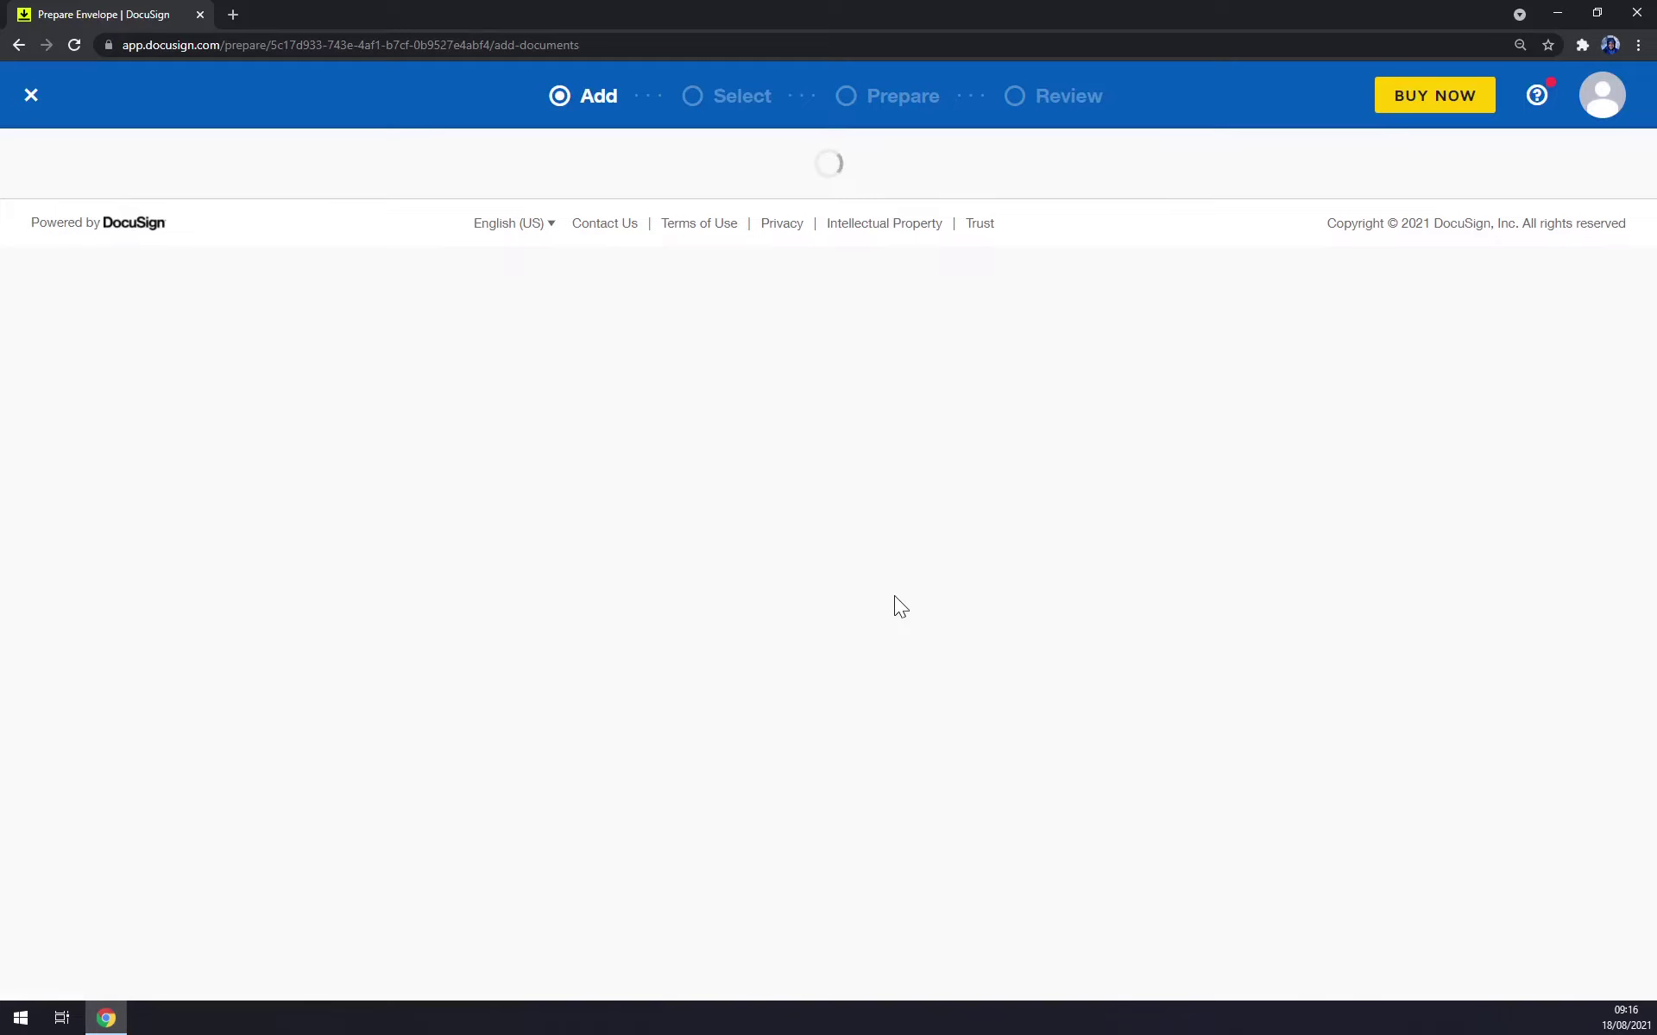
{"action": "left_click", "coordinate": [824, 661]}
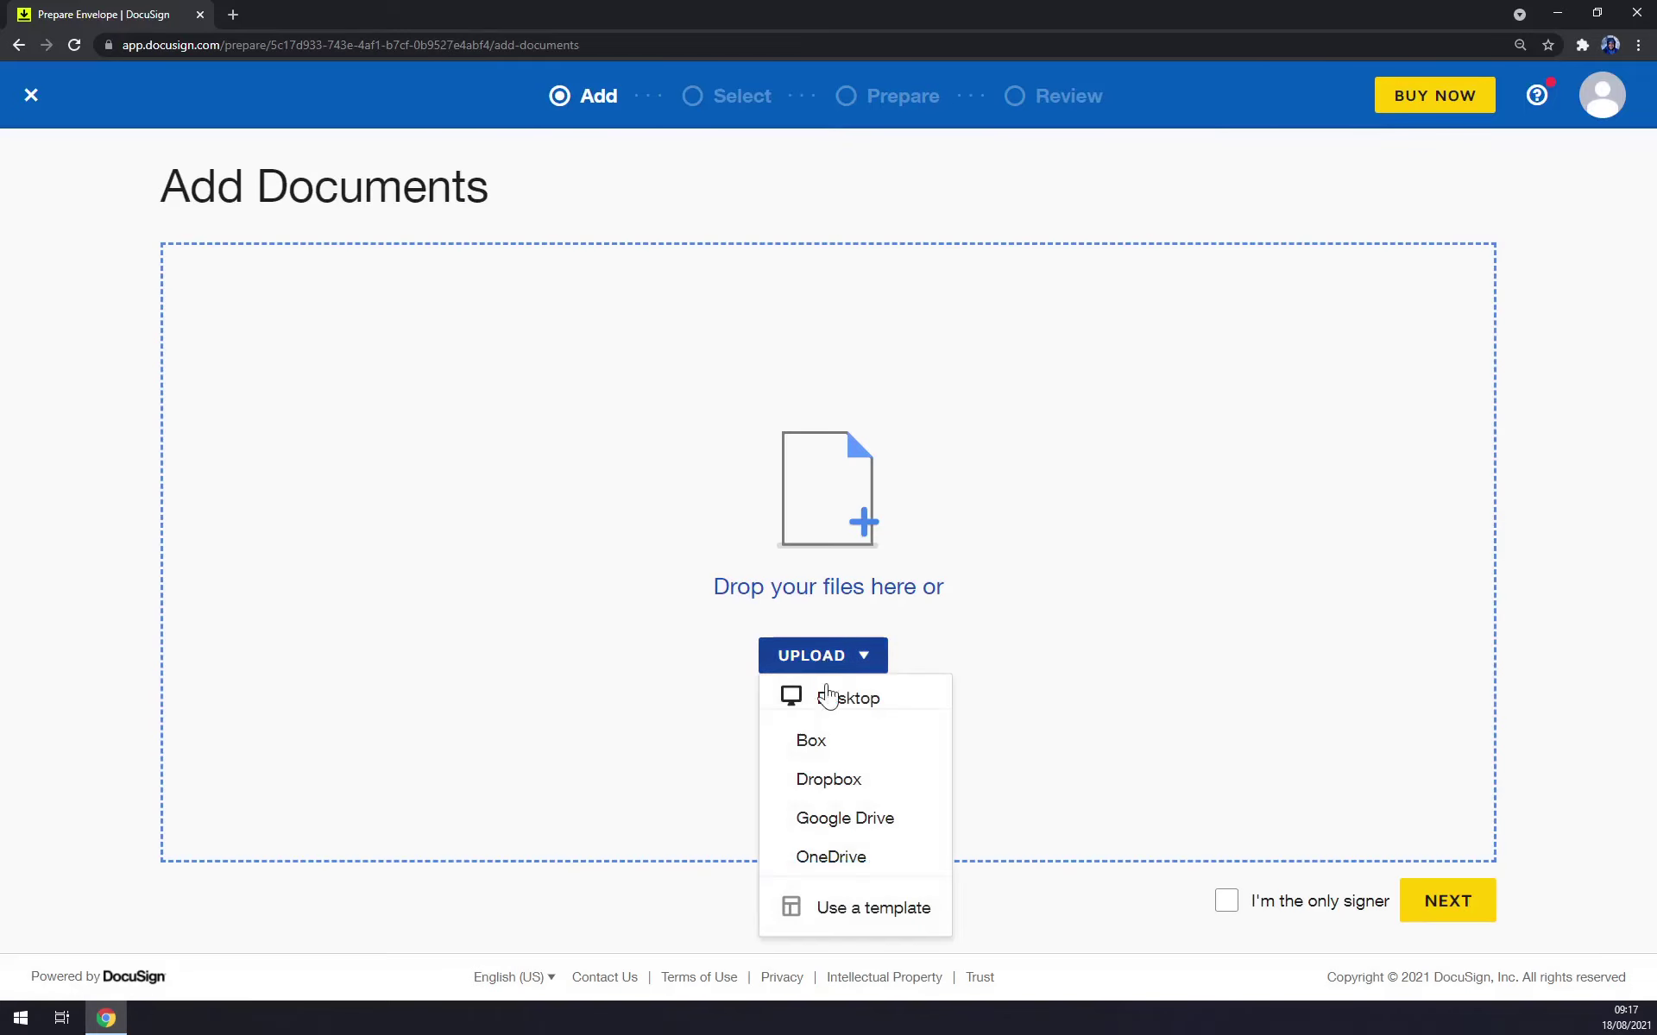
{"action": "left_click", "coordinate": [837, 709]}
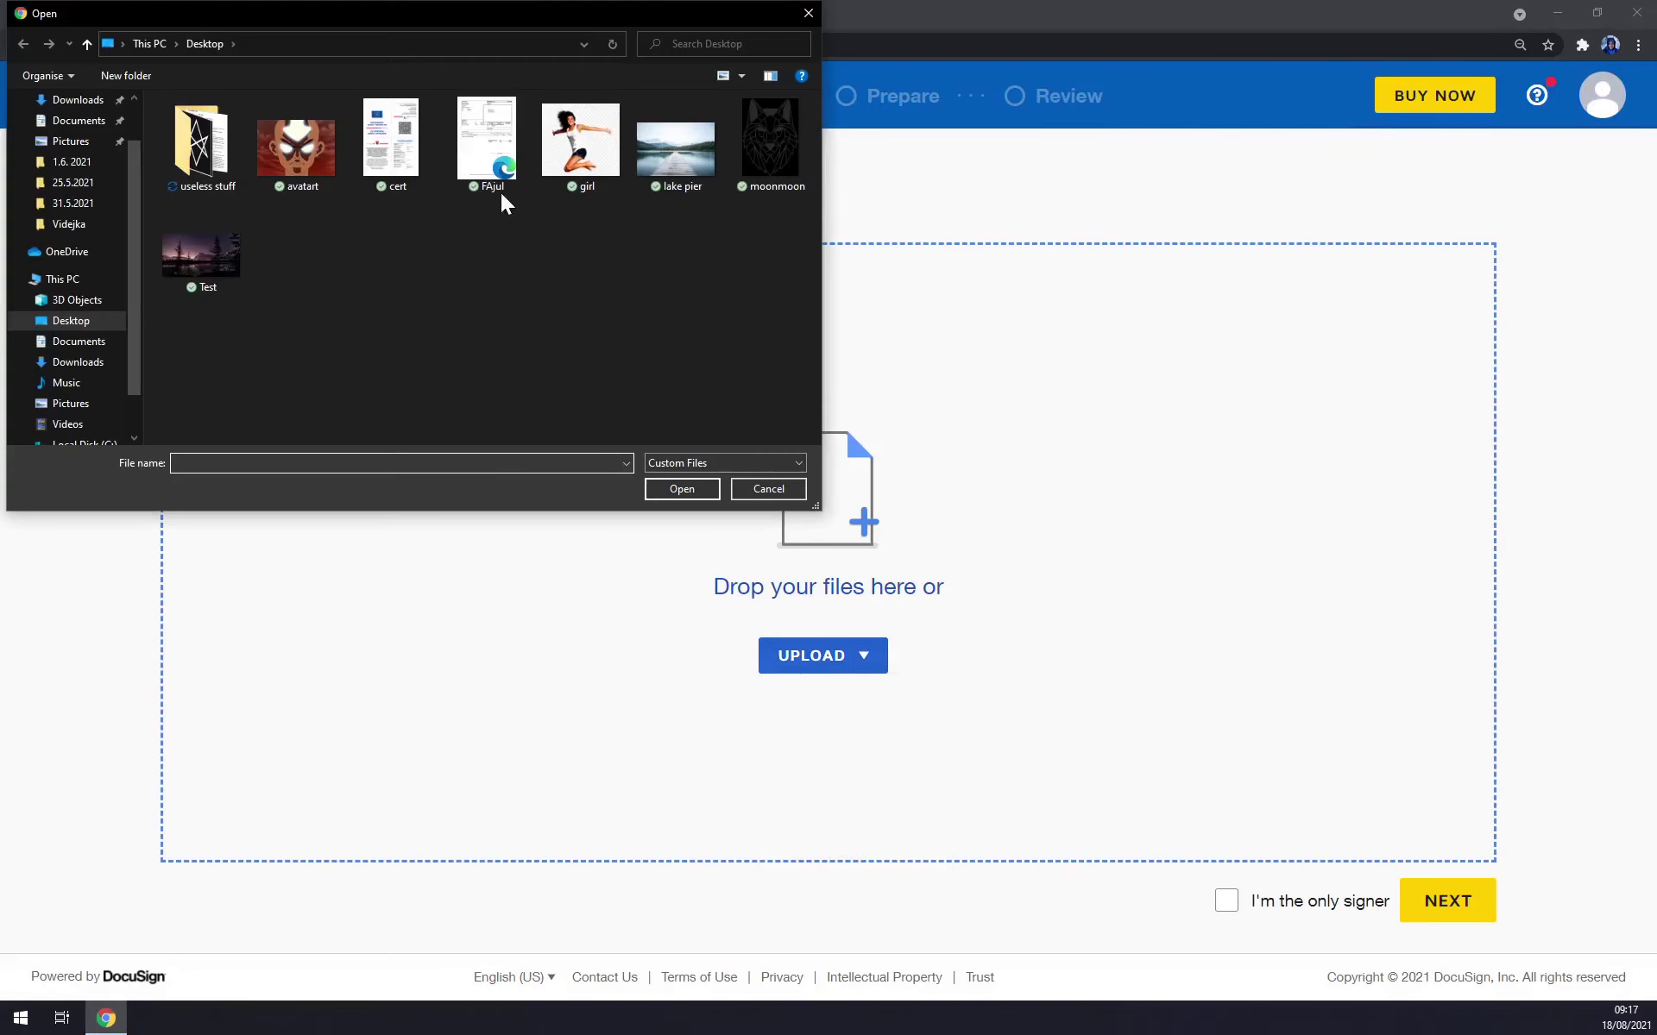
{"action": "double_click", "coordinate": [469, 138]}
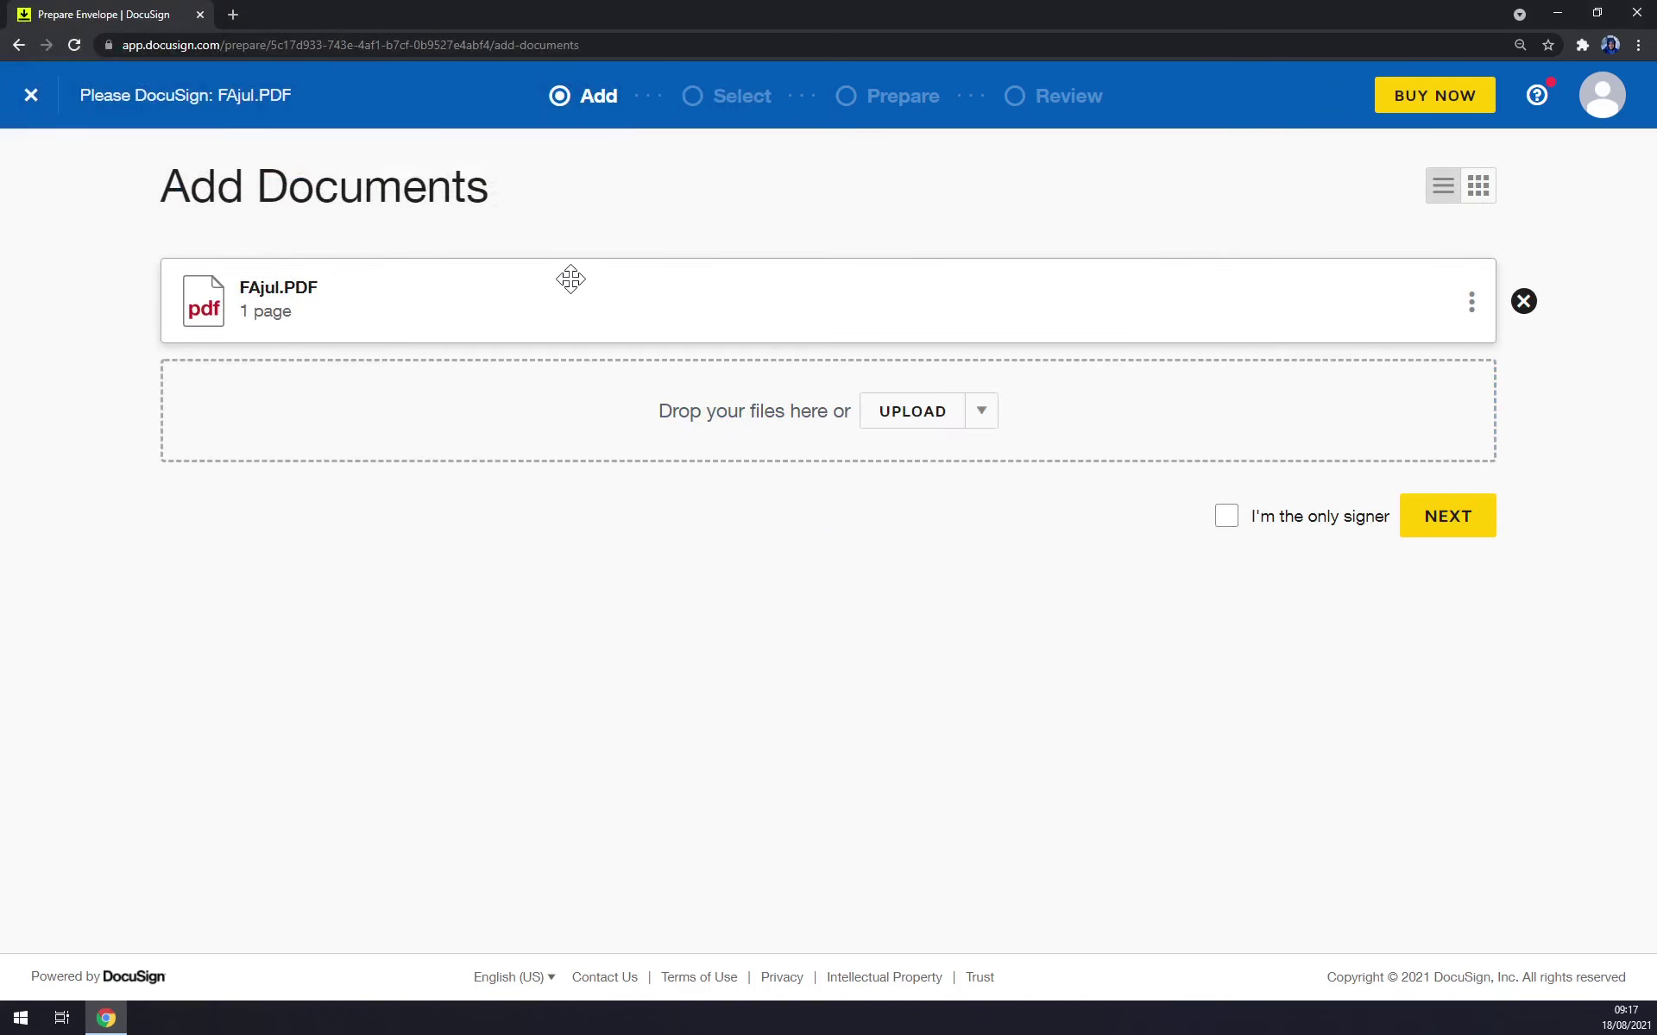
{"action": "left_click", "coordinate": [1258, 519]}
{"action": "left_click", "coordinate": [1226, 522]}
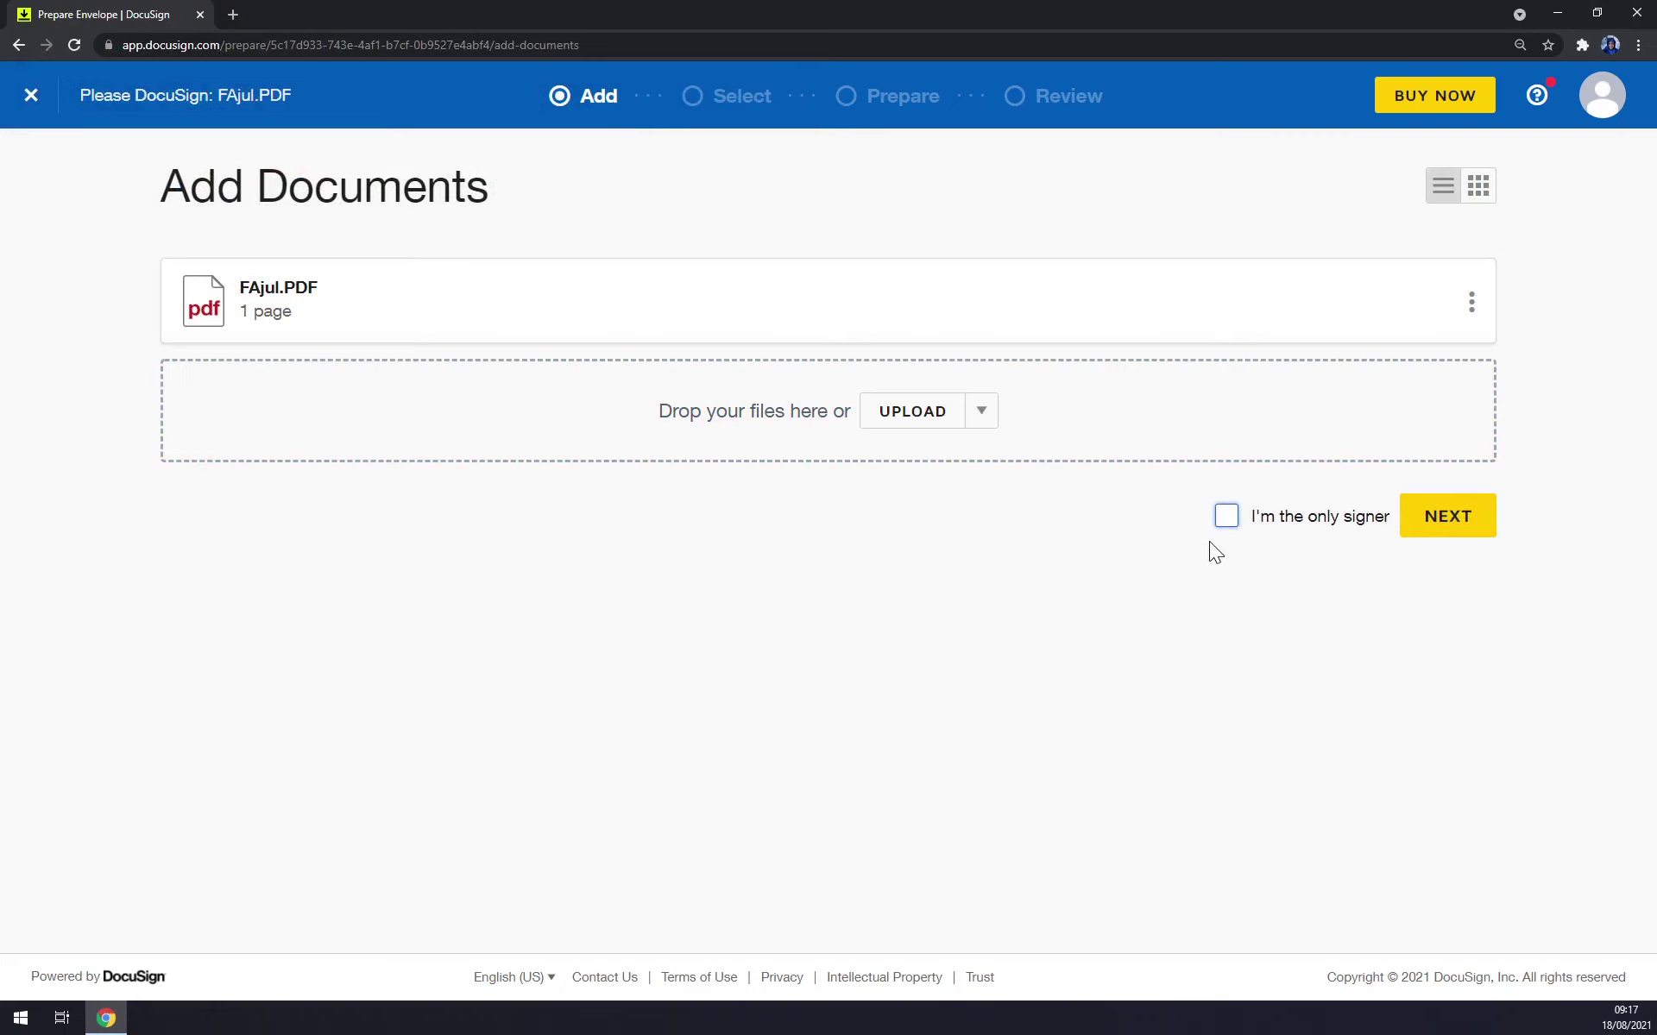
Choose the saved address-book contact as the envelope's signer.
{"action": "left_click", "coordinate": [1446, 517]}
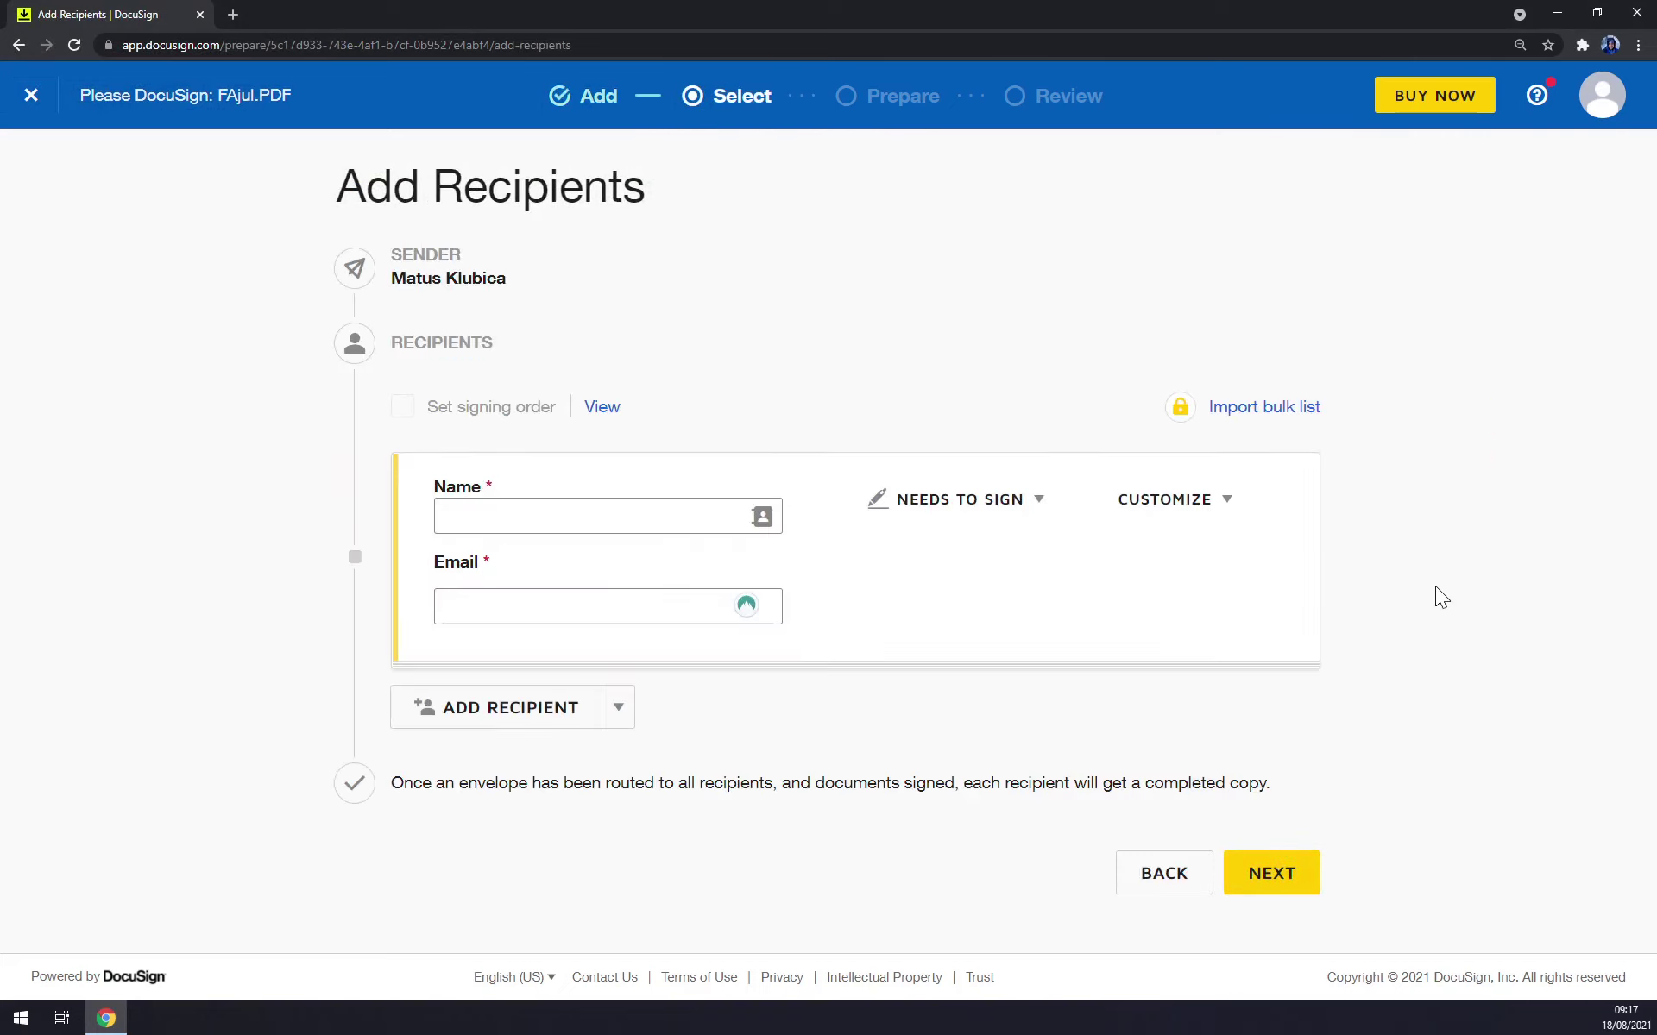
{"action": "left_click", "coordinate": [526, 518]}
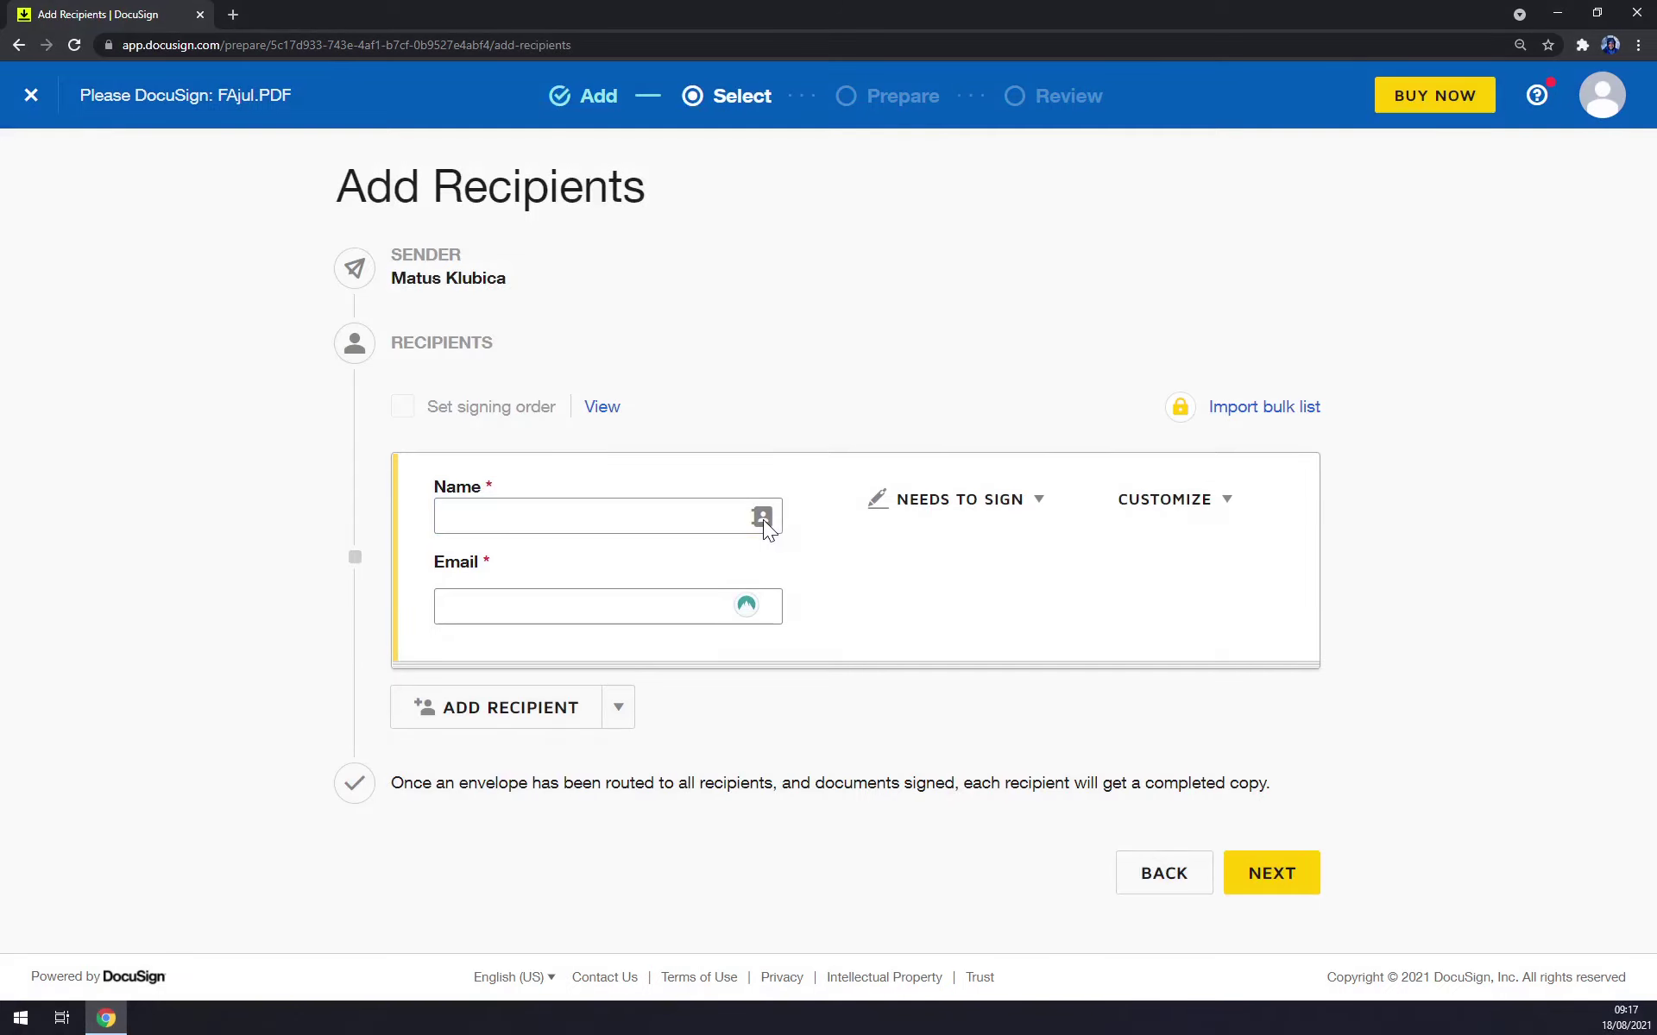
{"action": "left_click", "coordinate": [762, 519]}
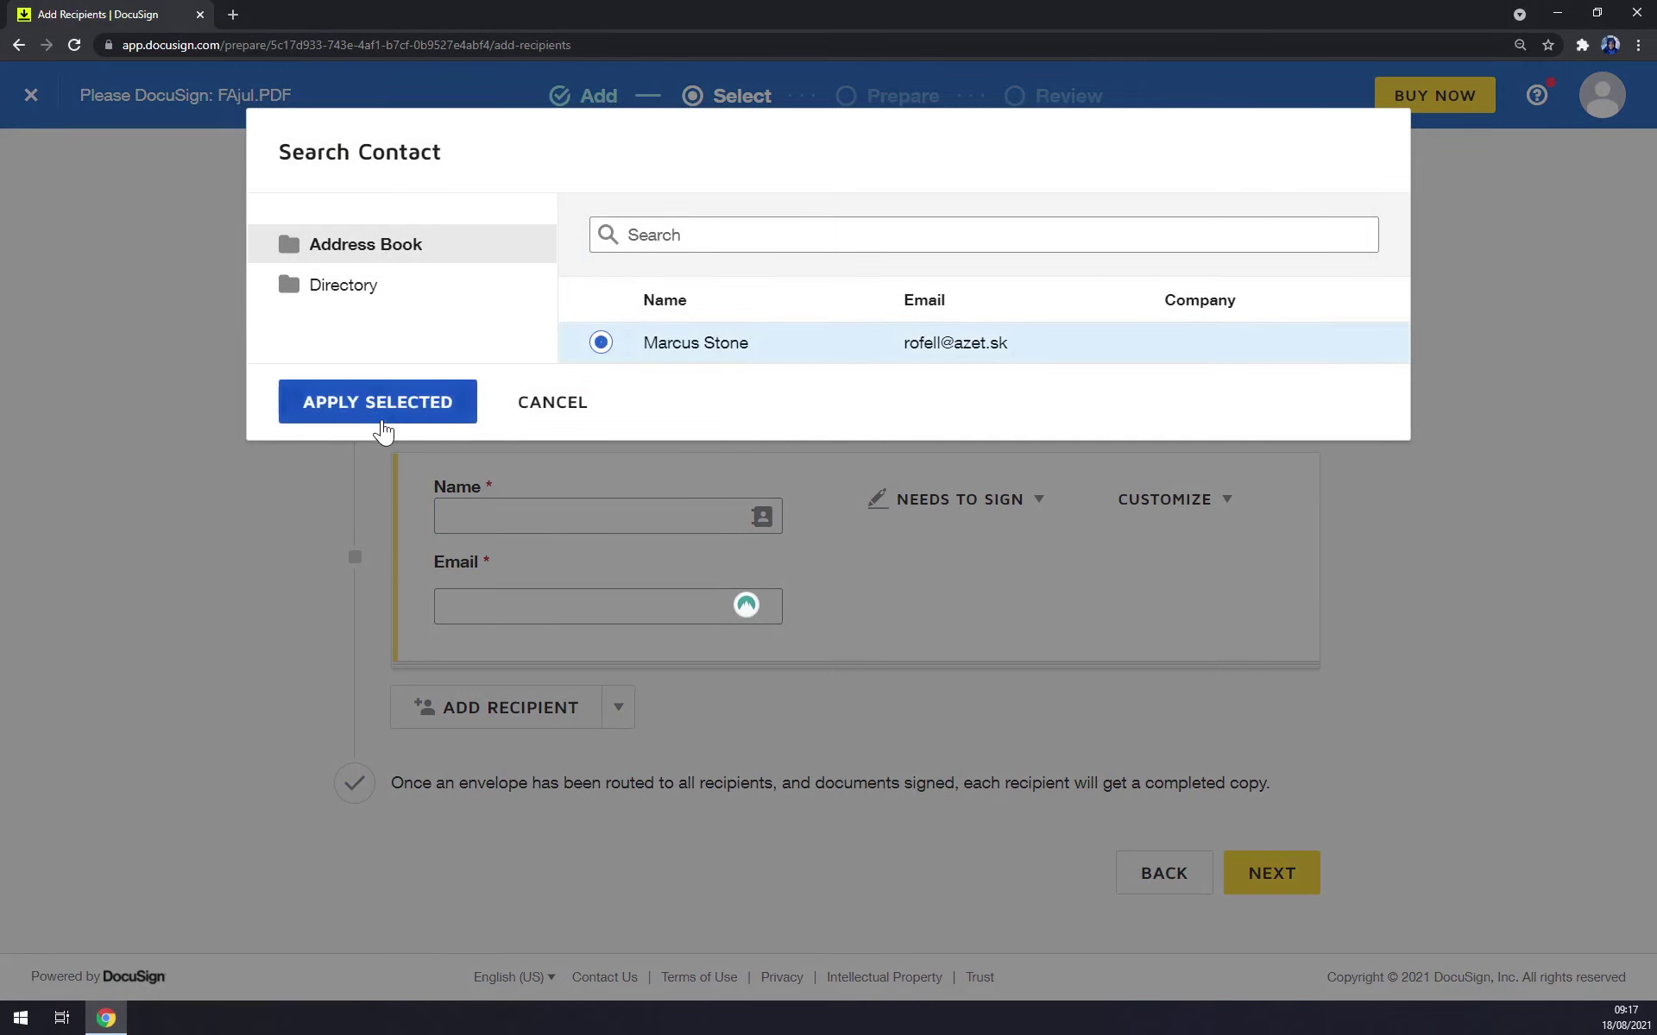
{"action": "left_click", "coordinate": [380, 420]}
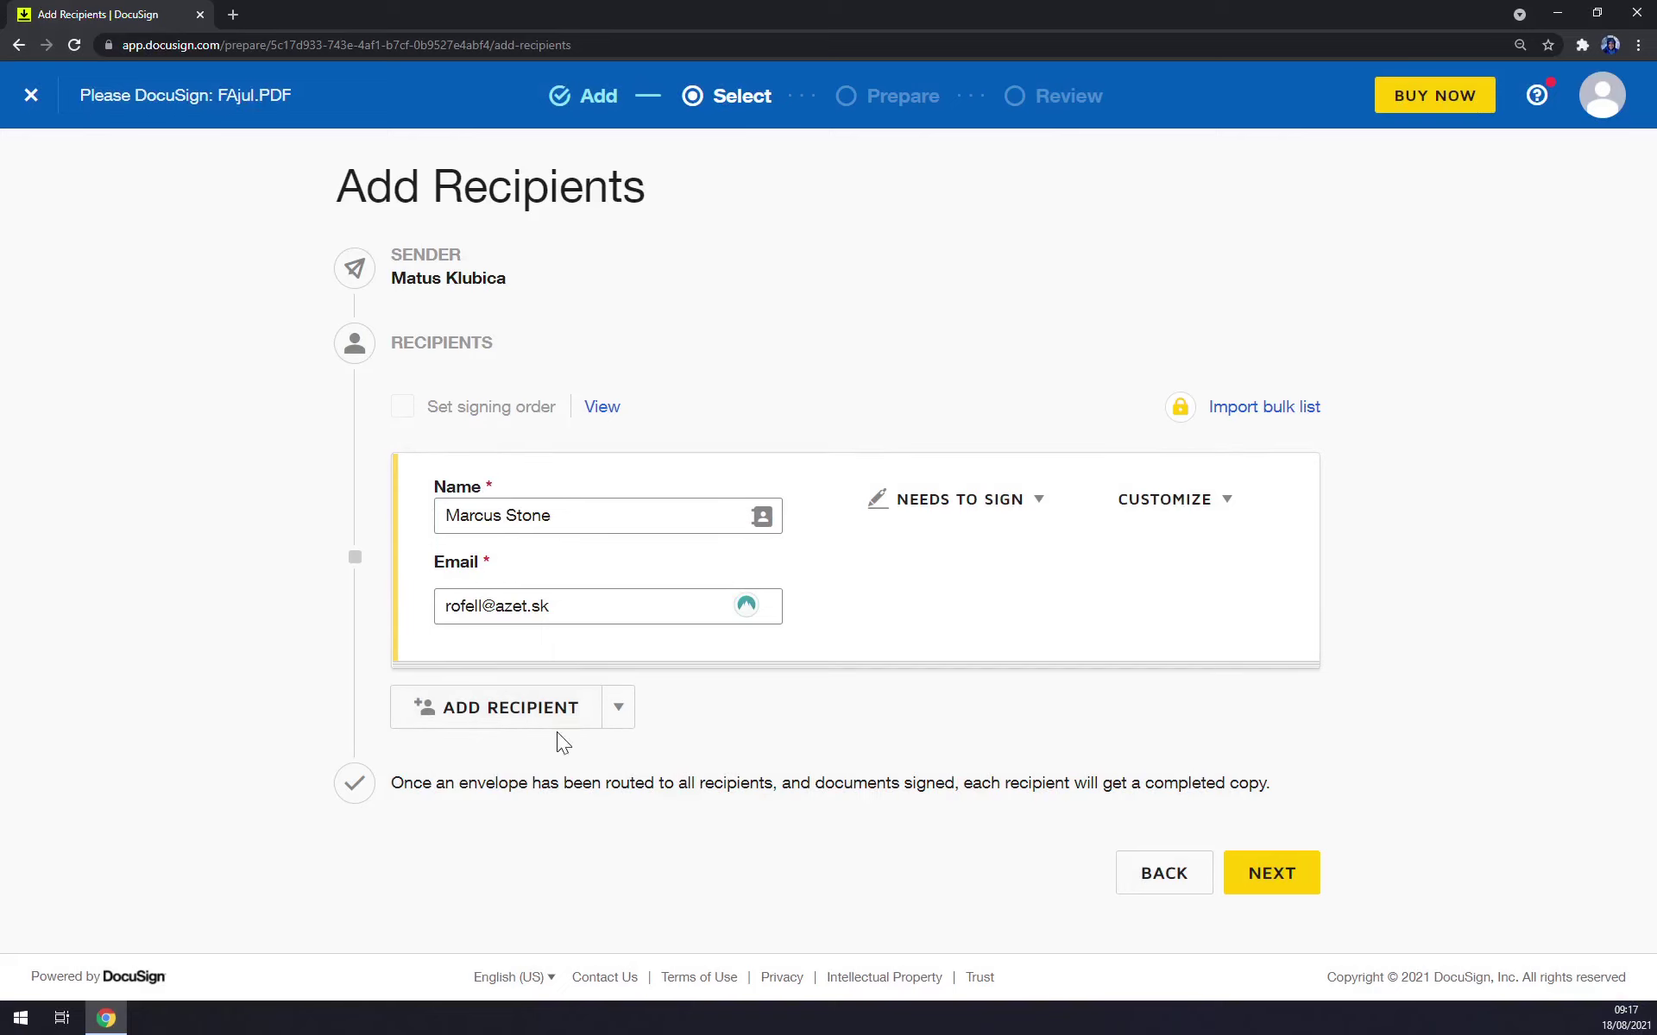
Add, then delete, an empty second recipient and proceed to placing fields.
{"action": "left_click", "coordinate": [529, 723]}
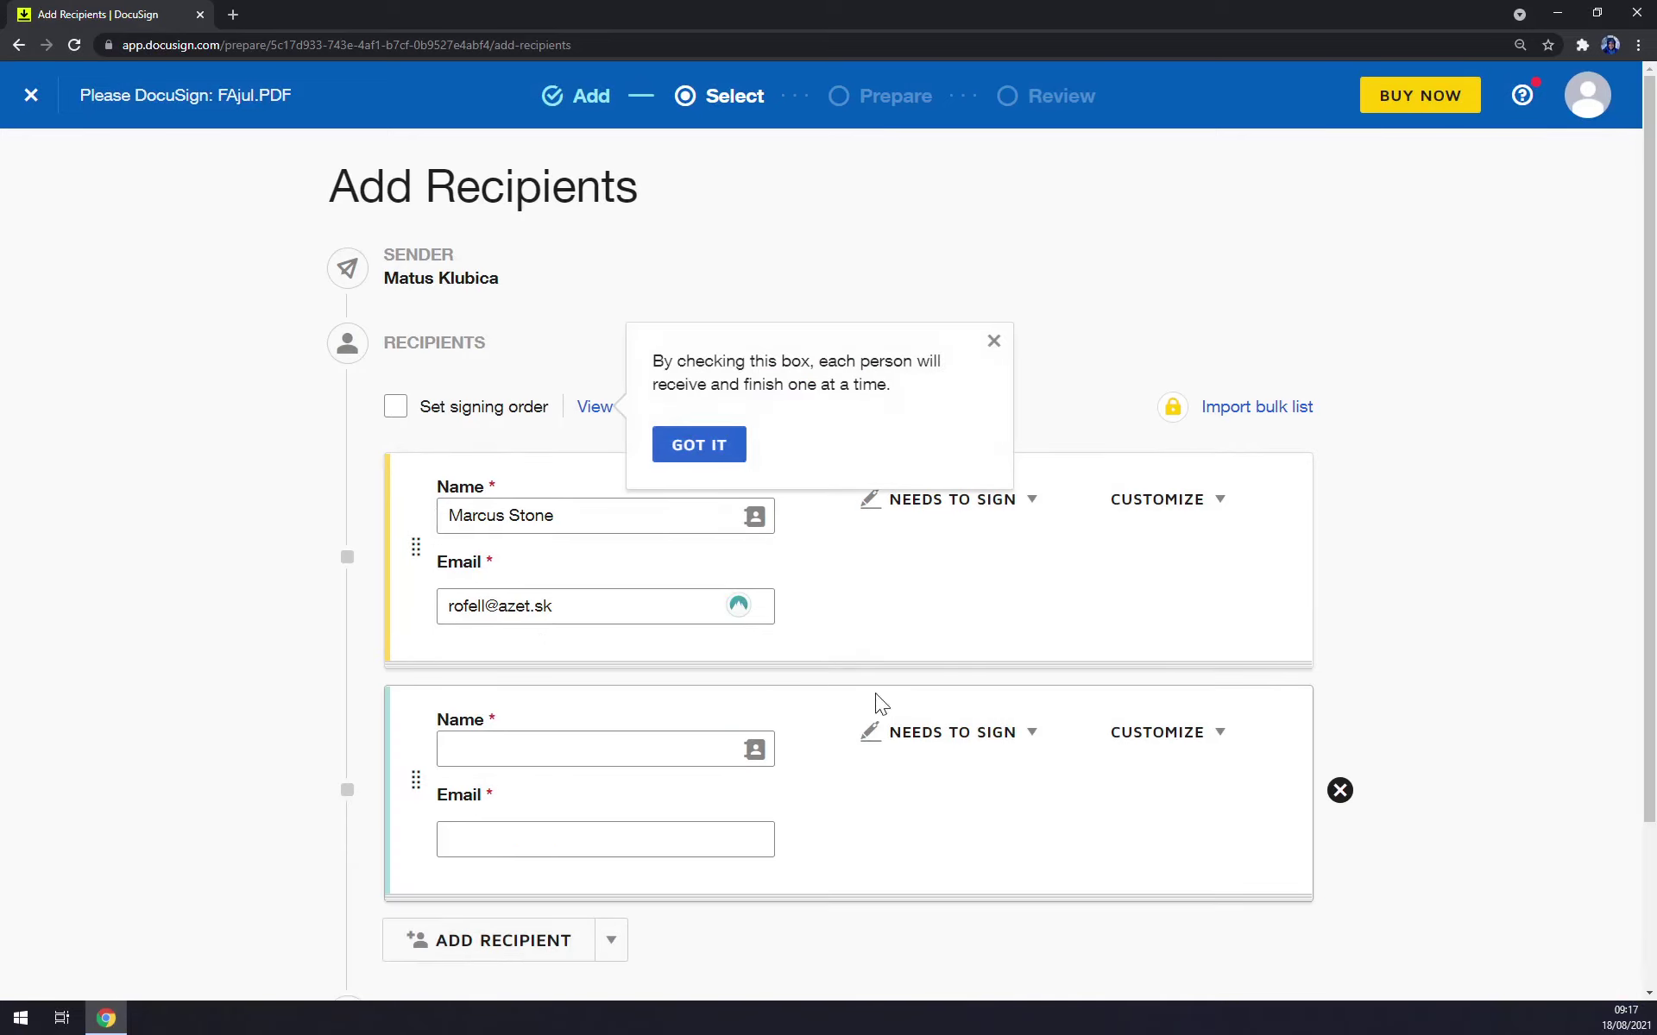
{"action": "left_click", "coordinate": [992, 341]}
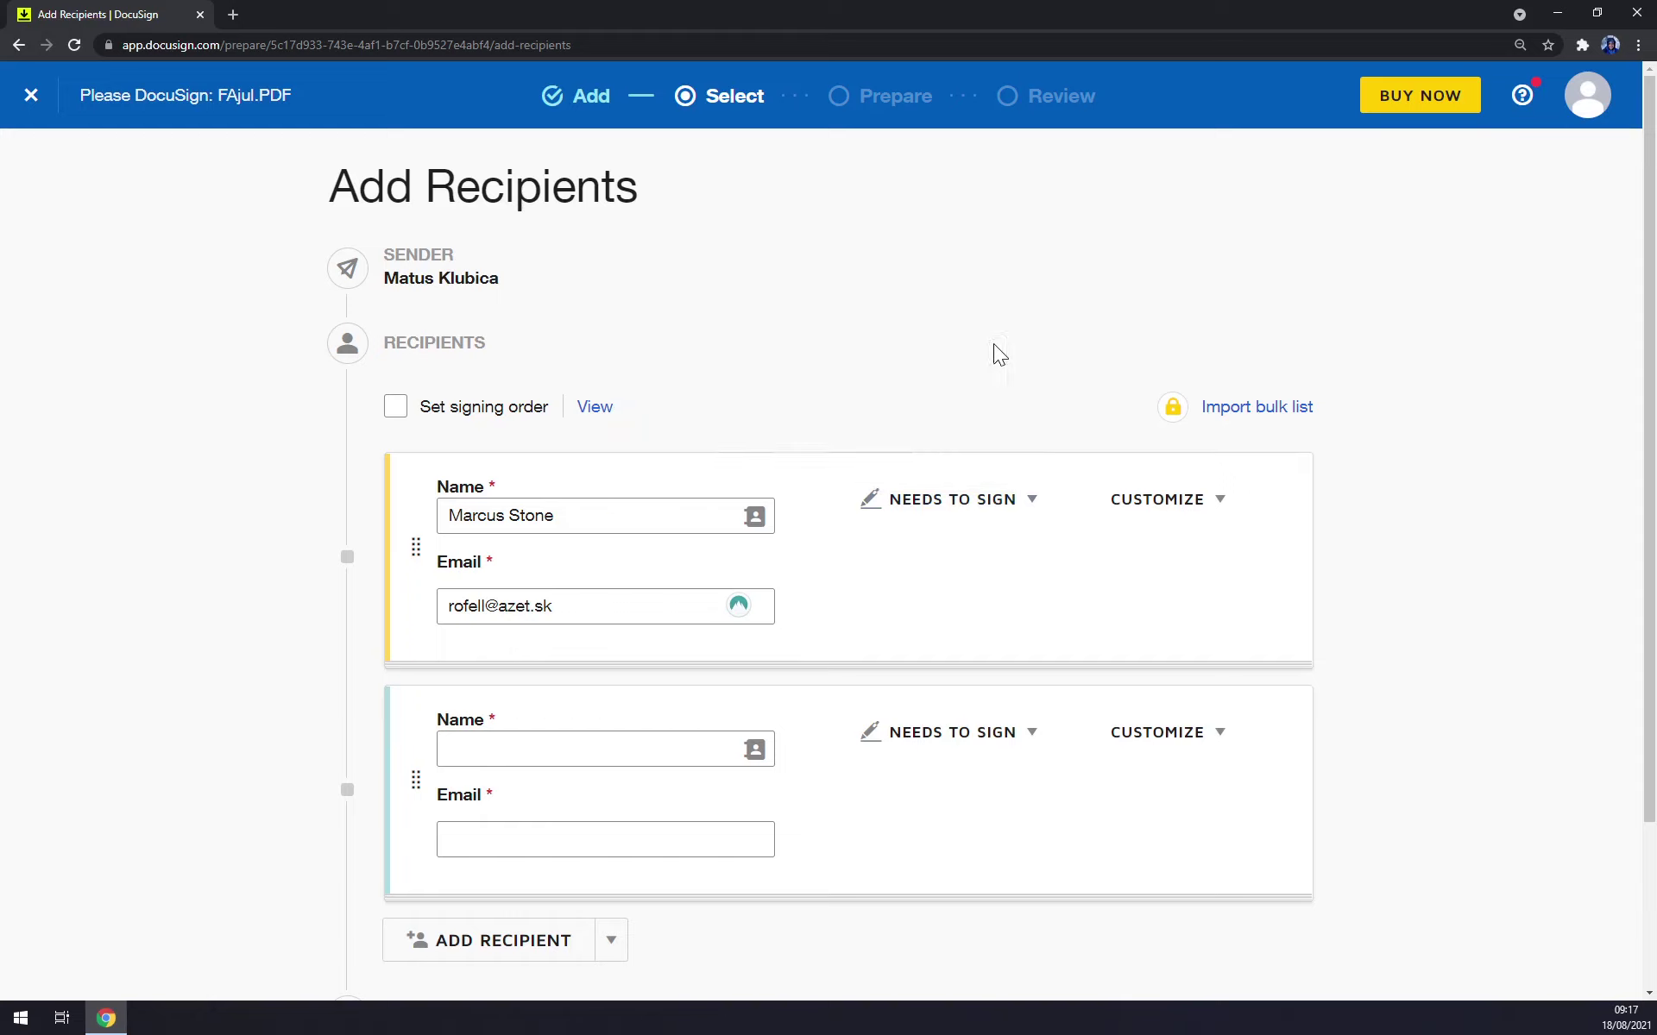
{"action": "left_click", "coordinate": [595, 749]}
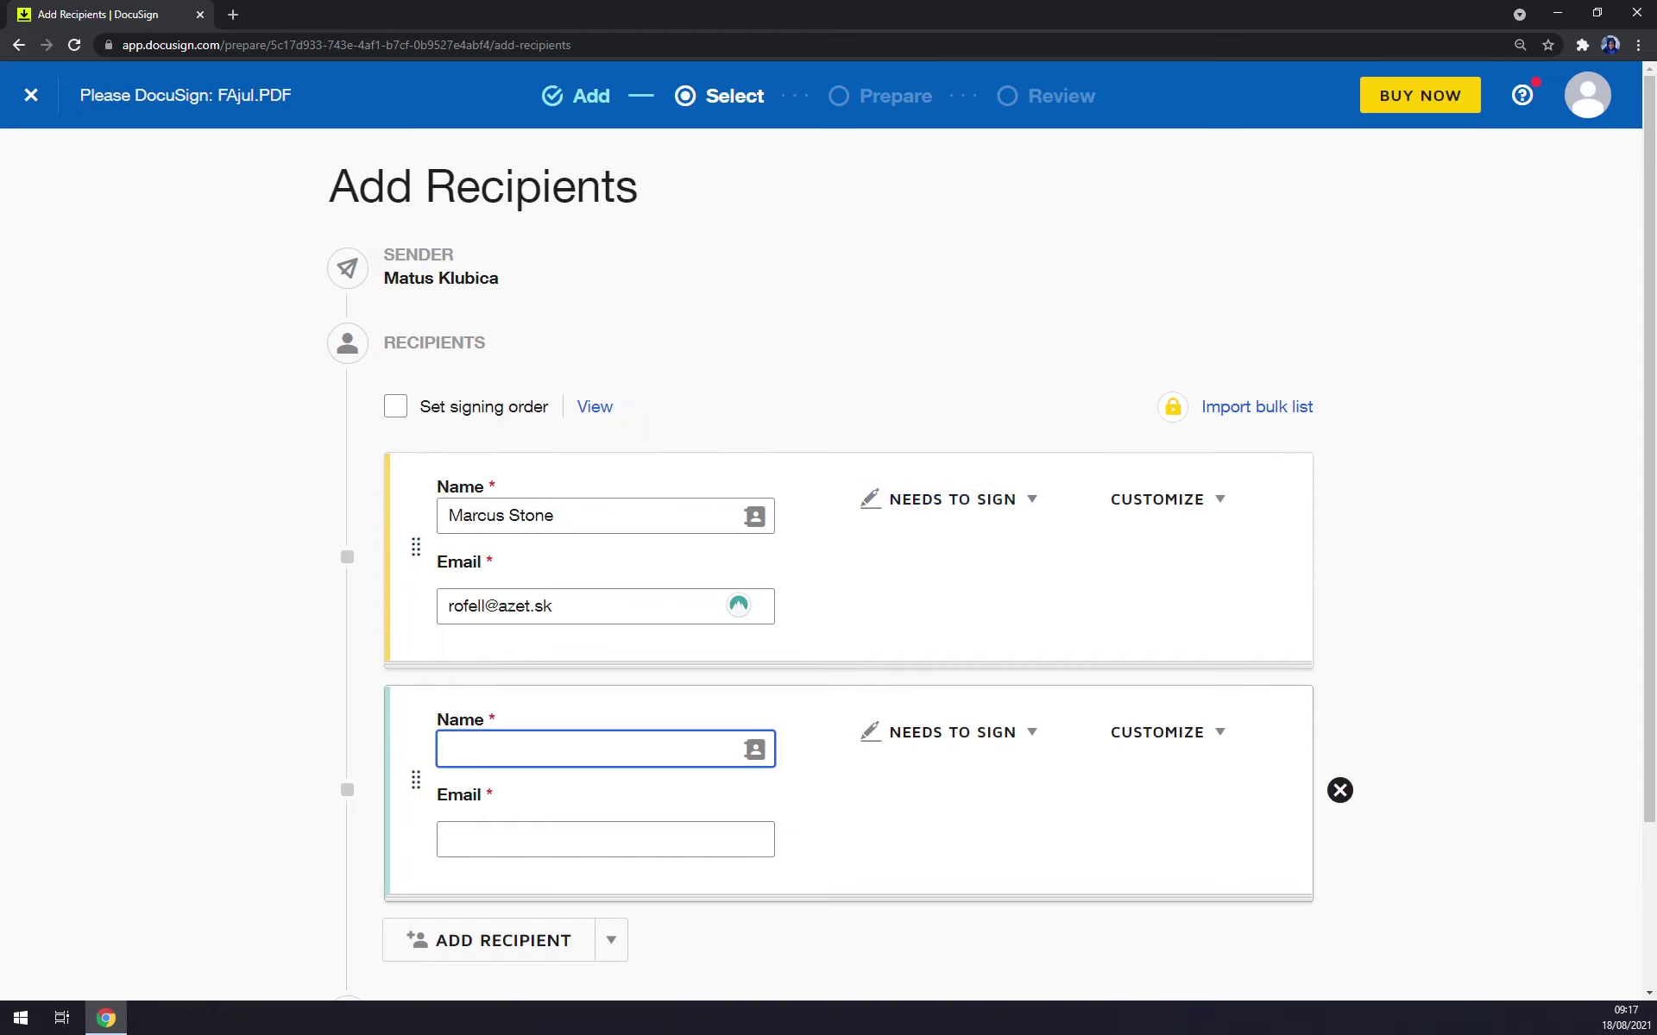
{"action": "left_click", "coordinate": [1340, 791]}
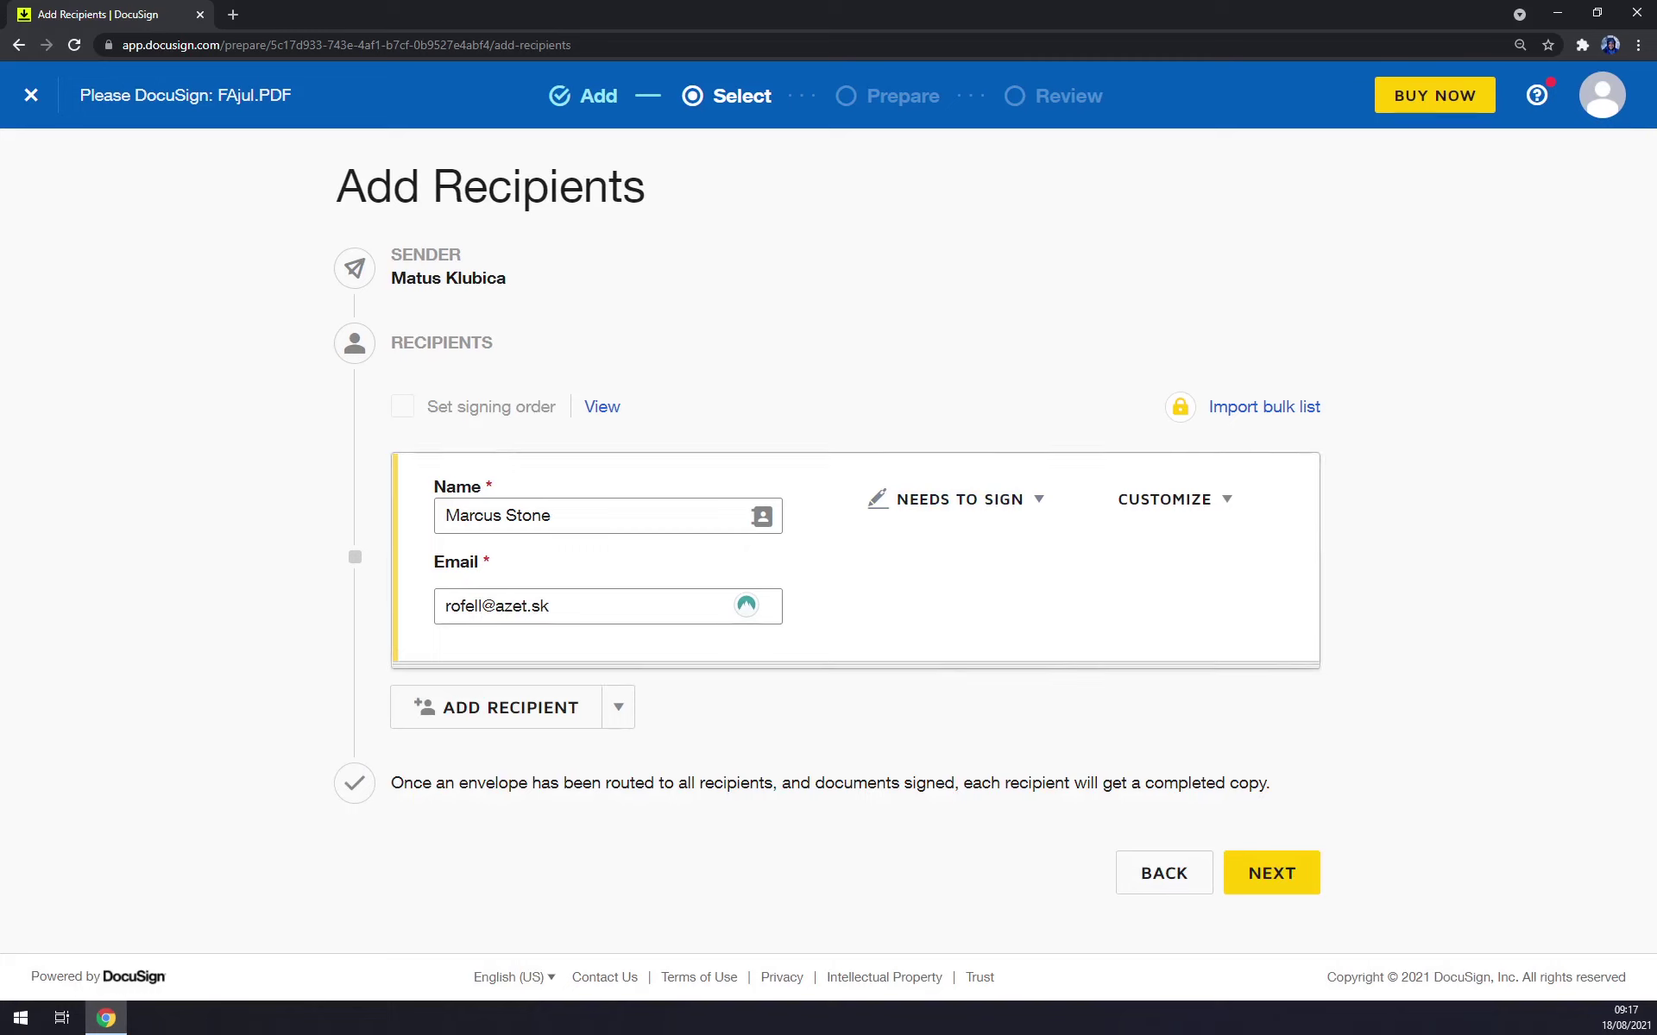
{"action": "left_click", "coordinate": [1276, 874]}
{"action": "scroll", "coordinate": [794, 643], "scroll_direction": "down", "scroll_amount": 10}
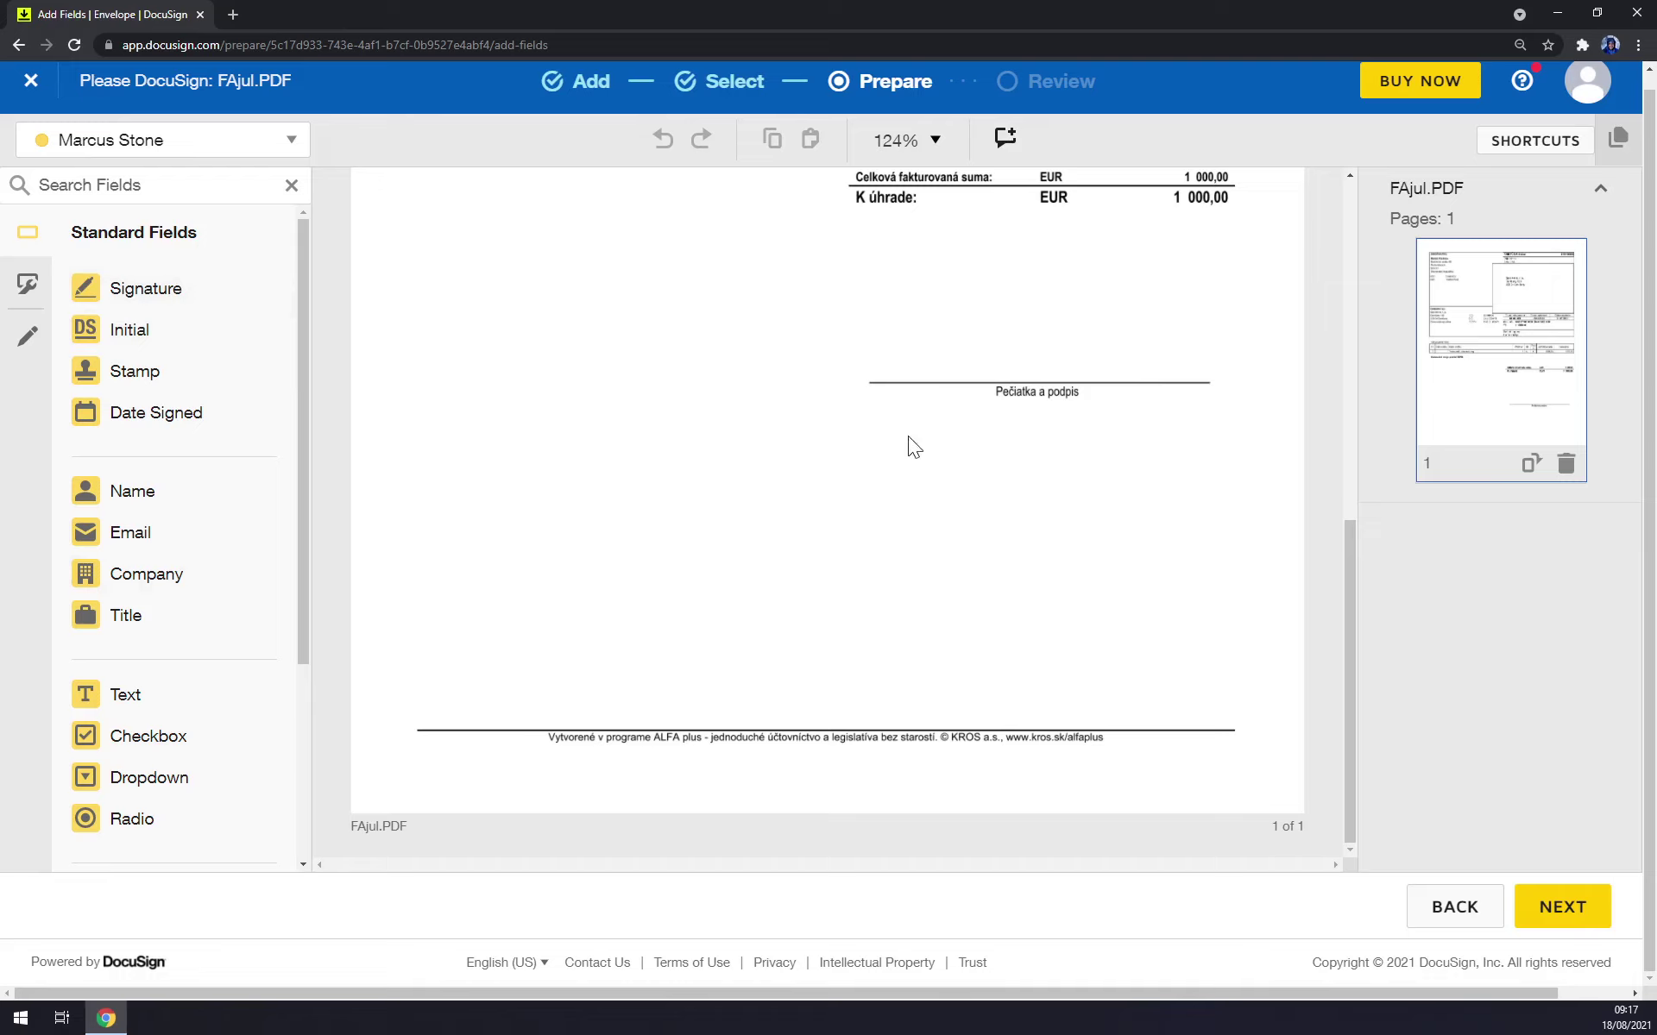
Place and widen a Signature field above the Pečiatka a podpis line.
{"action": "left_click", "coordinate": [167, 298]}
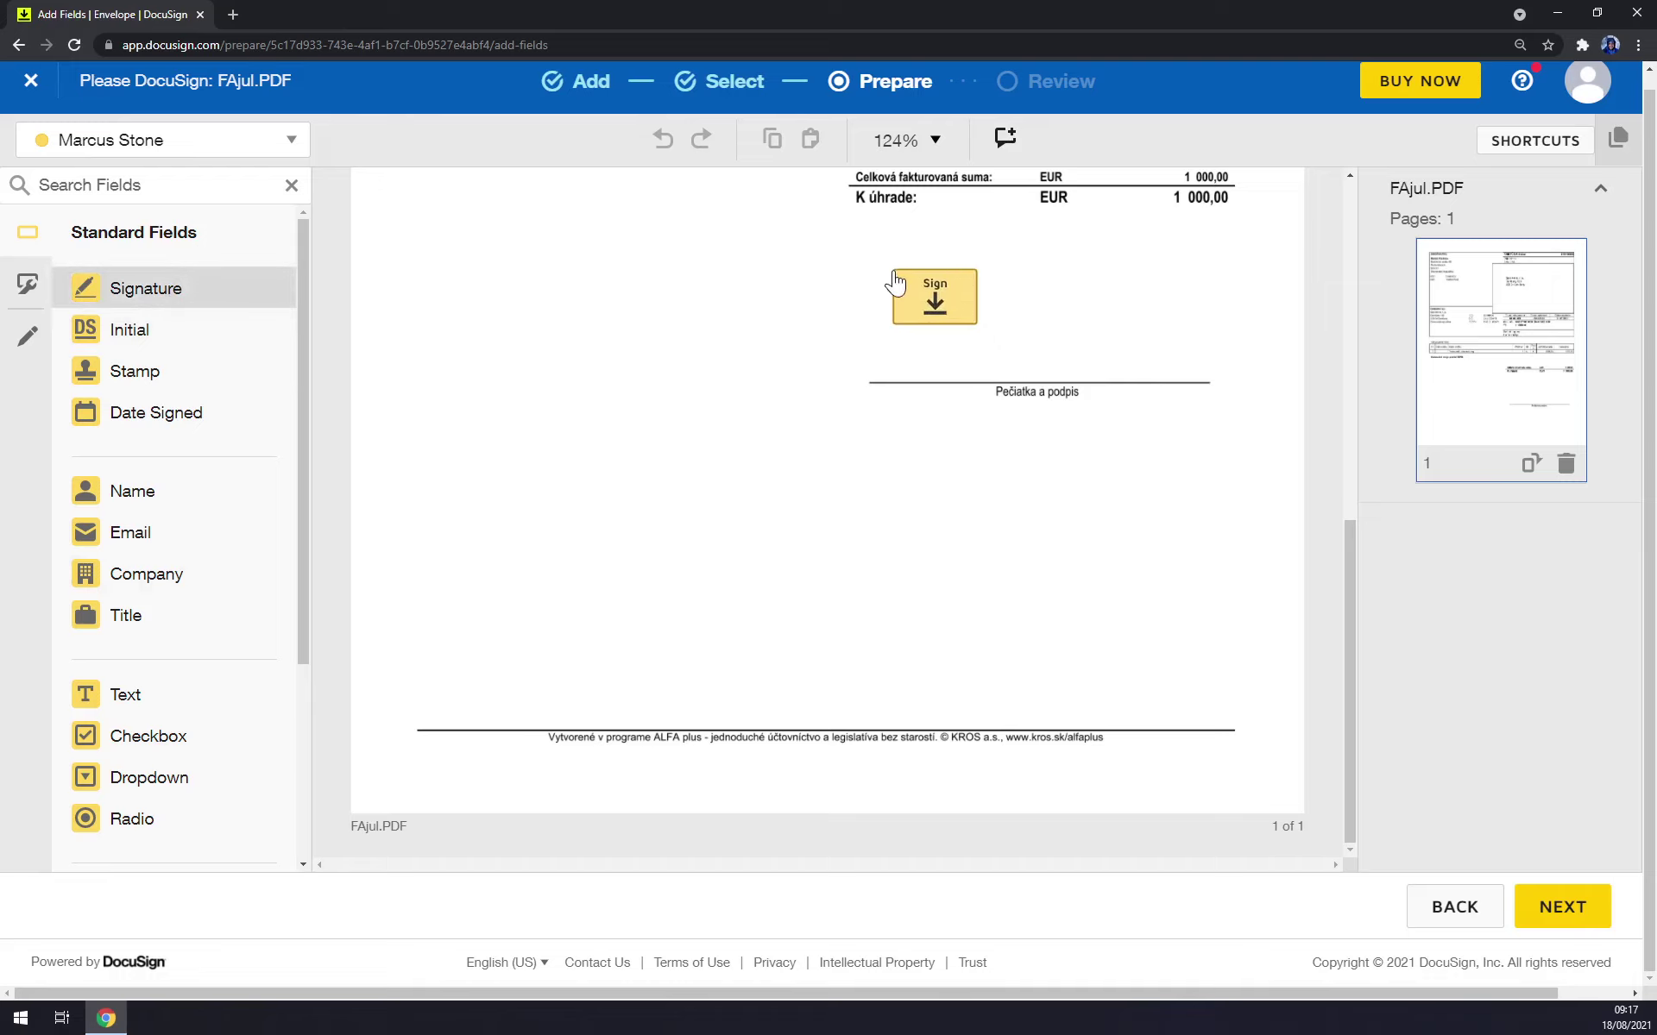
{"action": "left_click", "coordinate": [895, 282]}
{"action": "left_click_drag", "start_coordinate": [976, 325], "coordinate": [1050, 338]}
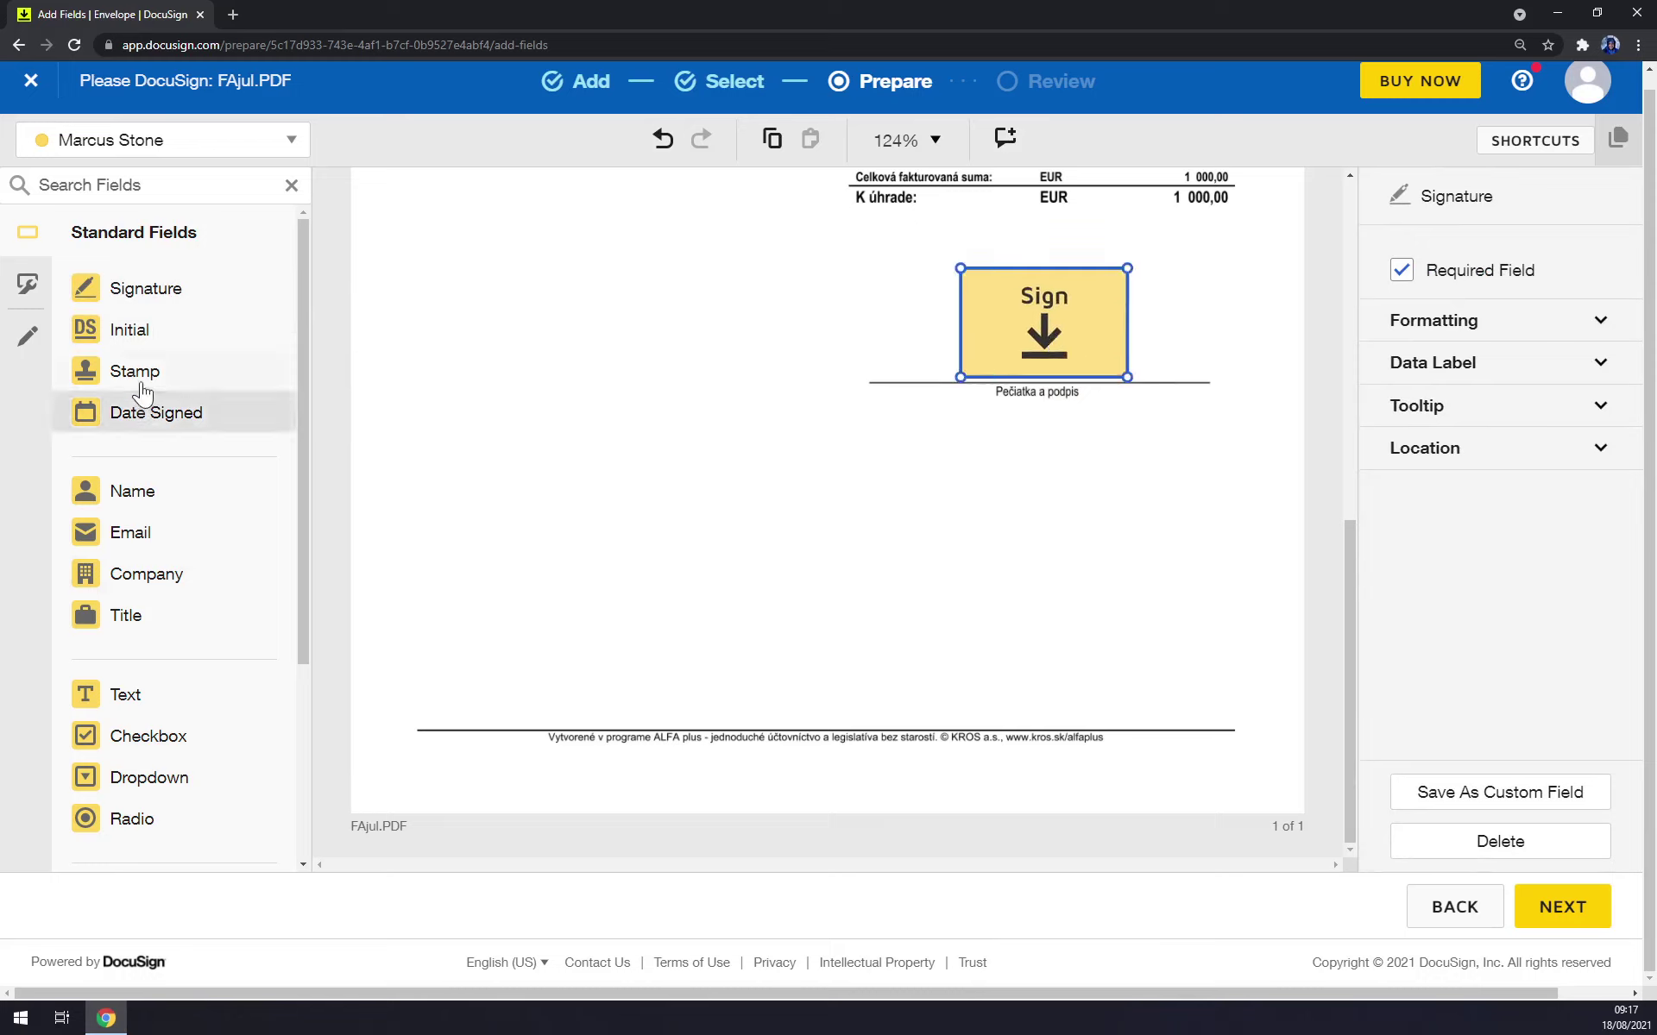
{"action": "left_click", "coordinate": [143, 343]}
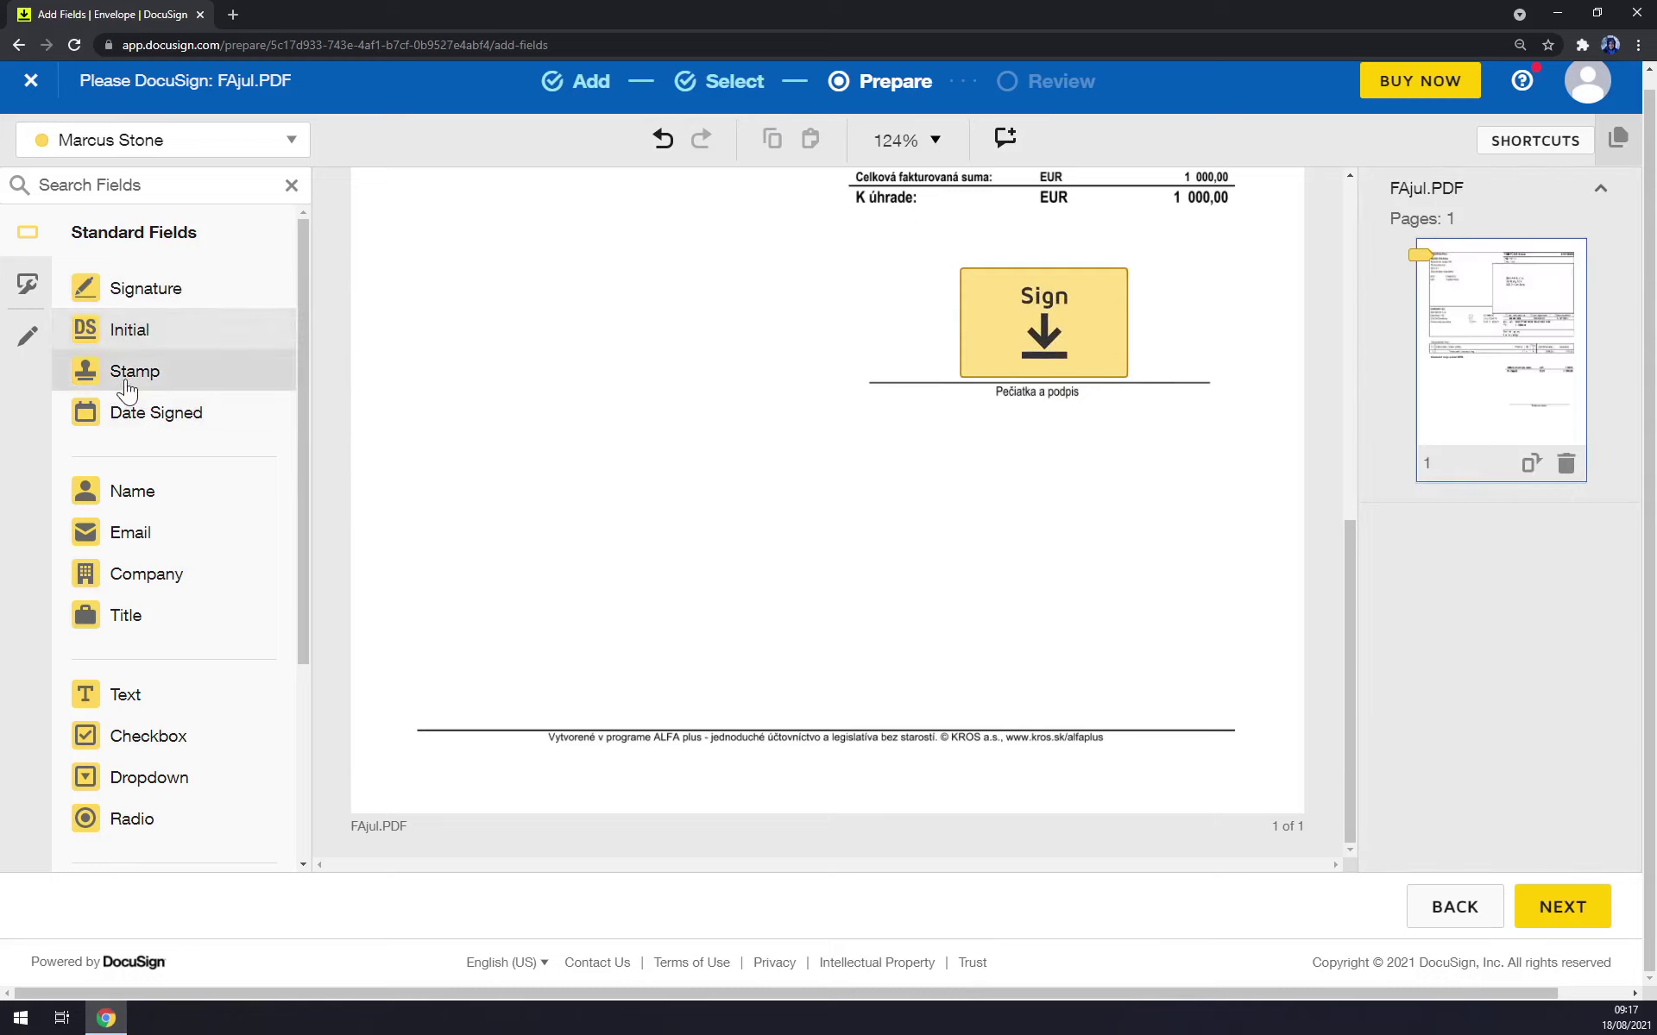
Place a Stamp field at the page's lower right and enlarge it.
{"action": "left_click", "coordinate": [127, 380]}
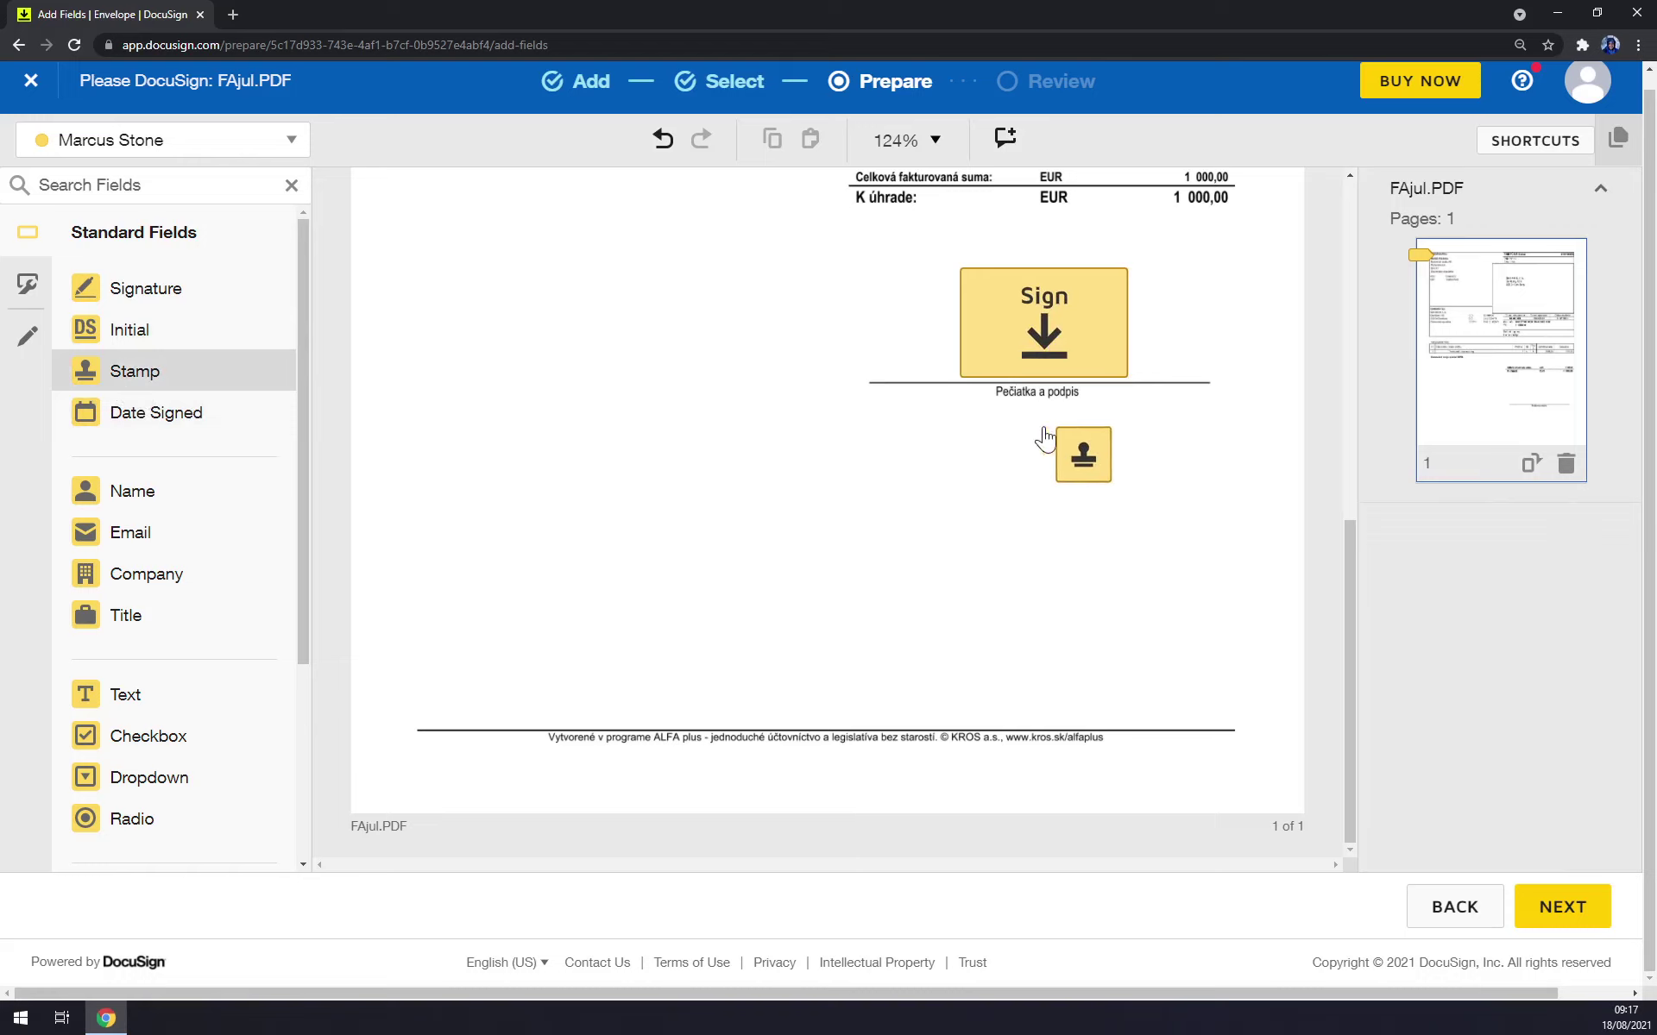
{"action": "left_click", "coordinate": [1045, 438]}
{"action": "left_click_drag", "start_coordinate": [1021, 485], "coordinate": [1162, 668]}
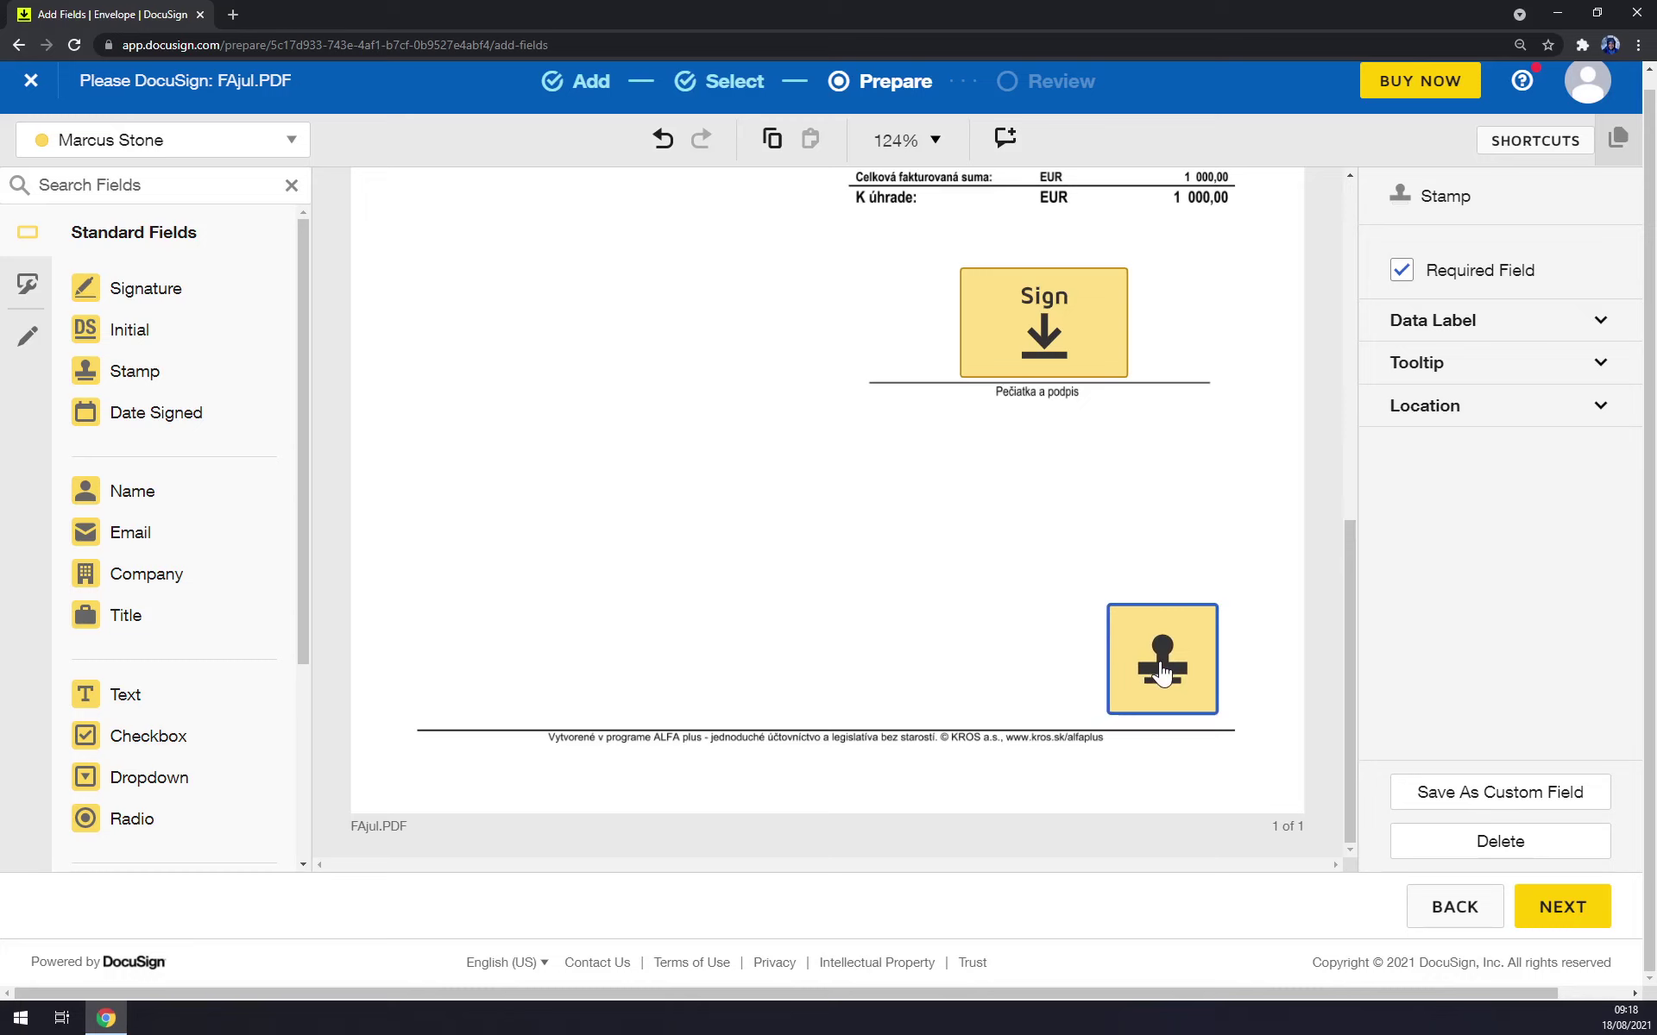
Place a Date Signed field just above the stamp.
{"action": "left_click", "coordinate": [135, 421]}
{"action": "left_click", "coordinate": [1114, 576]}
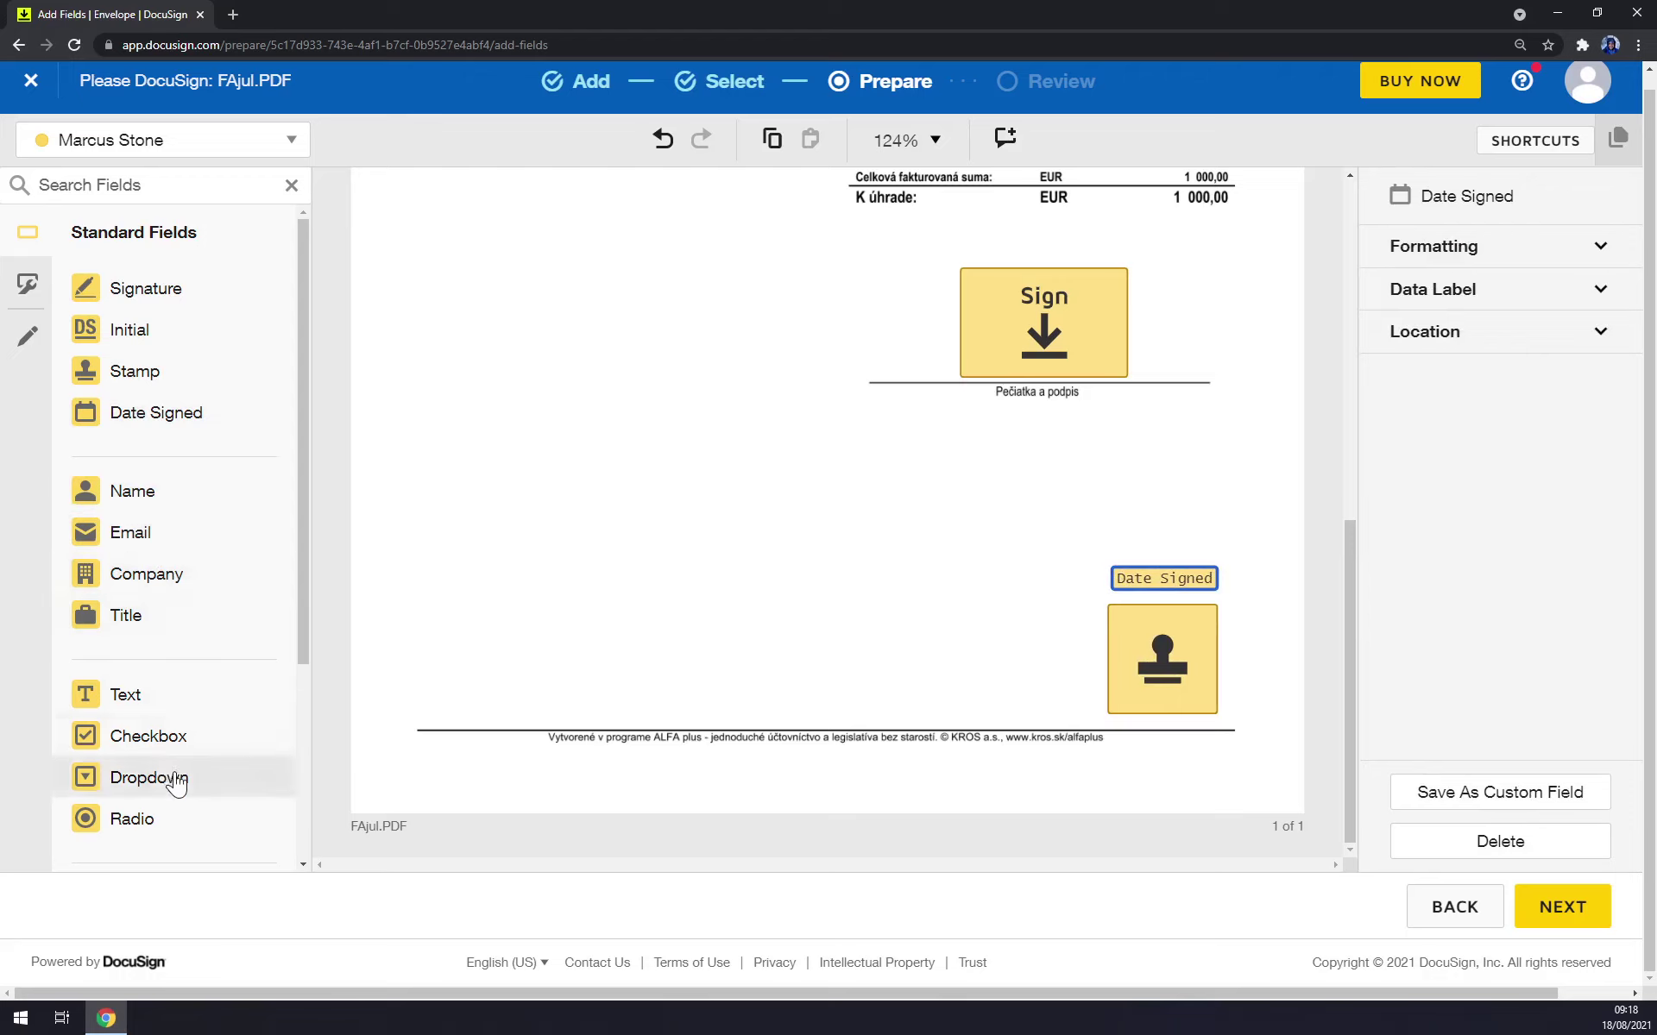
{"action": "scroll", "coordinate": [169, 785], "scroll_direction": "down", "scroll_amount": 3}
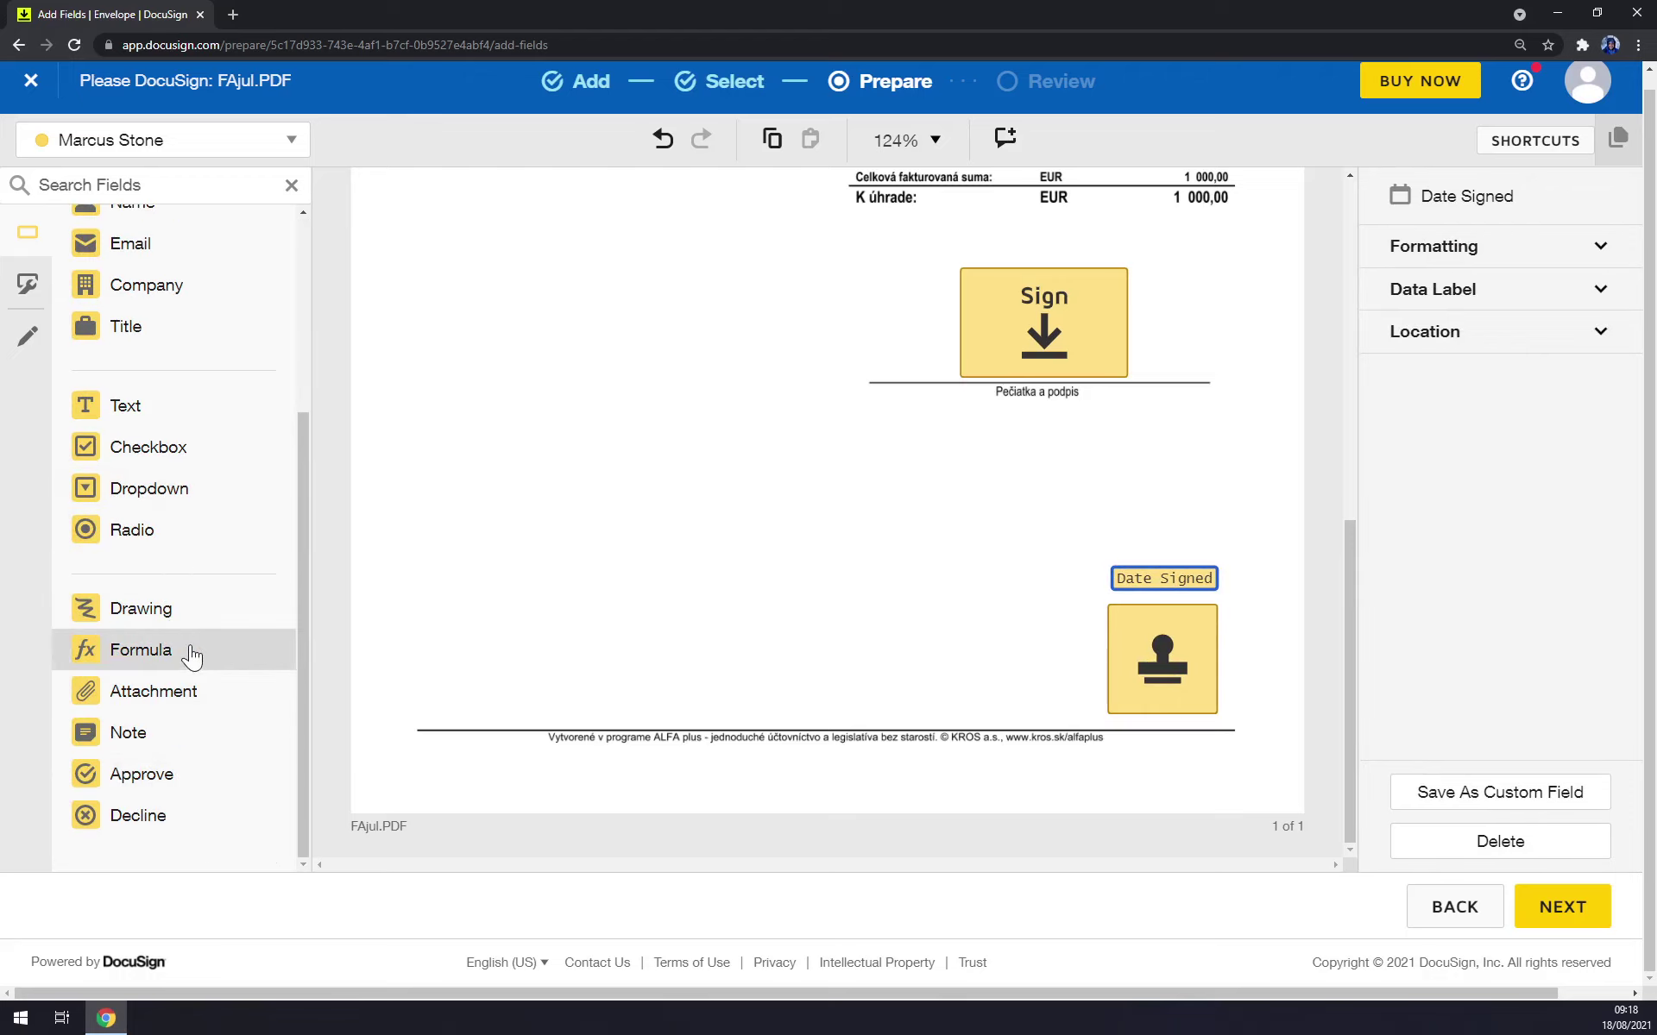
{"action": "scroll", "coordinate": [117, 669], "scroll_direction": "up", "scroll_amount": 6}
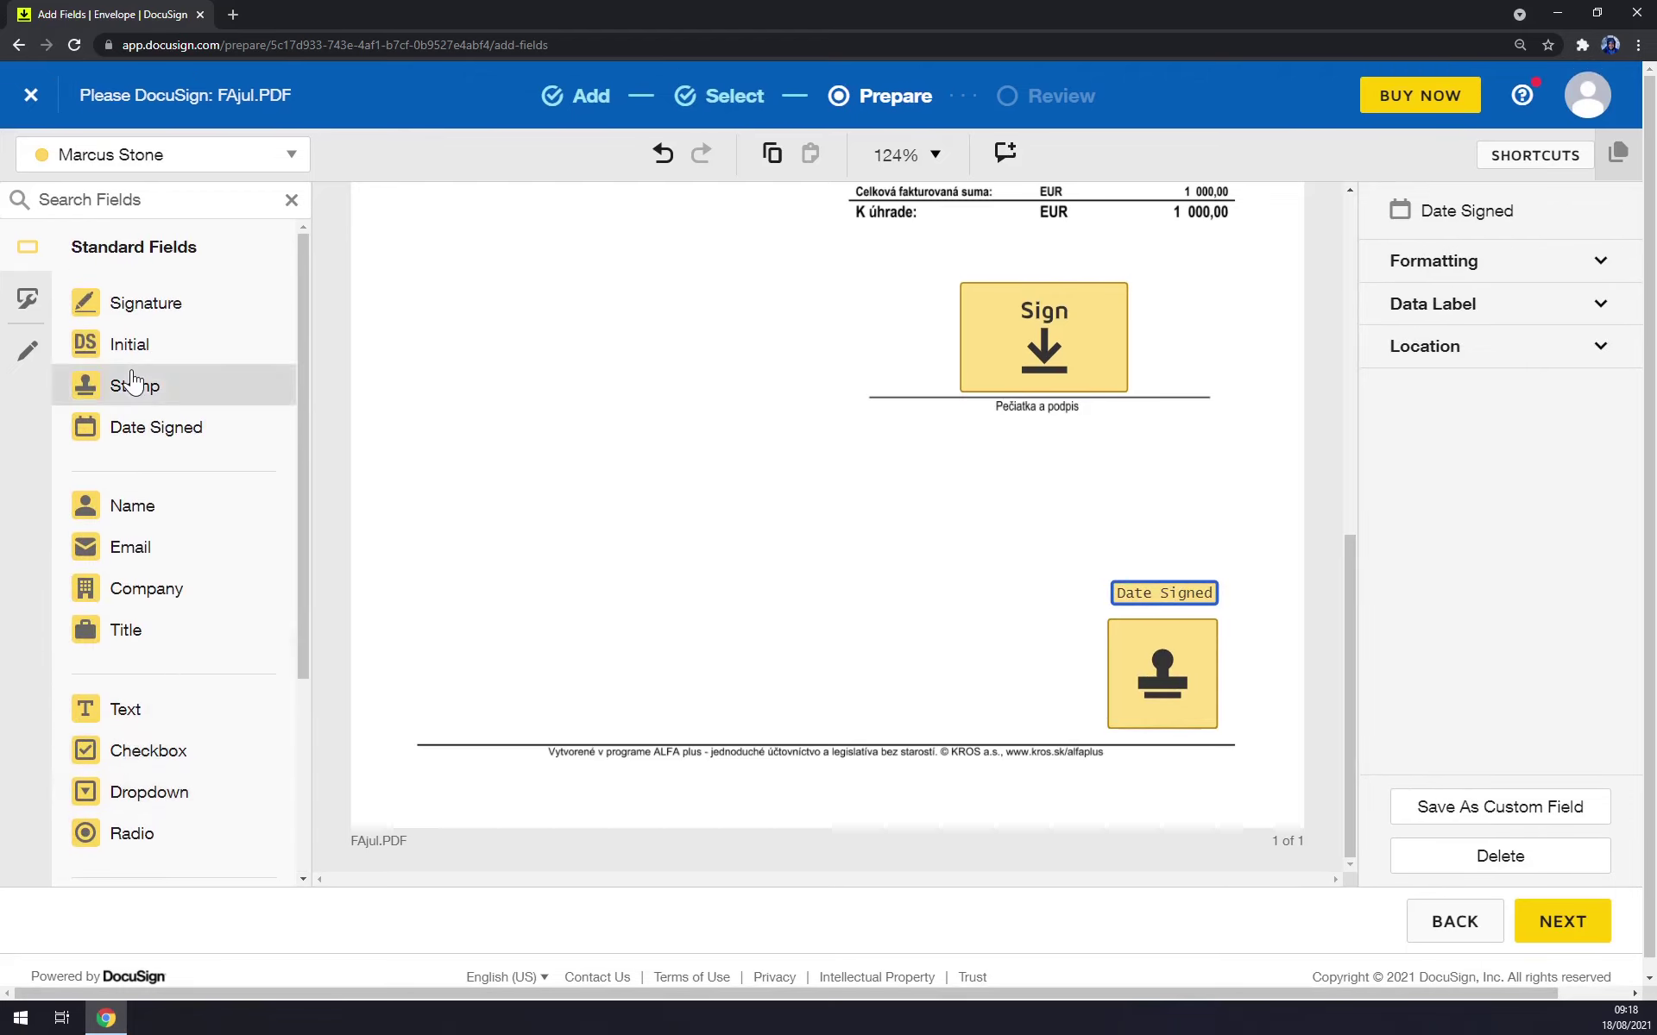
{"action": "scroll", "coordinate": [955, 530], "scroll_direction": "up", "scroll_amount": 4}
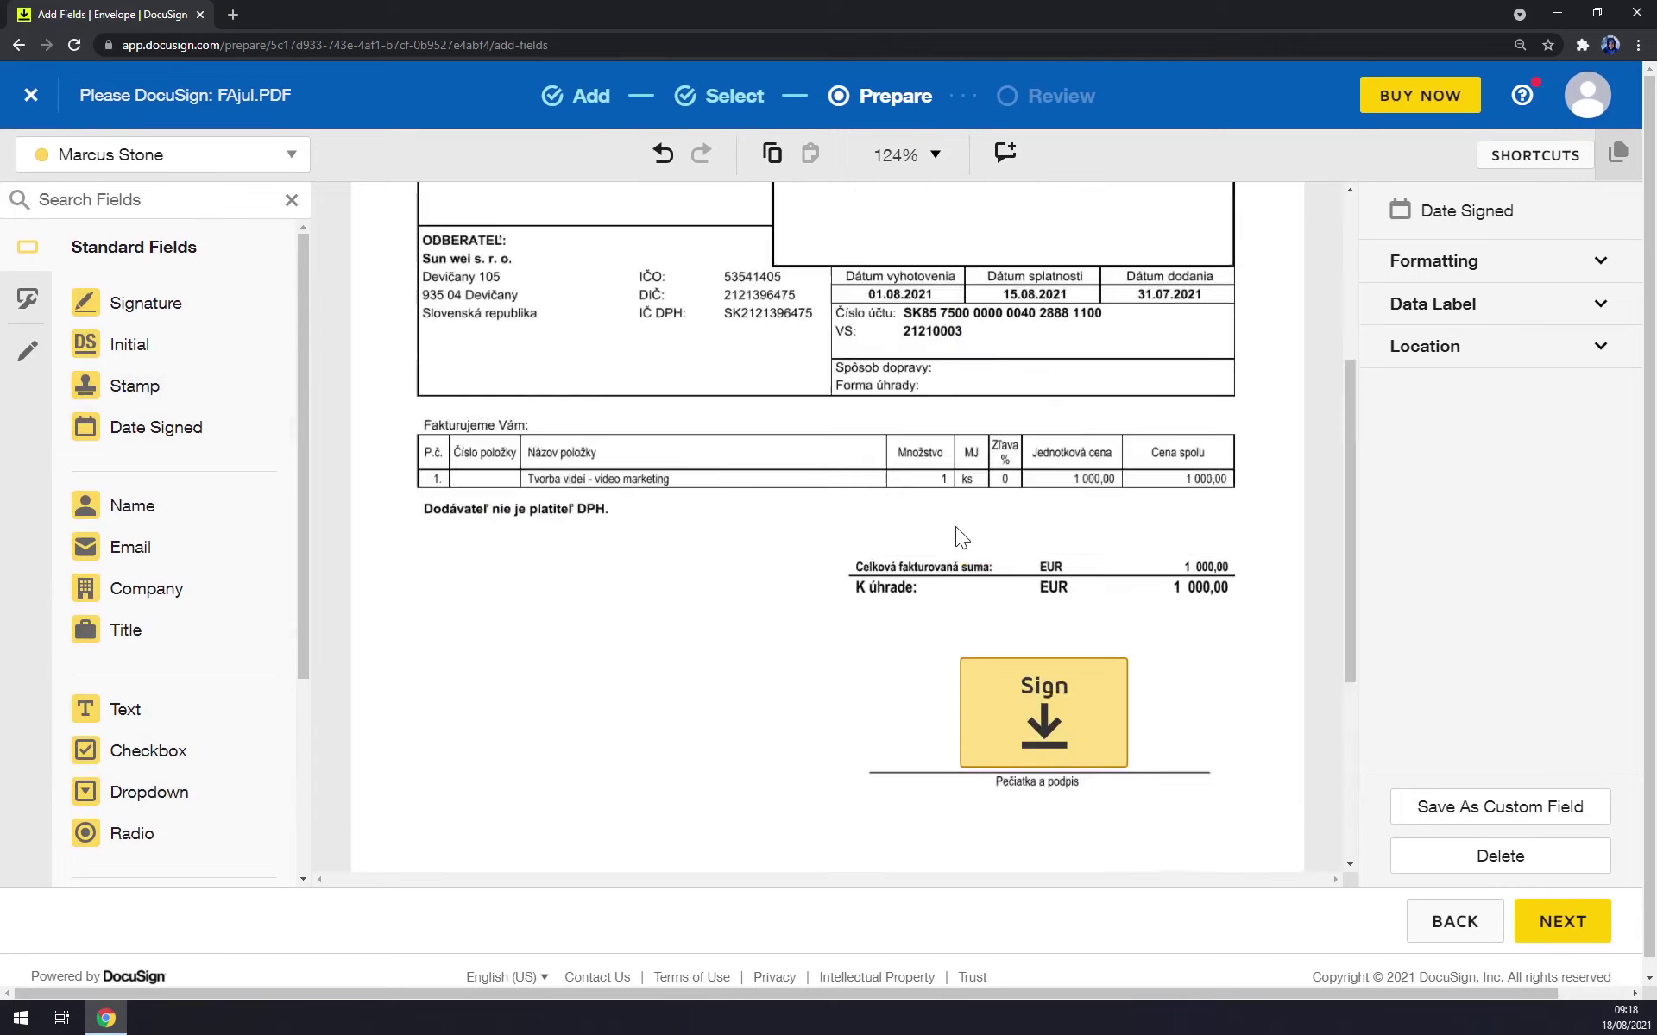
{"action": "scroll", "coordinate": [863, 604], "scroll_direction": "down", "scroll_amount": 3}
{"action": "scroll", "coordinate": [860, 601], "scroll_direction": "down", "scroll_amount": 1}
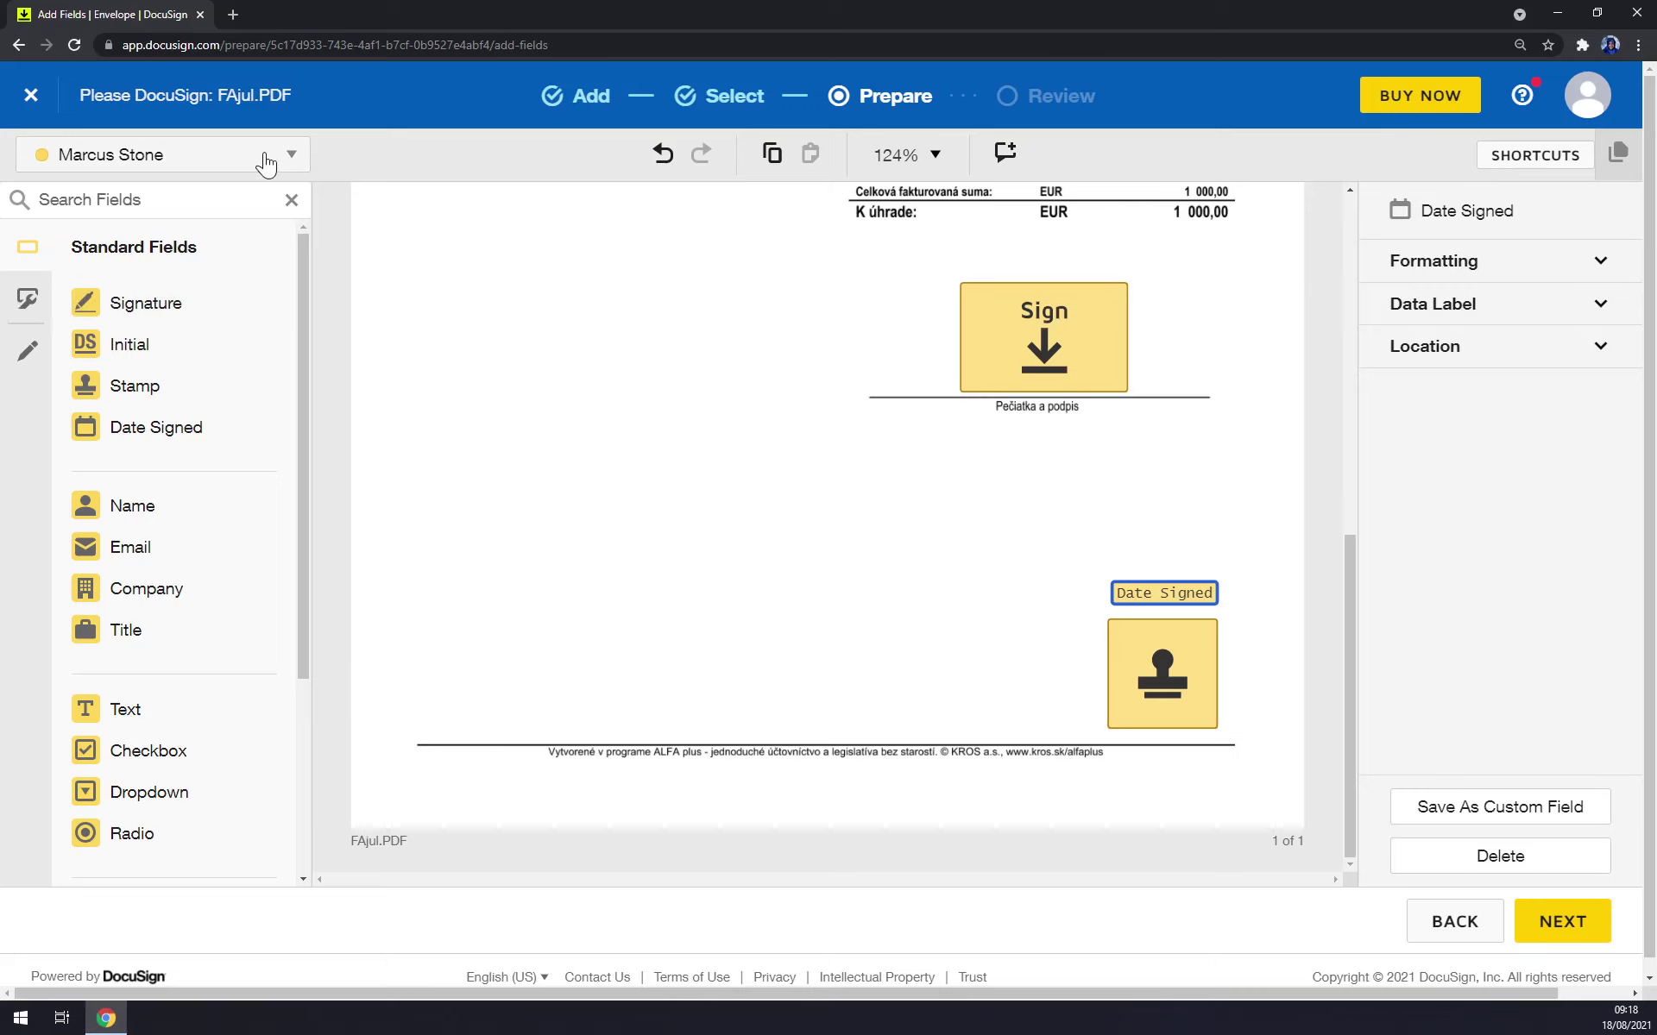
Add a second recipient, entering the signer's name and email address.
{"action": "left_click", "coordinate": [18, 45]}
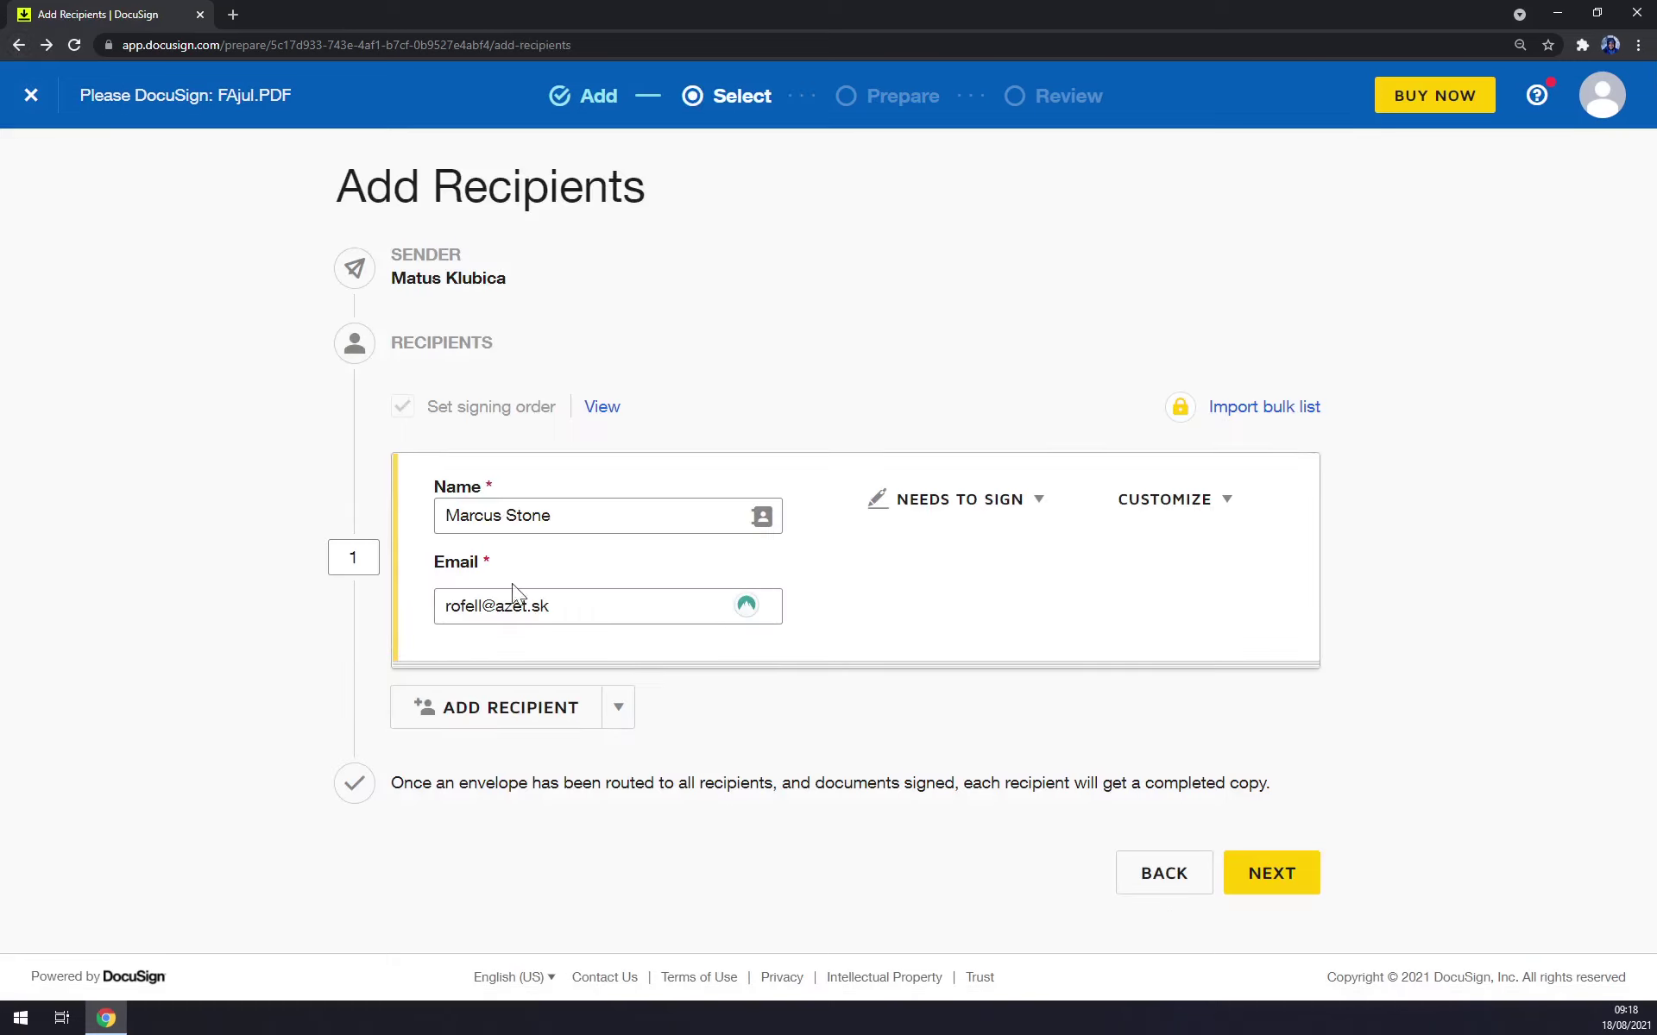
{"action": "left_click", "coordinate": [577, 723]}
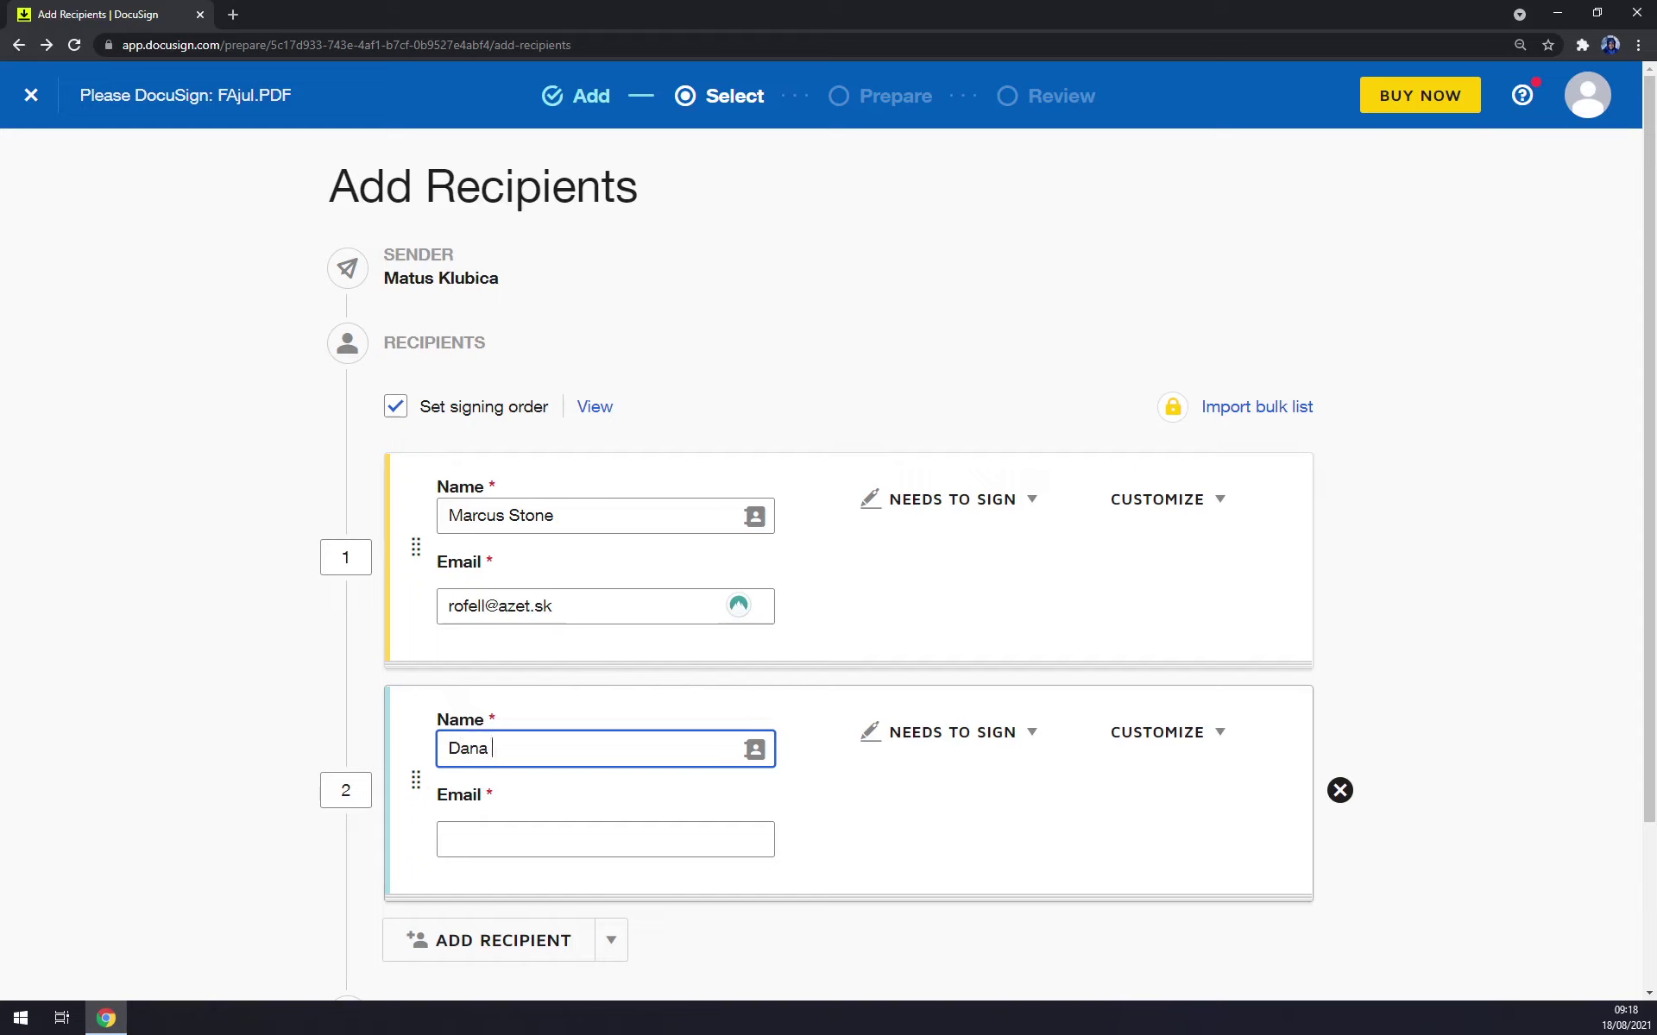
{"action": "key", "text": "Tab"}
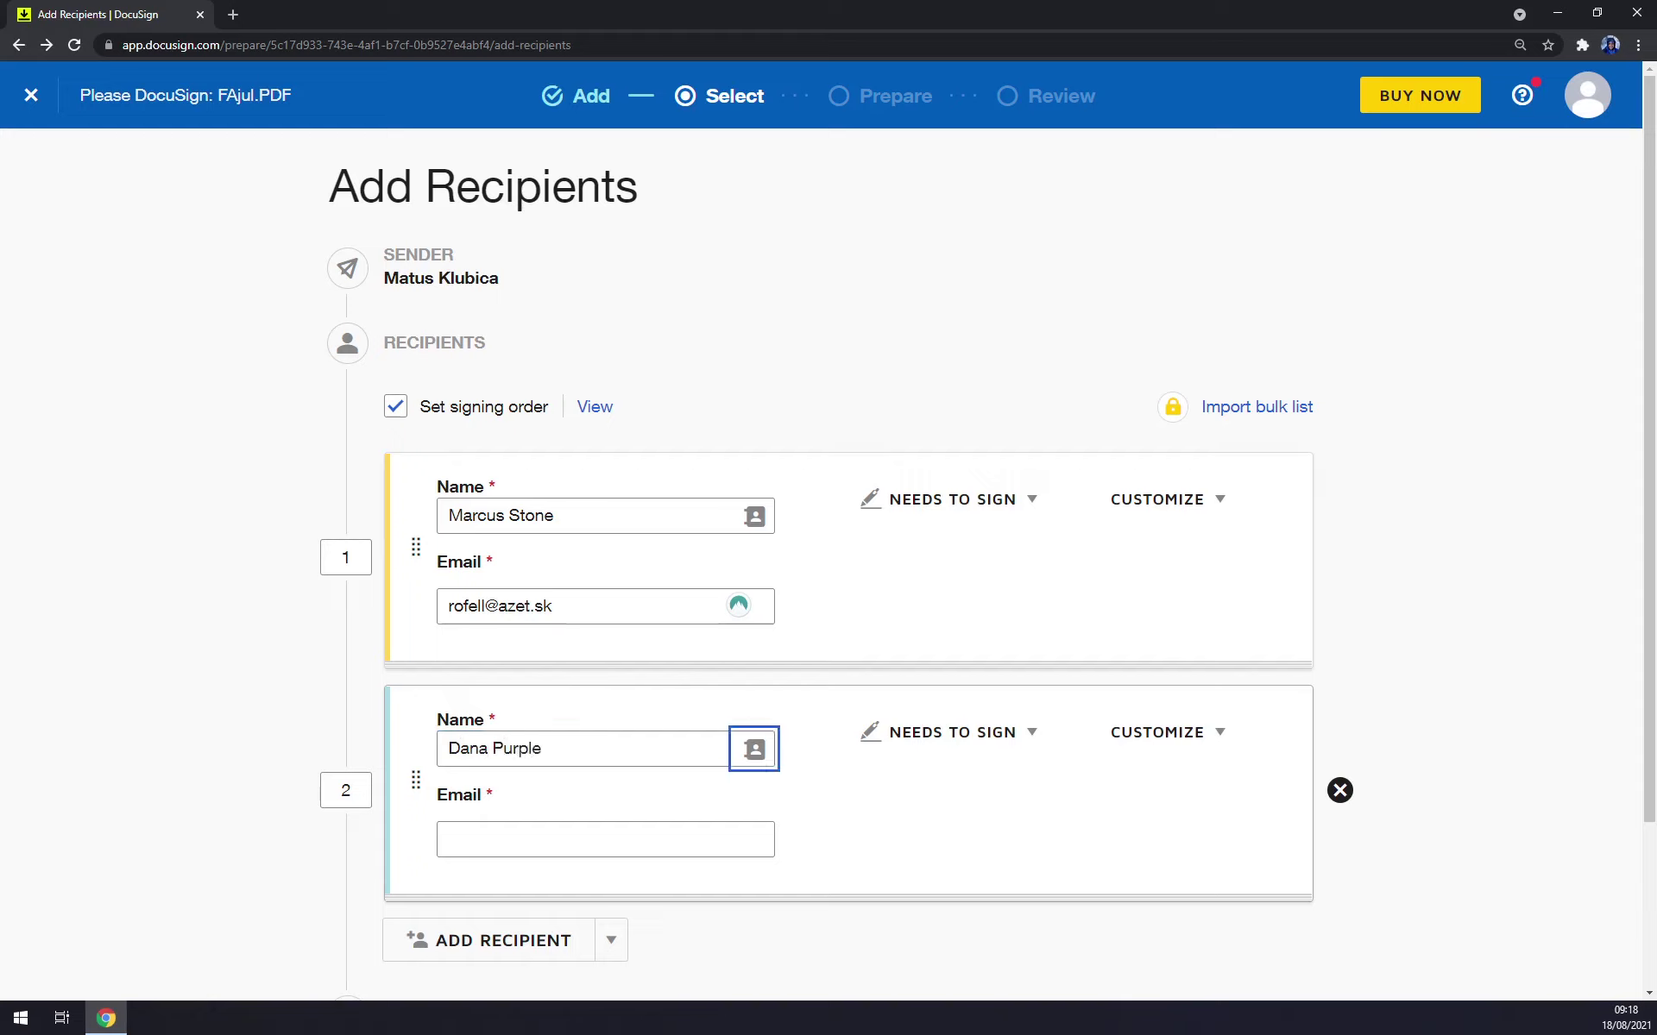
{"action": "key", "text": "Tab"}
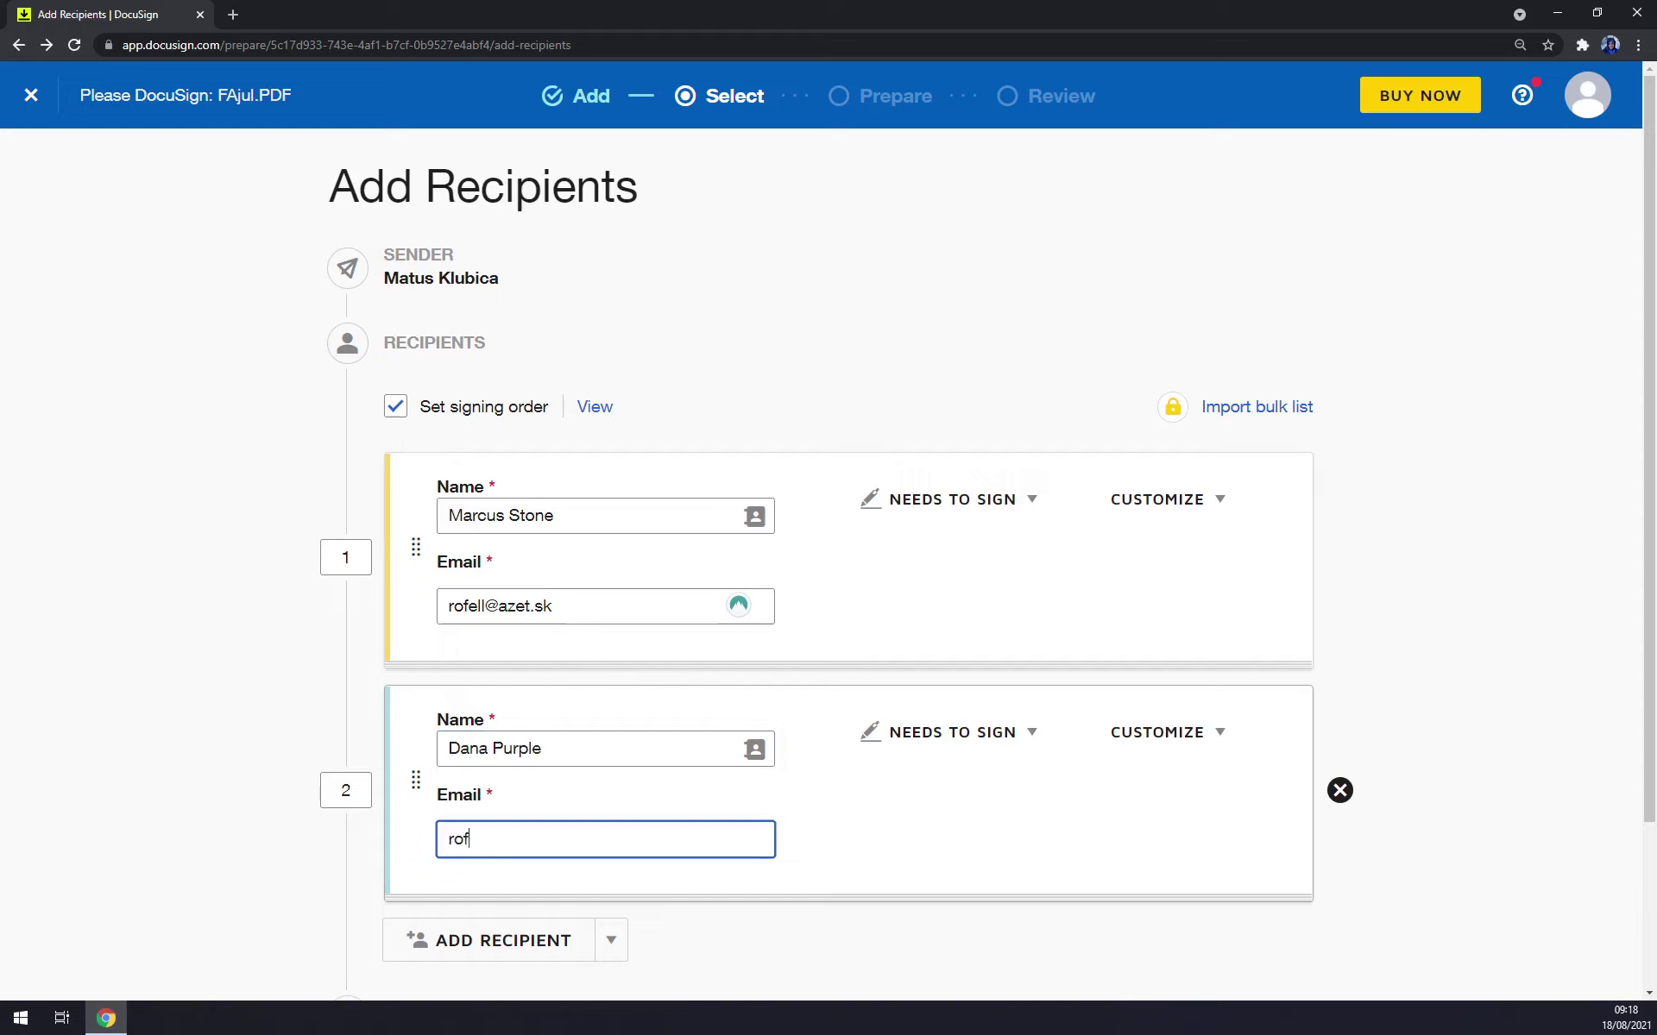
Save the recipients and return to placing fields, dismissing the recipient-switch tip.
{"action": "scroll", "coordinate": [979, 614], "scroll_direction": "down", "scroll_amount": 3}
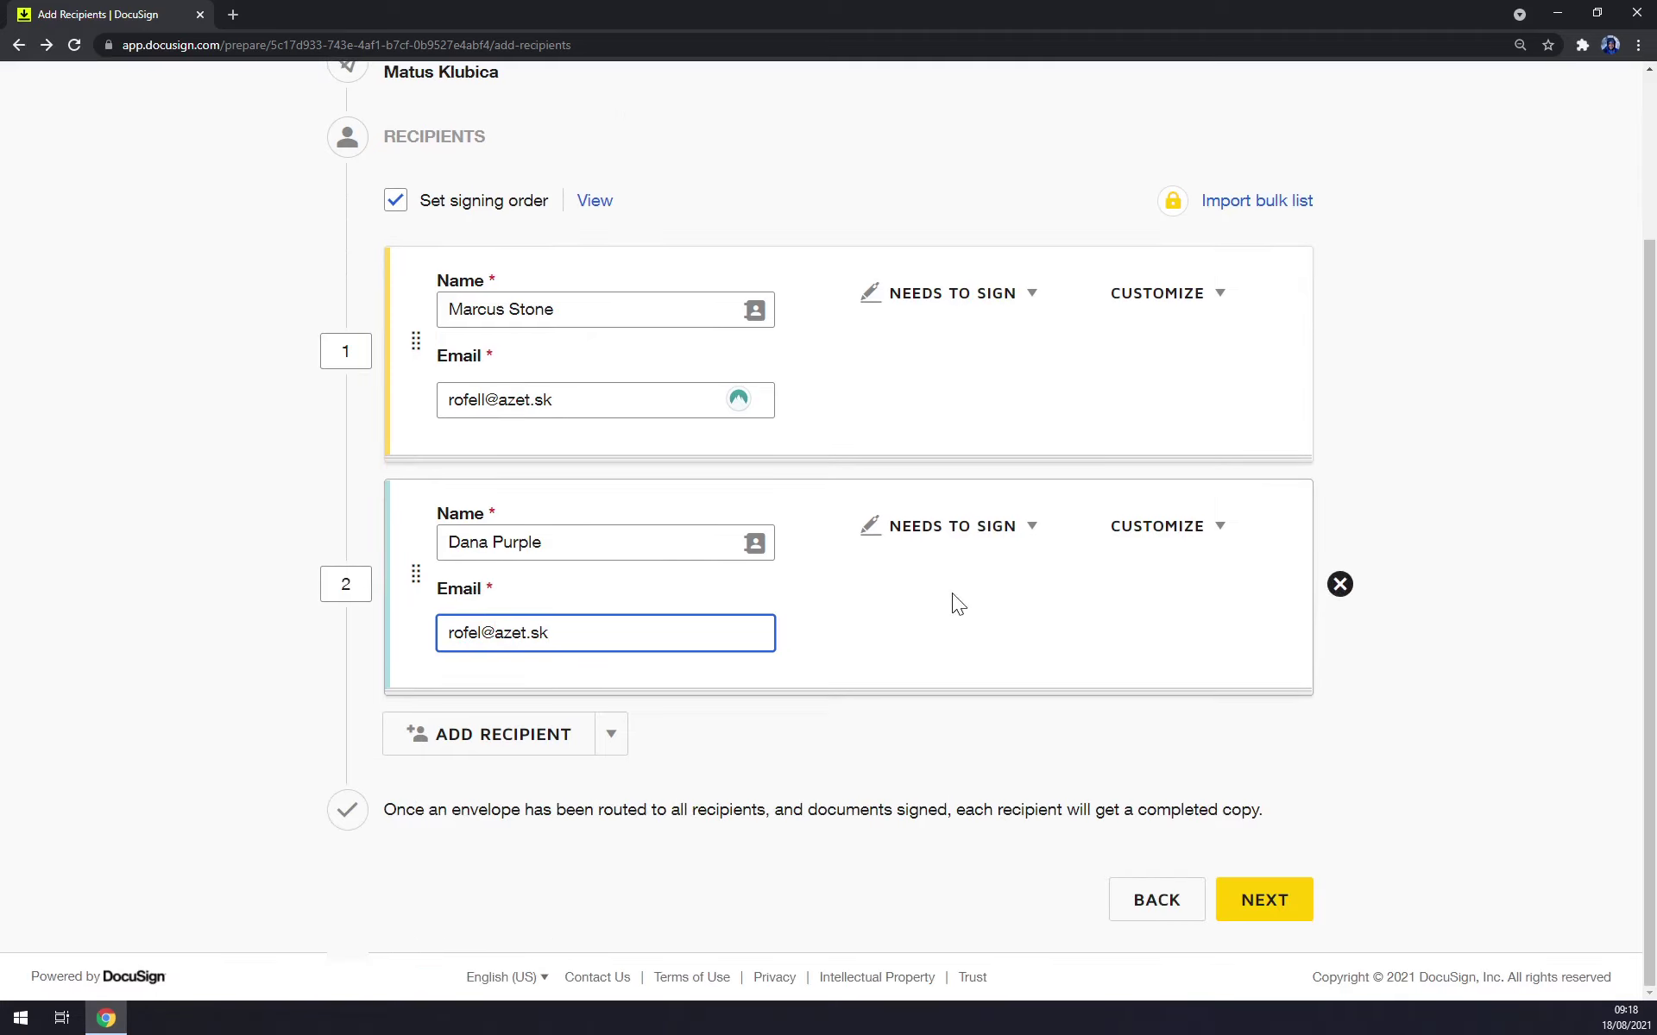
{"action": "left_click", "coordinate": [1272, 906]}
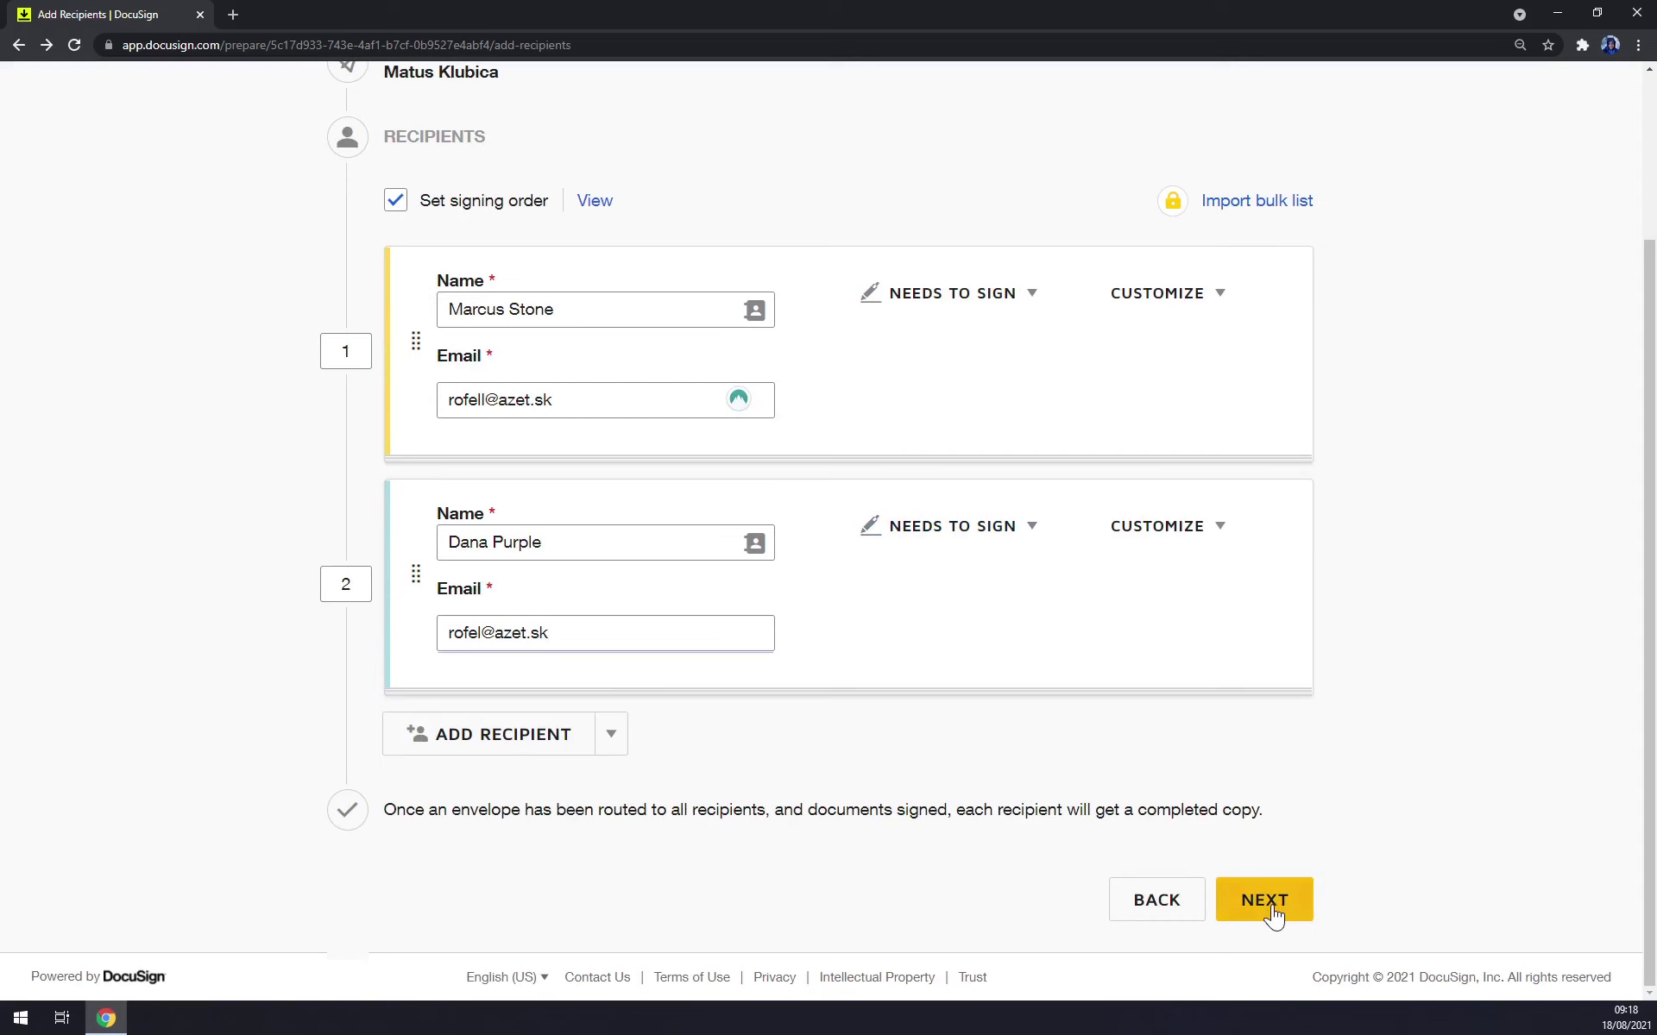
{"action": "scroll", "coordinate": [847, 570], "scroll_direction": "down", "scroll_amount": 5}
{"action": "left_click", "coordinate": [420, 210]}
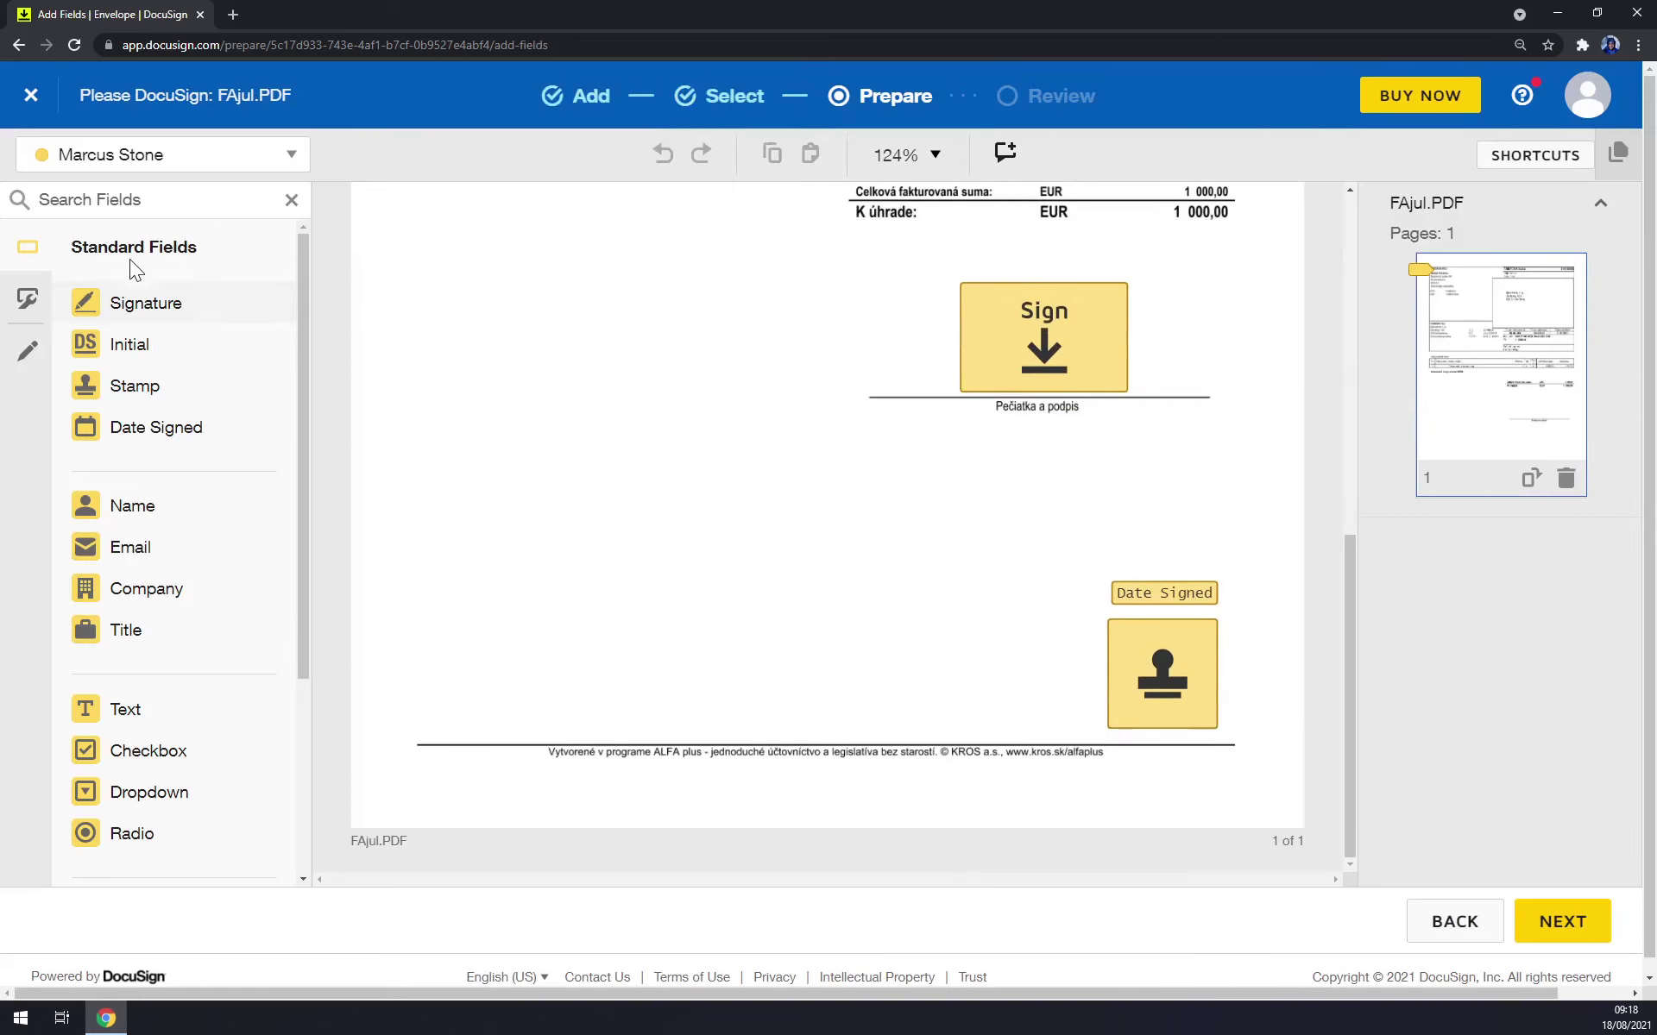
Shift the first signature field left and place the second recipient's signature field beside it.
{"action": "left_click", "coordinate": [158, 145]}
{"action": "left_click", "coordinate": [112, 154]}
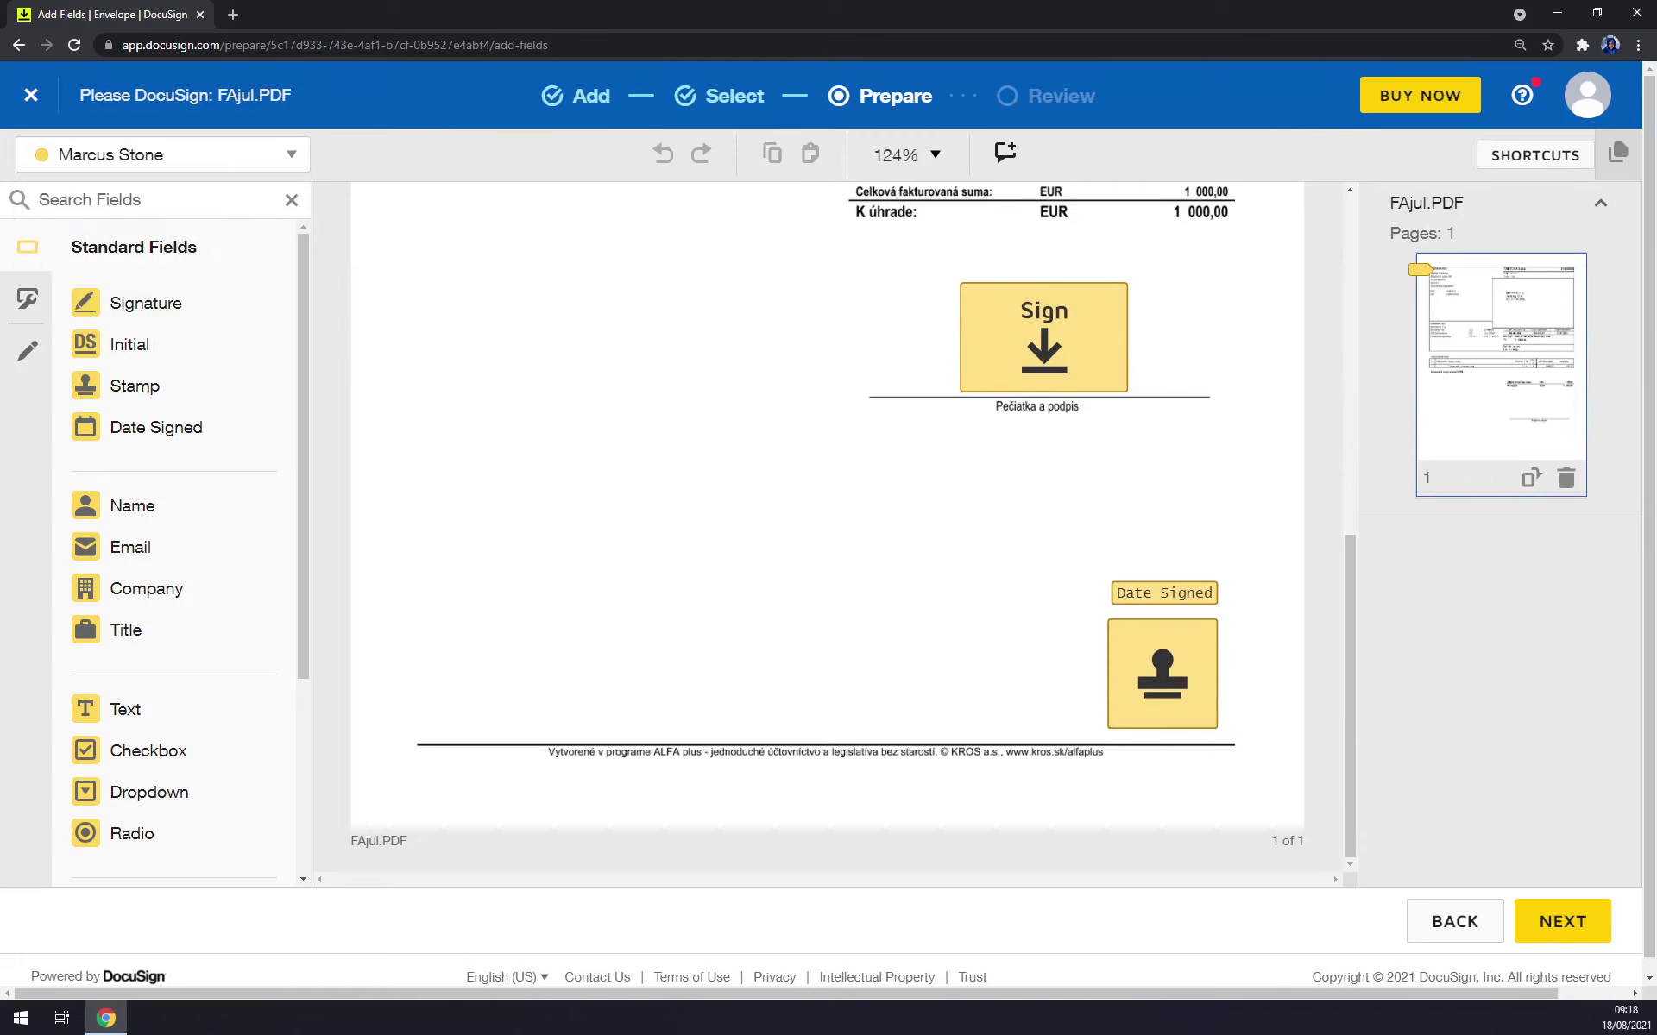
{"action": "mouse_move", "coordinate": [1005, 336]}
{"action": "left_mouse_down"}
{"action": "mouse_move", "coordinate": [1023, 333]}
{"action": "mouse_move", "coordinate": [949, 334]}
{"action": "left_mouse_up"}
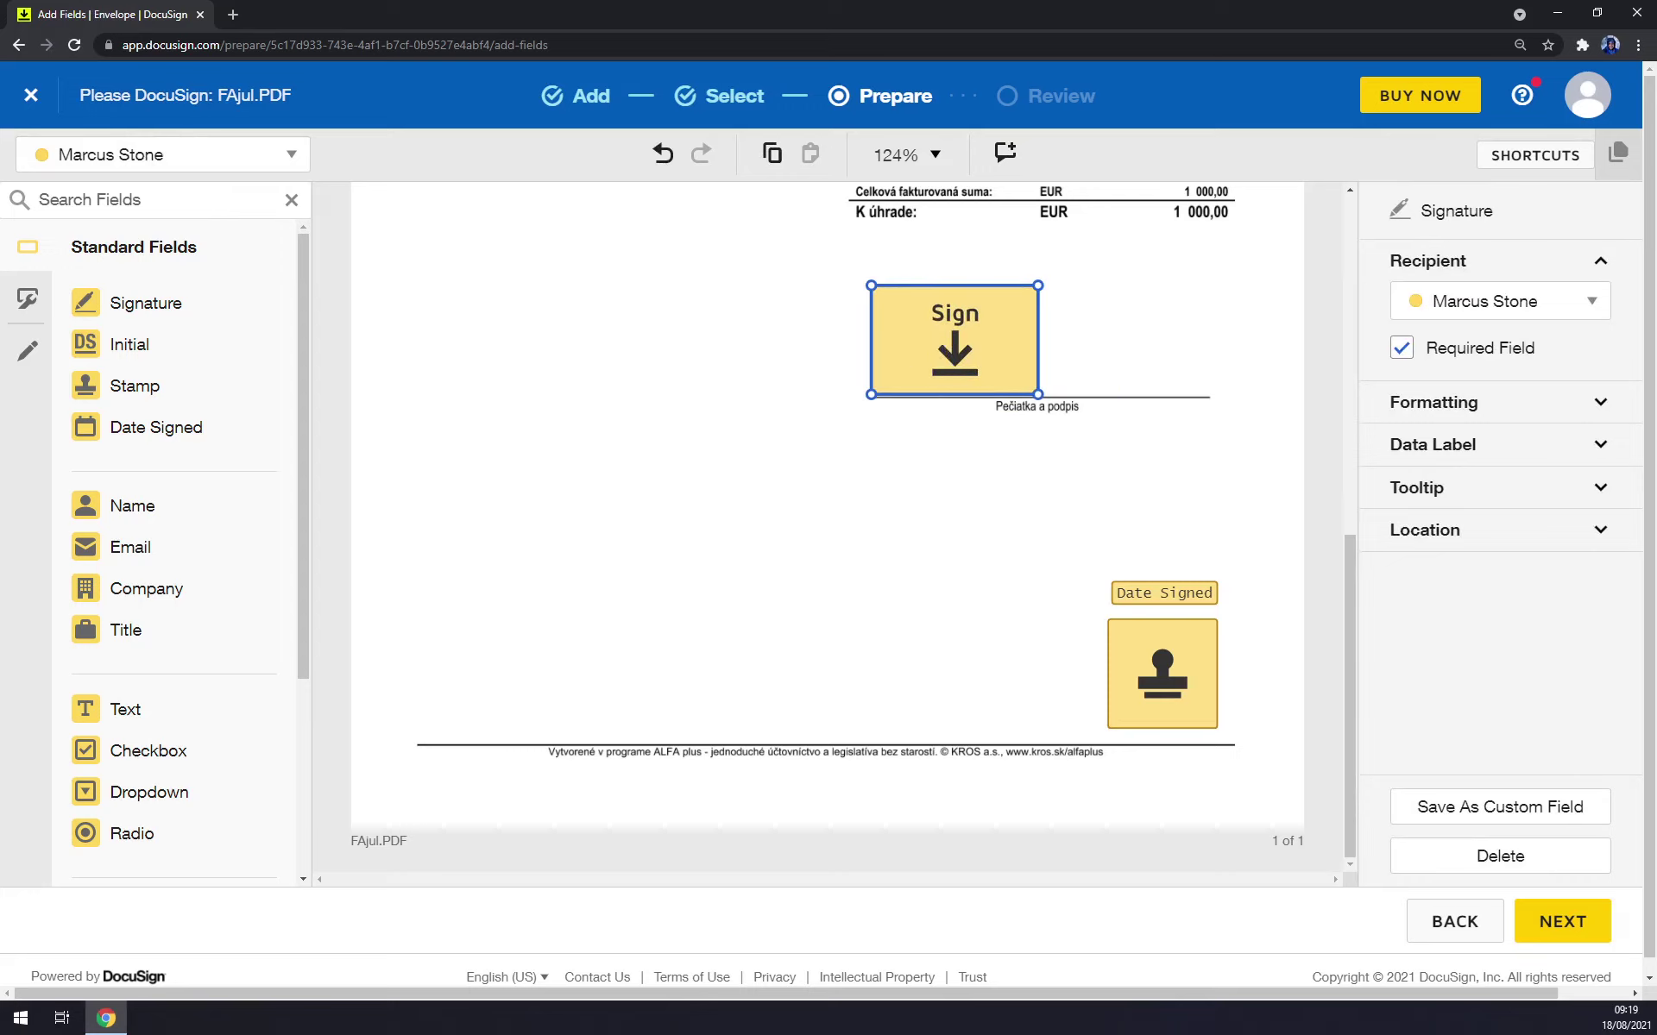
{"action": "left_click", "coordinate": [106, 160]}
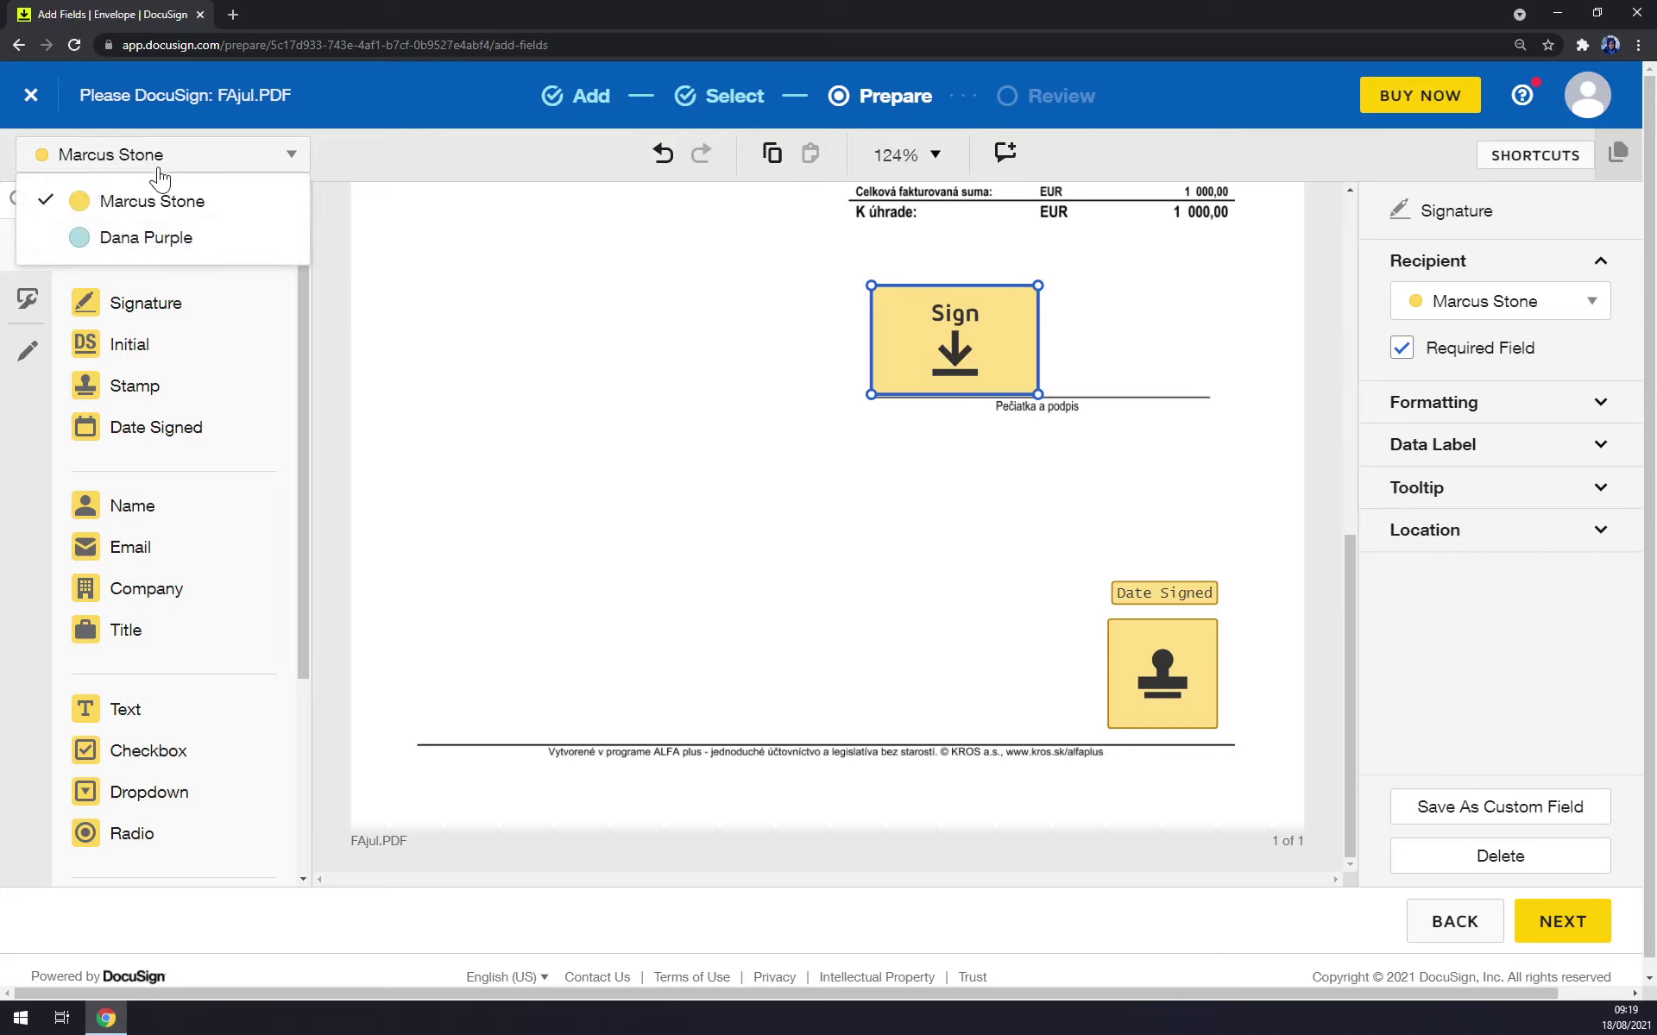
{"action": "left_click", "coordinate": [134, 246]}
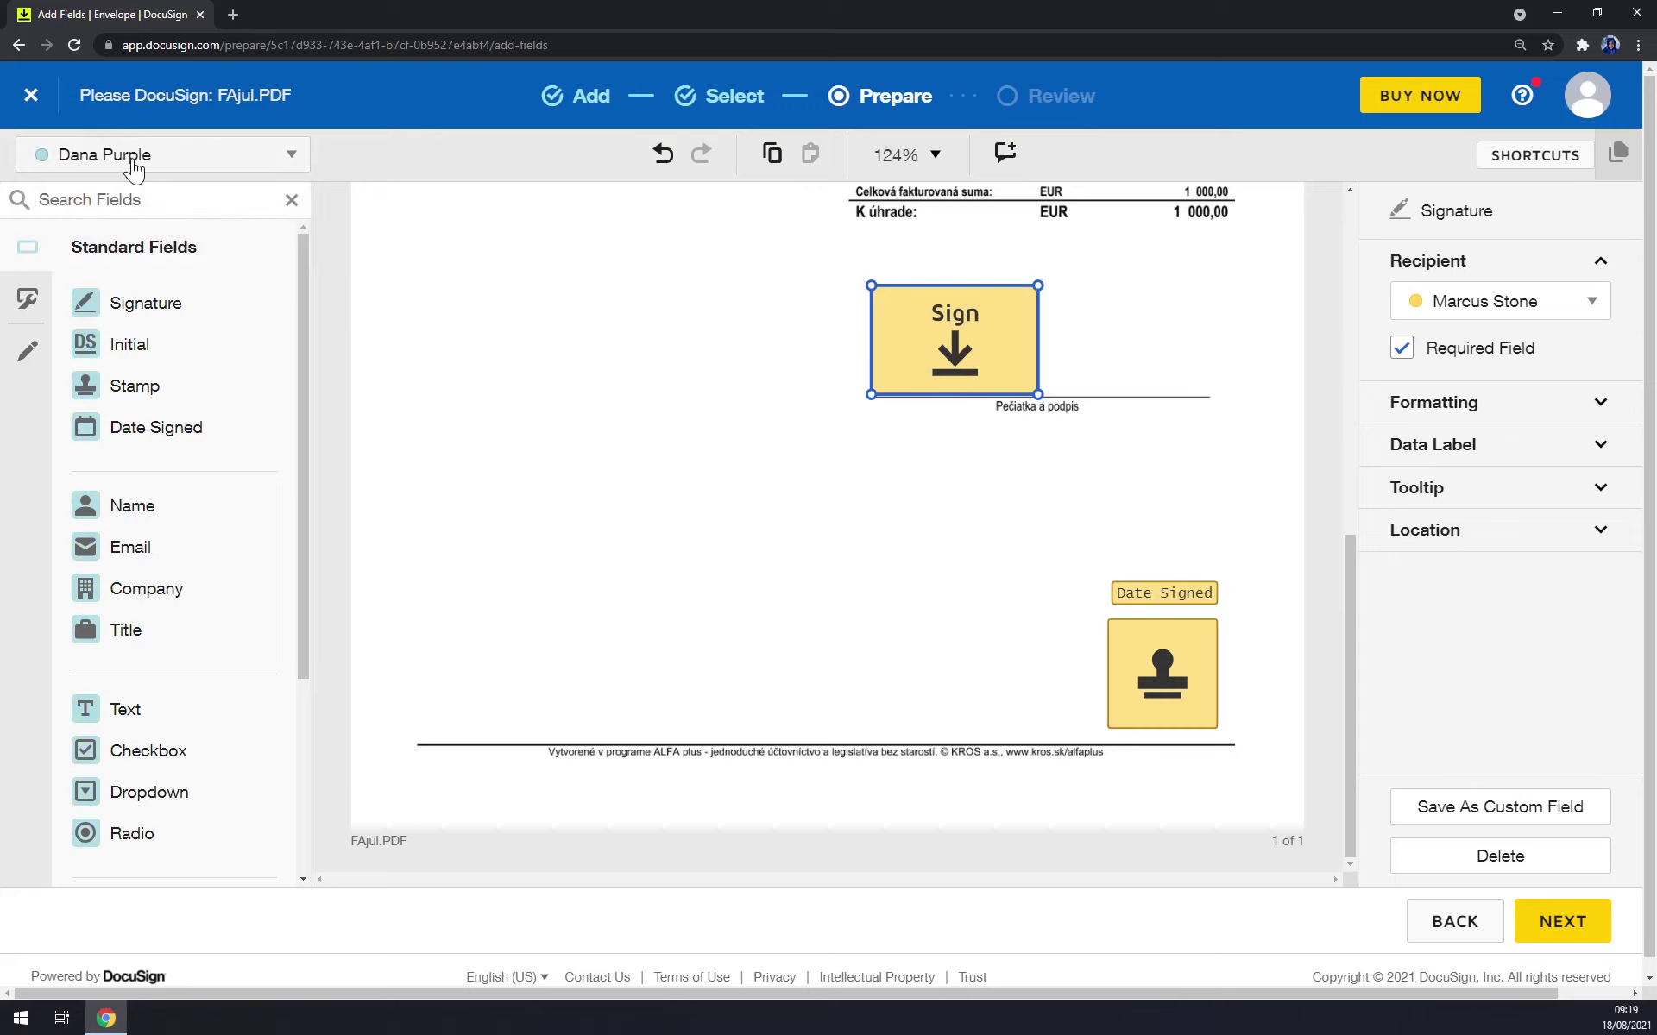
{"action": "mouse_move", "coordinate": [163, 306]}
{"action": "left_mouse_down"}
{"action": "mouse_move", "coordinate": [1150, 351]}
{"action": "mouse_move", "coordinate": [1078, 314]}
{"action": "mouse_move", "coordinate": [1260, 388]}
{"action": "left_mouse_up"}
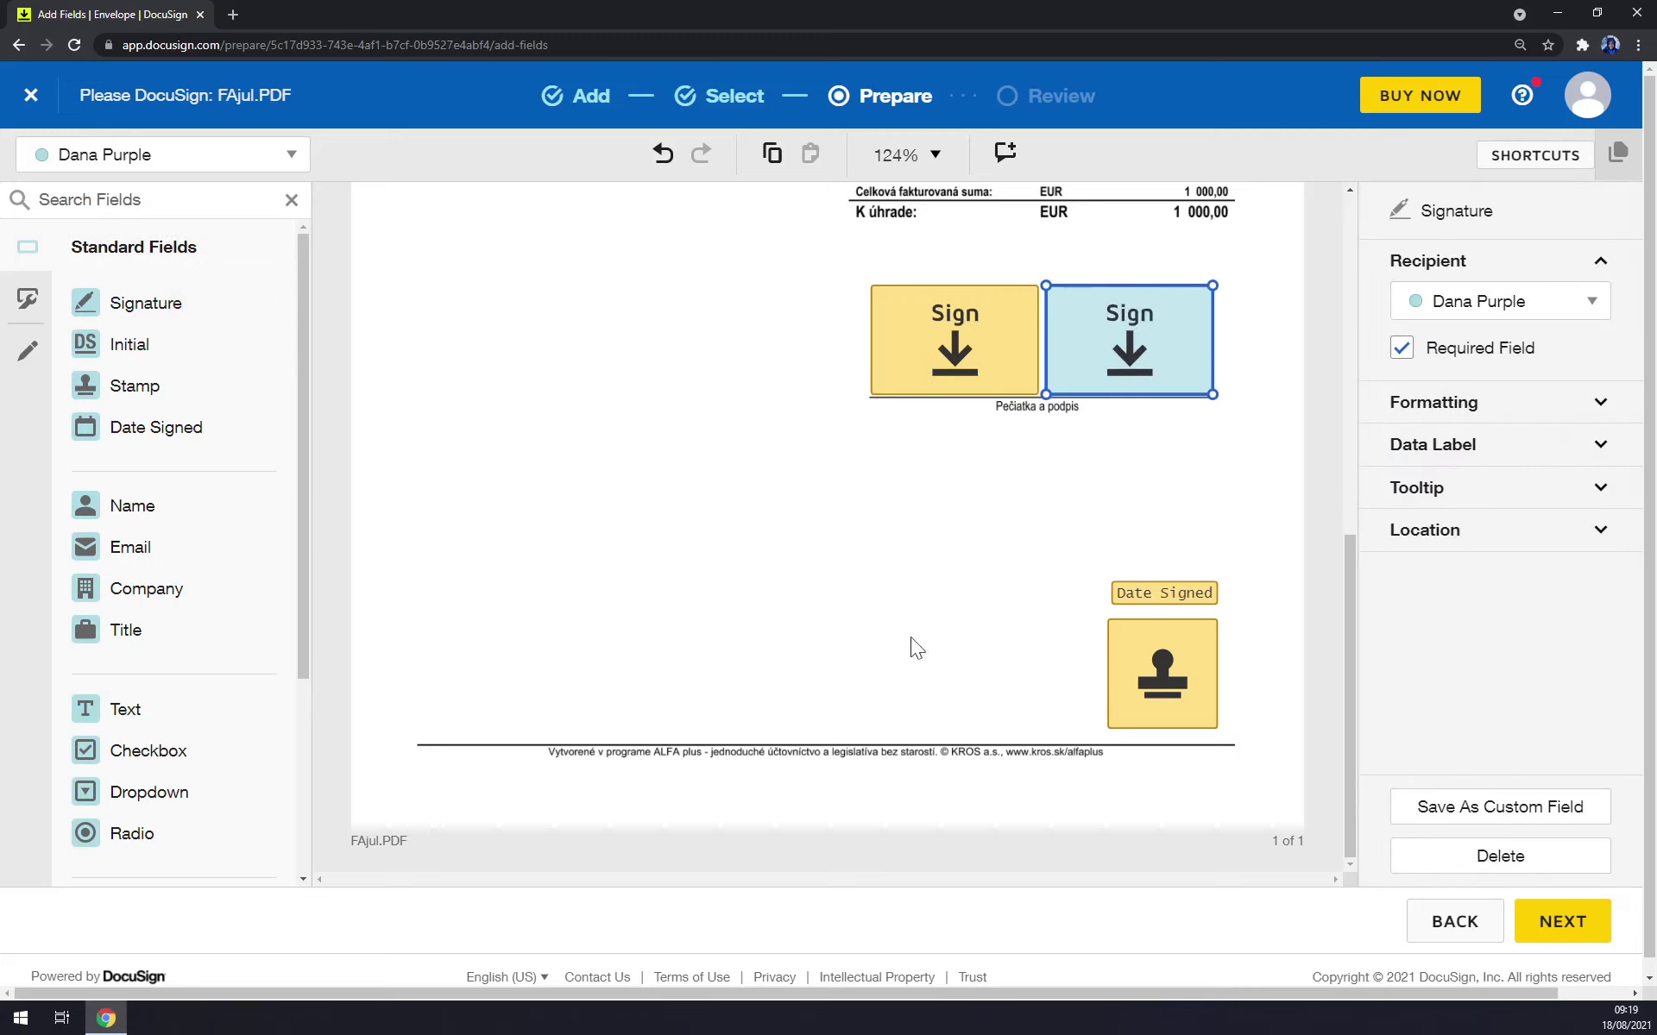
Move the first recipient's stamp and Date Signed fields to the left.
{"action": "left_click", "coordinate": [1130, 685]}
{"action": "left_click_drag", "start_coordinate": [1130, 686], "coordinate": [918, 684]}
{"action": "left_click_drag", "start_coordinate": [1126, 596], "coordinate": [917, 598]}
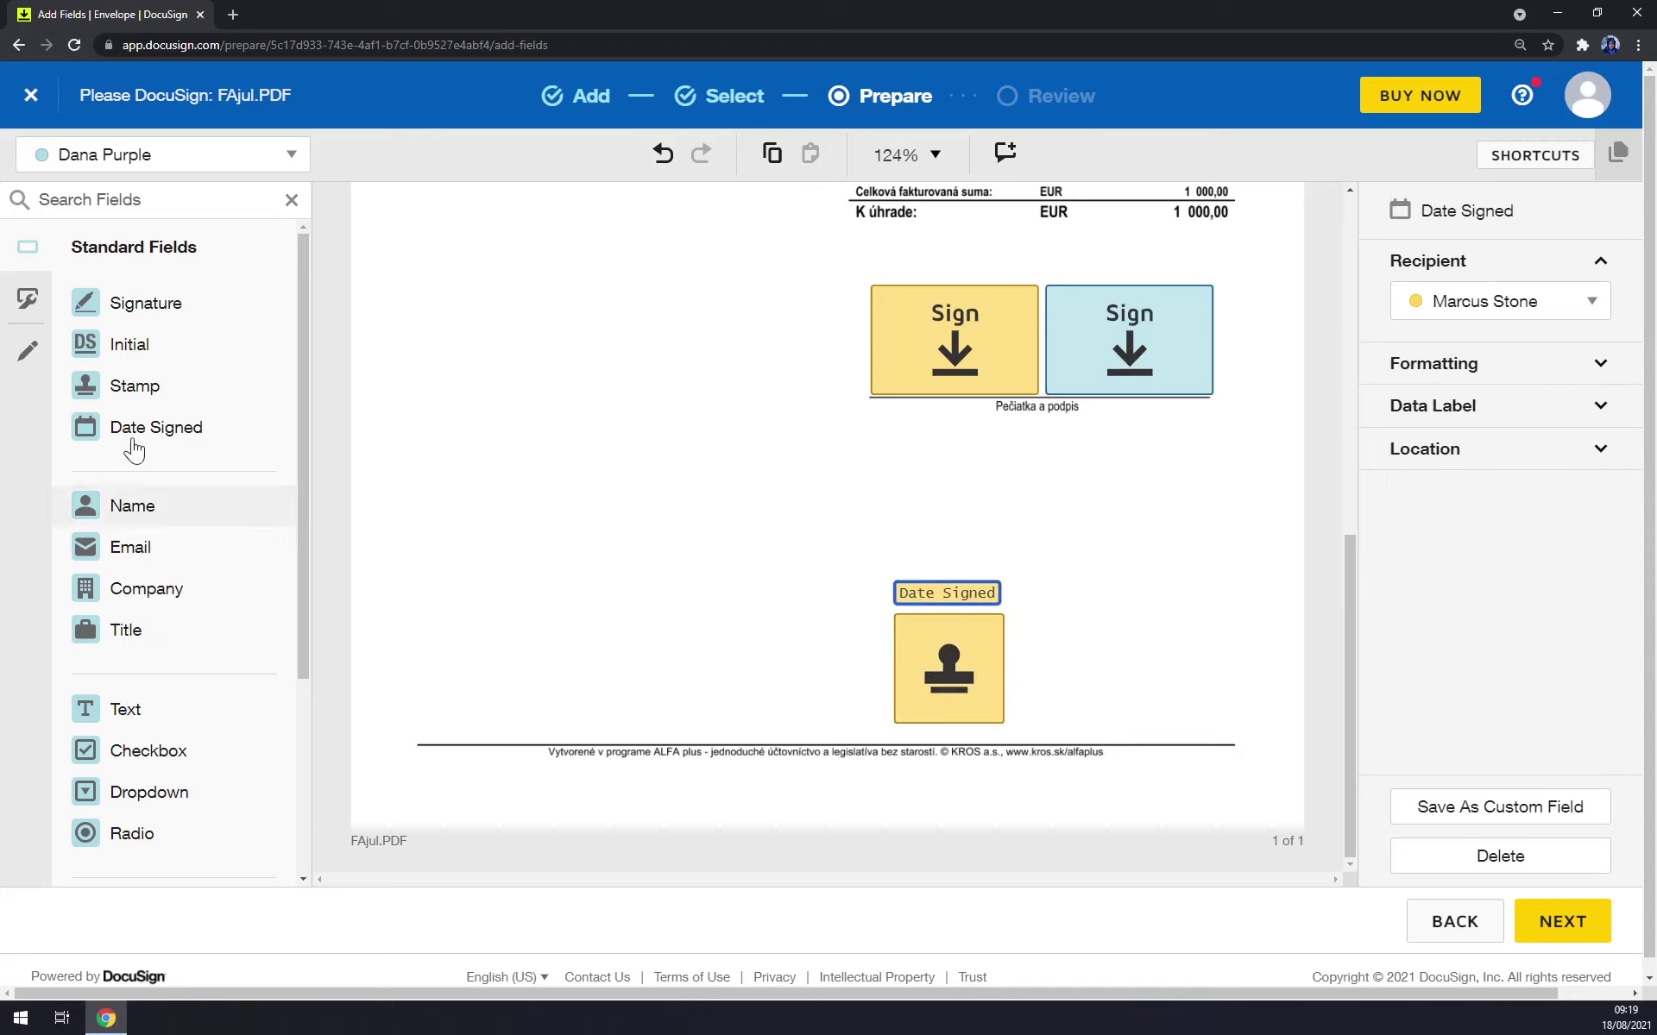
Add and enlarge a stamp for the second recipient, with a Date Signed field above it.
{"action": "left_click", "coordinate": [138, 387]}
{"action": "left_click", "coordinate": [1102, 670]}
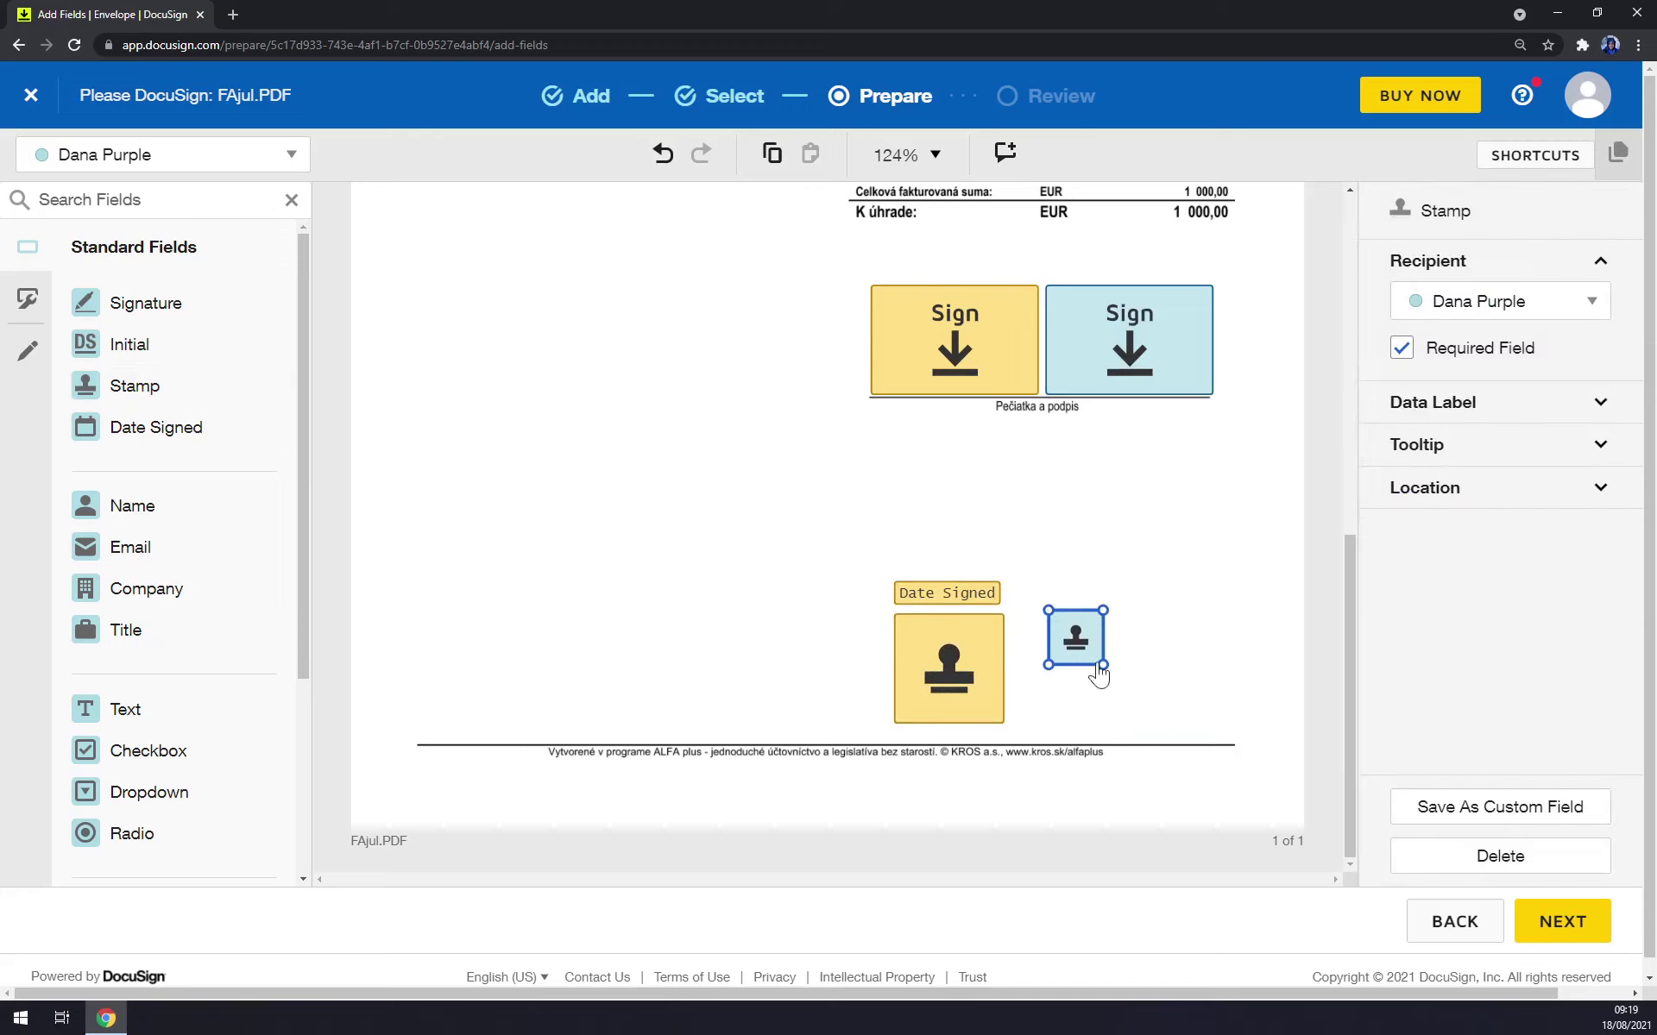
{"action": "left_click_drag", "start_coordinate": [1095, 673], "coordinate": [1227, 733]}
{"action": "left_click_drag", "start_coordinate": [1080, 635], "coordinate": [1146, 682]}
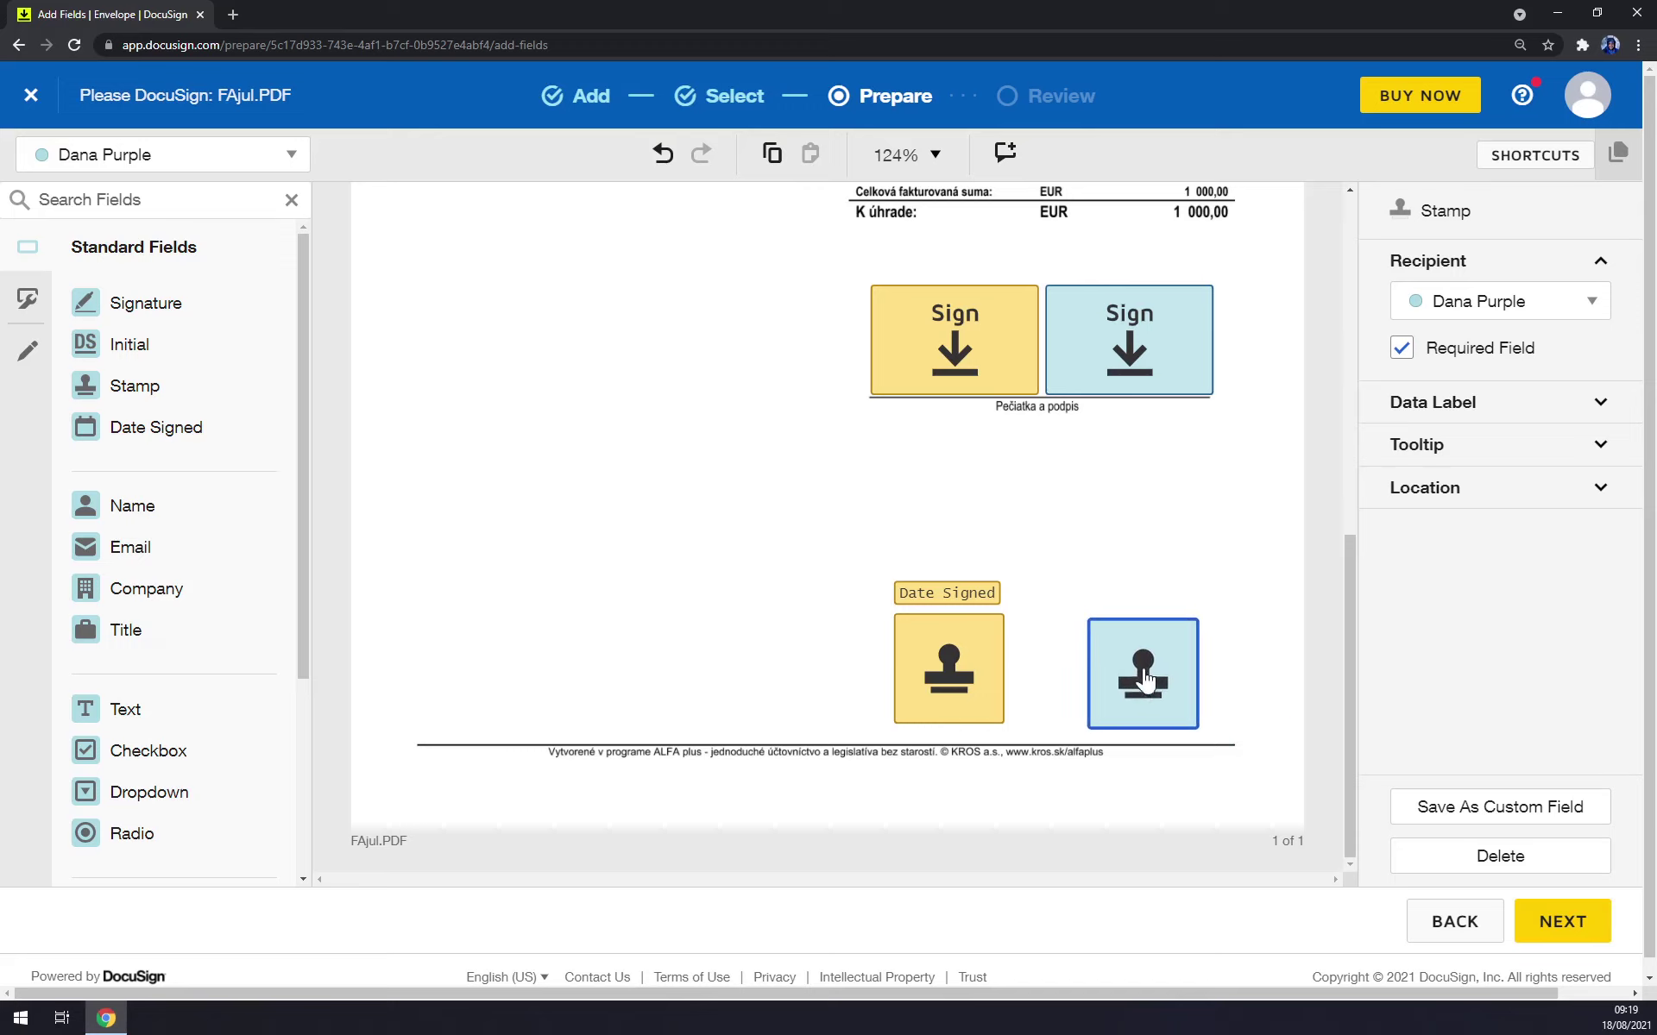
{"action": "left_click_drag", "start_coordinate": [199, 438], "coordinate": [1160, 613]}
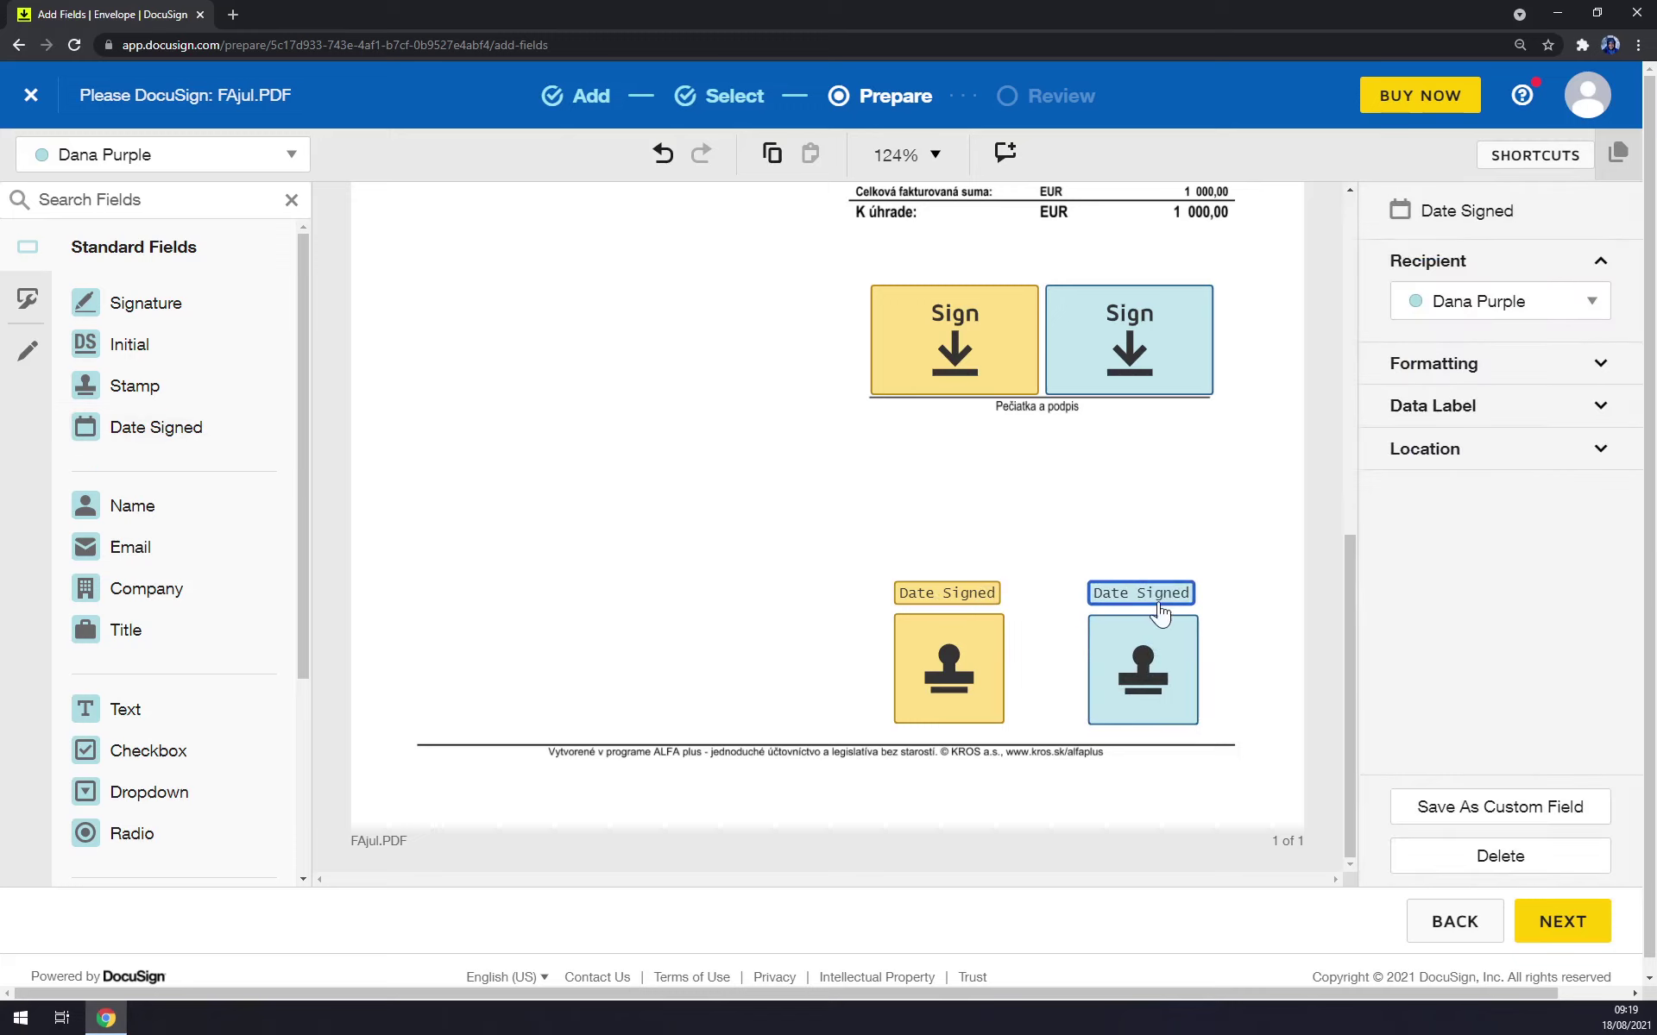
Change the page zoom to 100%, then 125%, to check the field layout.
{"action": "left_click", "coordinate": [952, 661]}
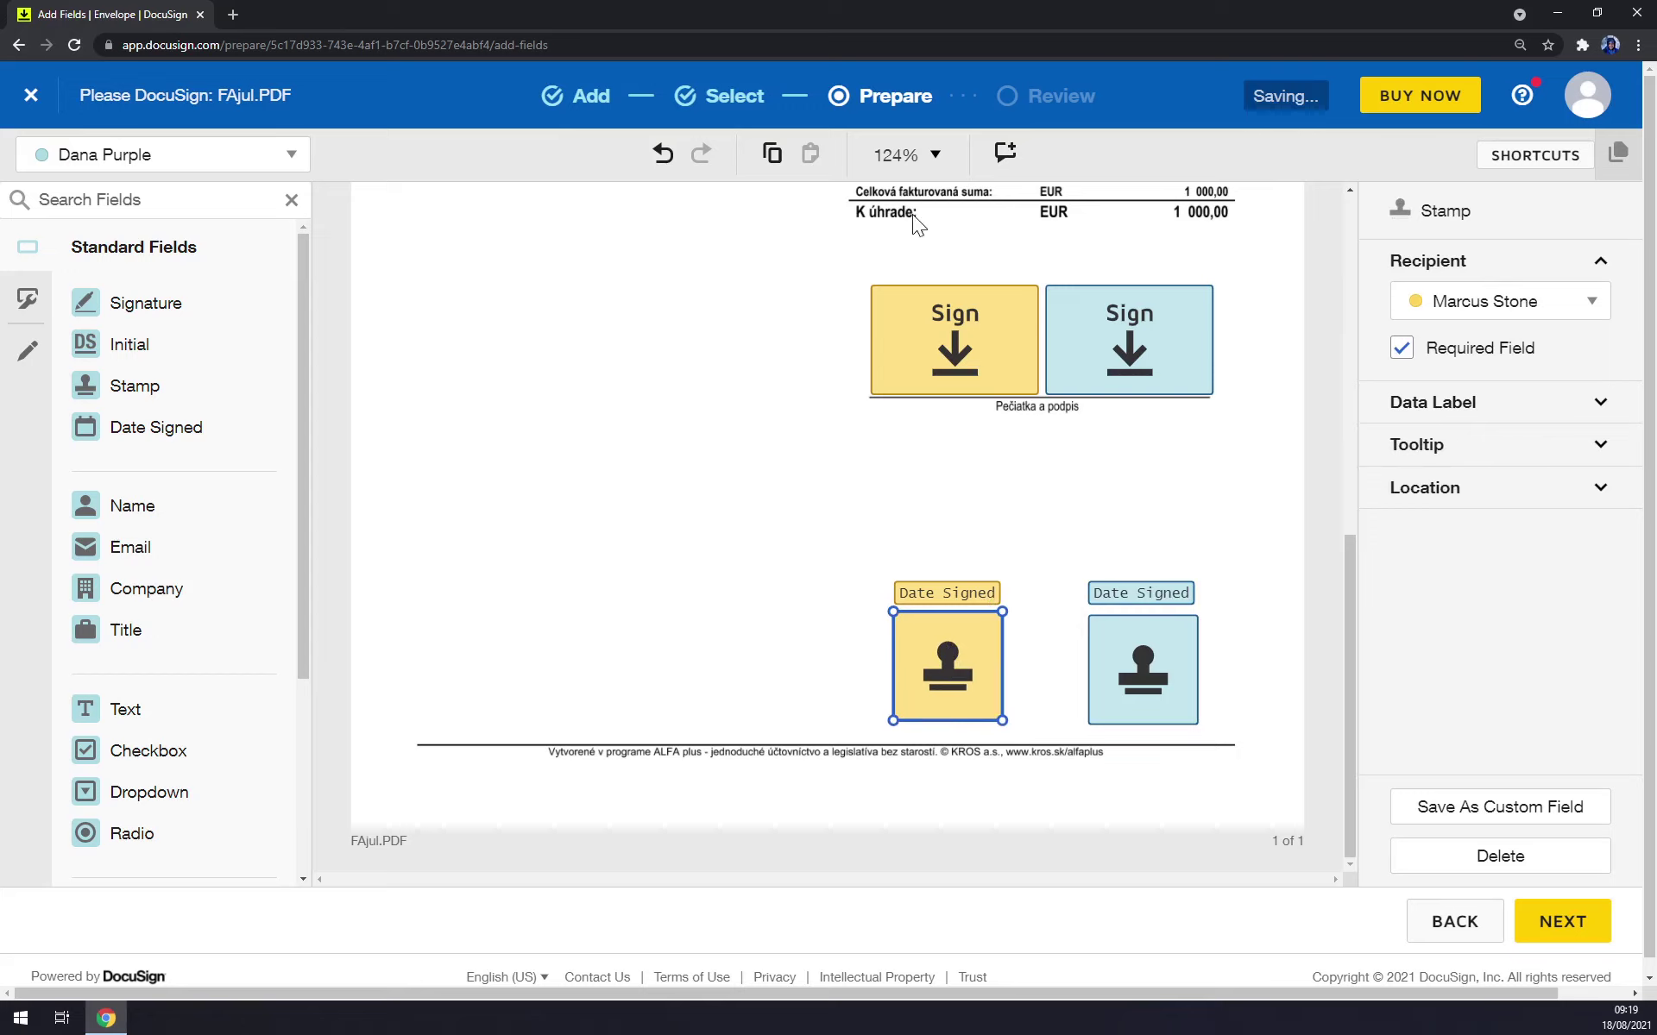
{"action": "left_click", "coordinate": [939, 164]}
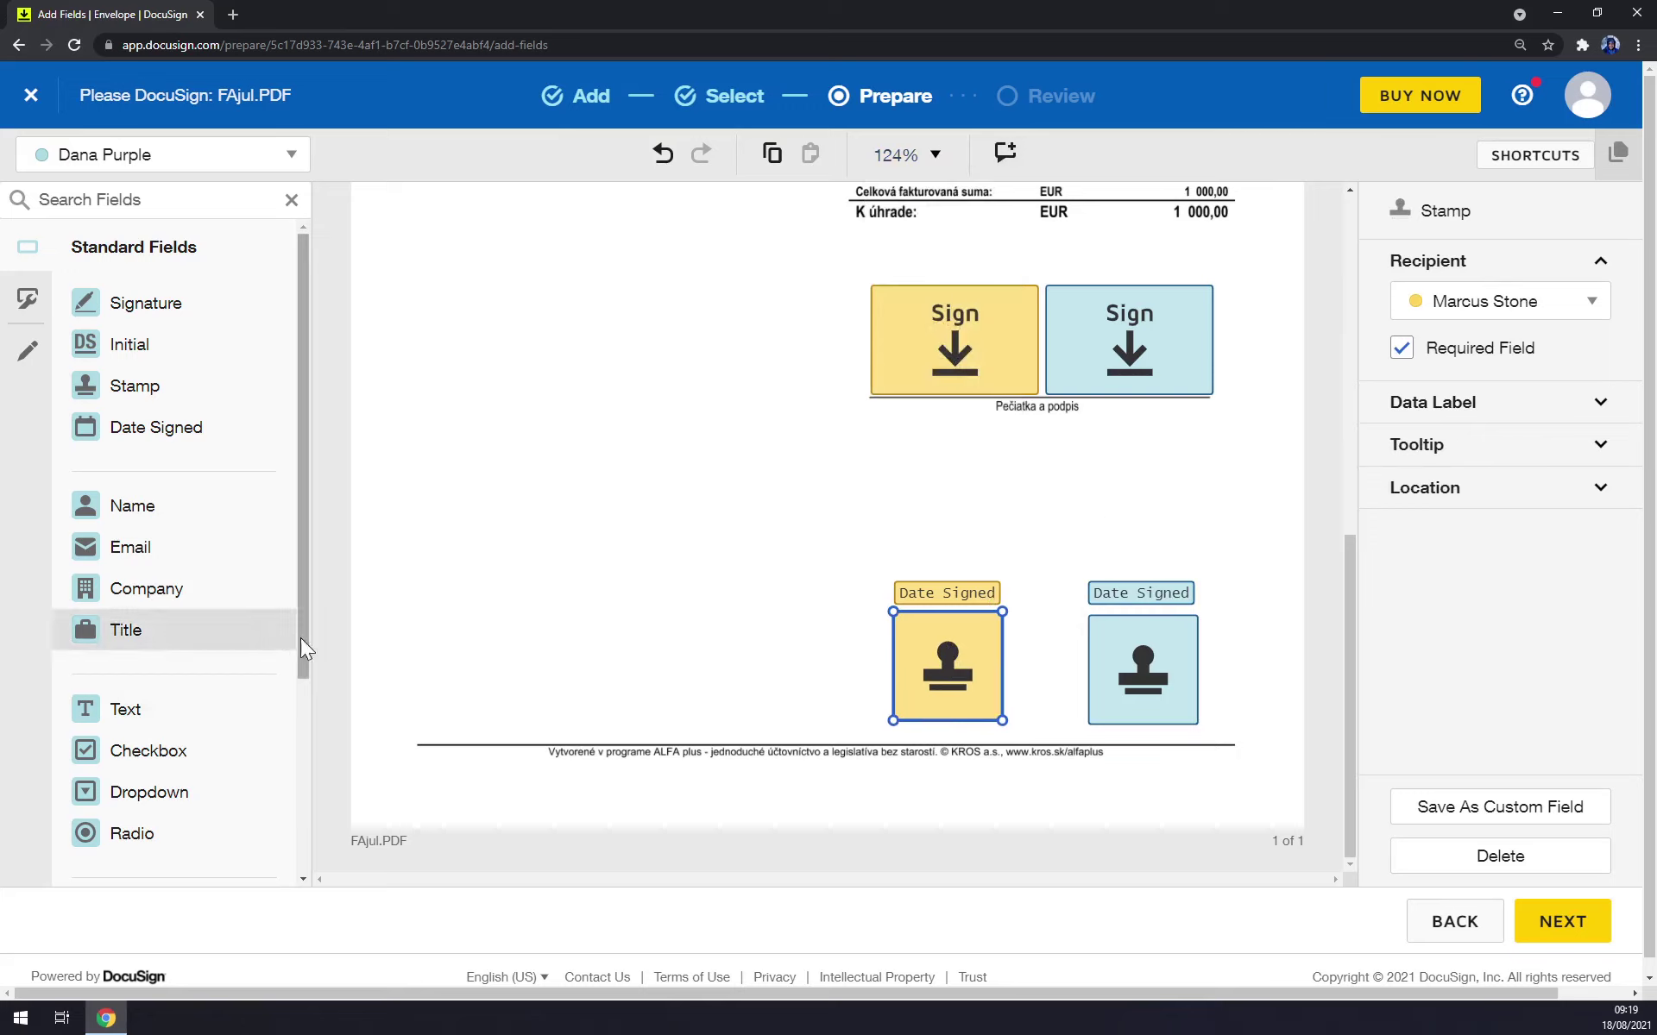
{"action": "scroll", "coordinate": [222, 639], "scroll_direction": "down", "scroll_amount": 3}
{"action": "scroll", "coordinate": [225, 643], "scroll_direction": "up", "scroll_amount": 3}
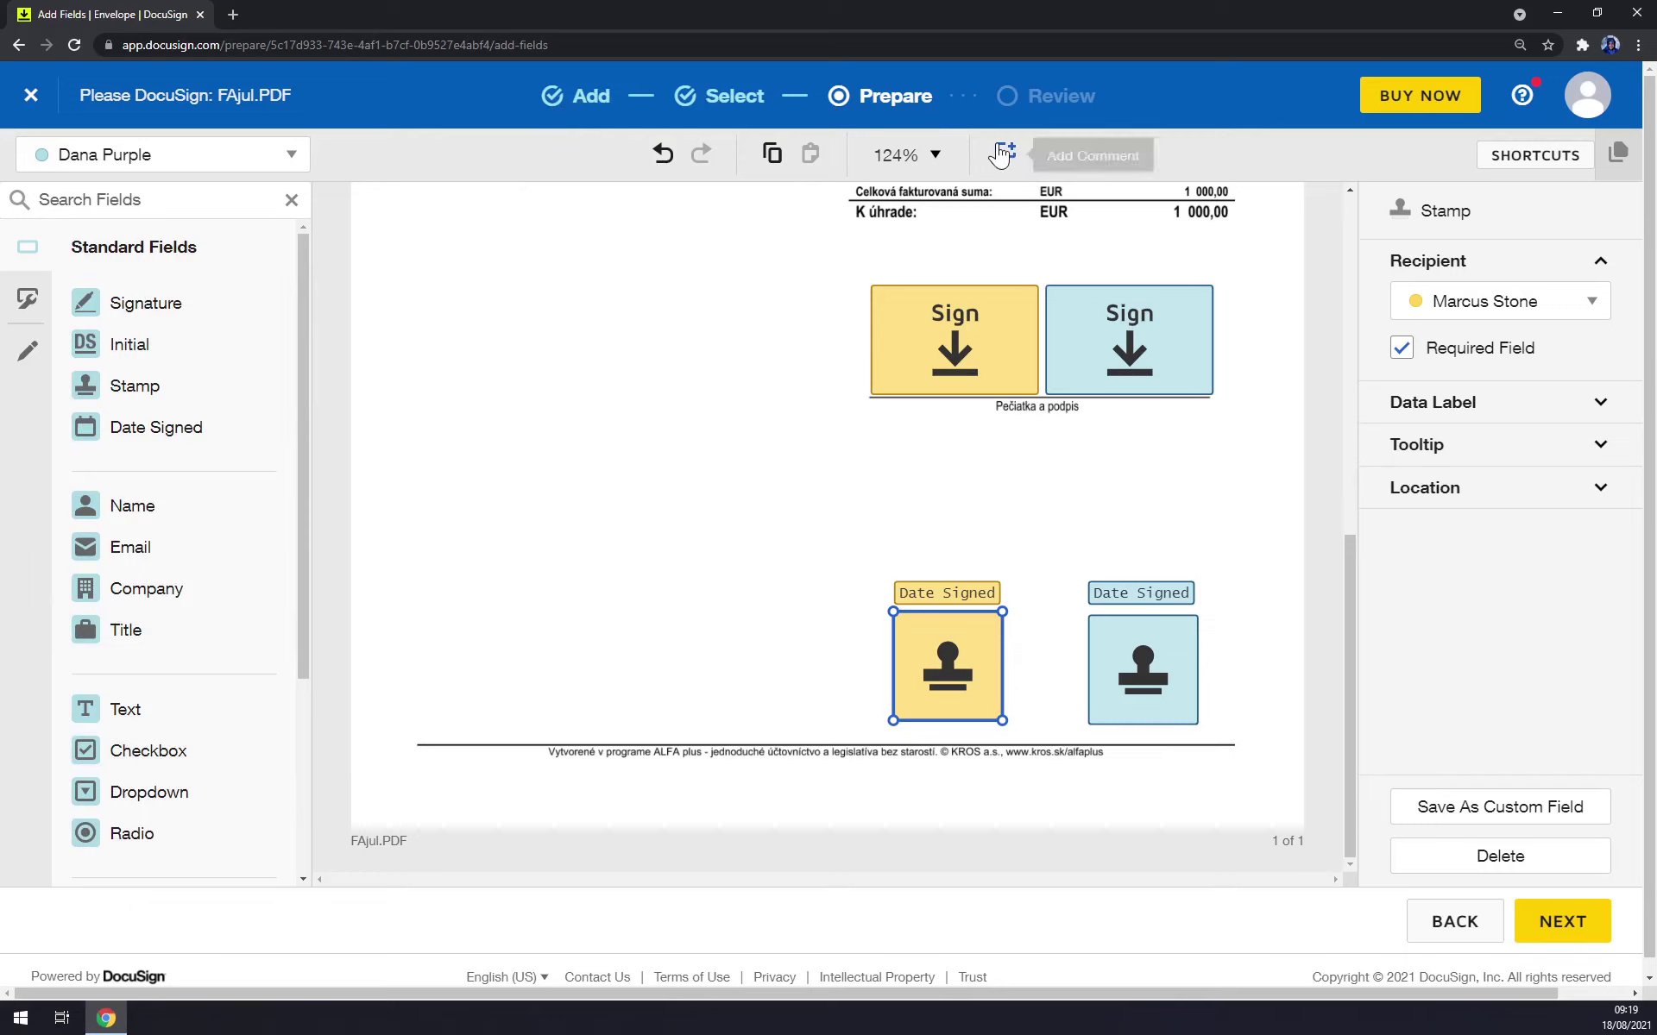
{"action": "left_click", "coordinate": [906, 154]}
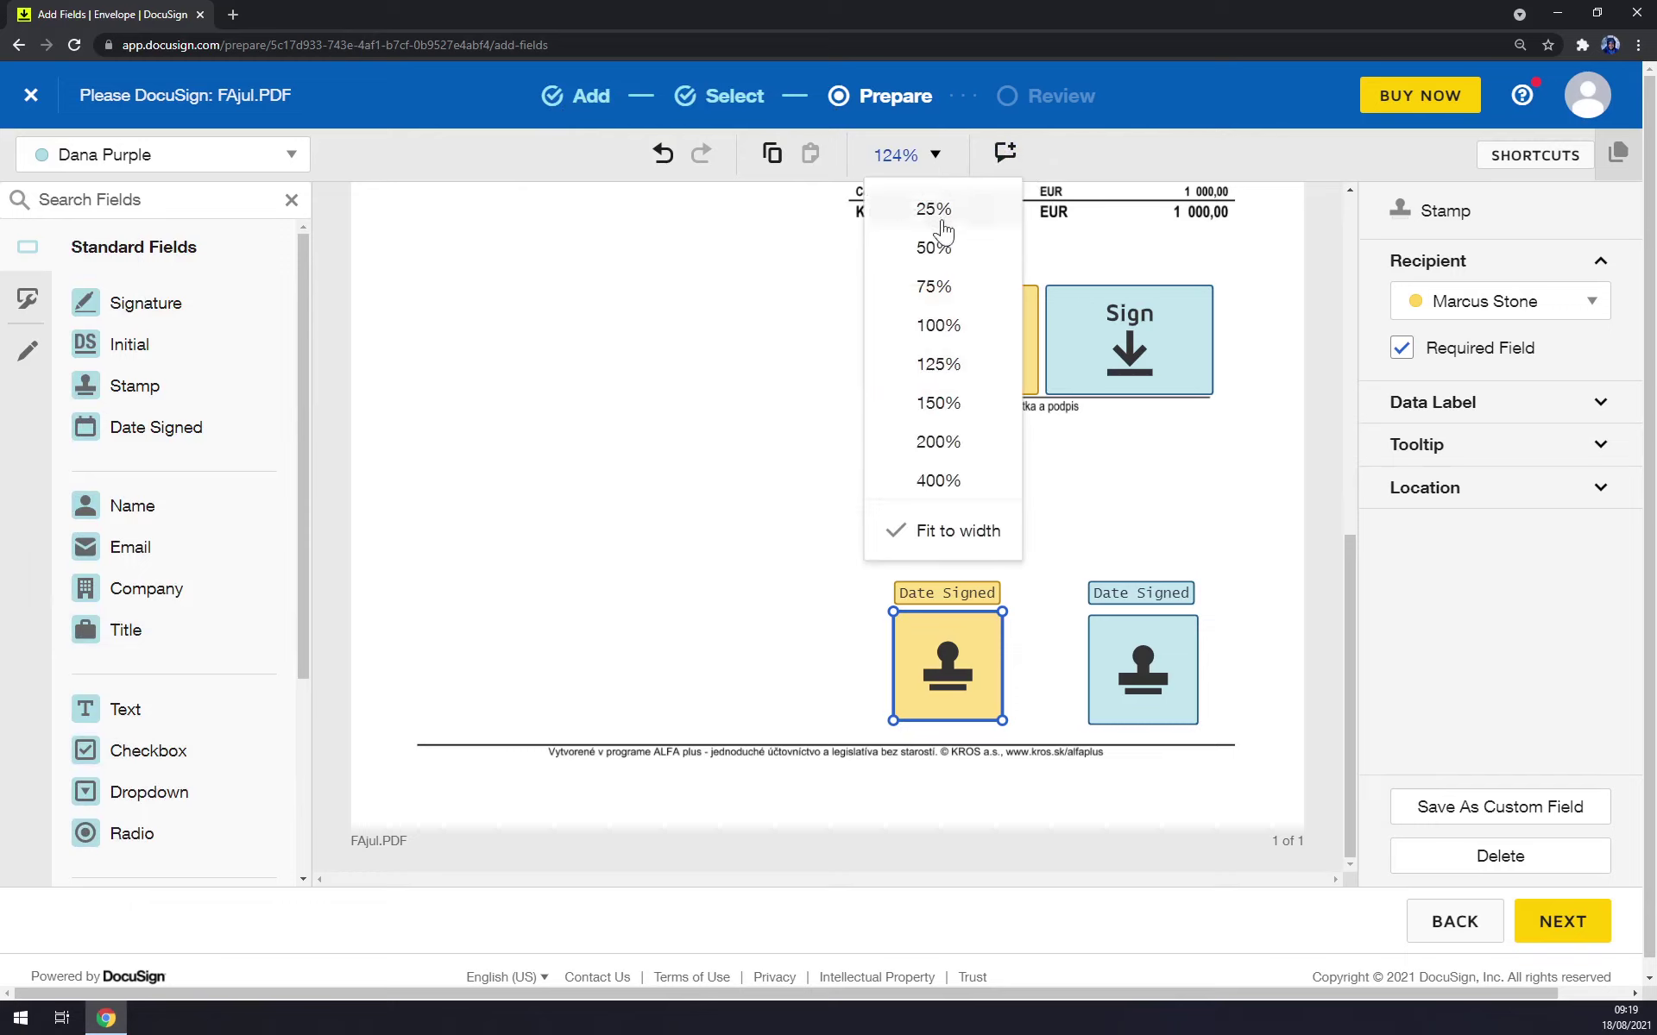
{"action": "left_click", "coordinate": [947, 325]}
{"action": "scroll", "coordinate": [852, 404], "scroll_direction": "down", "scroll_amount": 1}
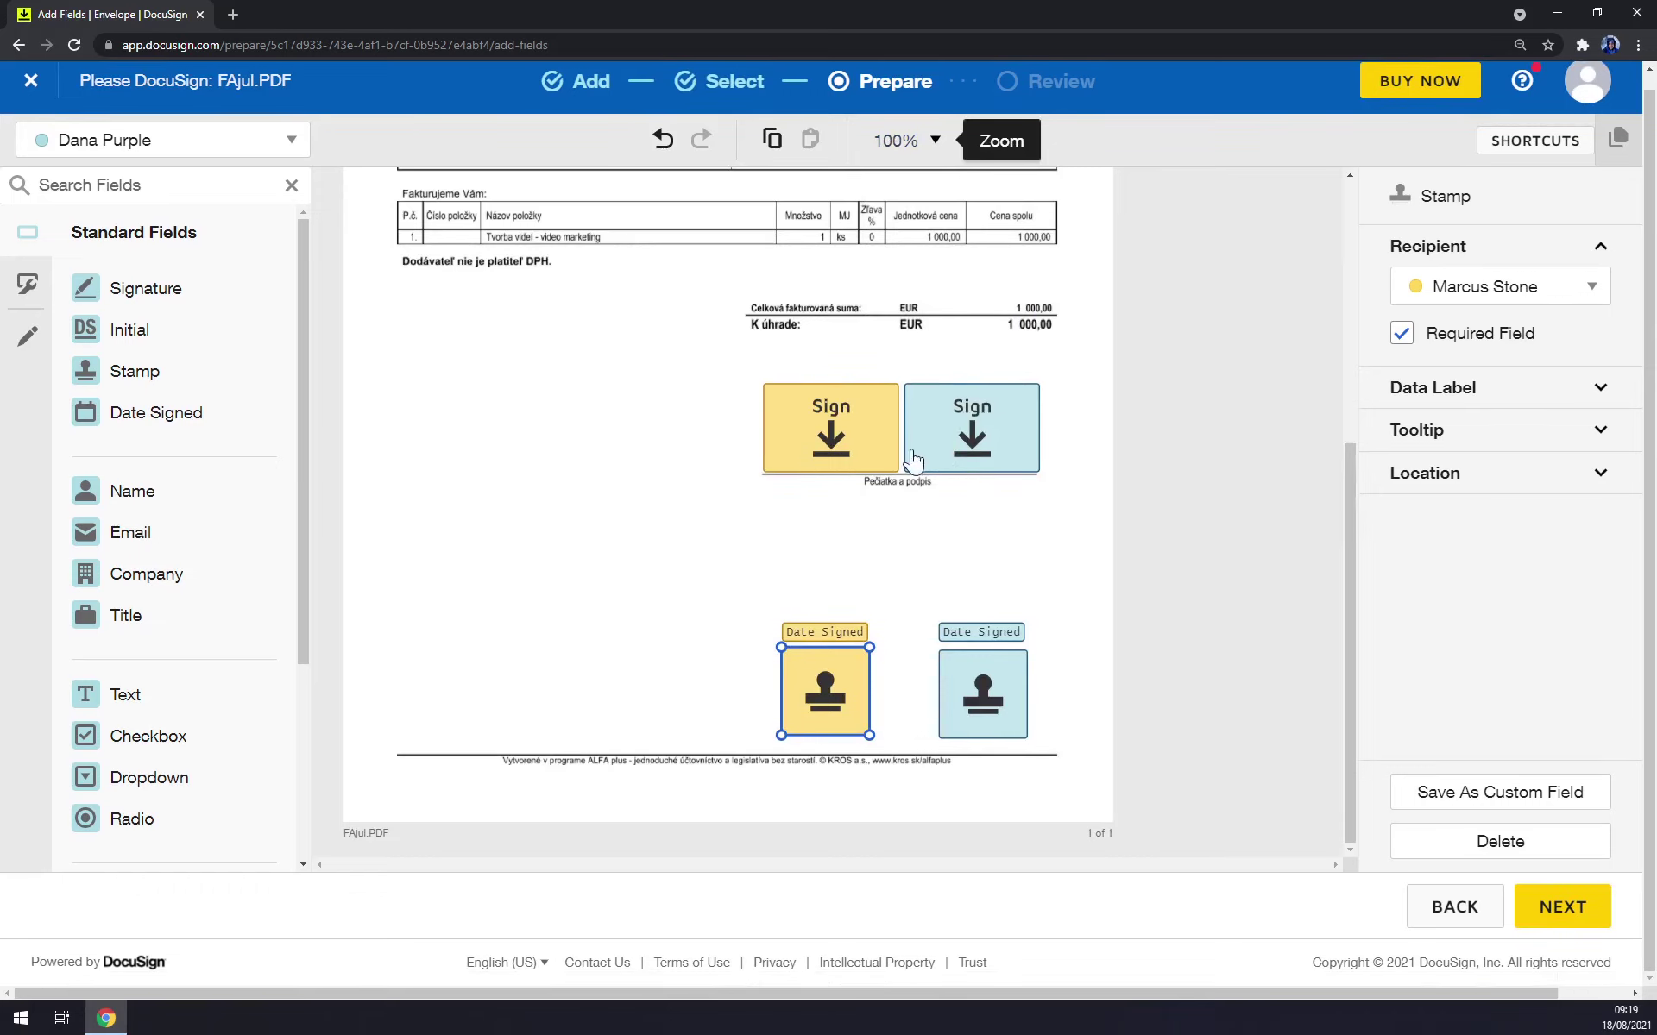
{"action": "left_click", "coordinate": [902, 145]}
{"action": "left_click", "coordinate": [961, 352]}
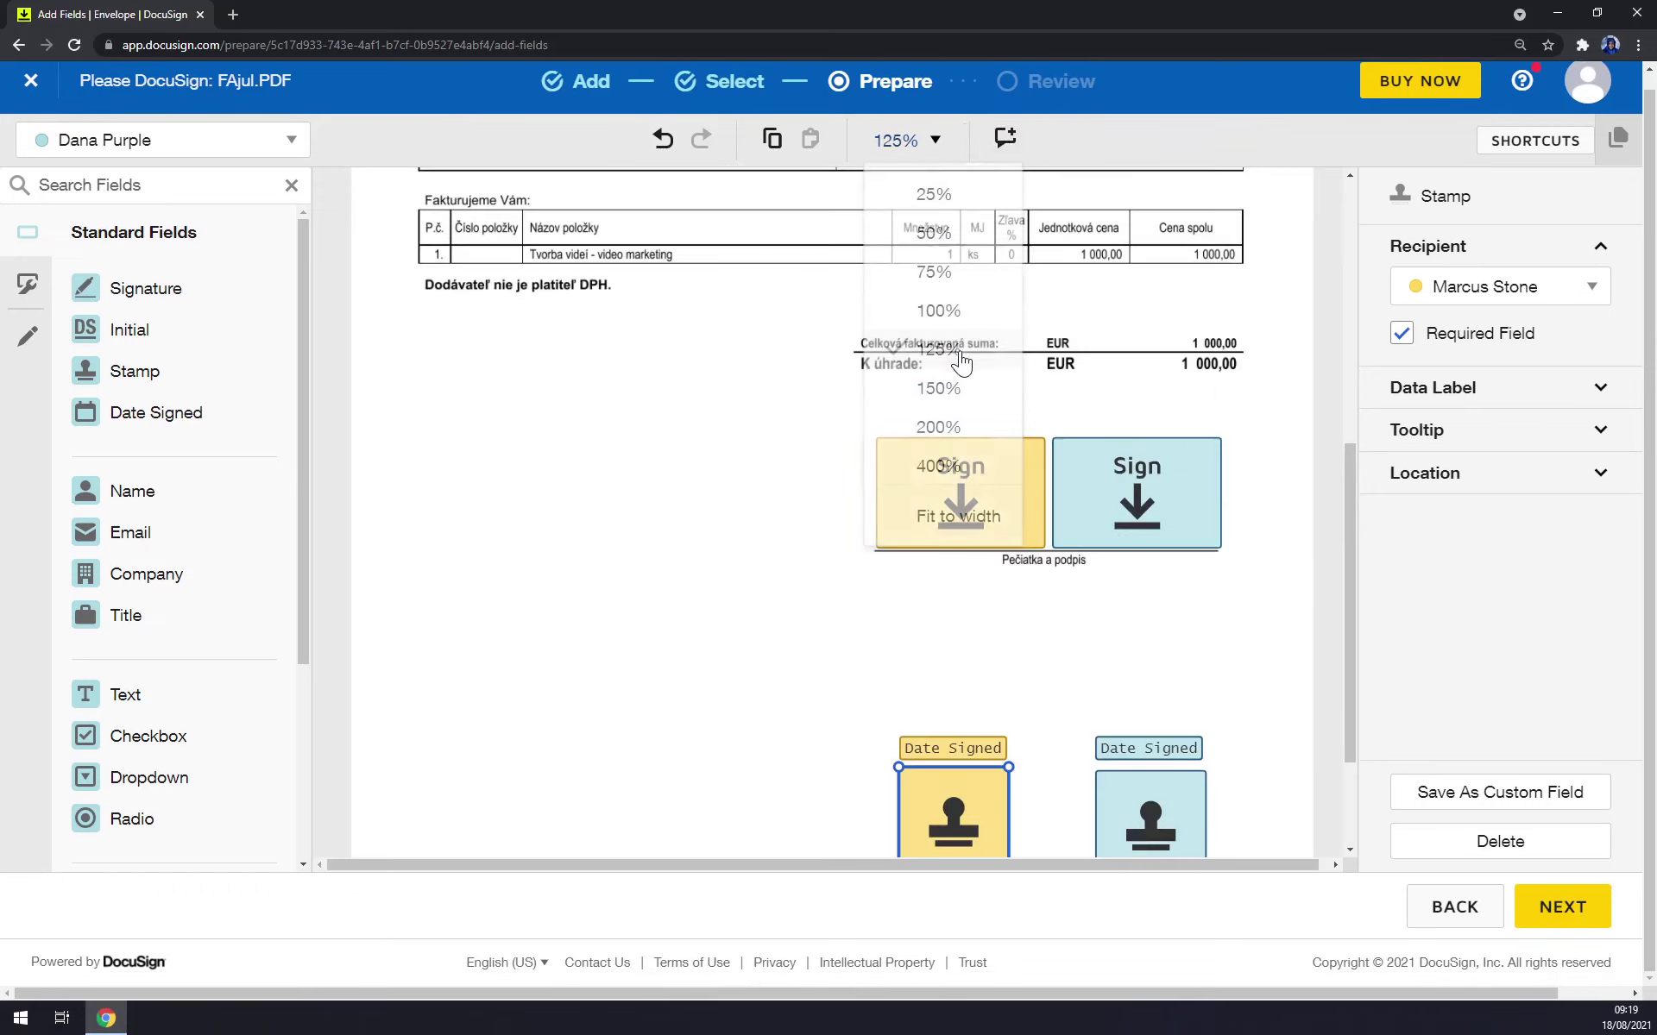
{"action": "scroll", "coordinate": [720, 441], "scroll_direction": "down", "scroll_amount": 2}
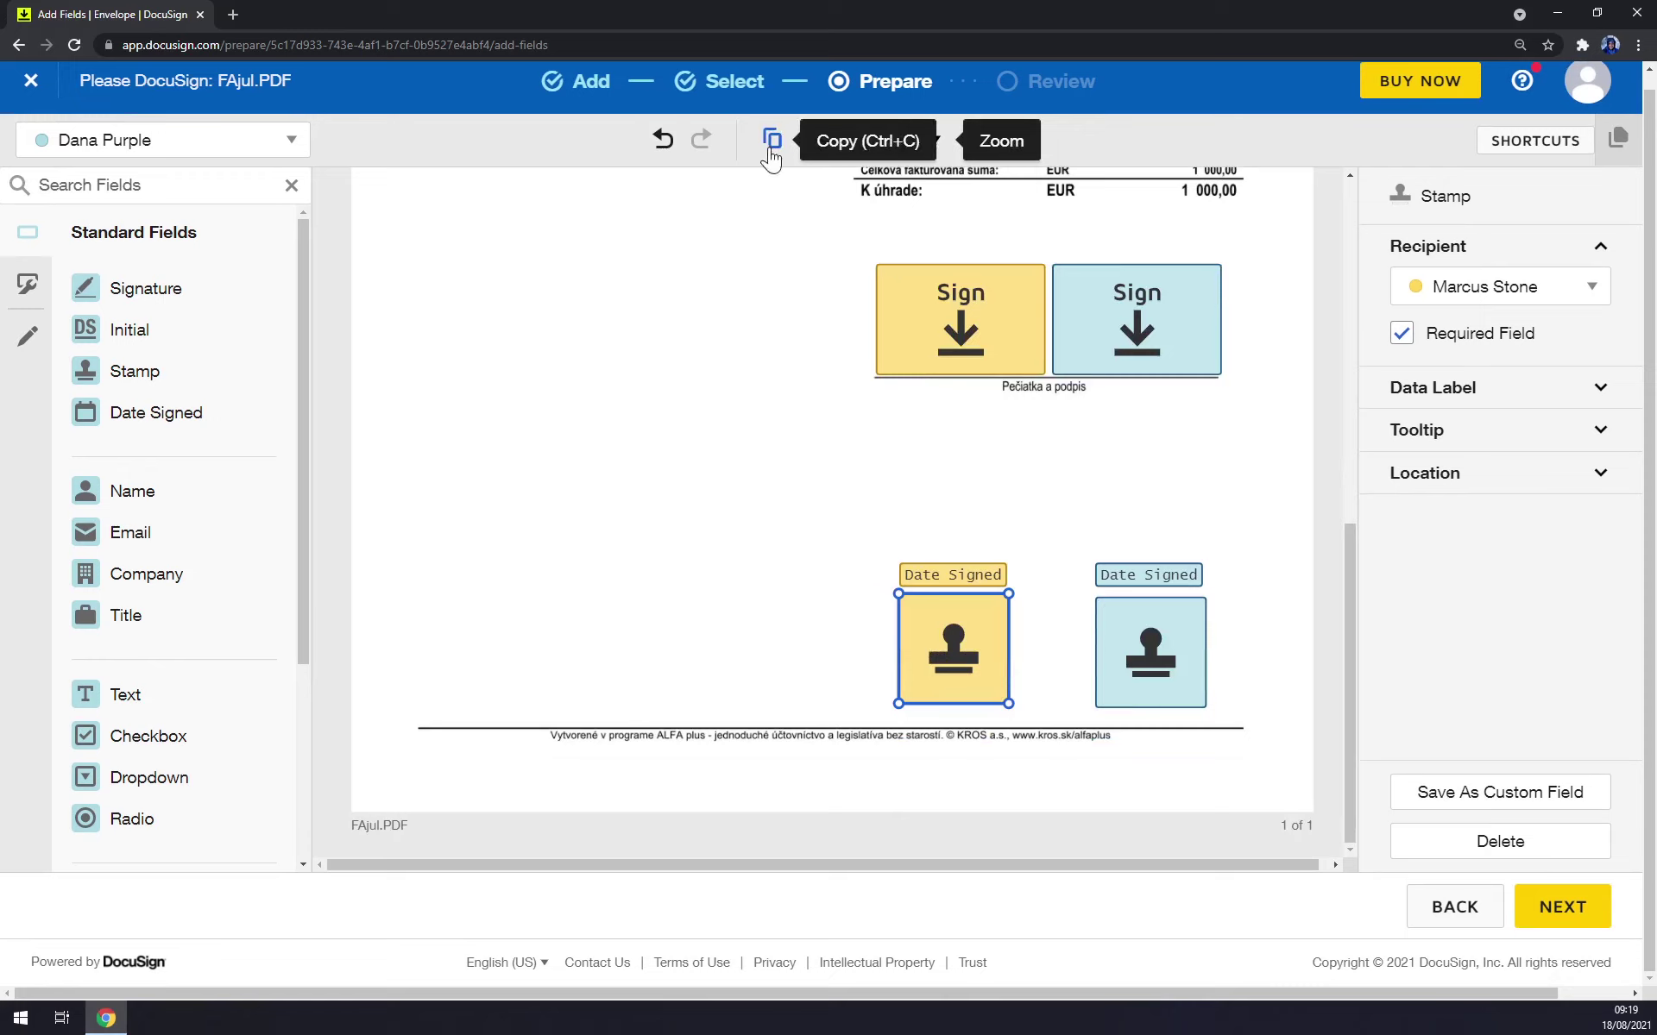
Confirm the stamp's recipient assignment and continue to the Review and Send page.
{"action": "left_click", "coordinate": [1520, 292]}
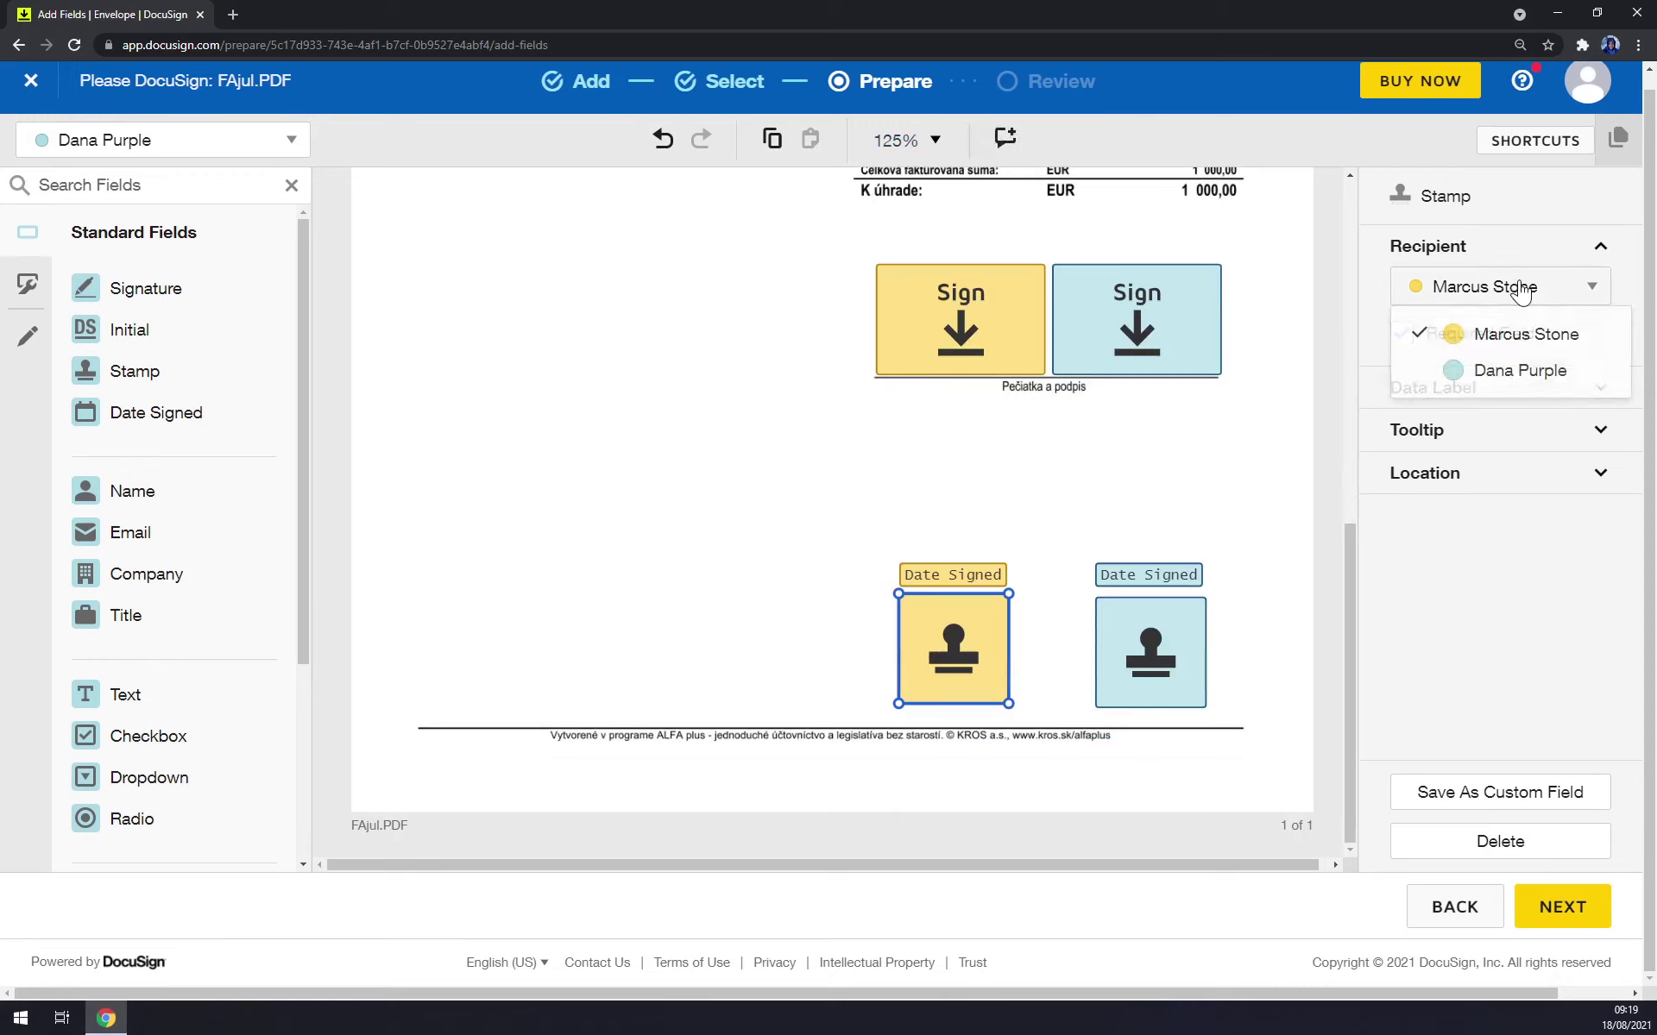
{"action": "left_click", "coordinate": [1498, 285]}
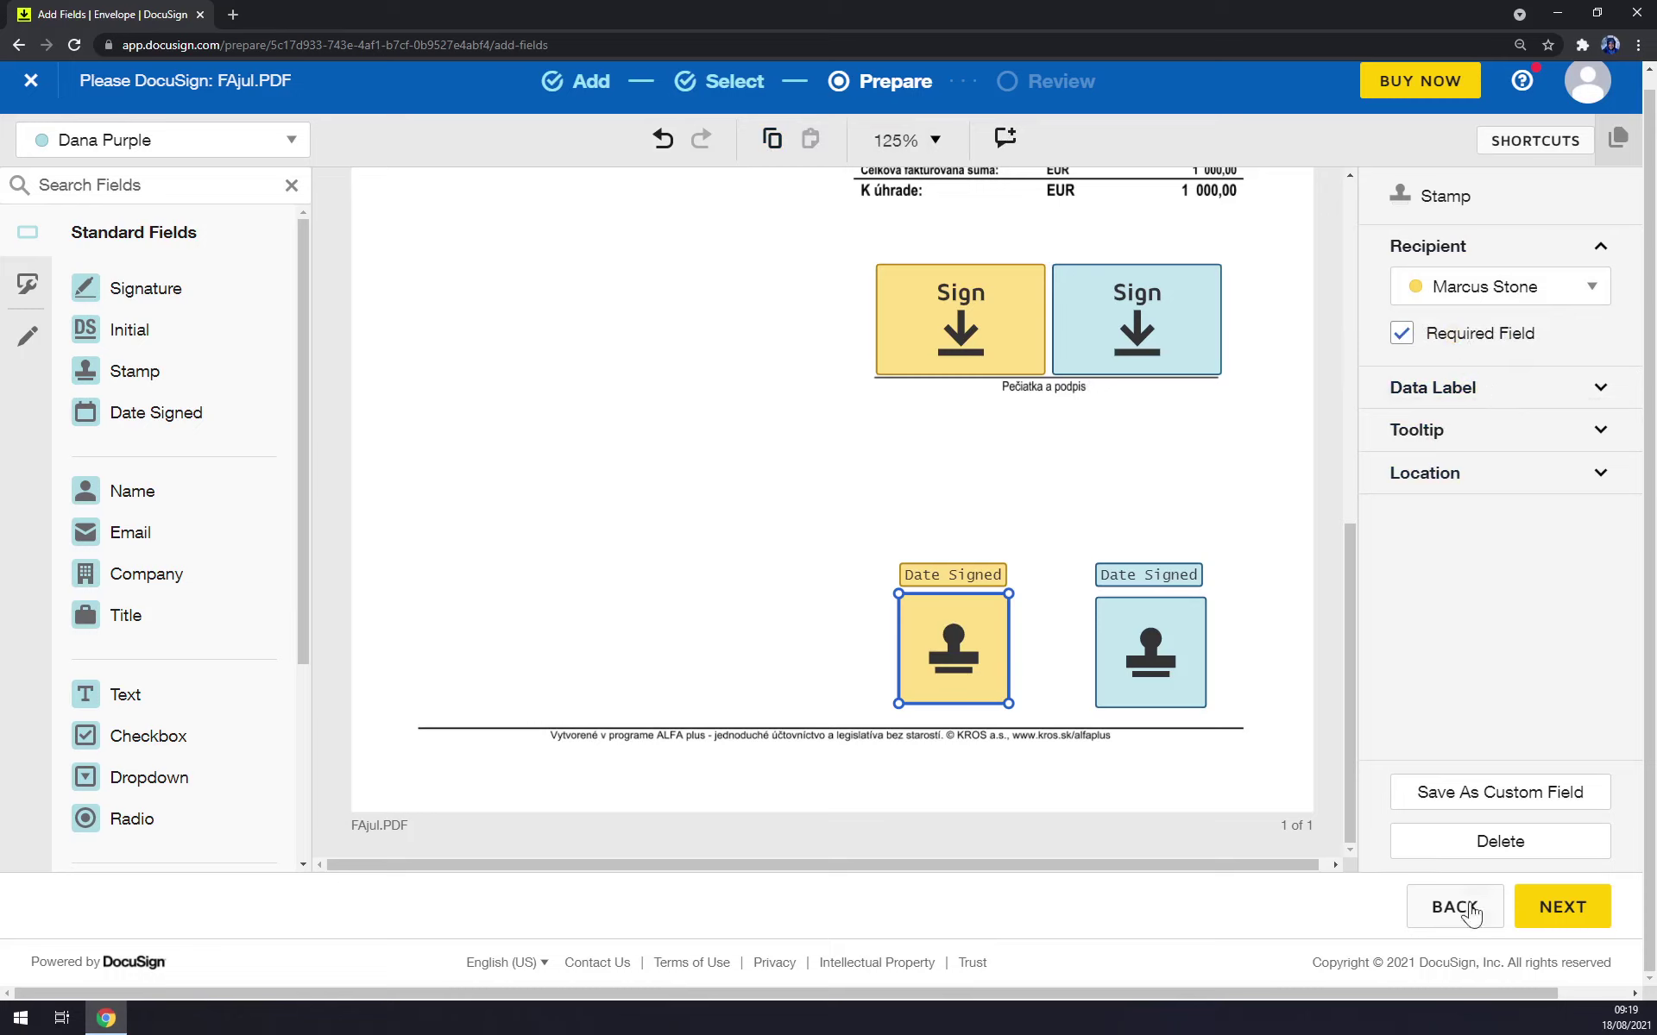
{"action": "left_click", "coordinate": [1561, 906]}
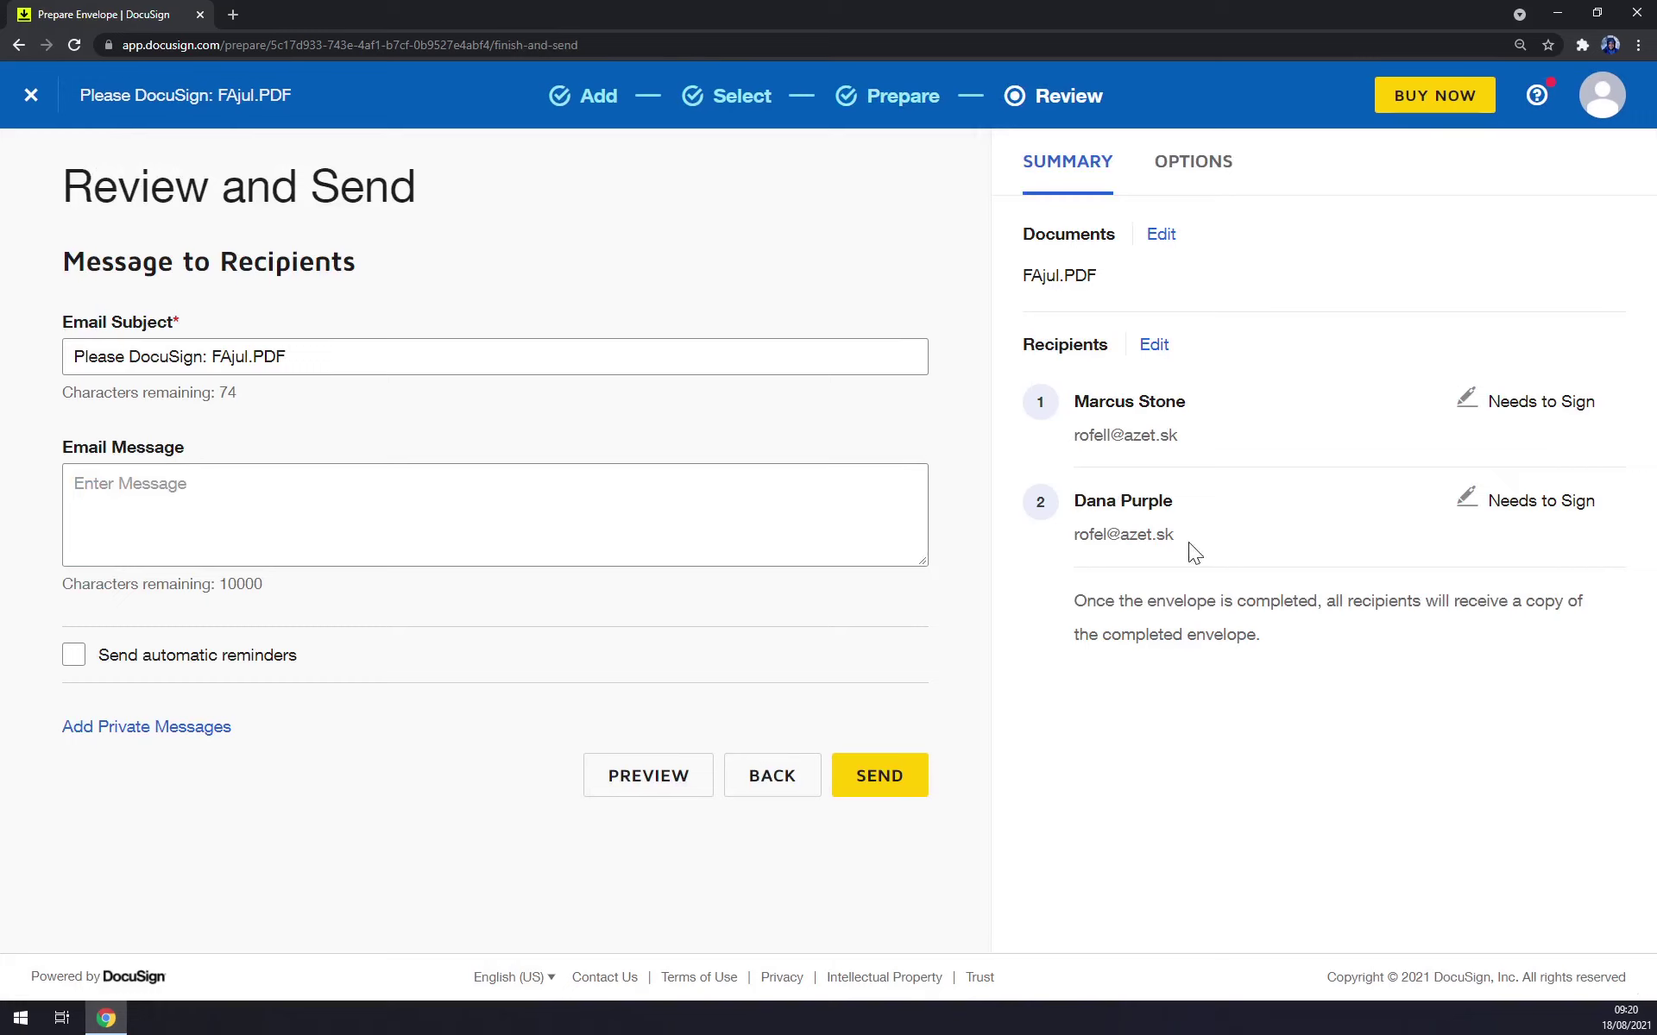
Enter 'Please sign asap' as the email message and send the envelope to both signers.
{"action": "left_click_drag", "start_coordinate": [1188, 541], "coordinate": [1073, 493]}
{"action": "left_click", "coordinate": [74, 484]}
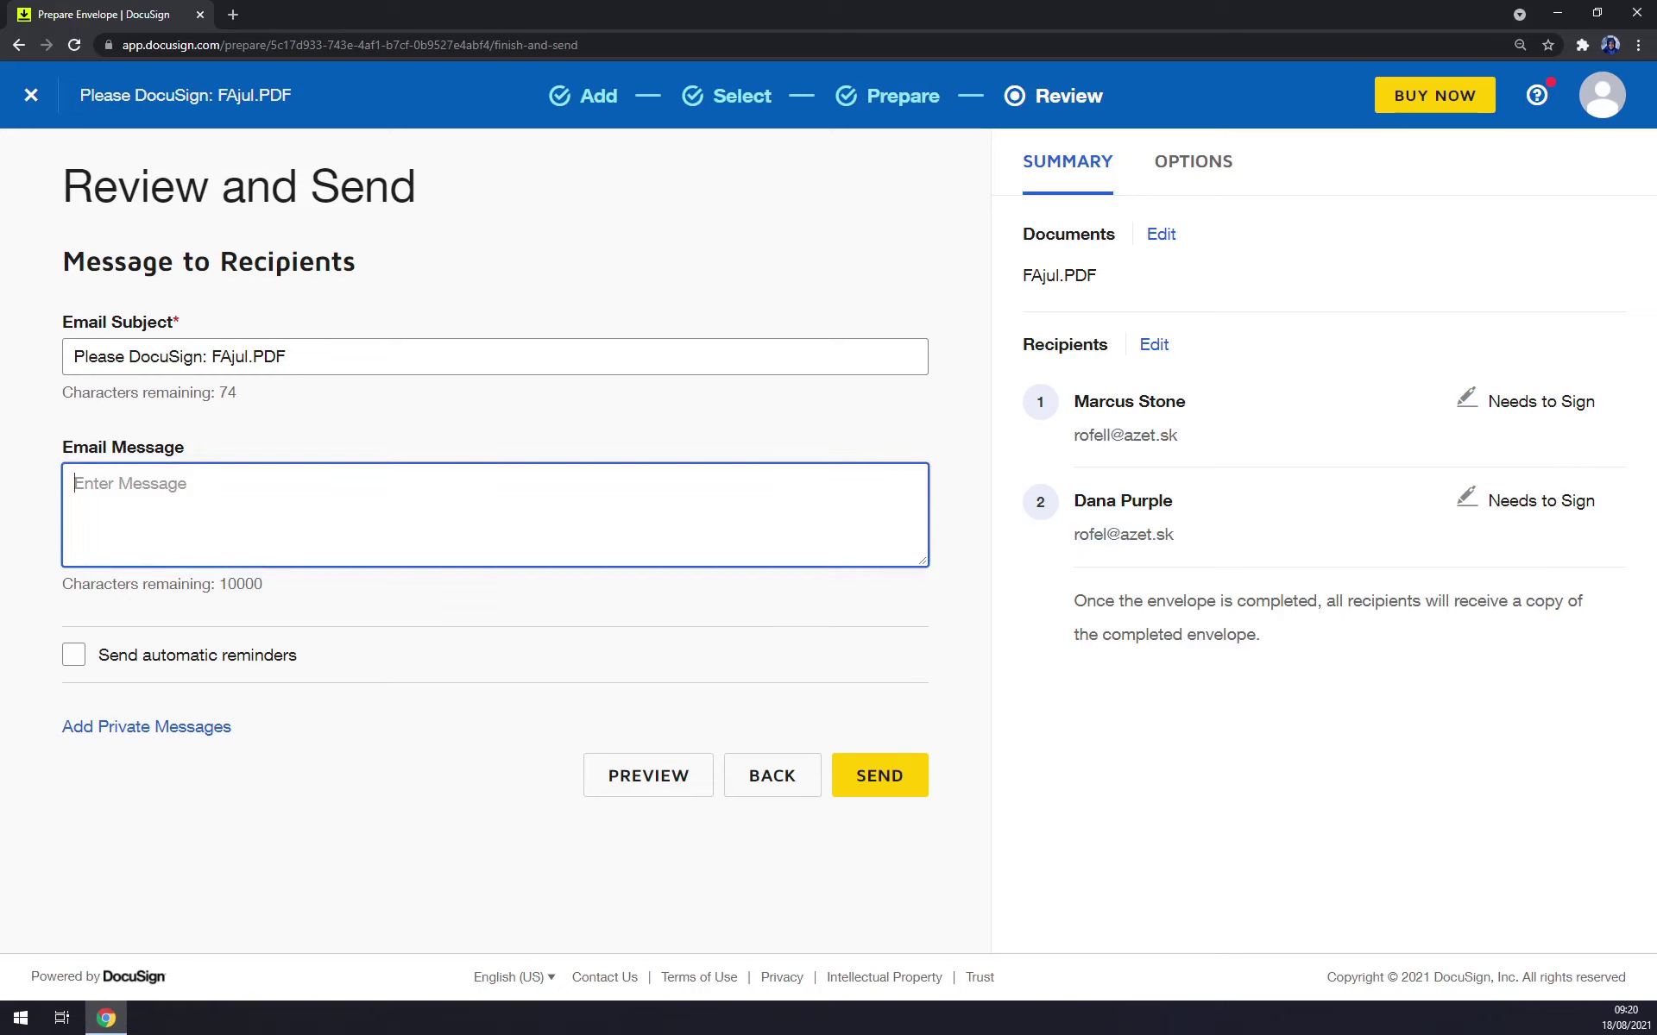
{"action": "type", "text": "Please sign asap"}
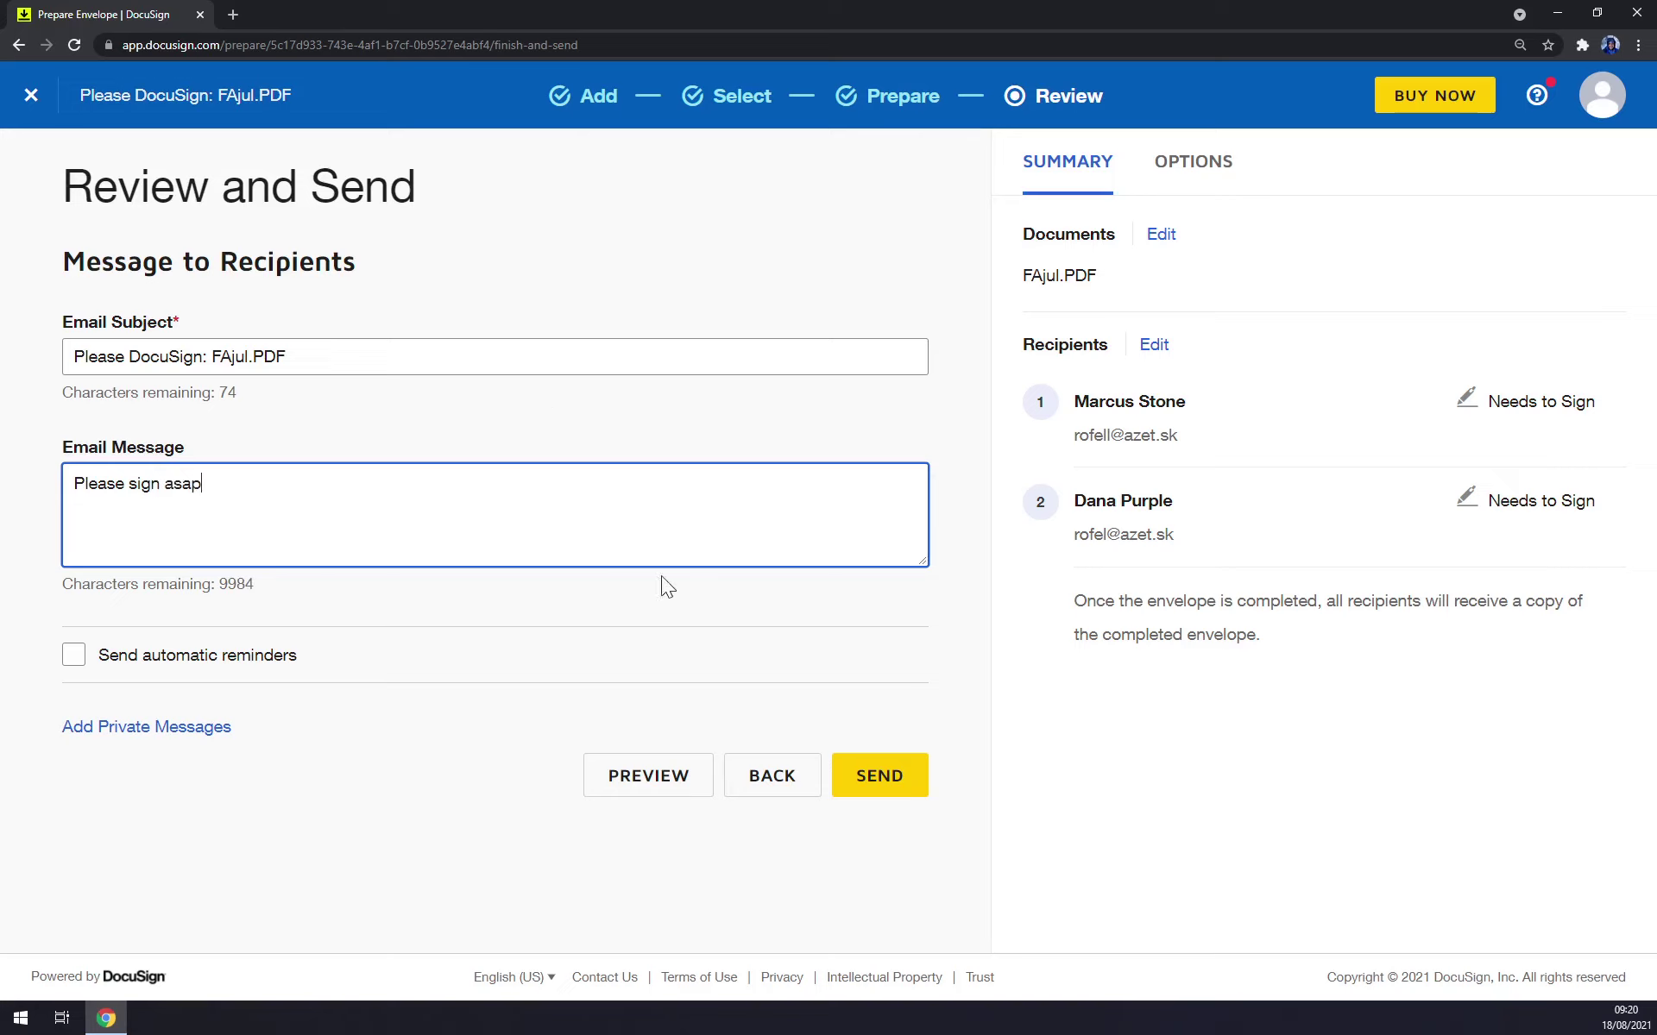
{"action": "left_click", "coordinate": [888, 793]}
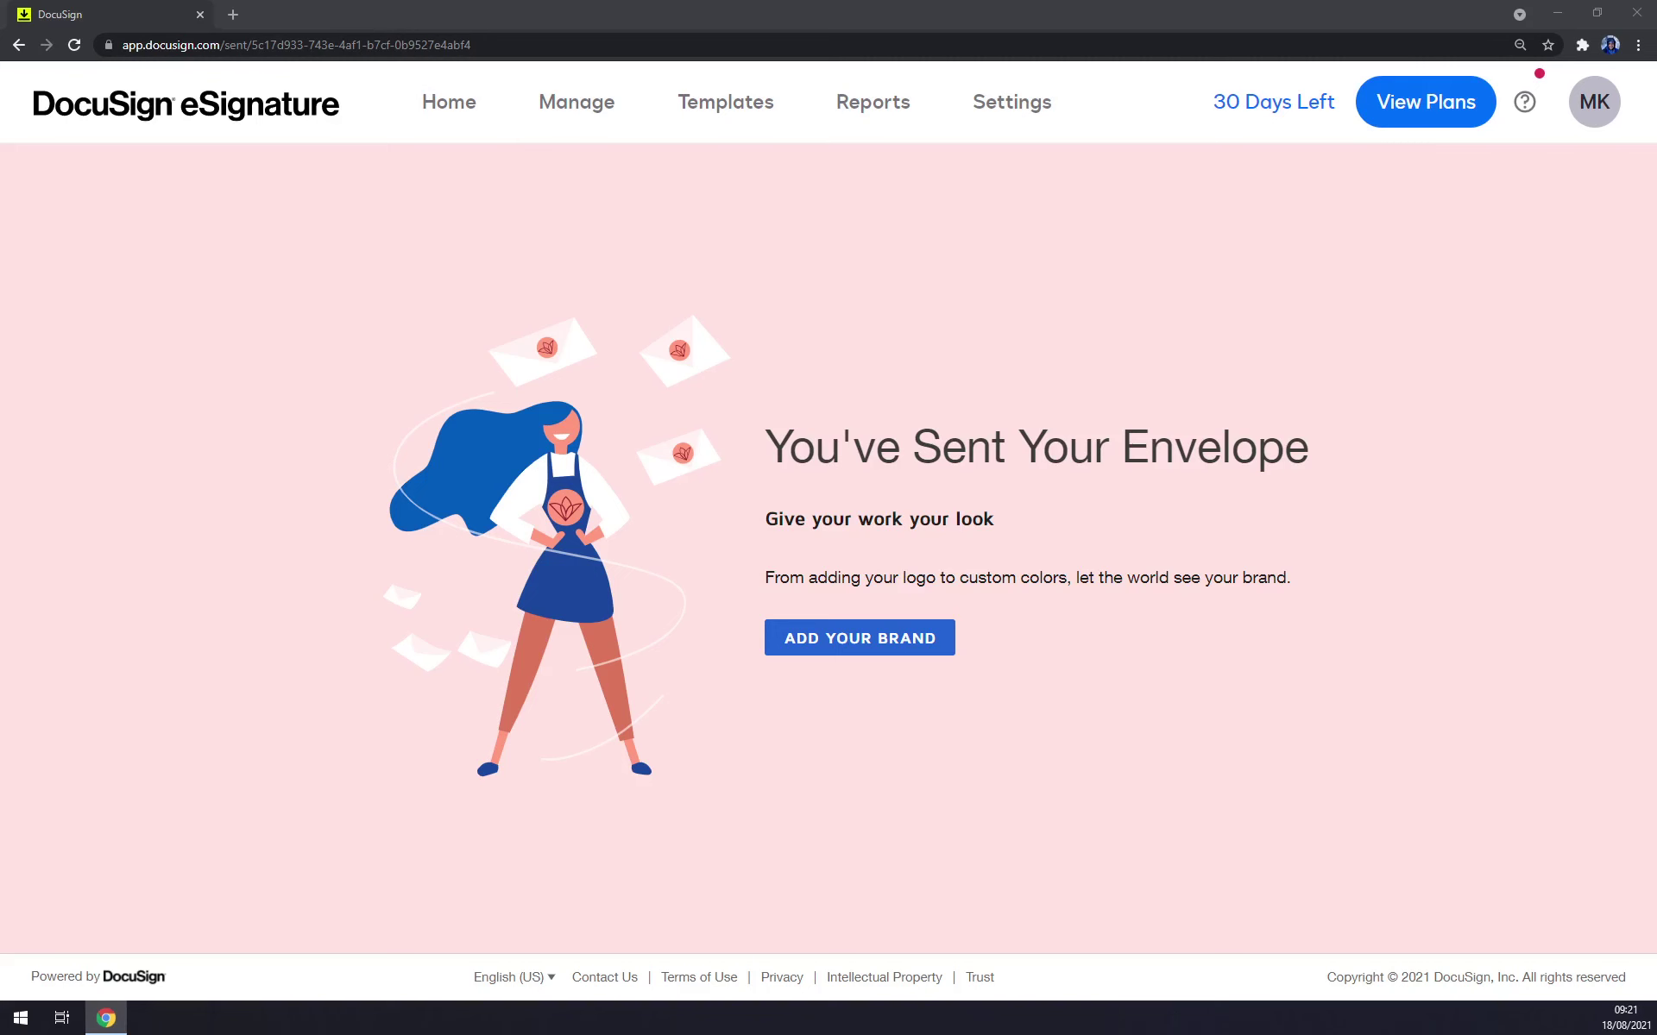
Reopen the Azet mail tab to view the received 'Please DocuSign: FAjul.PDF' email.
{"action": "key", "text": "ctrl+shift+t"}
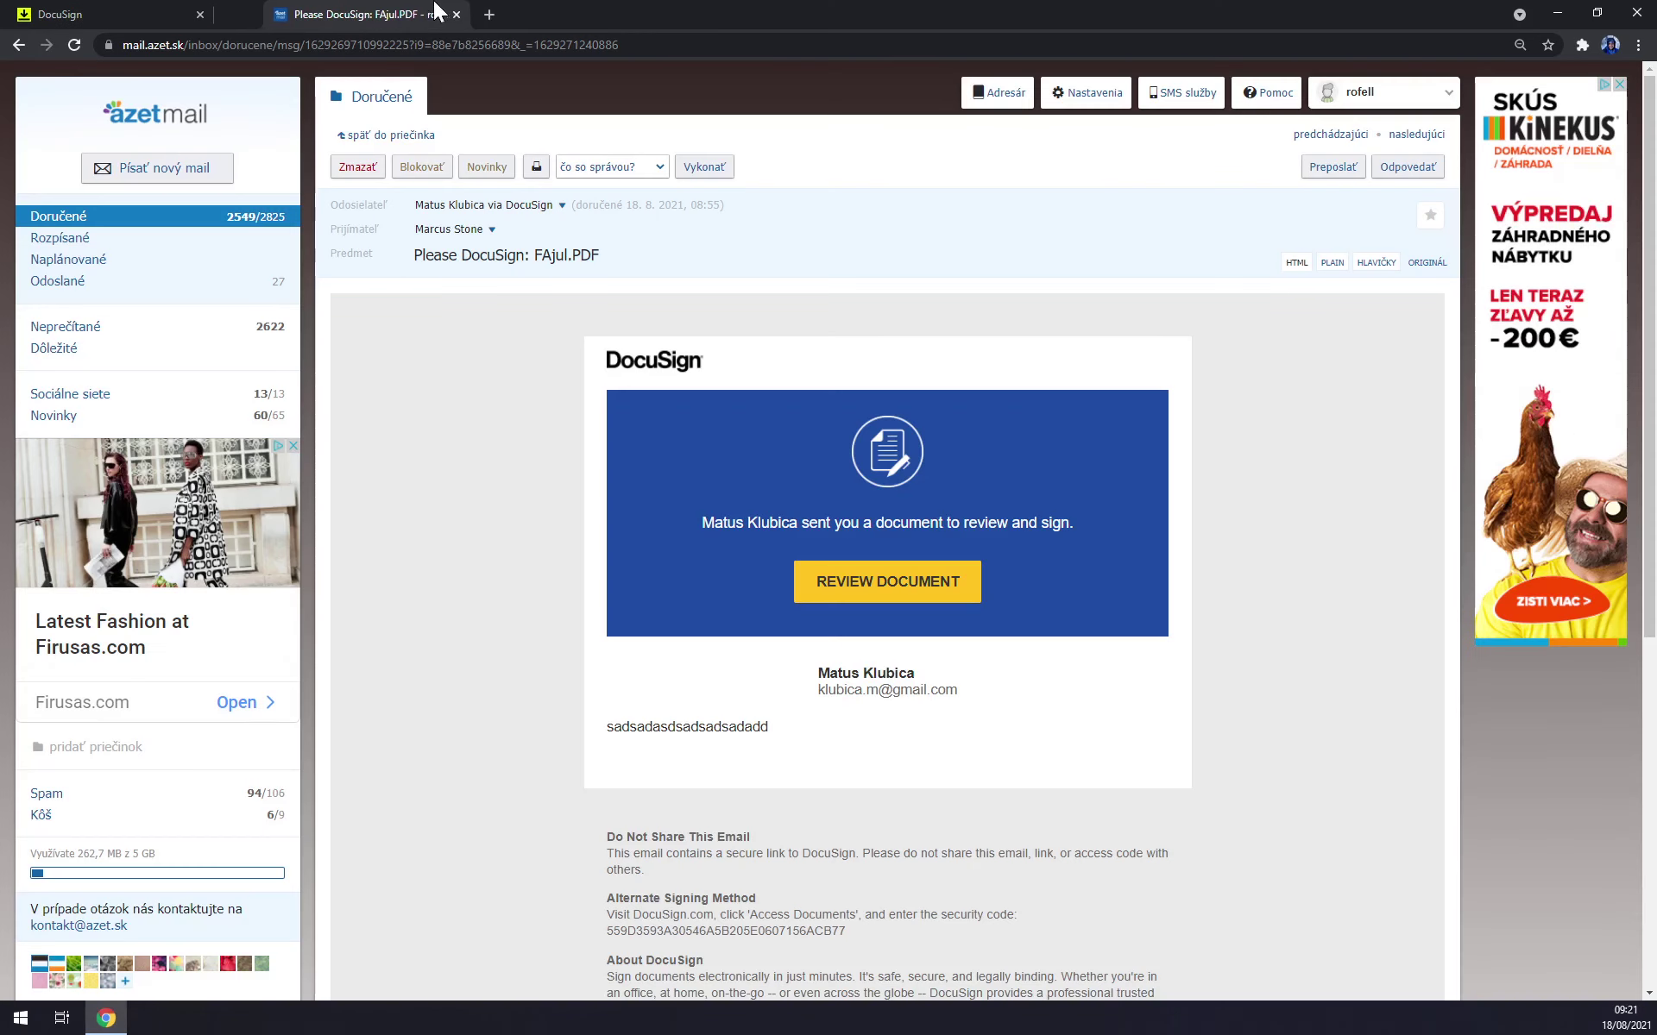
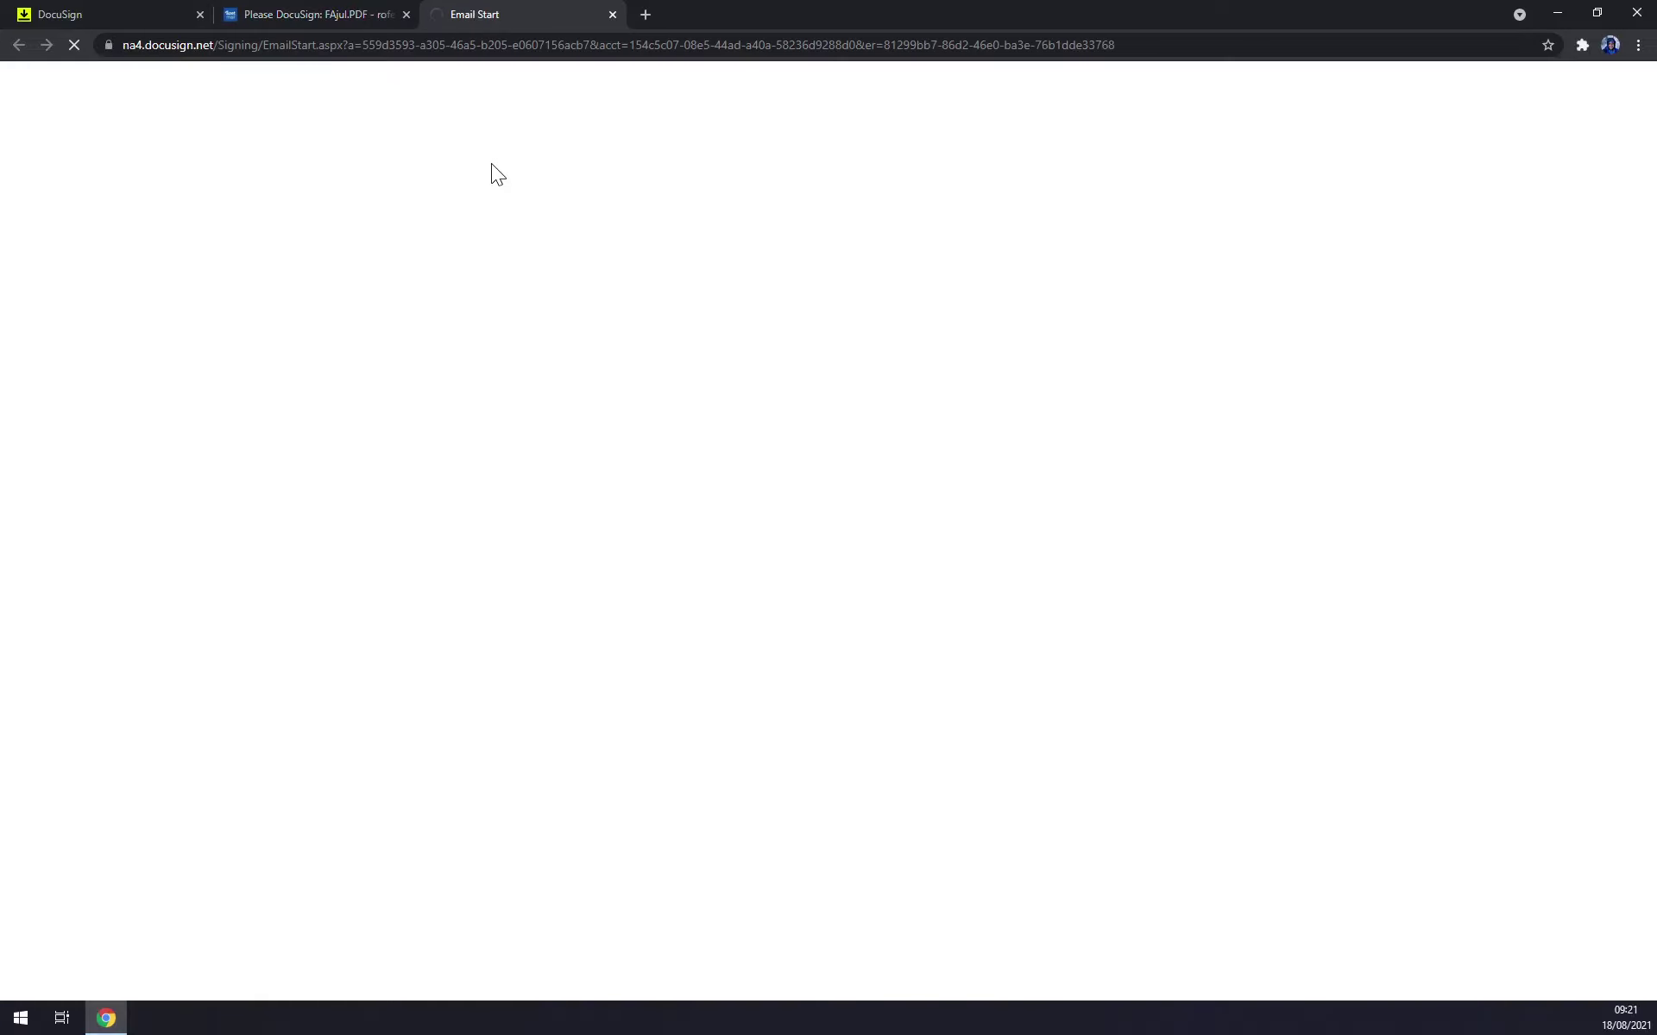
Go back to the invoice signing tab, continue into the document, and open the Sign field's signature form.
{"action": "left_click", "coordinate": [121, 15]}
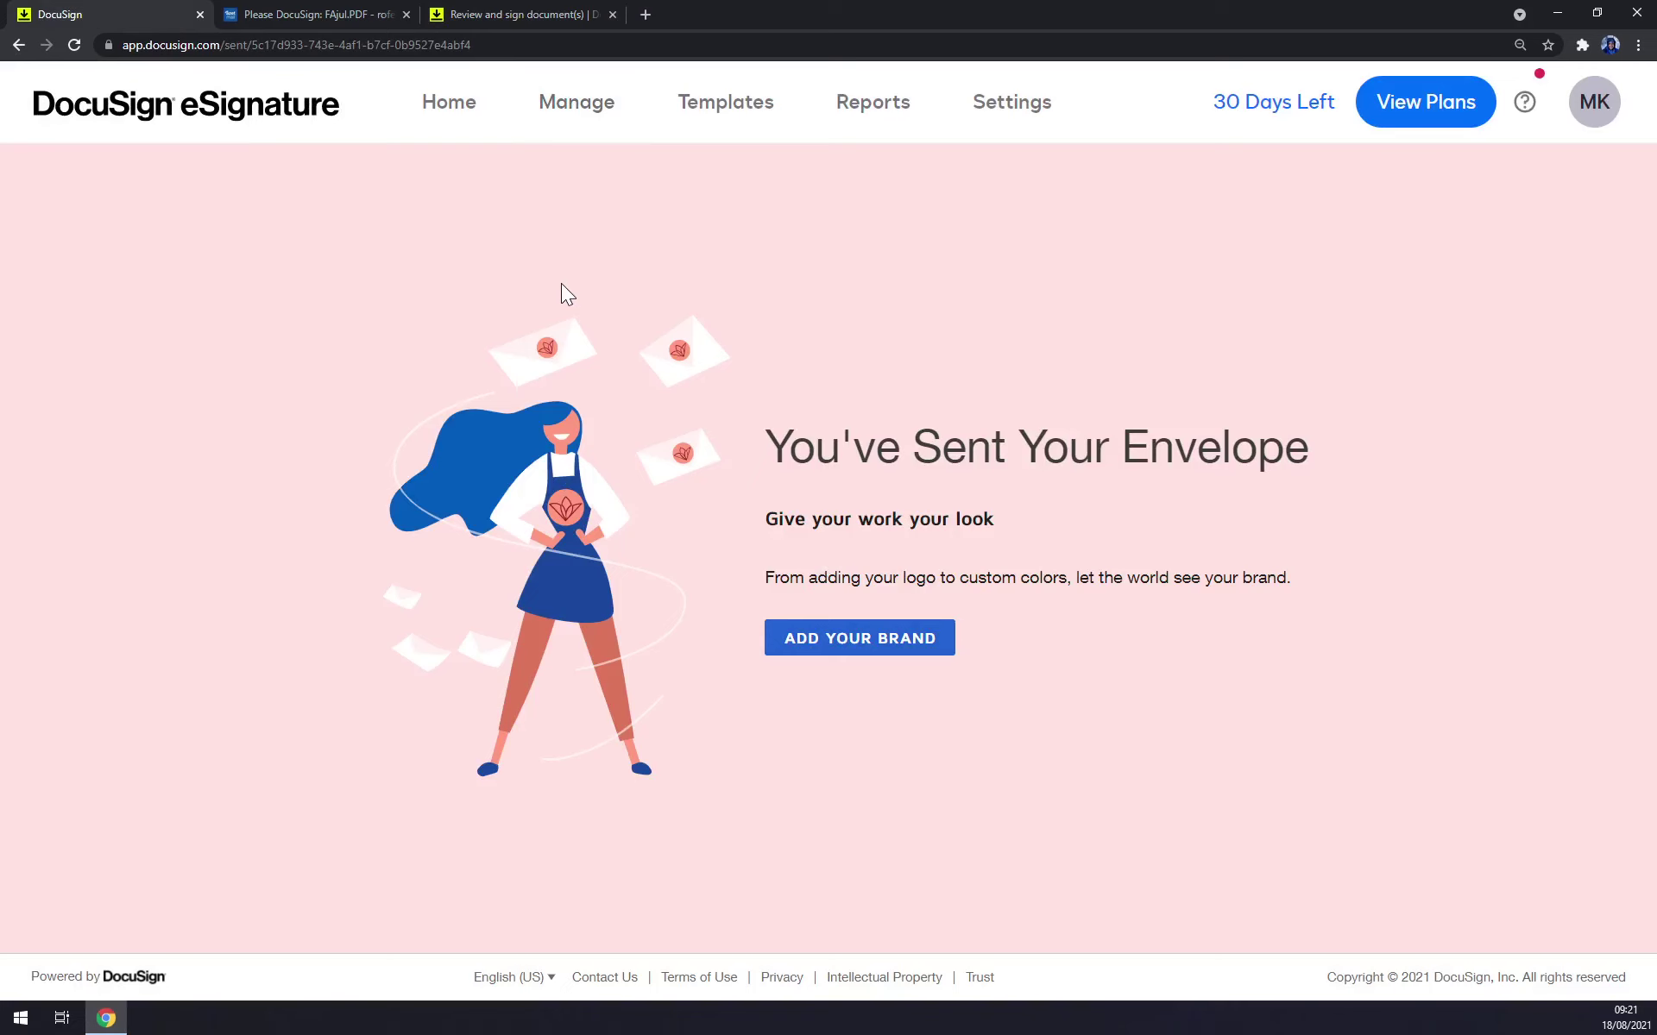
{"action": "left_click", "coordinate": [474, 15]}
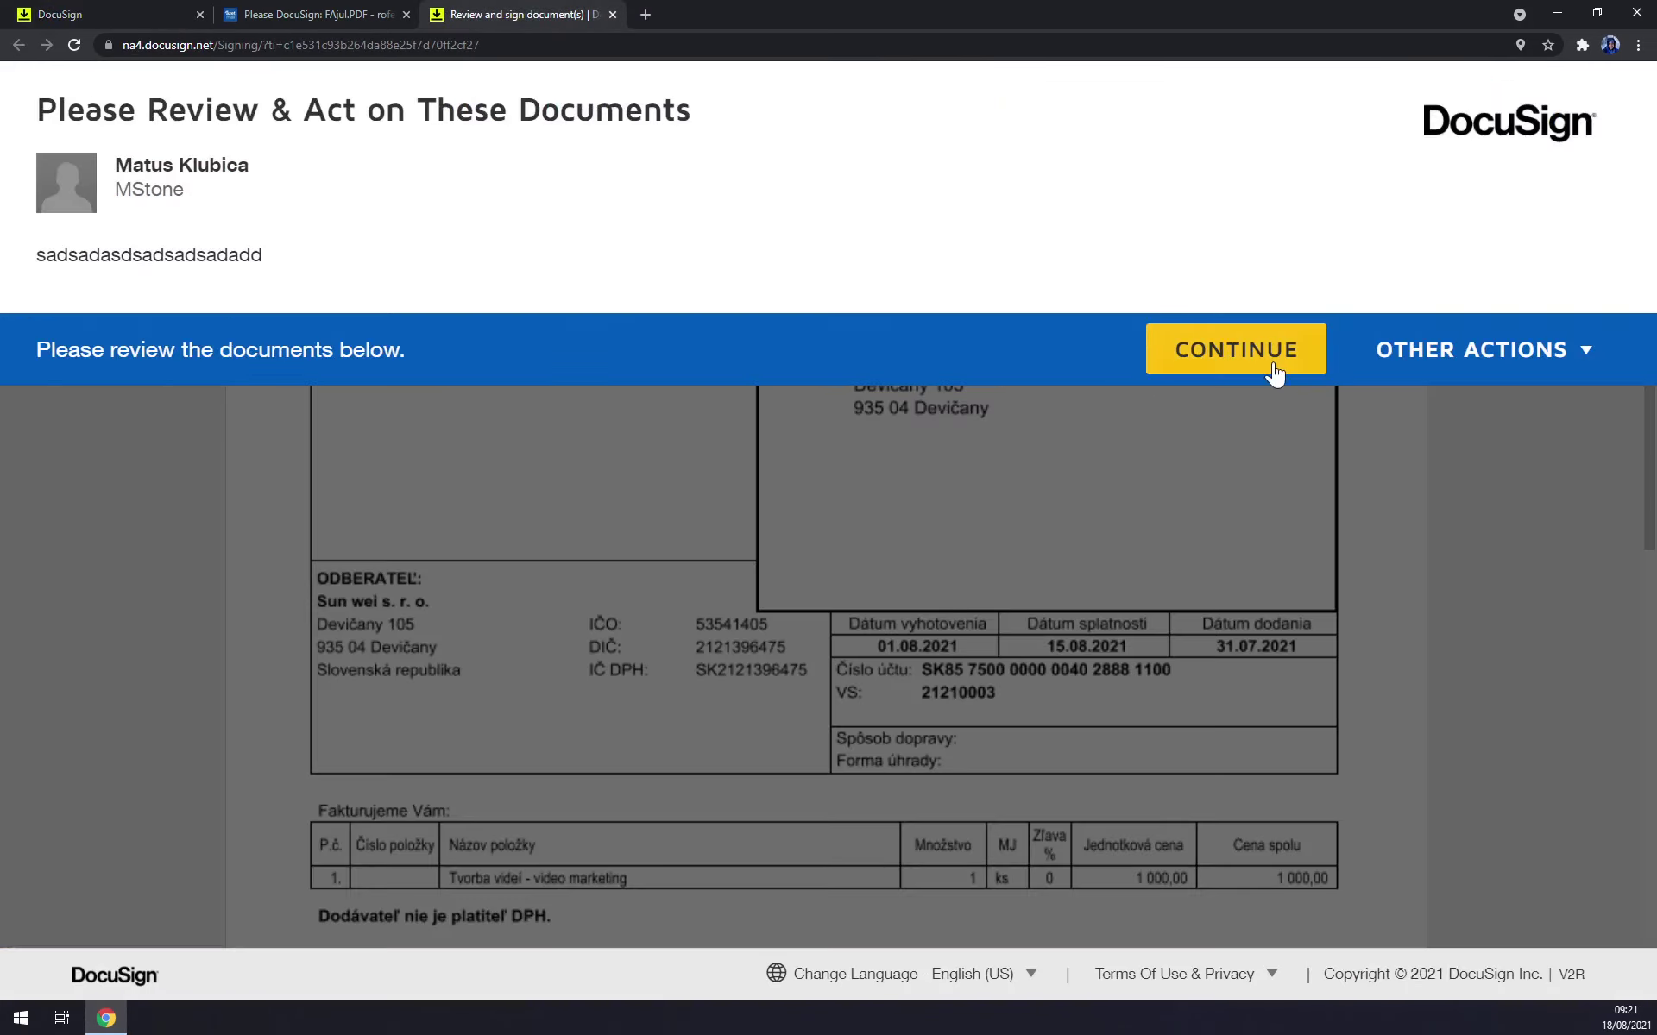
{"action": "left_click", "coordinate": [1172, 361]}
{"action": "scroll", "coordinate": [870, 466], "scroll_direction": "down", "scroll_amount": 10}
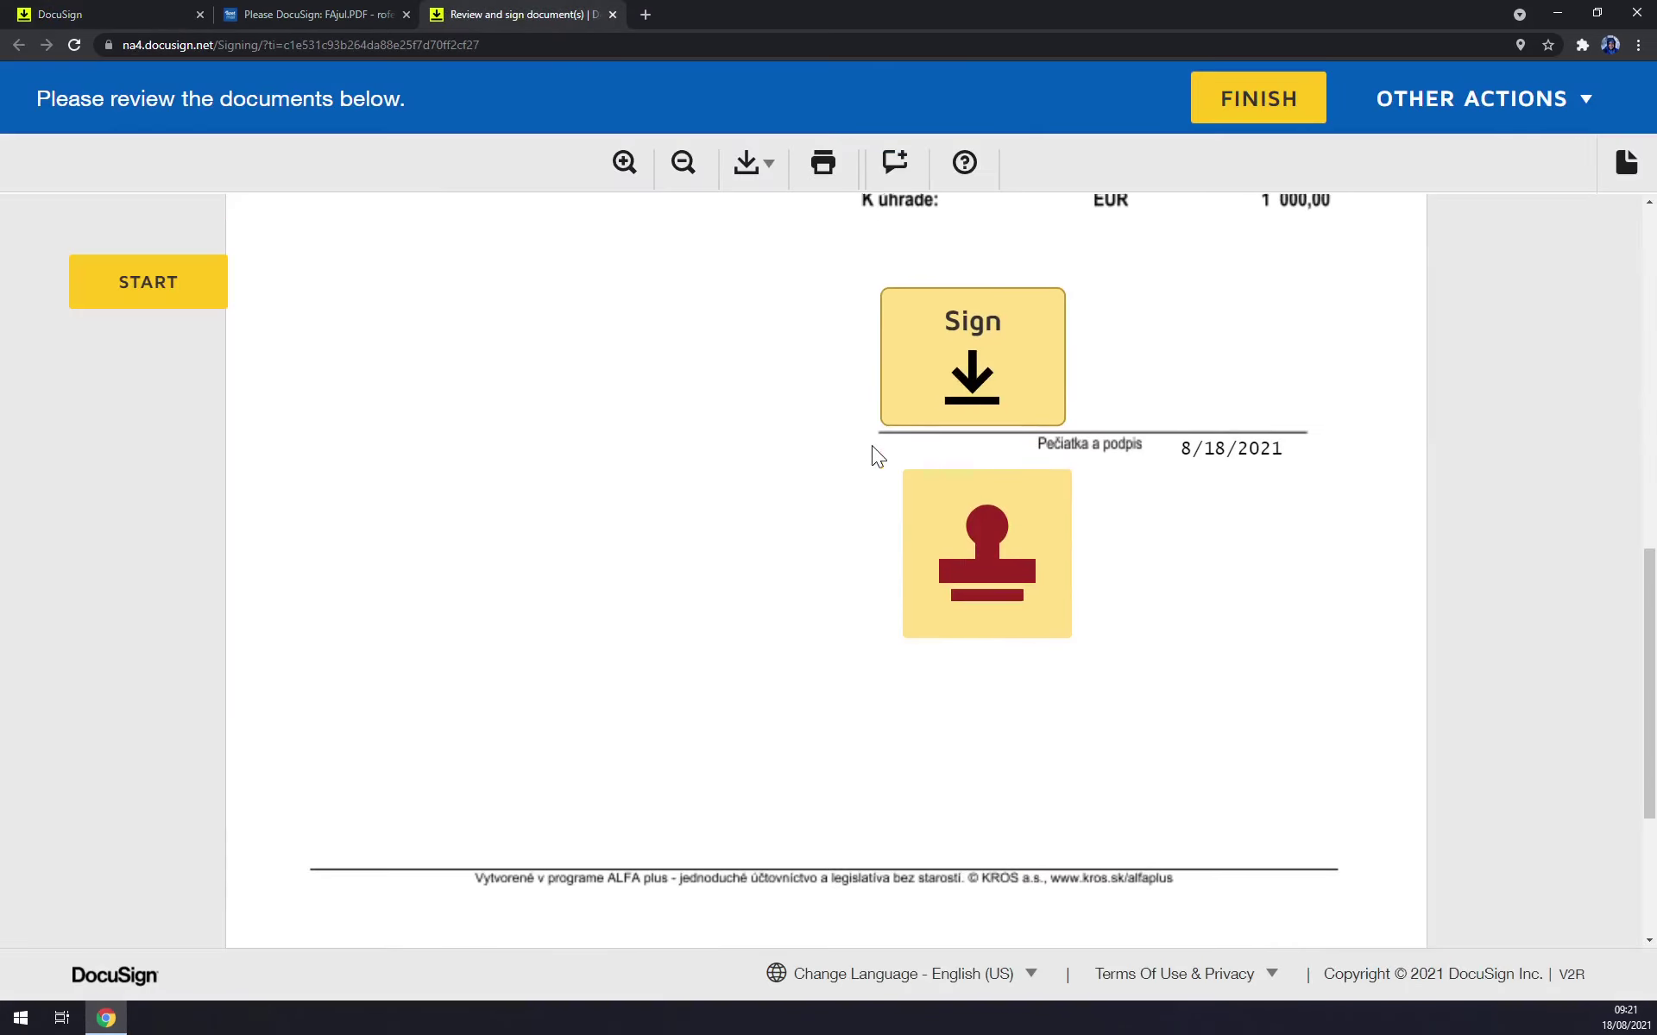
{"action": "left_click", "coordinate": [974, 354]}
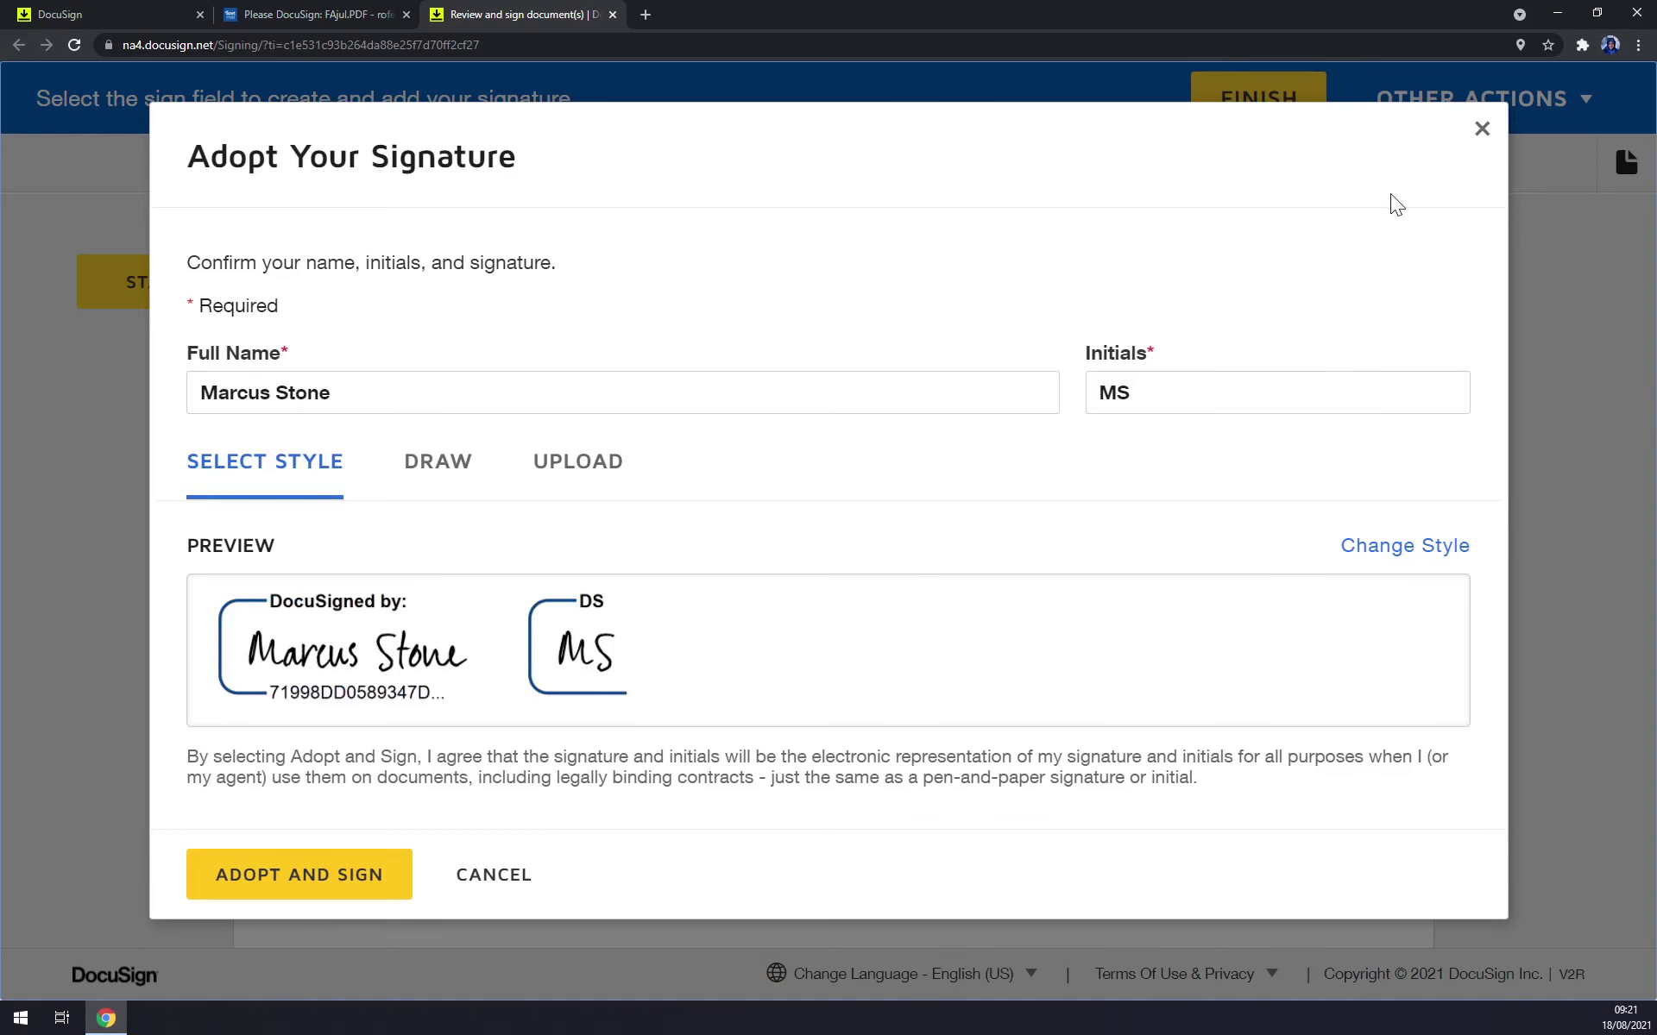
Reopen the signature form, keep the full name unchanged, and look through the preset signature styles without switching.
{"action": "left_click", "coordinate": [1481, 128]}
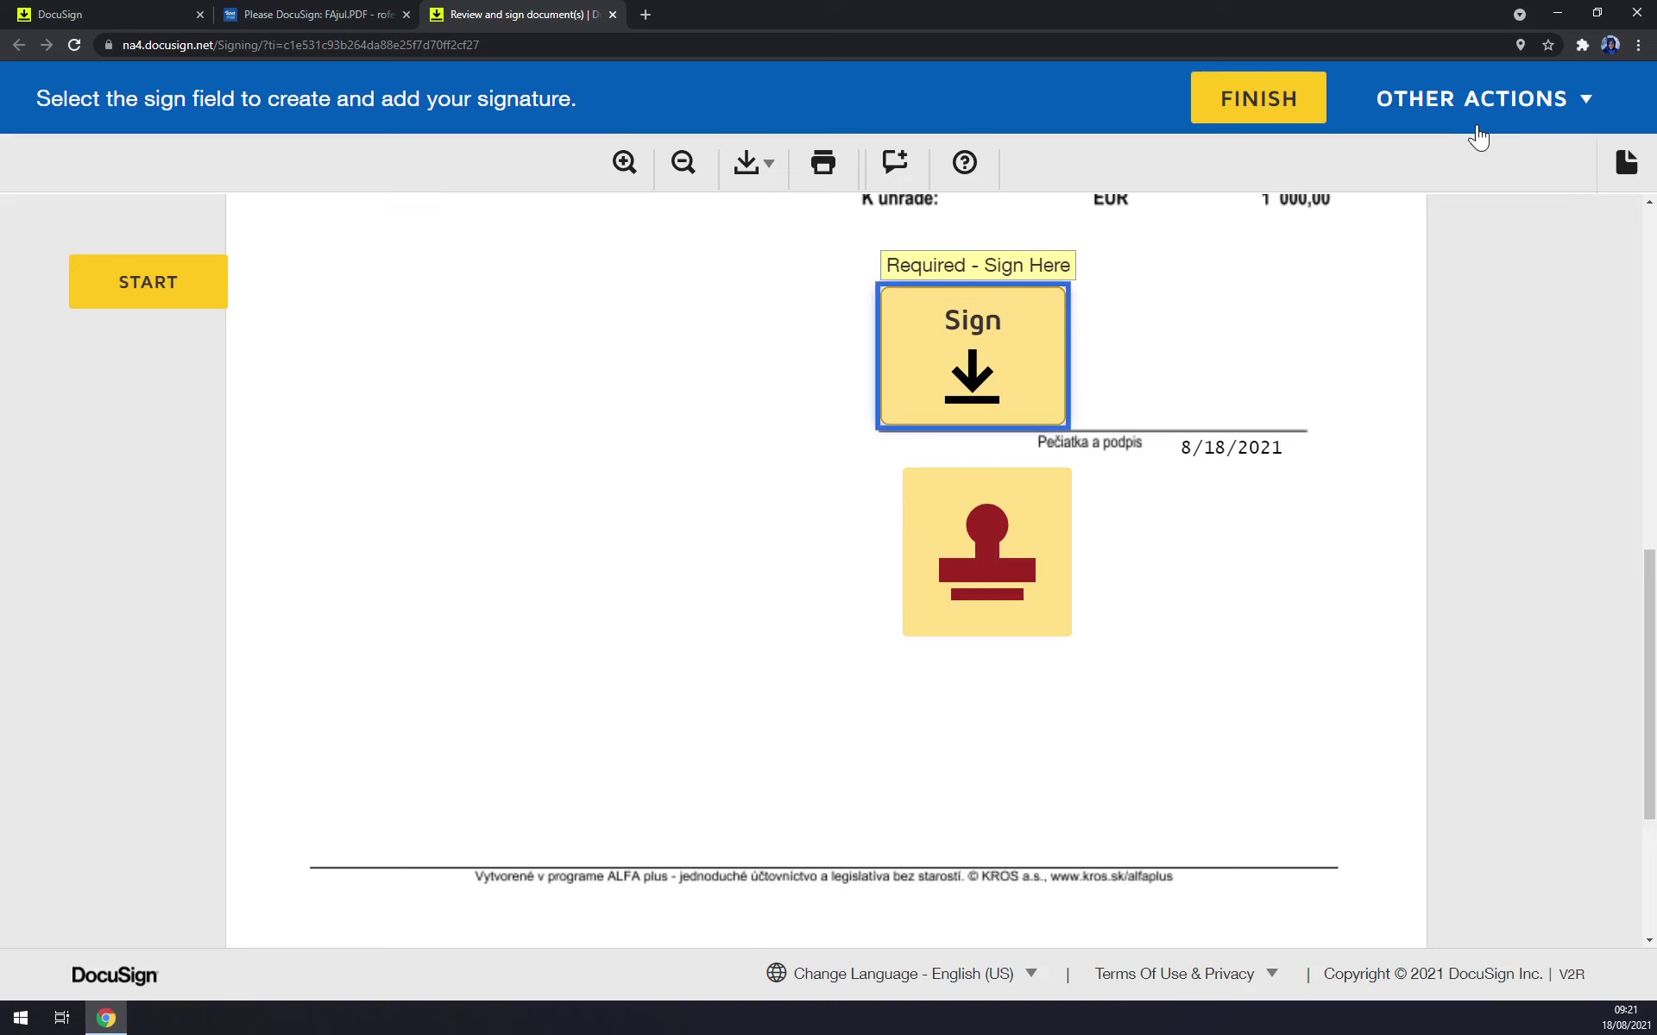
{"action": "left_click", "coordinate": [1011, 325]}
{"action": "left_click_drag", "start_coordinate": [335, 393], "coordinate": [146, 390]}
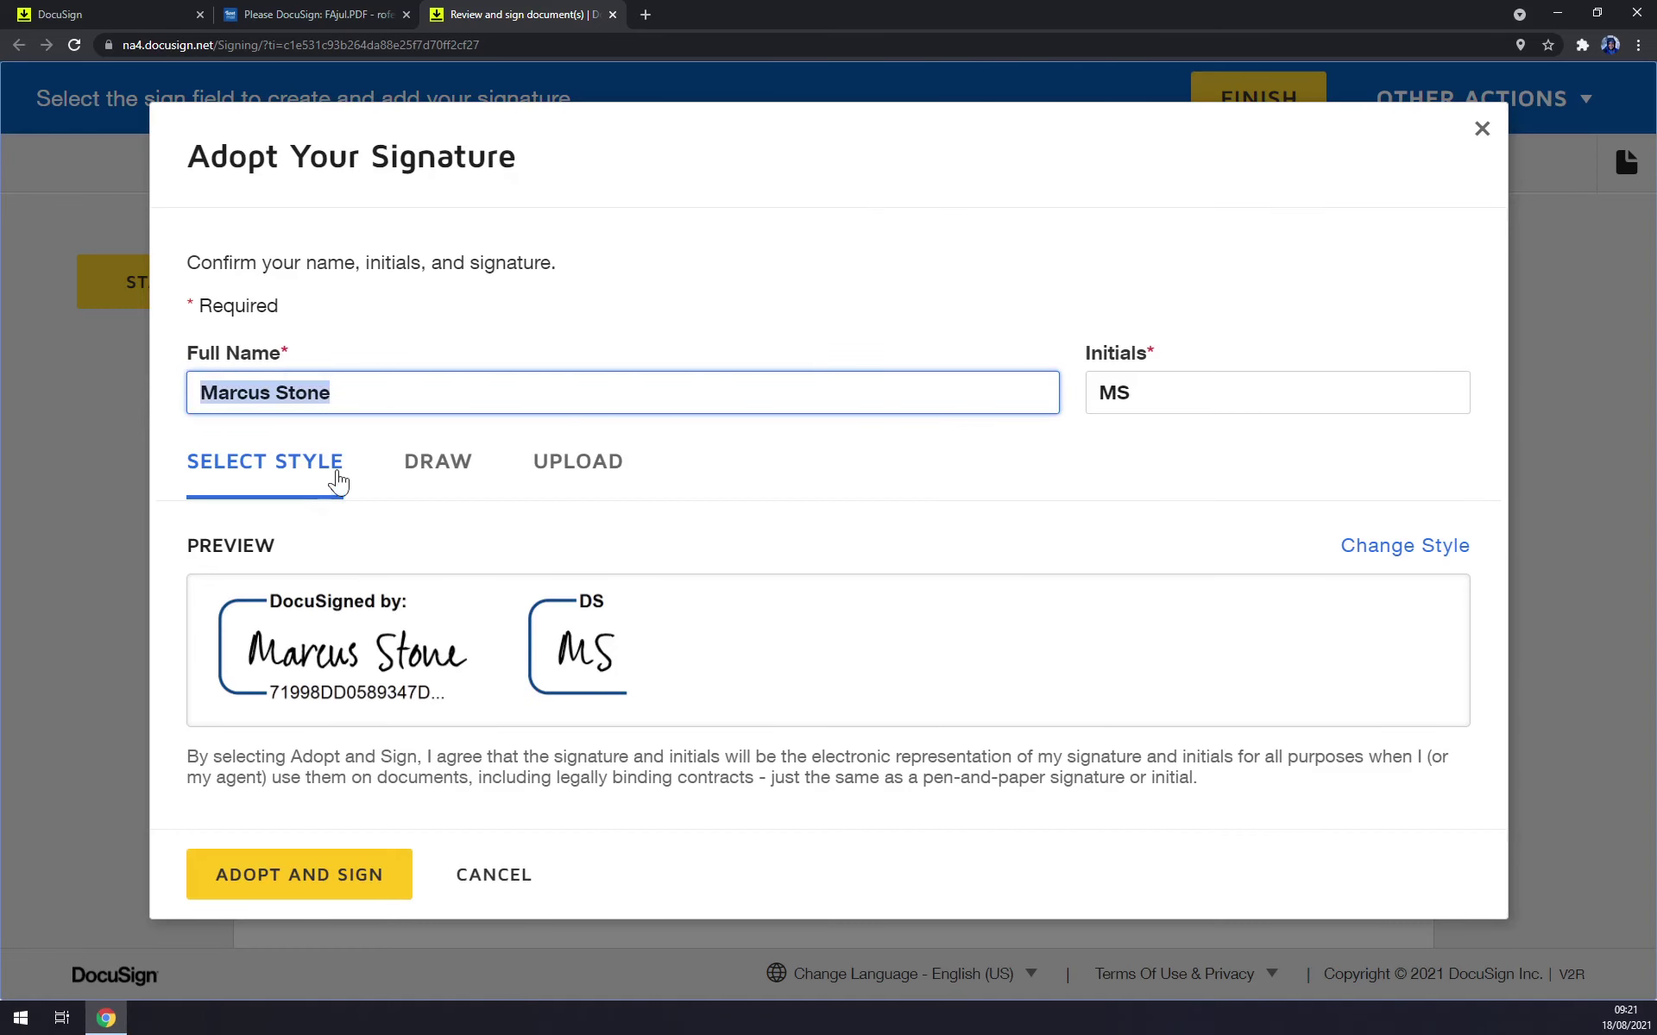
{"action": "key", "text": "End"}
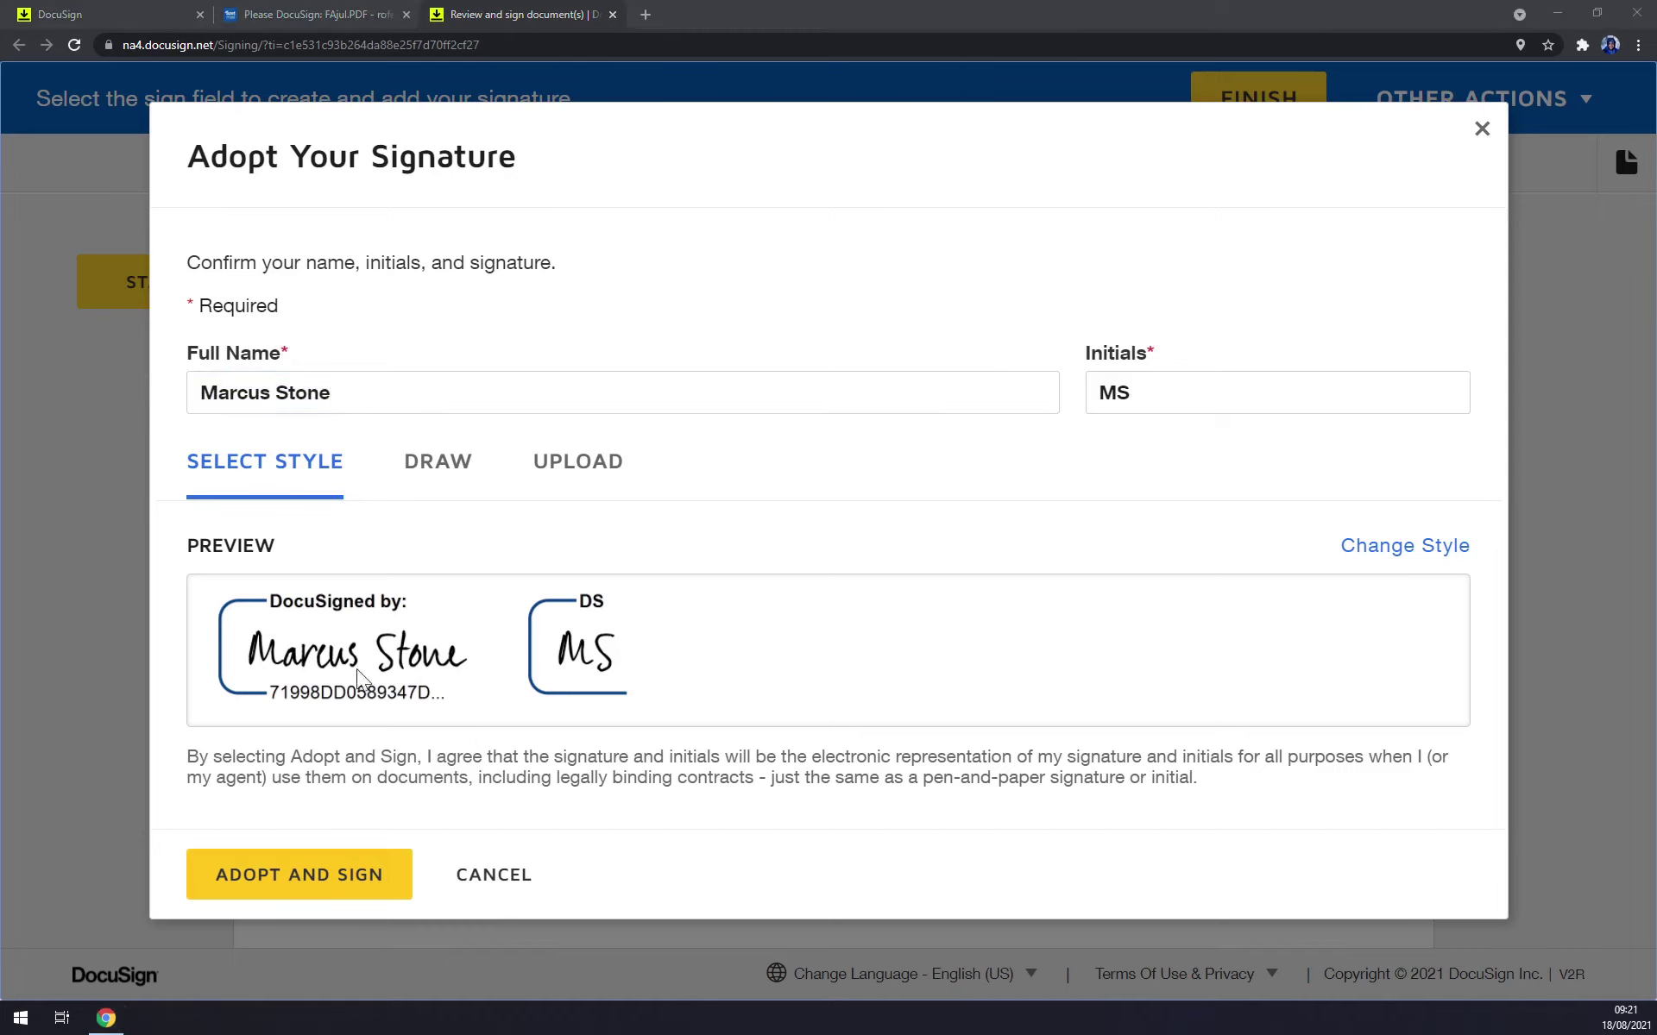
{"action": "left_click", "coordinate": [1447, 552]}
{"action": "scroll", "coordinate": [1036, 518], "scroll_direction": "down", "scroll_amount": 2}
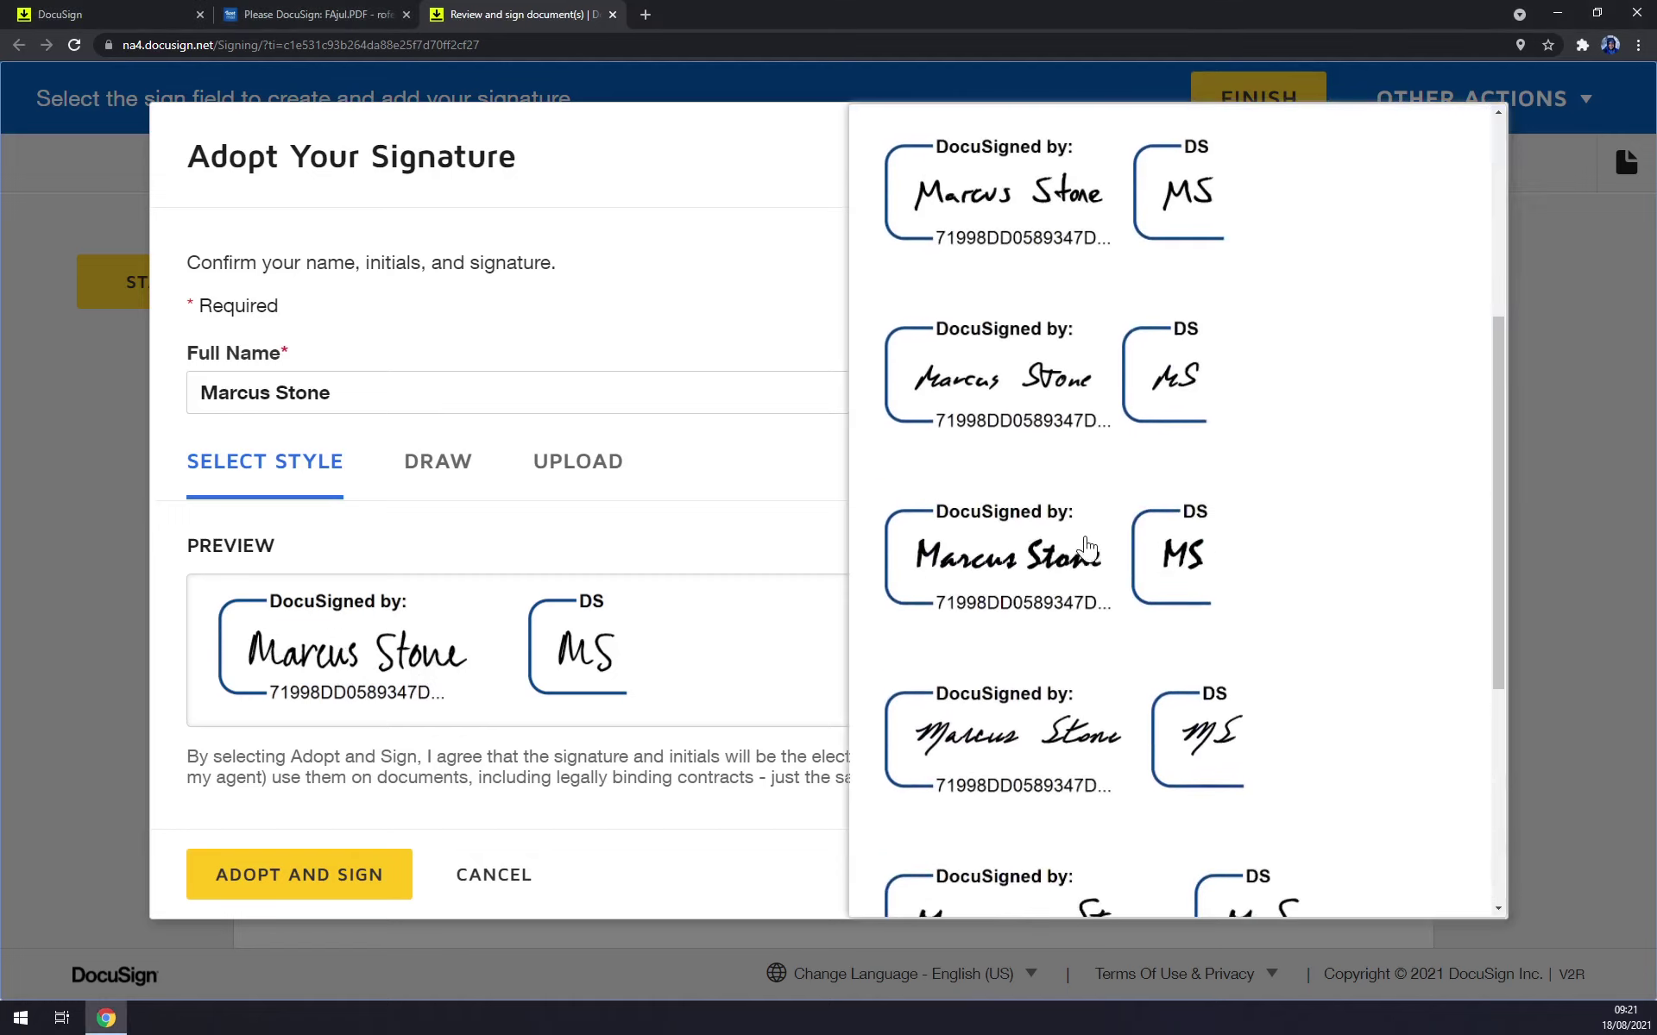
{"action": "scroll", "coordinate": [1087, 546], "scroll_direction": "down", "scroll_amount": 5}
{"action": "scroll", "coordinate": [1087, 546], "scroll_direction": "up", "scroll_amount": 10}
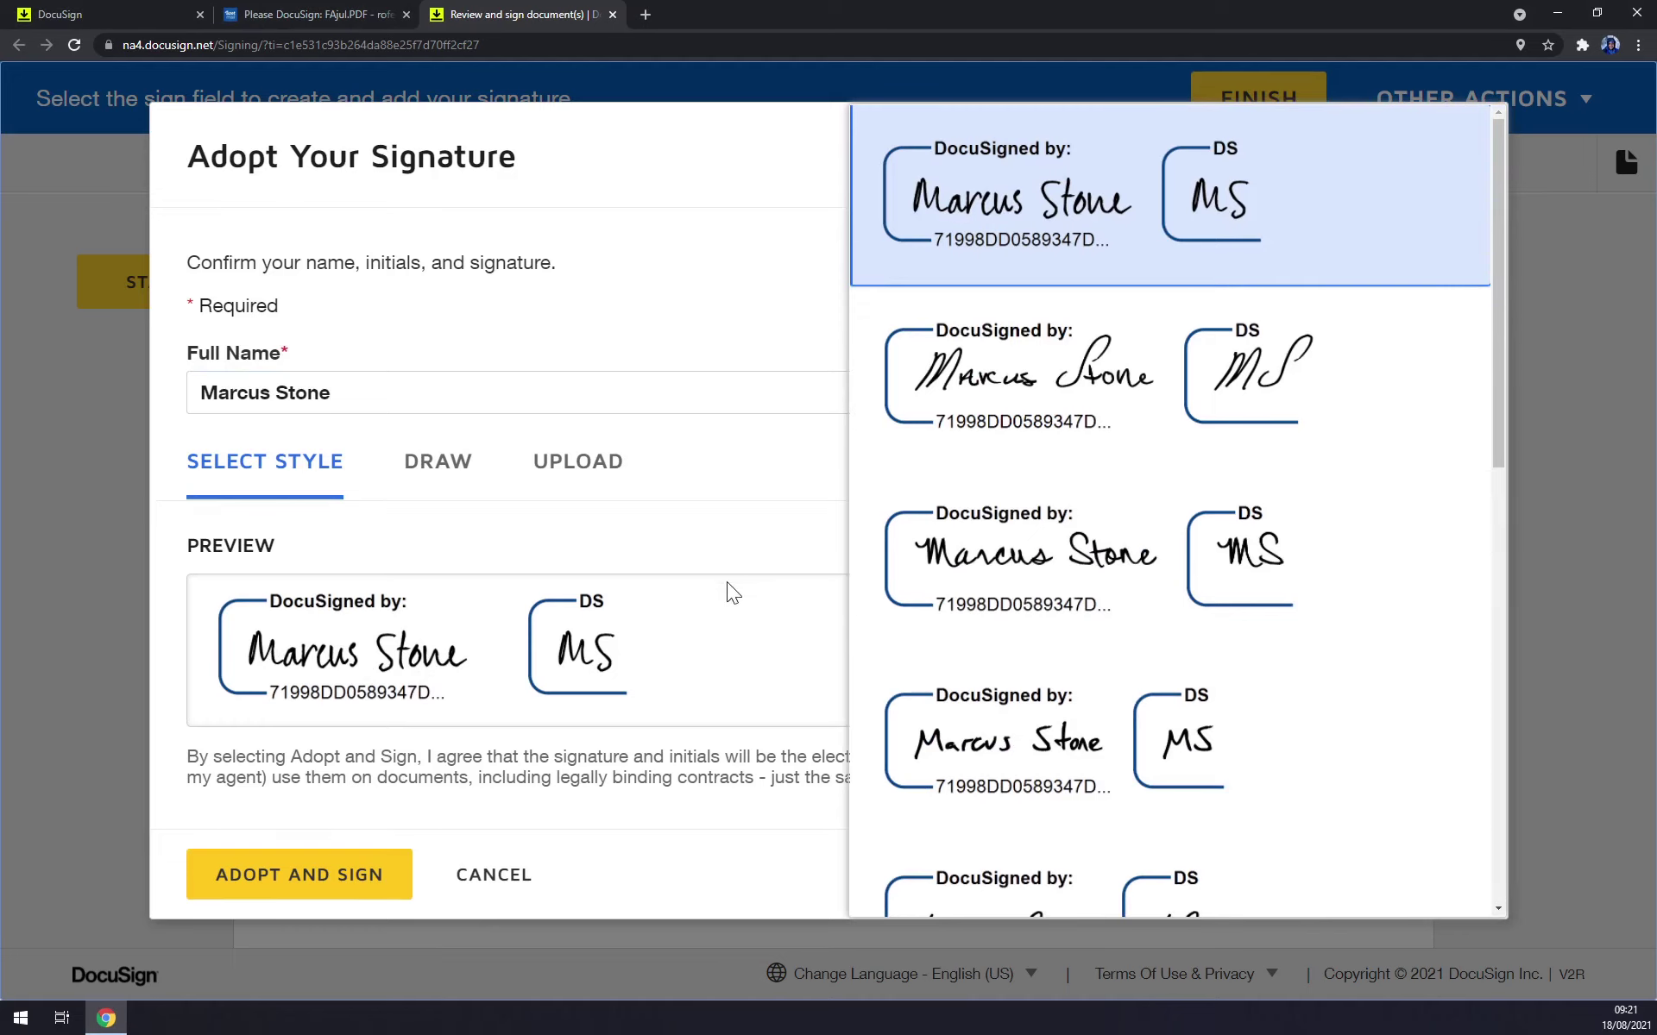
{"action": "left_click", "coordinate": [760, 520]}
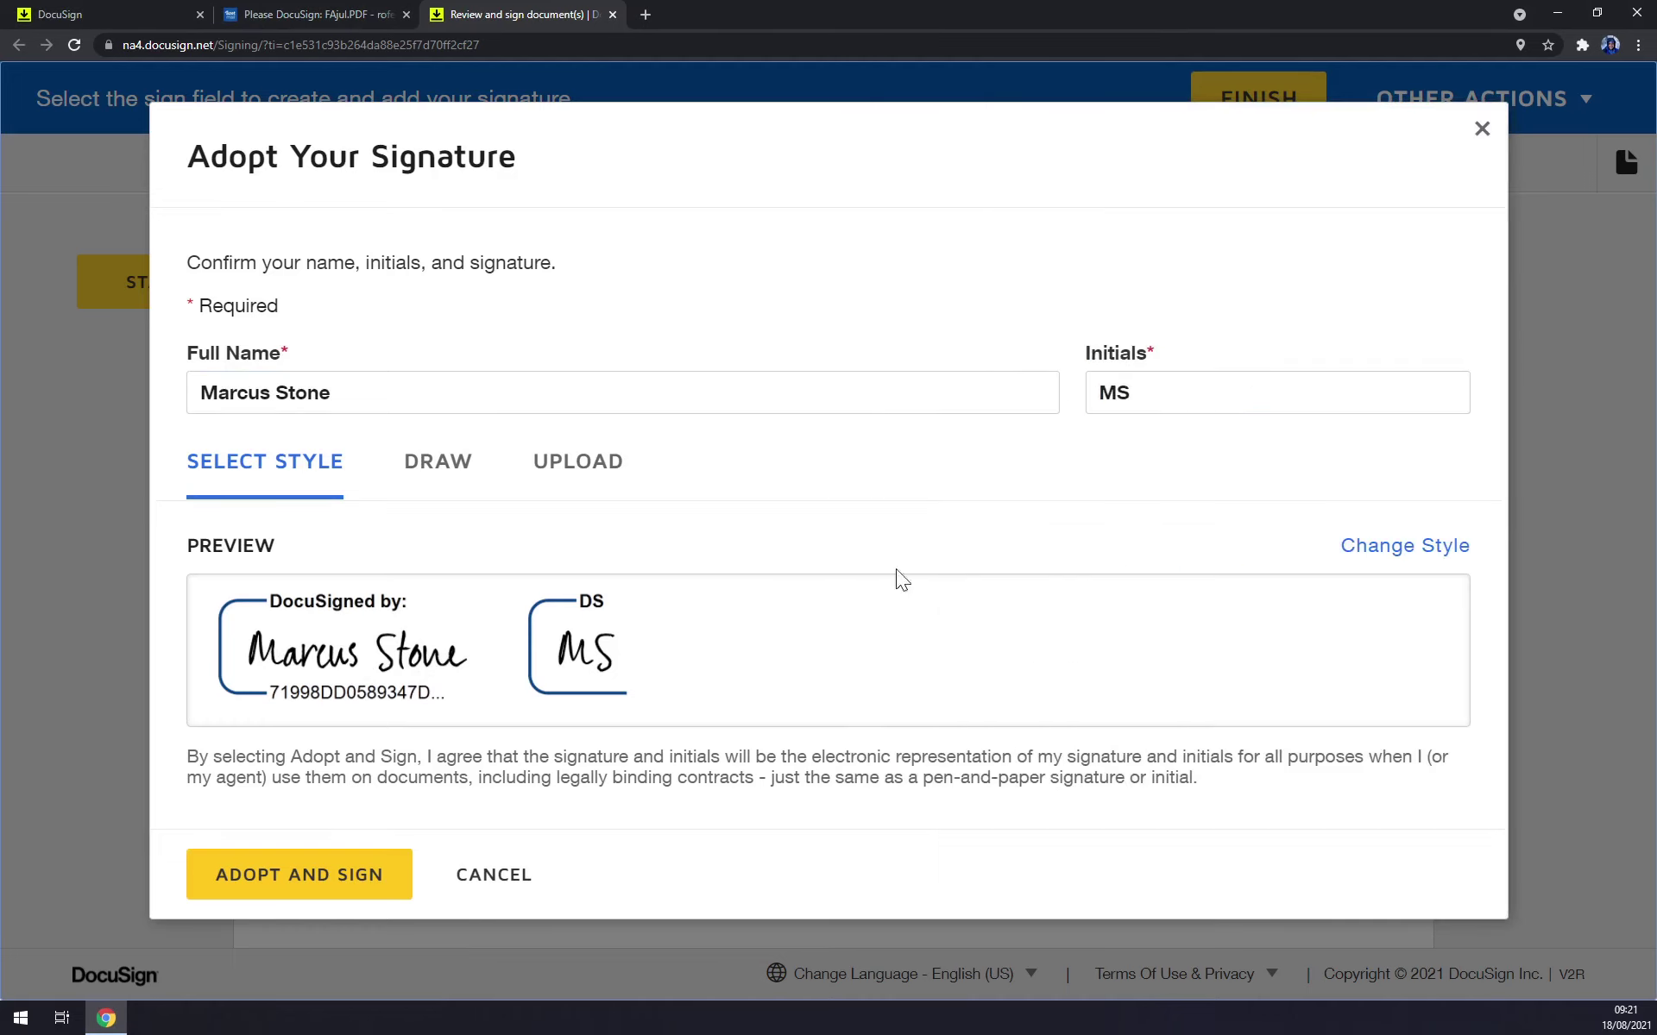
Draw a freehand signature, redraw it with a looping flourish, and adopt it.
{"action": "left_click", "coordinate": [422, 481]}
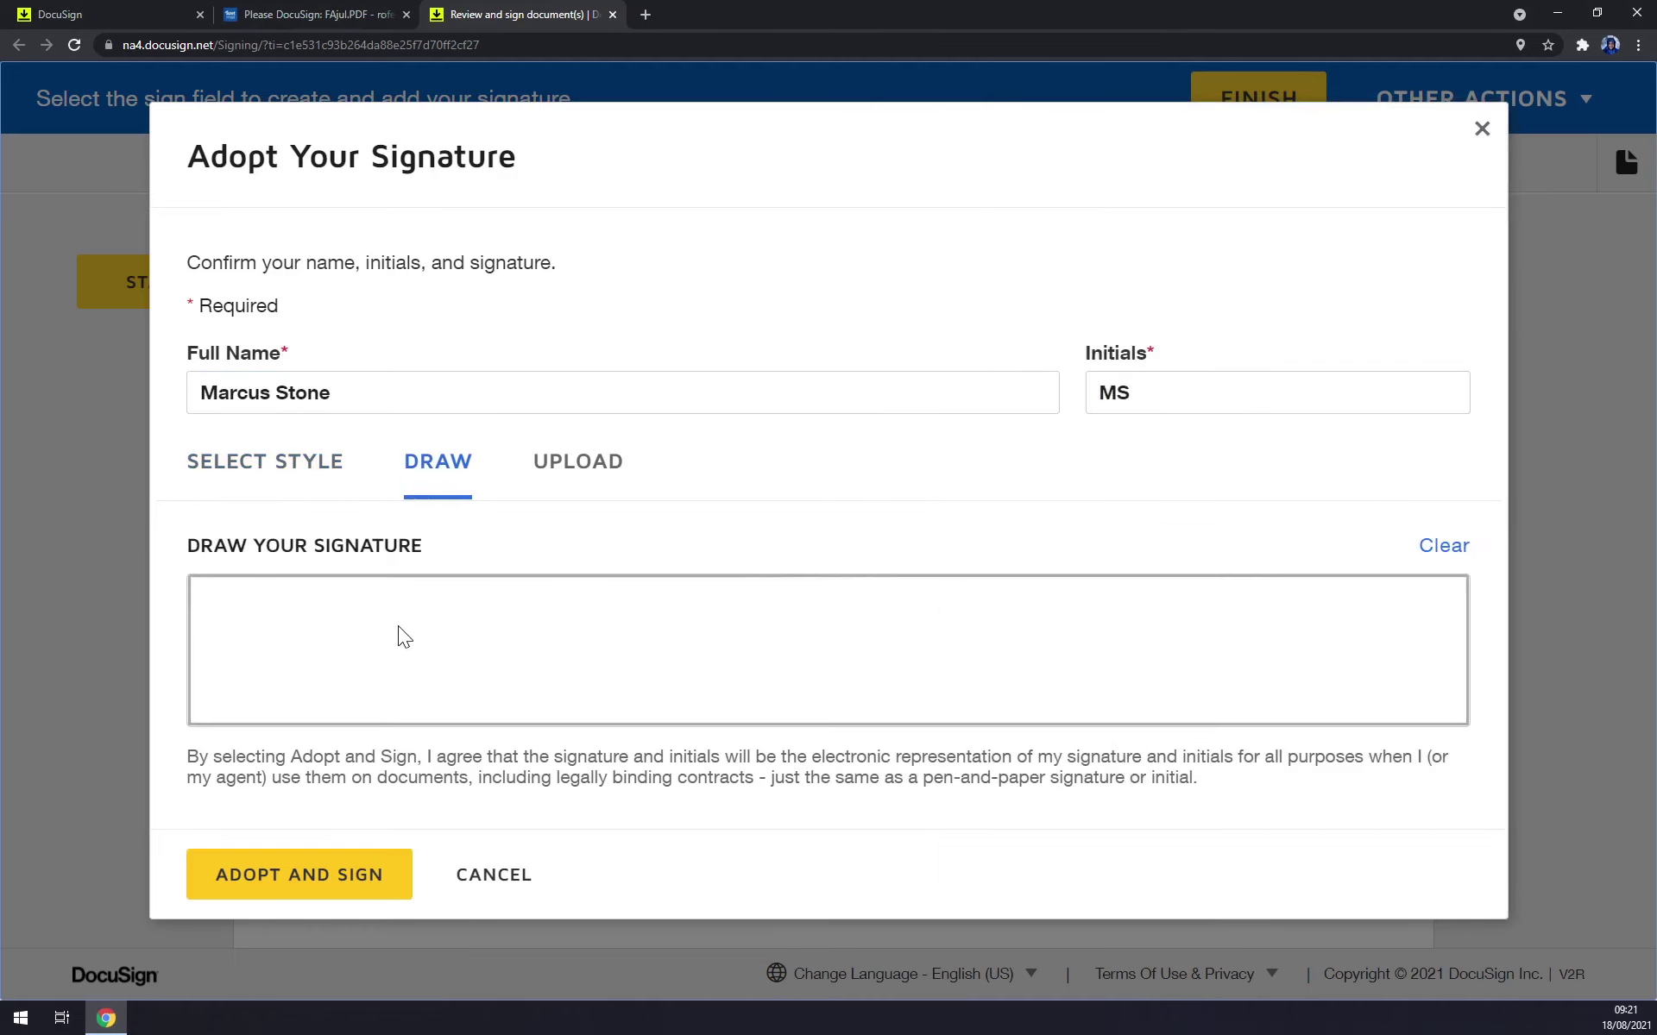
{"action": "mouse_move", "coordinate": [253, 659]}
{"action": "left_mouse_down"}
{"action": "mouse_move", "coordinate": [437, 598]}
{"action": "mouse_move", "coordinate": [487, 674]}
{"action": "mouse_move", "coordinate": [748, 639]}
{"action": "mouse_move", "coordinate": [1308, 627]}
{"action": "left_mouse_up"}
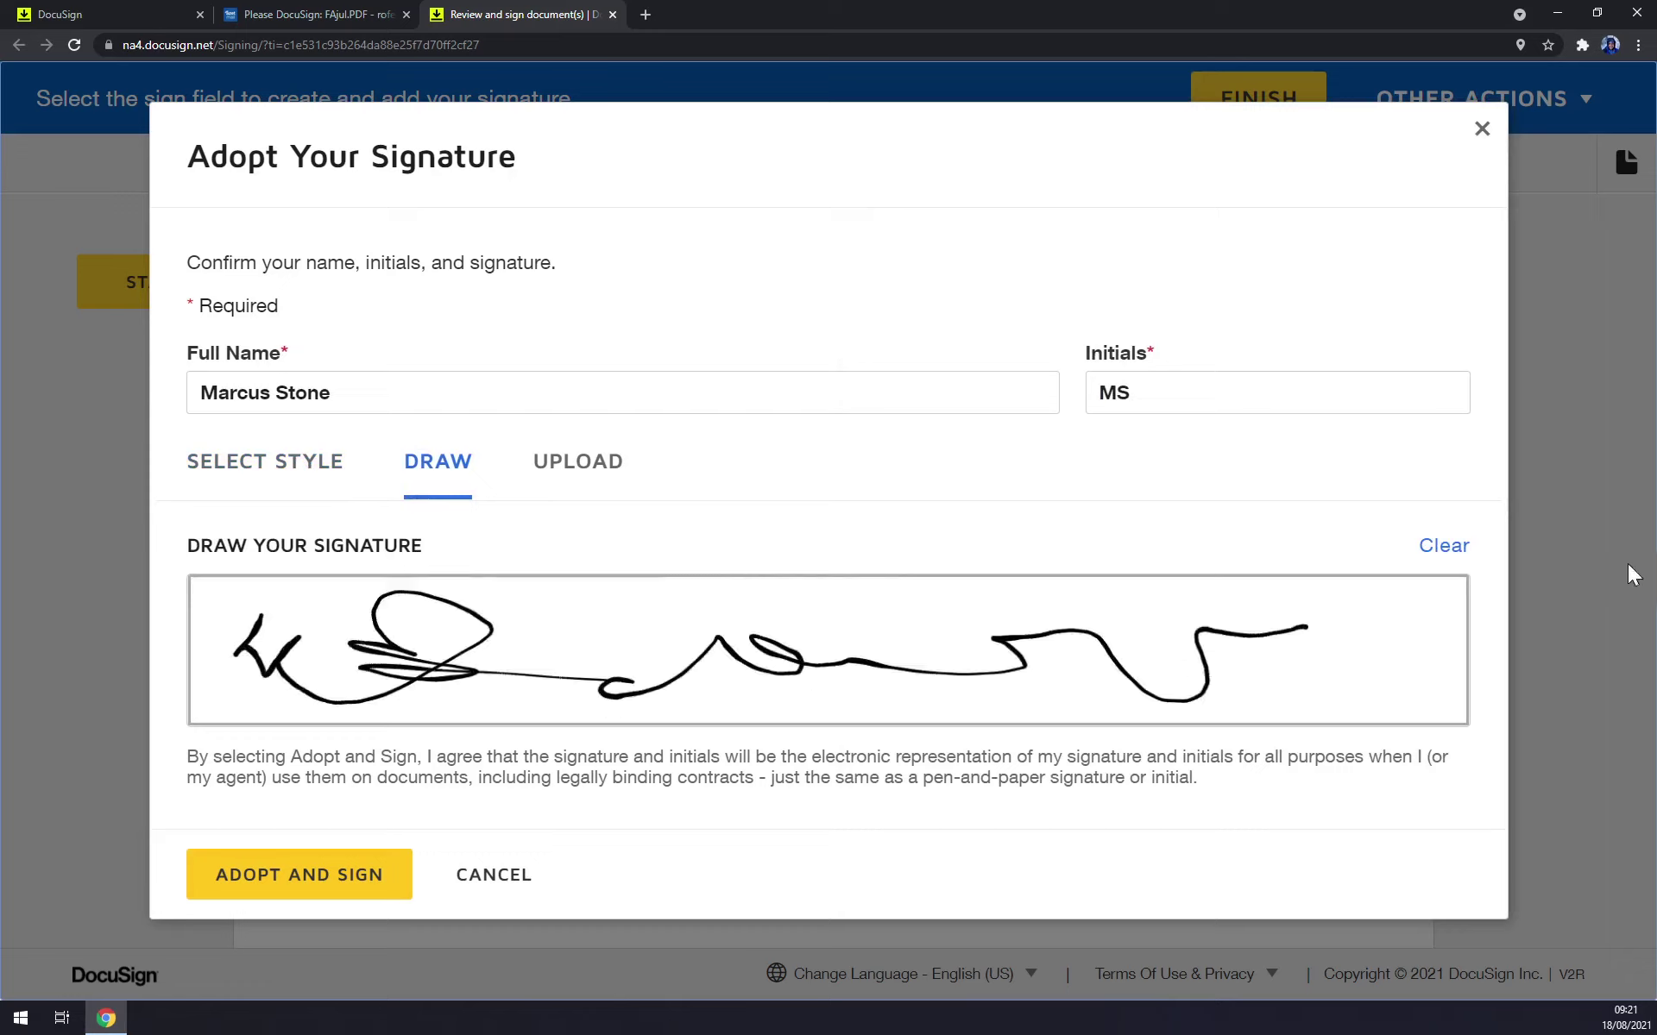
{"action": "left_click", "coordinate": [1443, 547]}
{"action": "left_click_drag", "start_coordinate": [269, 663], "coordinate": [890, 686]}
{"action": "left_click_drag", "start_coordinate": [984, 664], "coordinate": [1044, 641]}
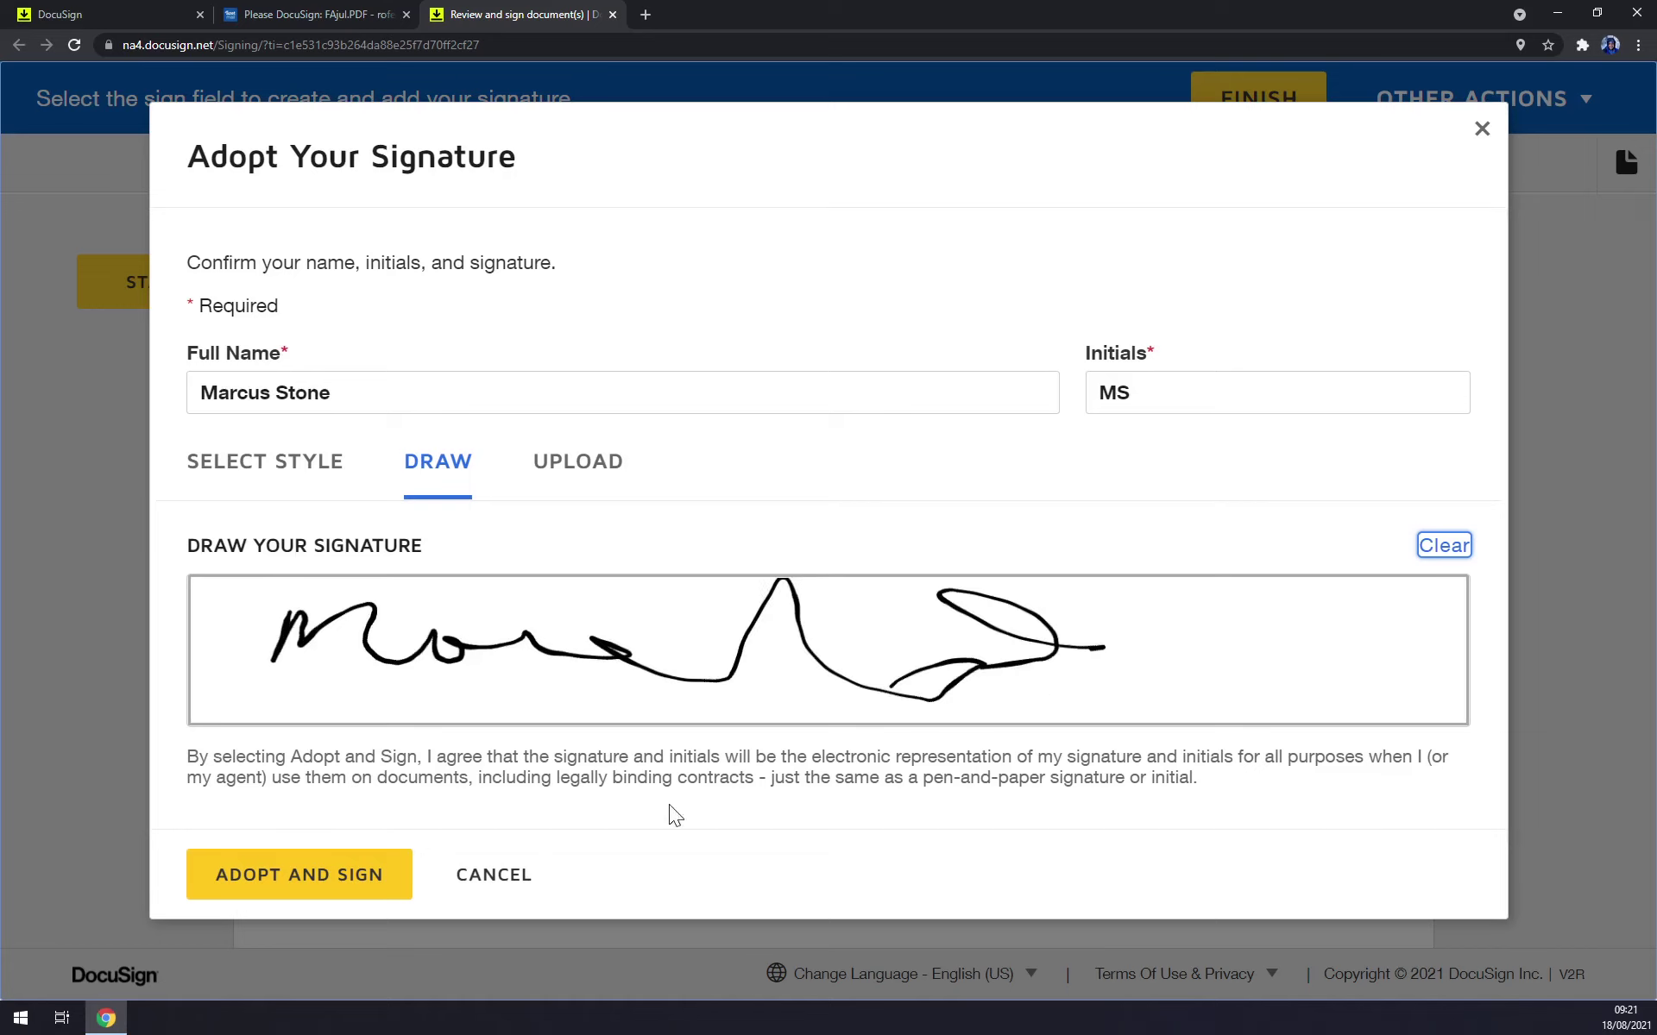
{"action": "left_click", "coordinate": [370, 893]}
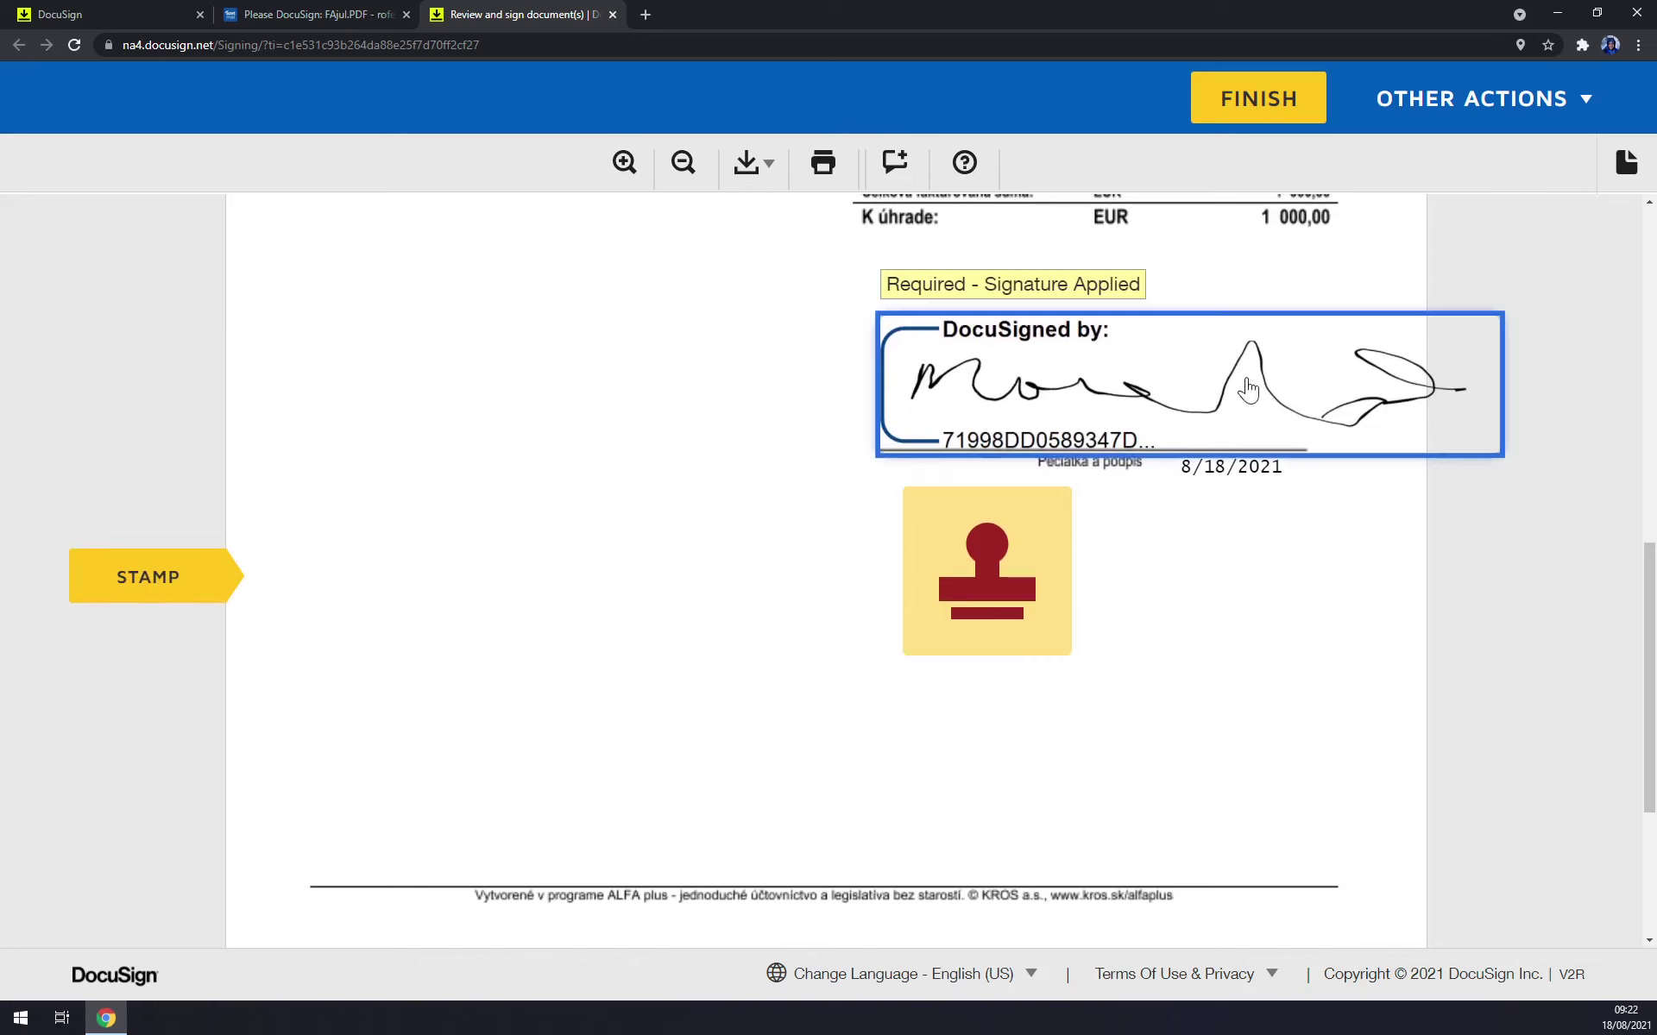
Remove and re-apply the drawn signature on the signing field several times.
{"action": "left_click", "coordinate": [1156, 373]}
{"action": "left_click", "coordinate": [1010, 388]}
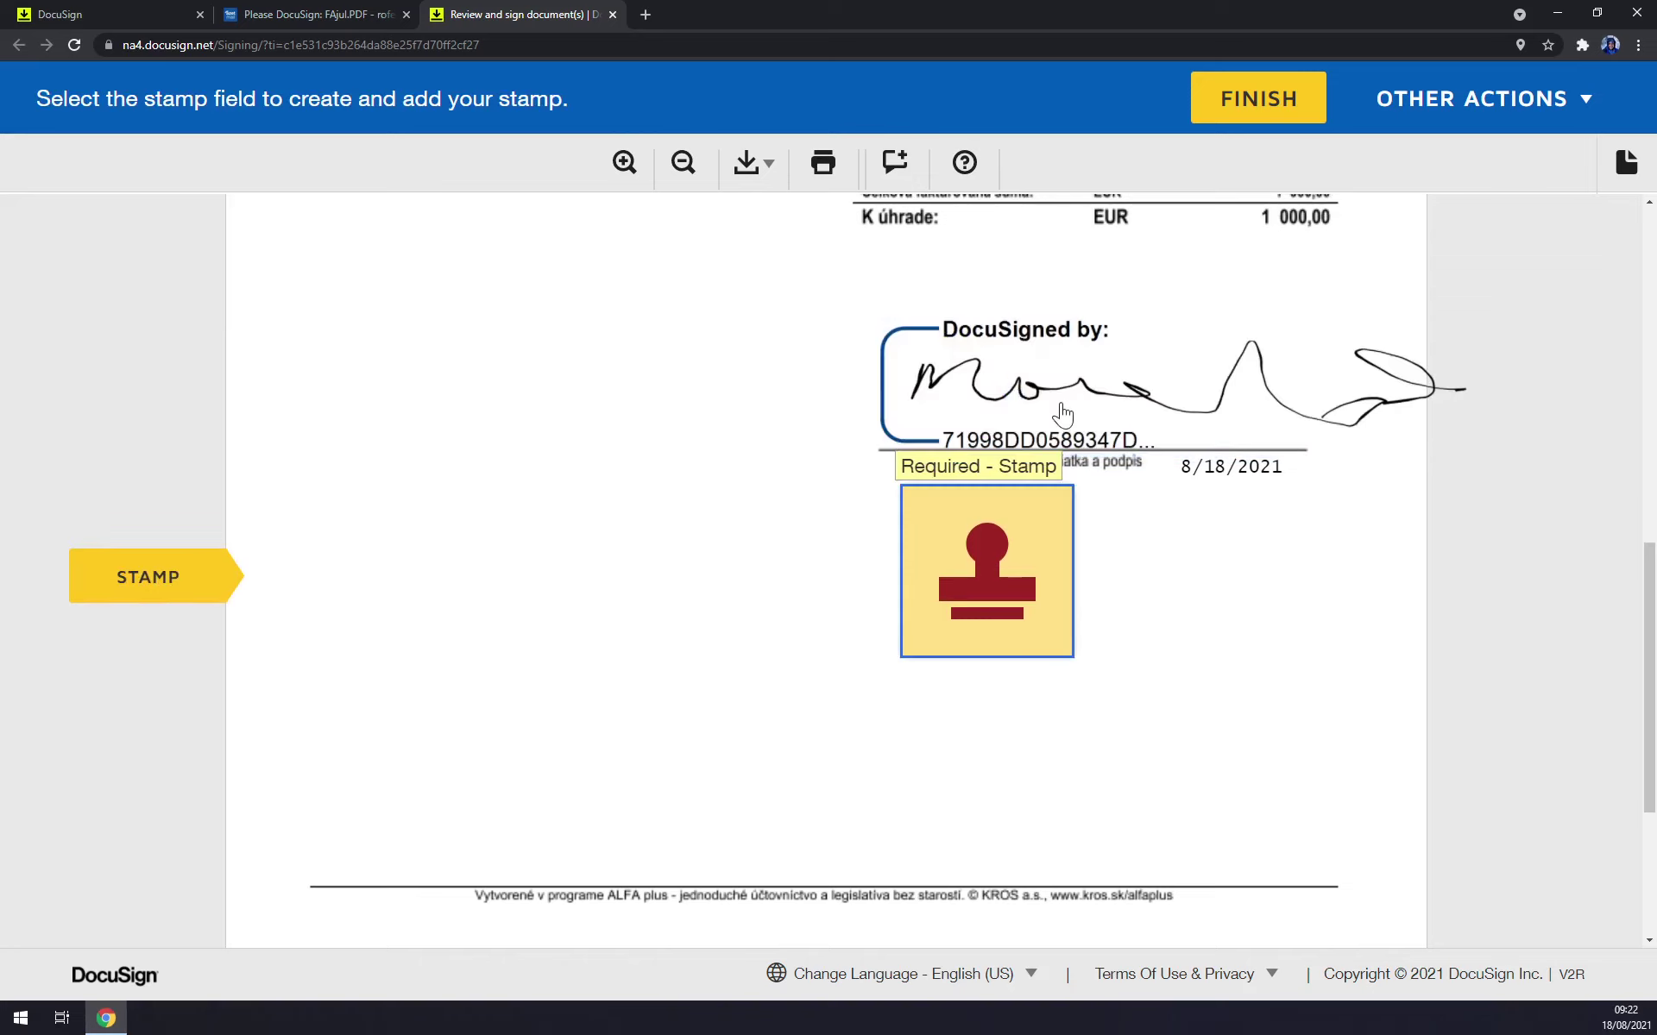
{"action": "left_click", "coordinate": [1095, 384]}
{"action": "left_click", "coordinate": [1027, 385]}
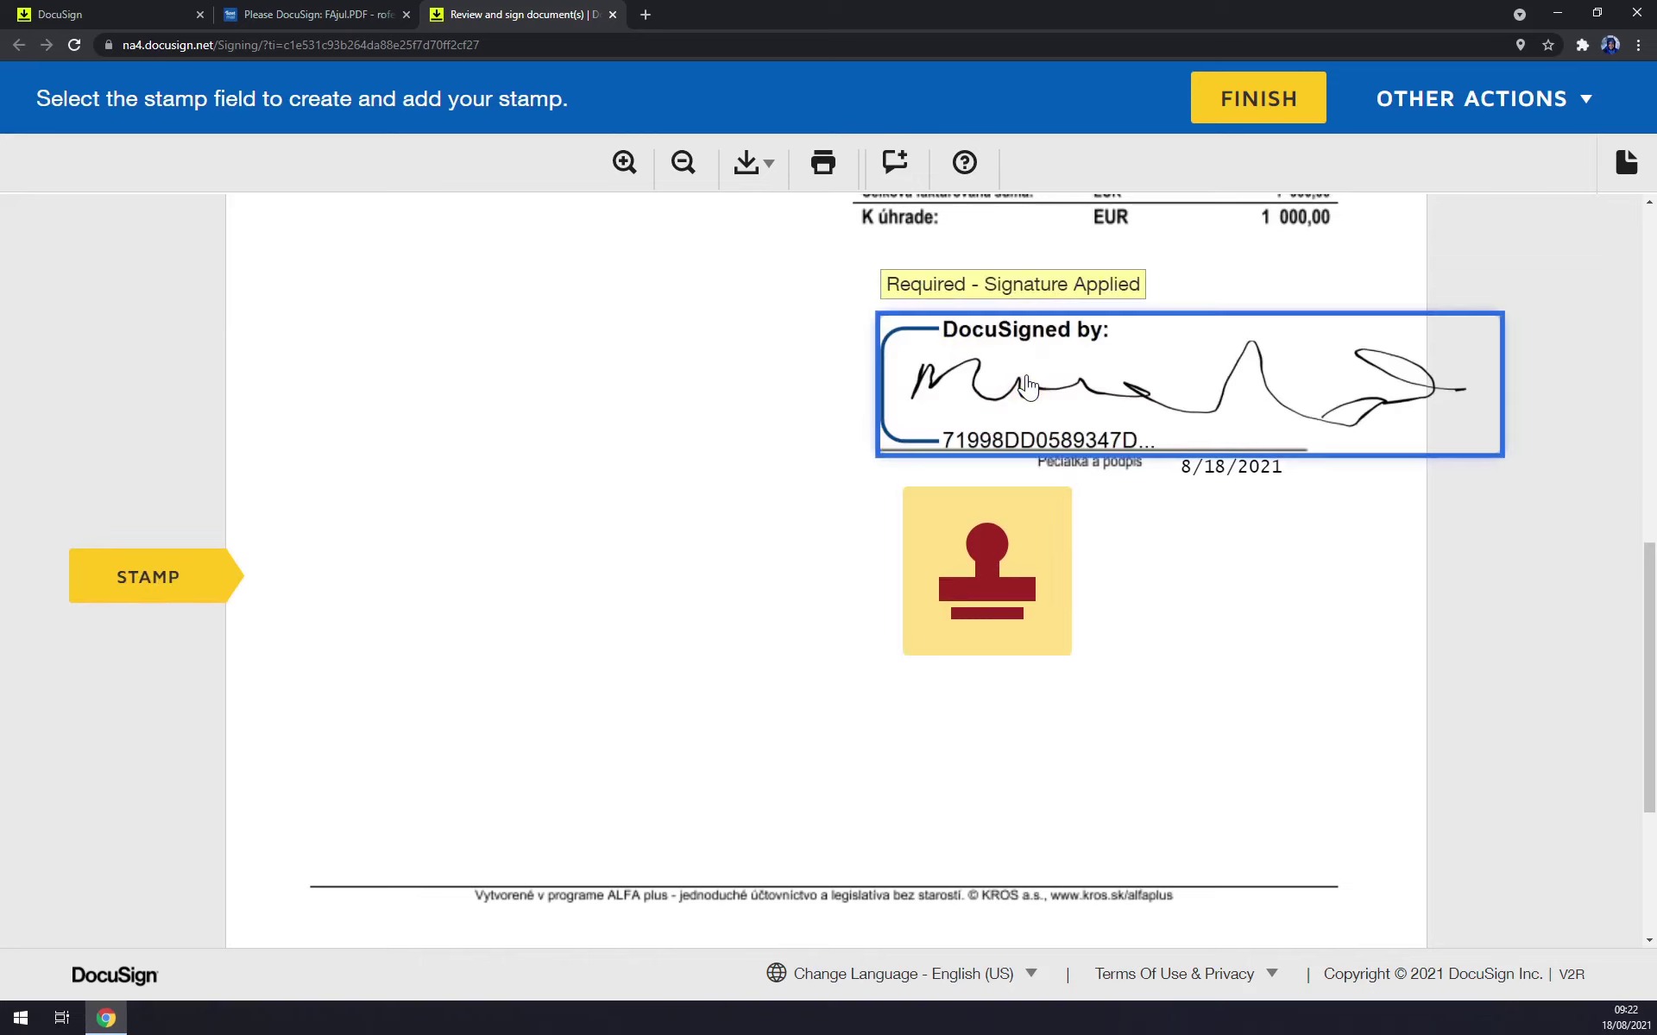
{"action": "left_click", "coordinate": [1105, 358]}
{"action": "left_click", "coordinate": [1010, 345]}
{"action": "right_click", "coordinate": [1070, 373]}
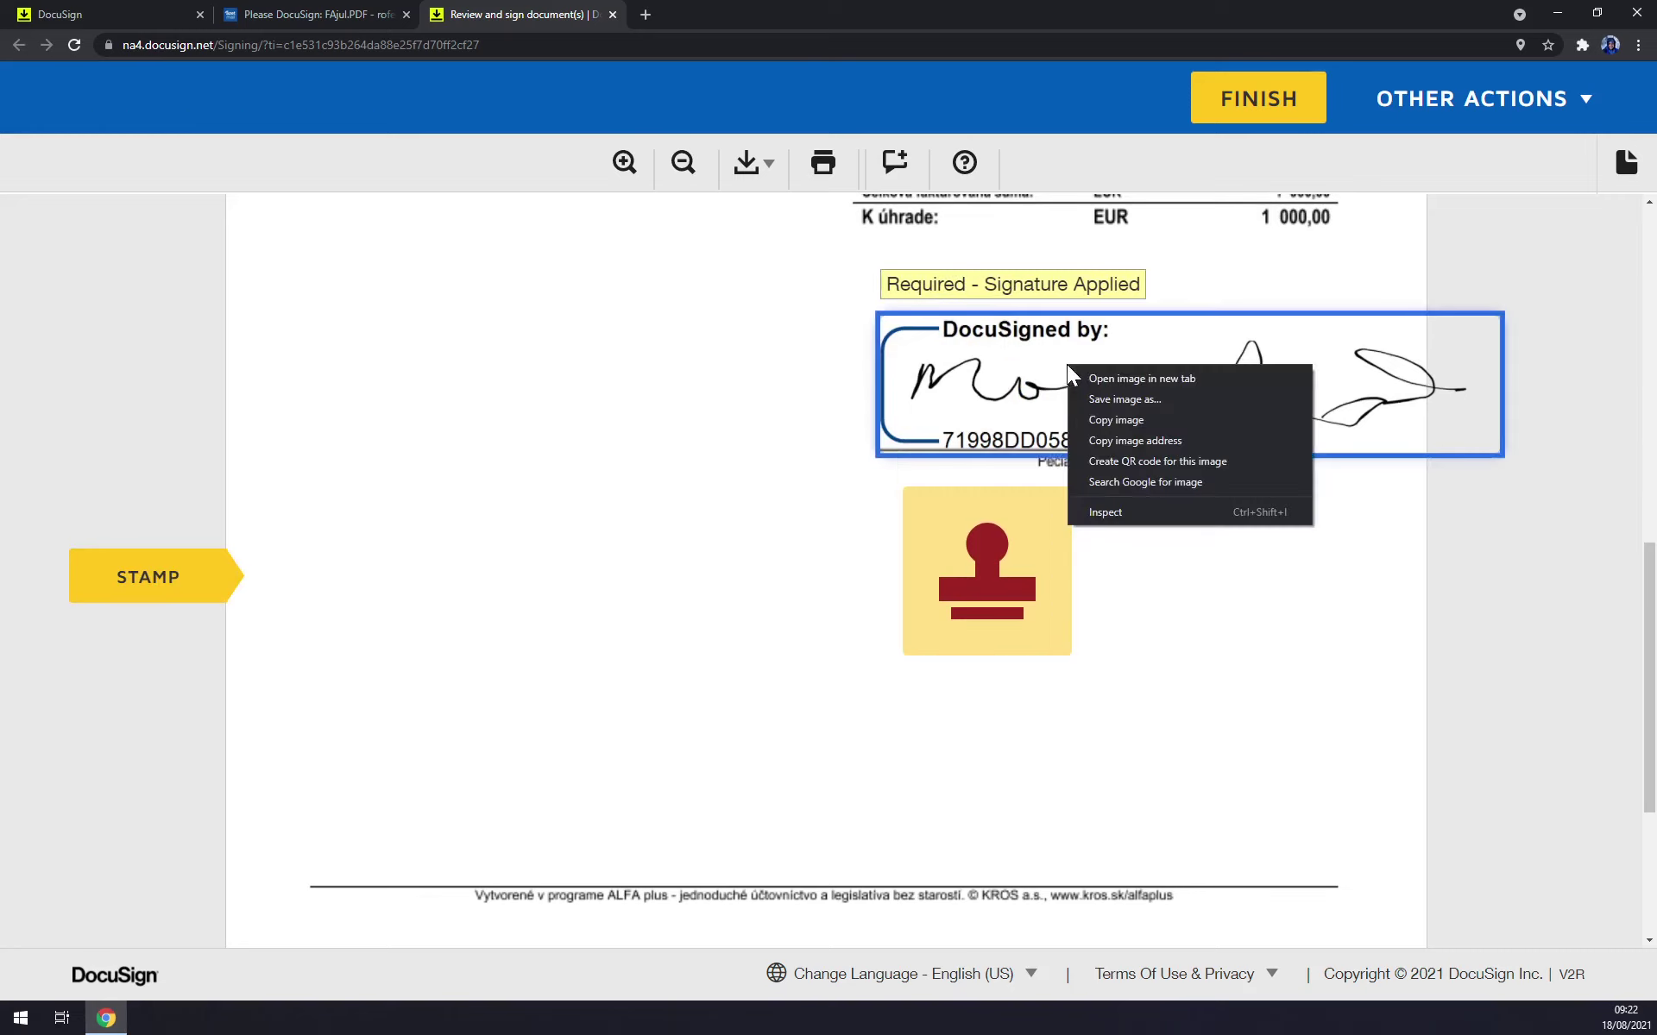
{"action": "left_click", "coordinate": [1039, 385]}
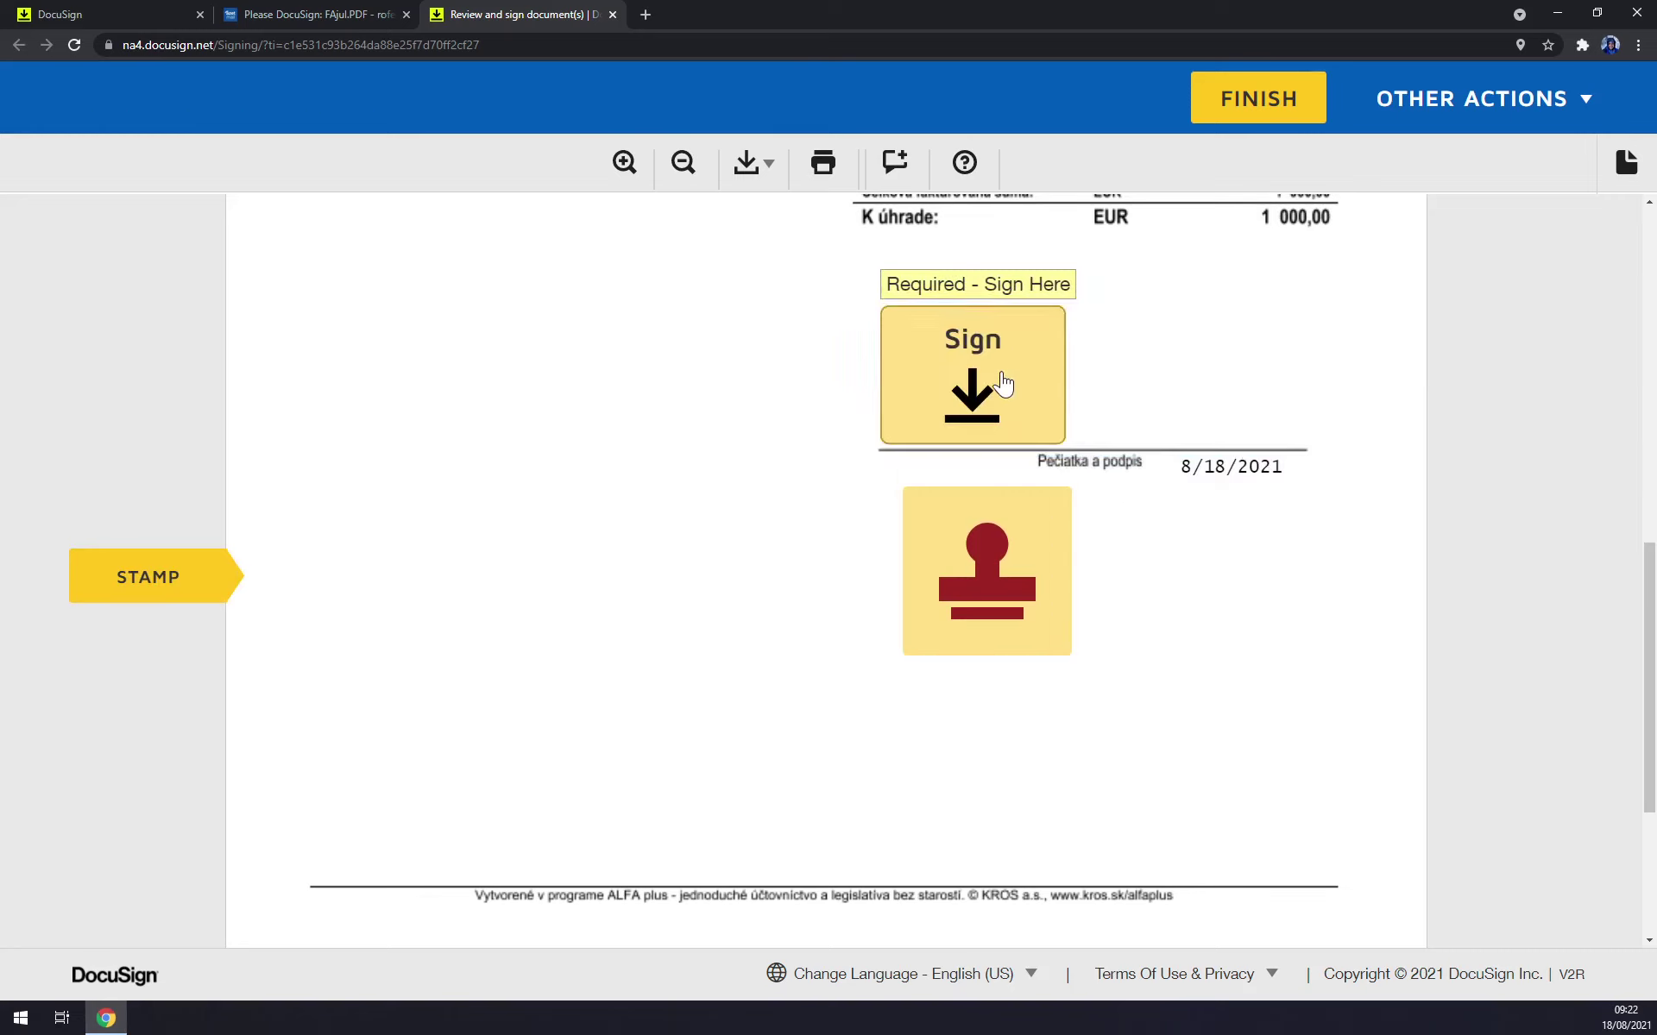
Create a round name stamp and adopt it onto the invoice beside 'Pečiatka a podpis'.
{"action": "left_click", "coordinate": [983, 619]}
{"action": "left_click", "coordinate": [528, 271]}
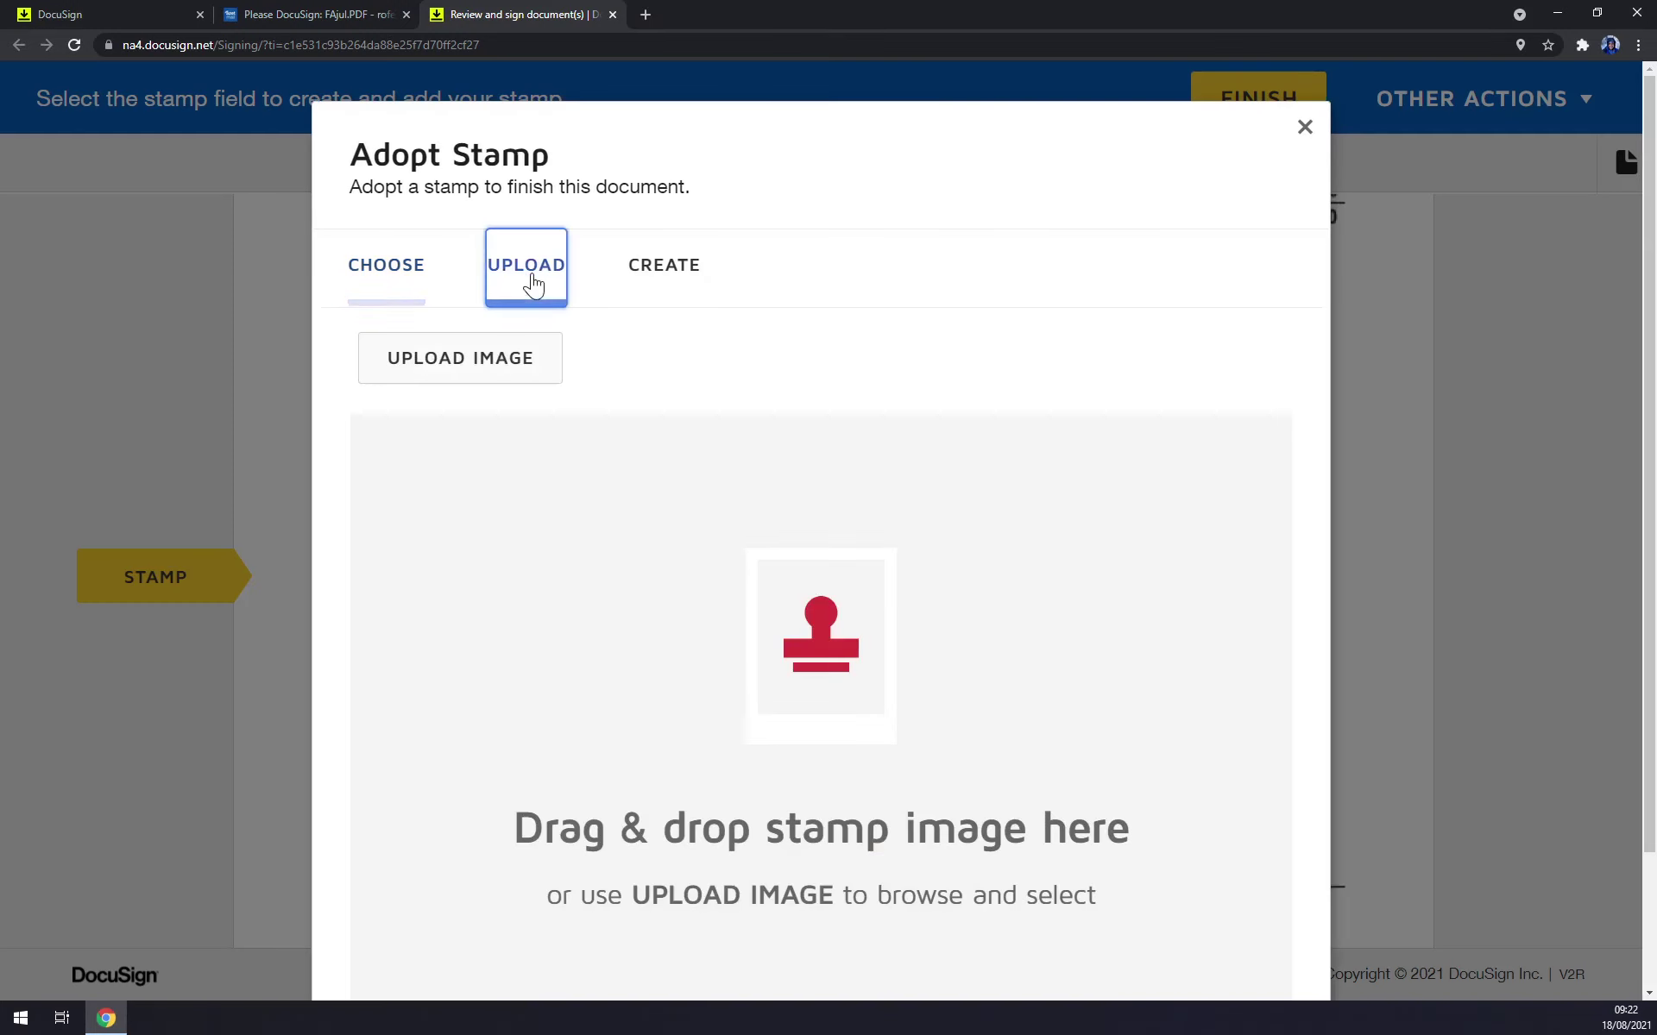
{"action": "left_click", "coordinate": [663, 271]}
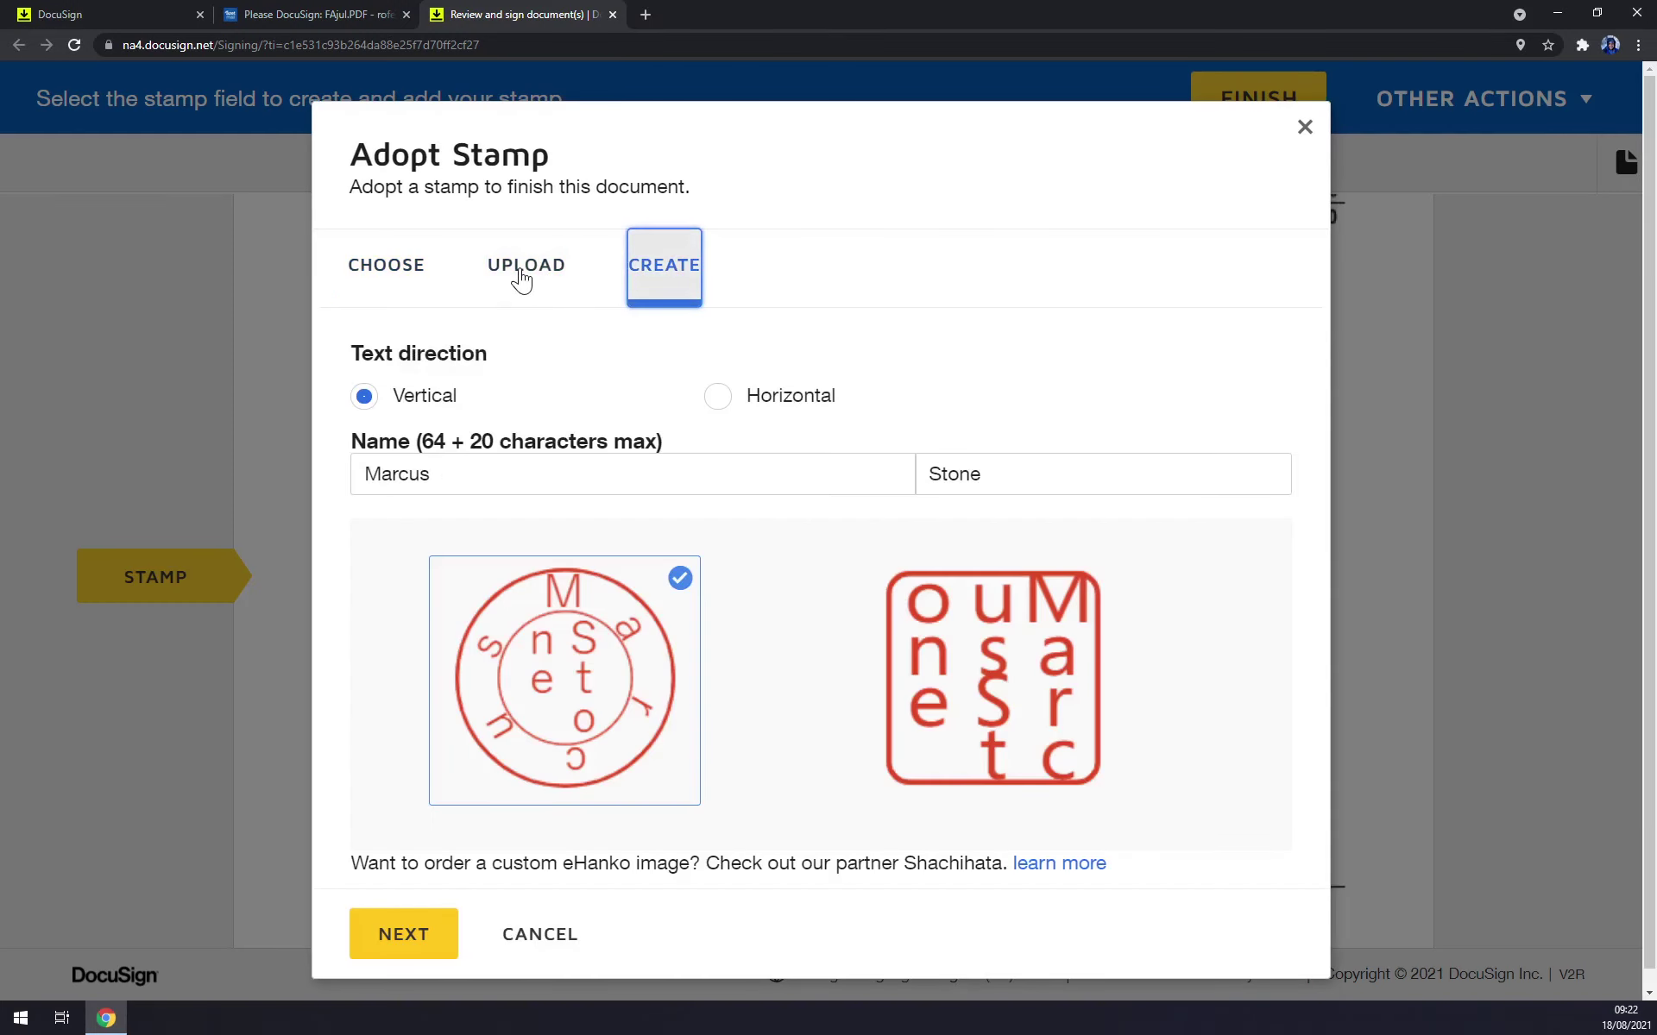
{"action": "left_click", "coordinate": [576, 681]}
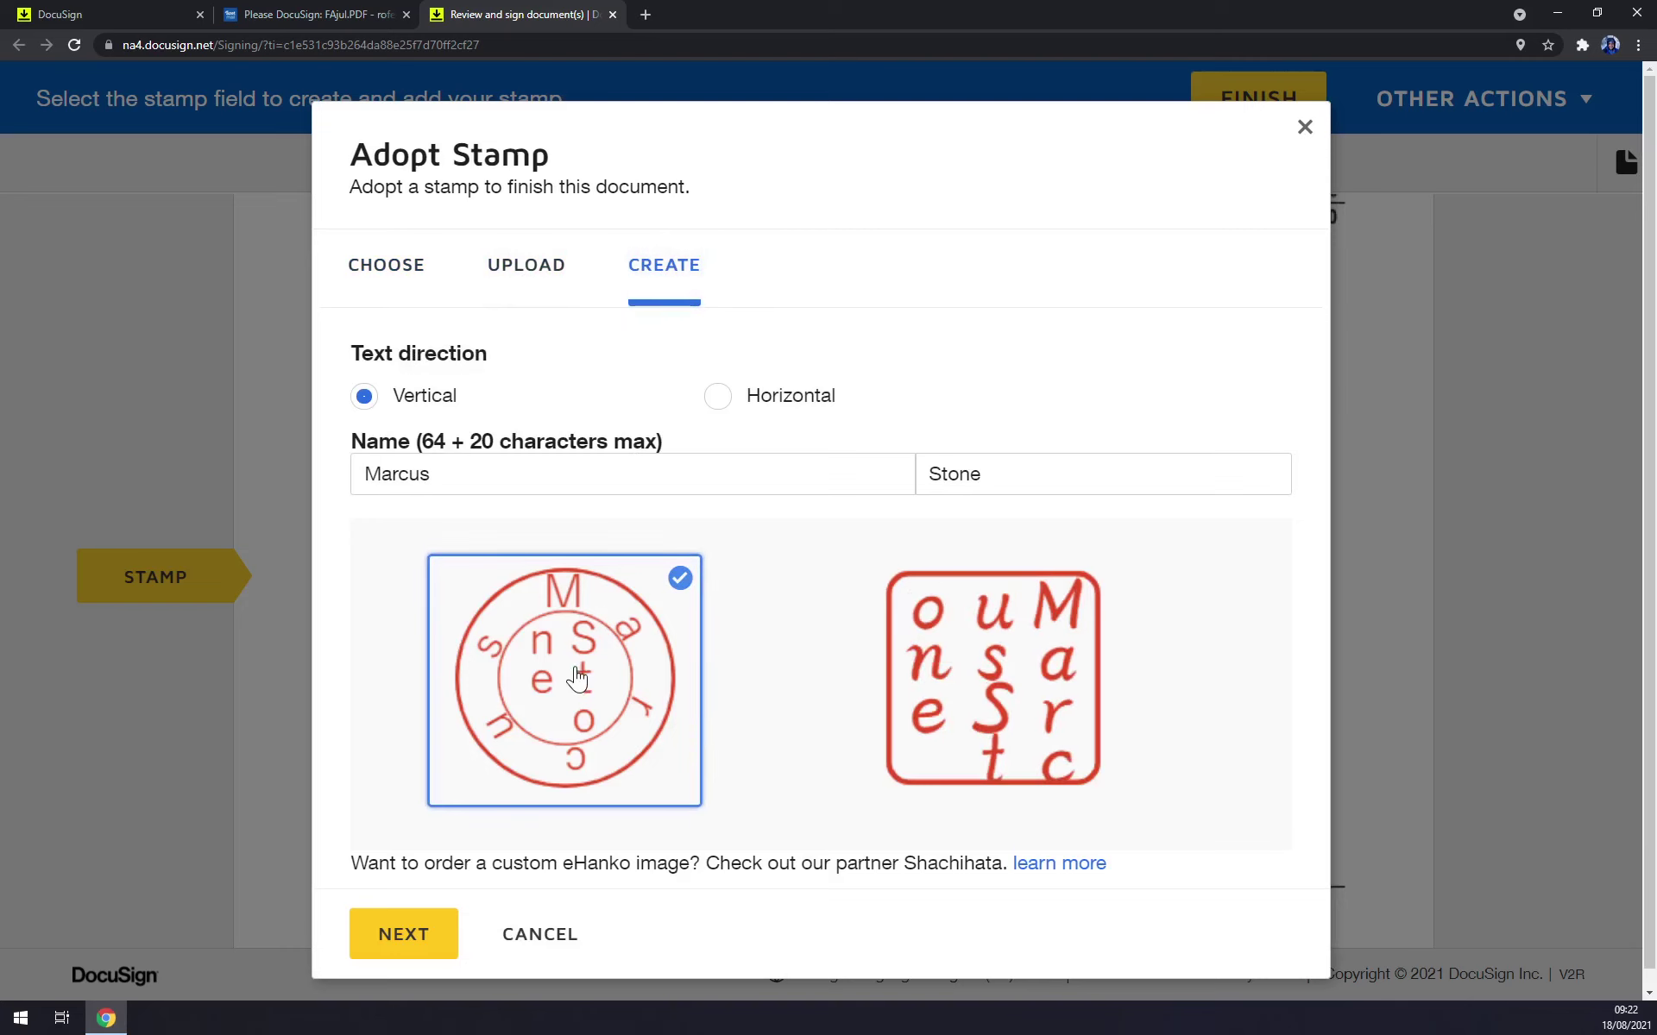
{"action": "left_click", "coordinate": [415, 916]}
{"action": "left_click", "coordinate": [477, 834]}
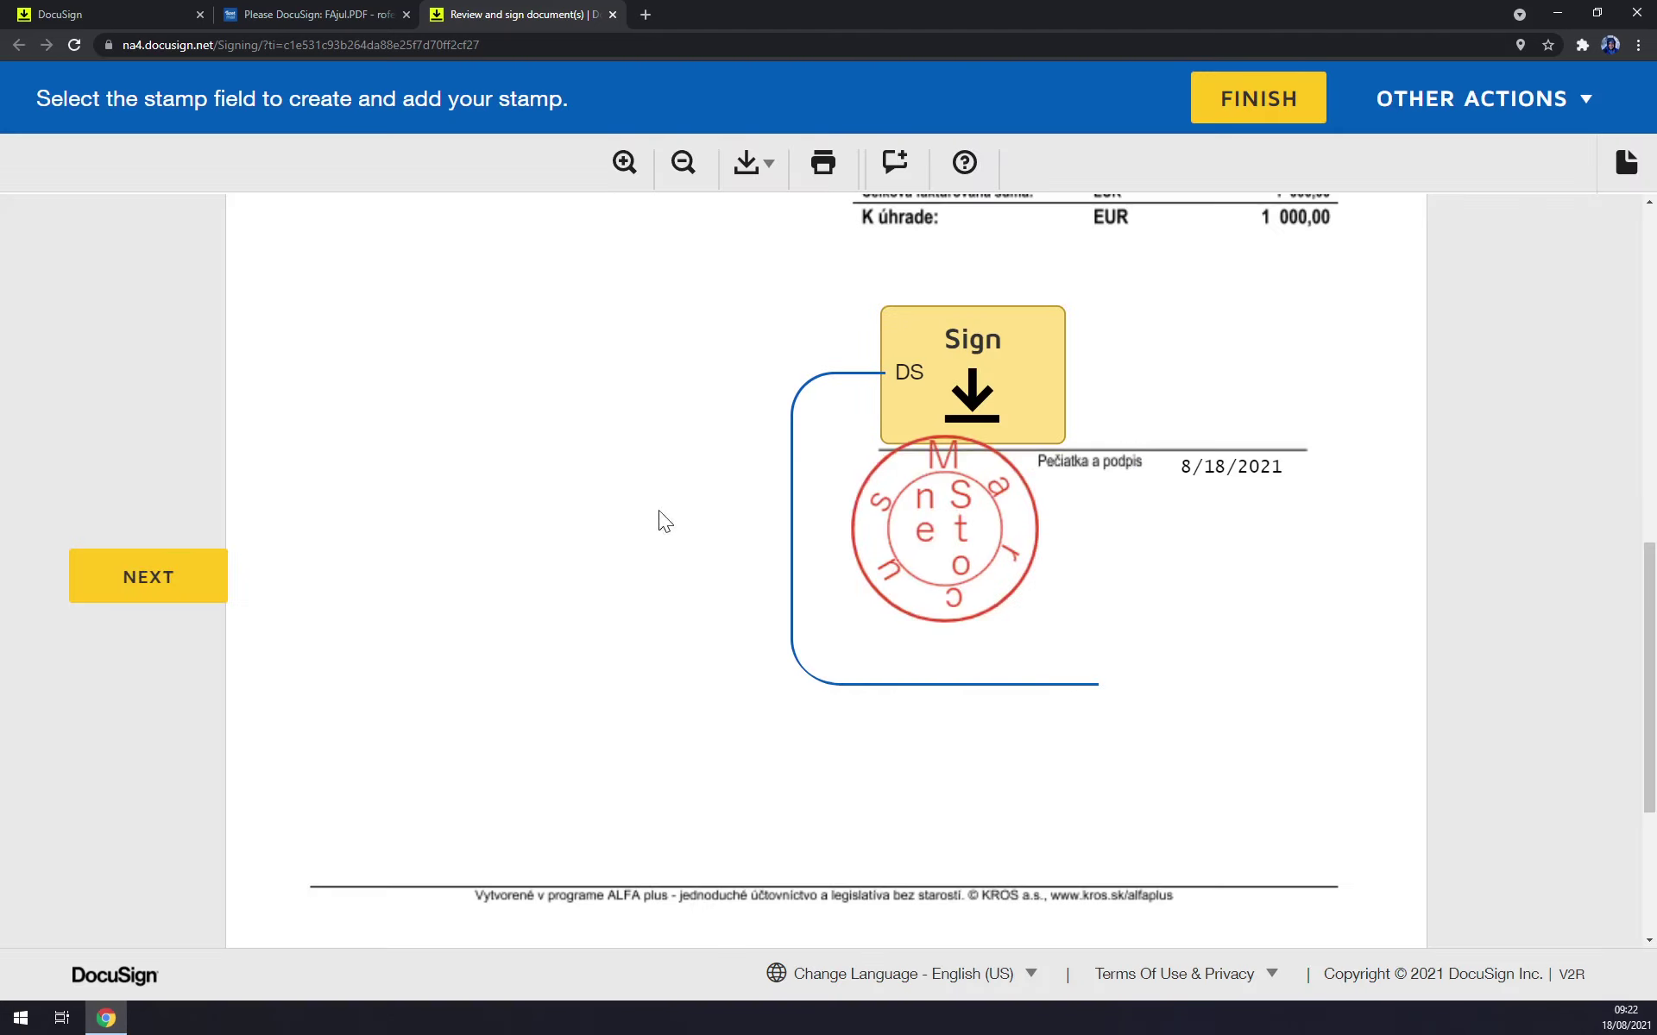
Resize the placed stamp from 36 mm down to 13 mm.
{"action": "left_click", "coordinate": [878, 522]}
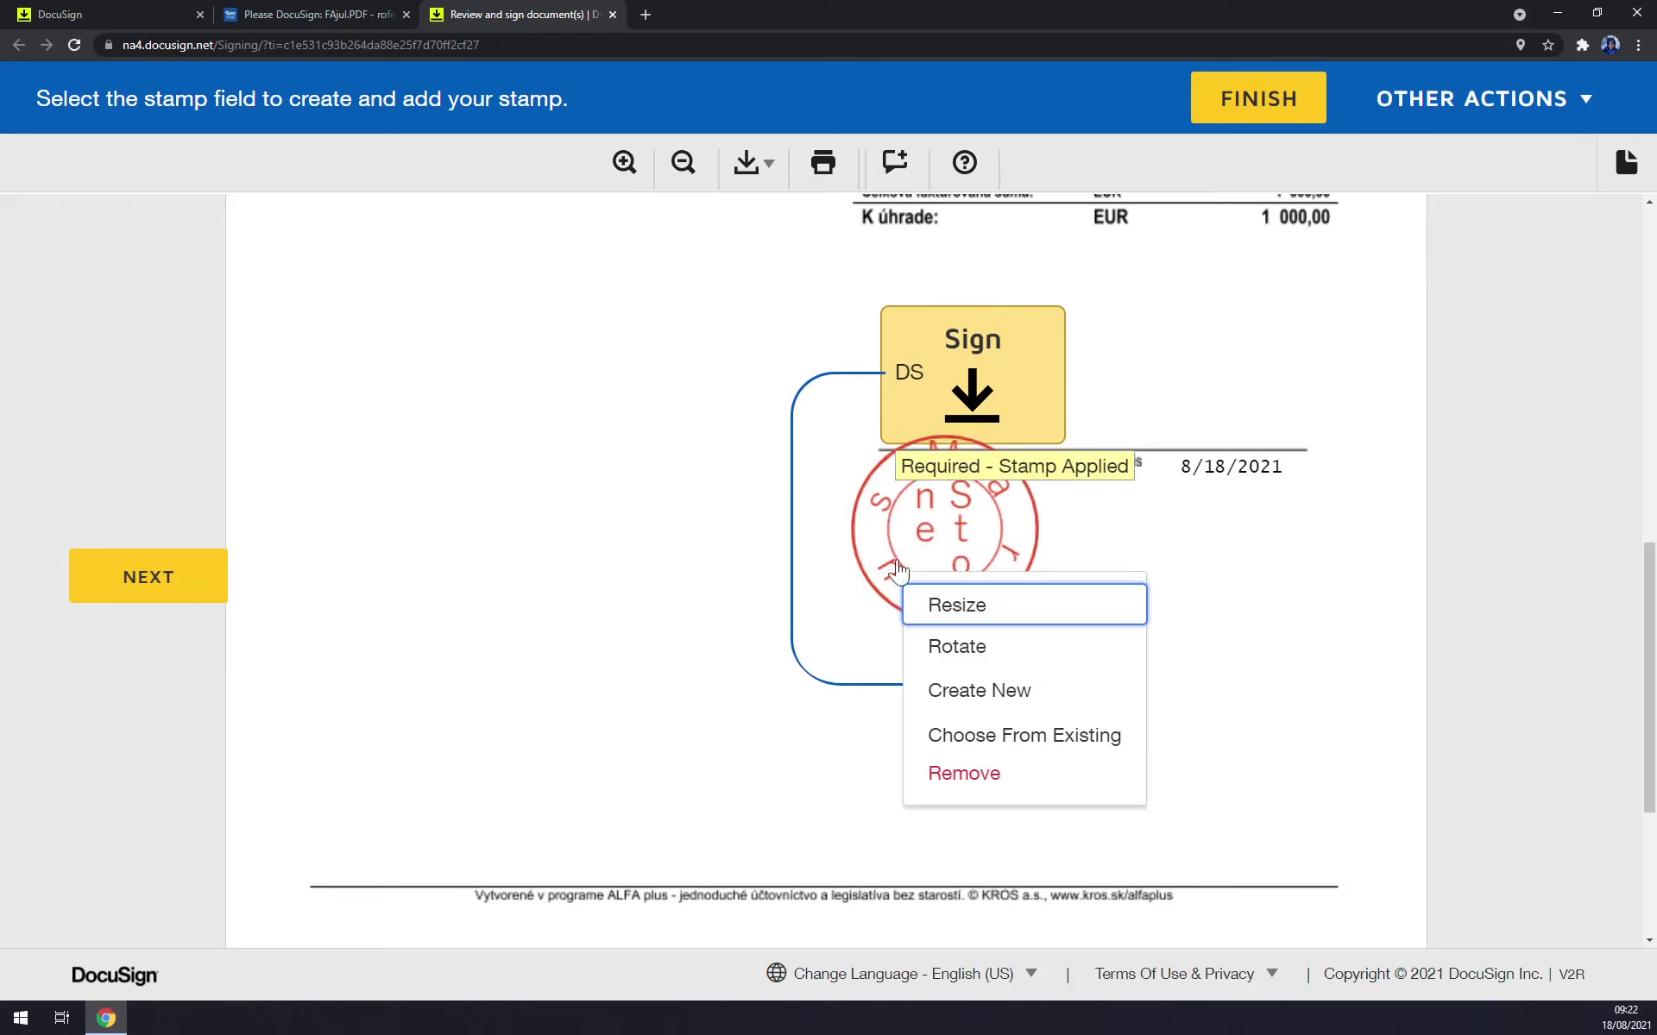
{"action": "left_click", "coordinate": [950, 615]}
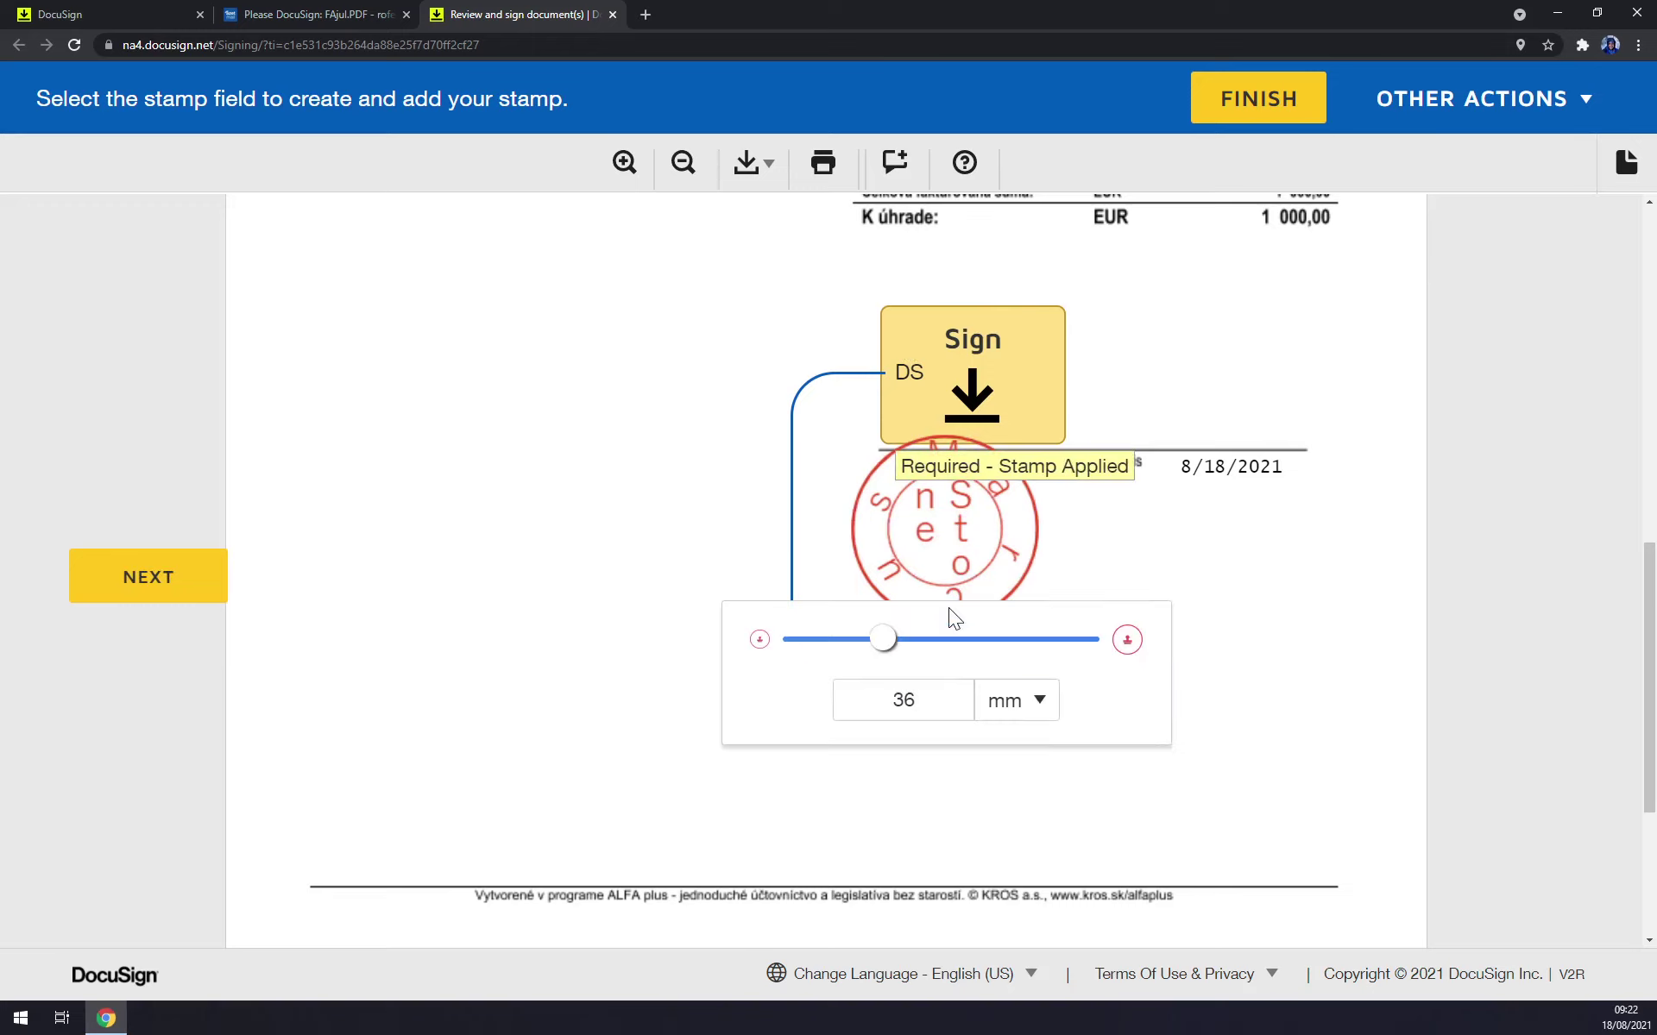
{"action": "left_click_drag", "start_coordinate": [884, 640], "coordinate": [812, 639]}
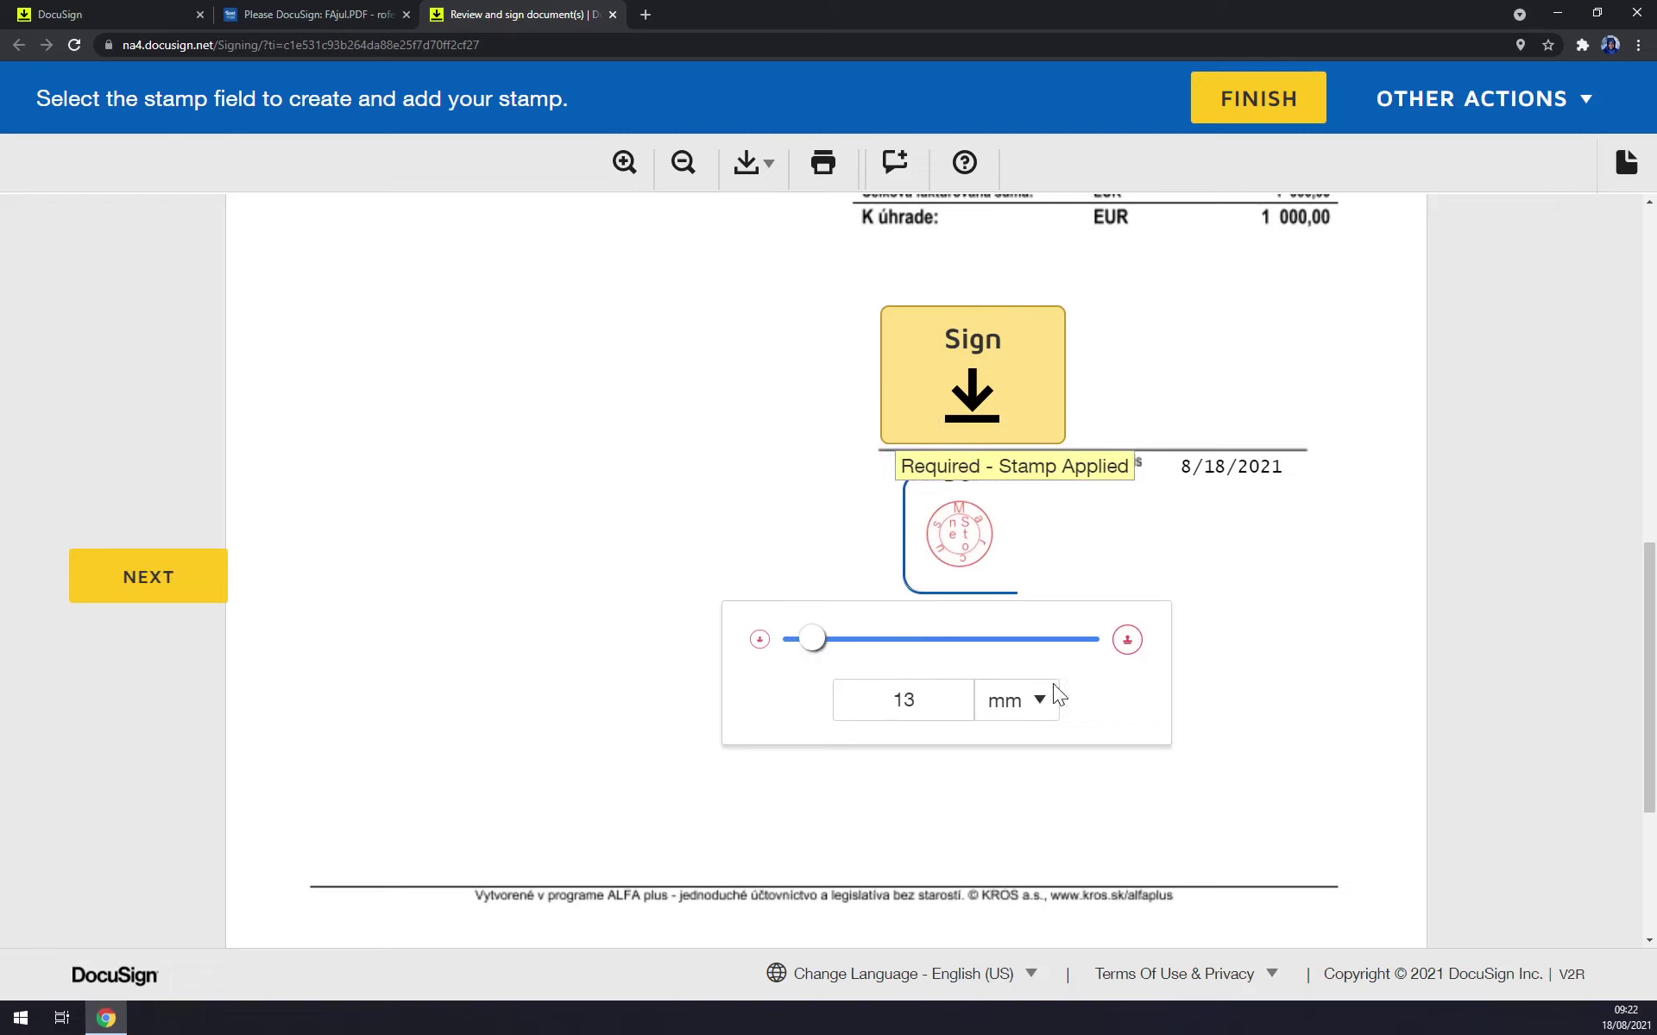
{"action": "left_click", "coordinate": [1187, 660]}
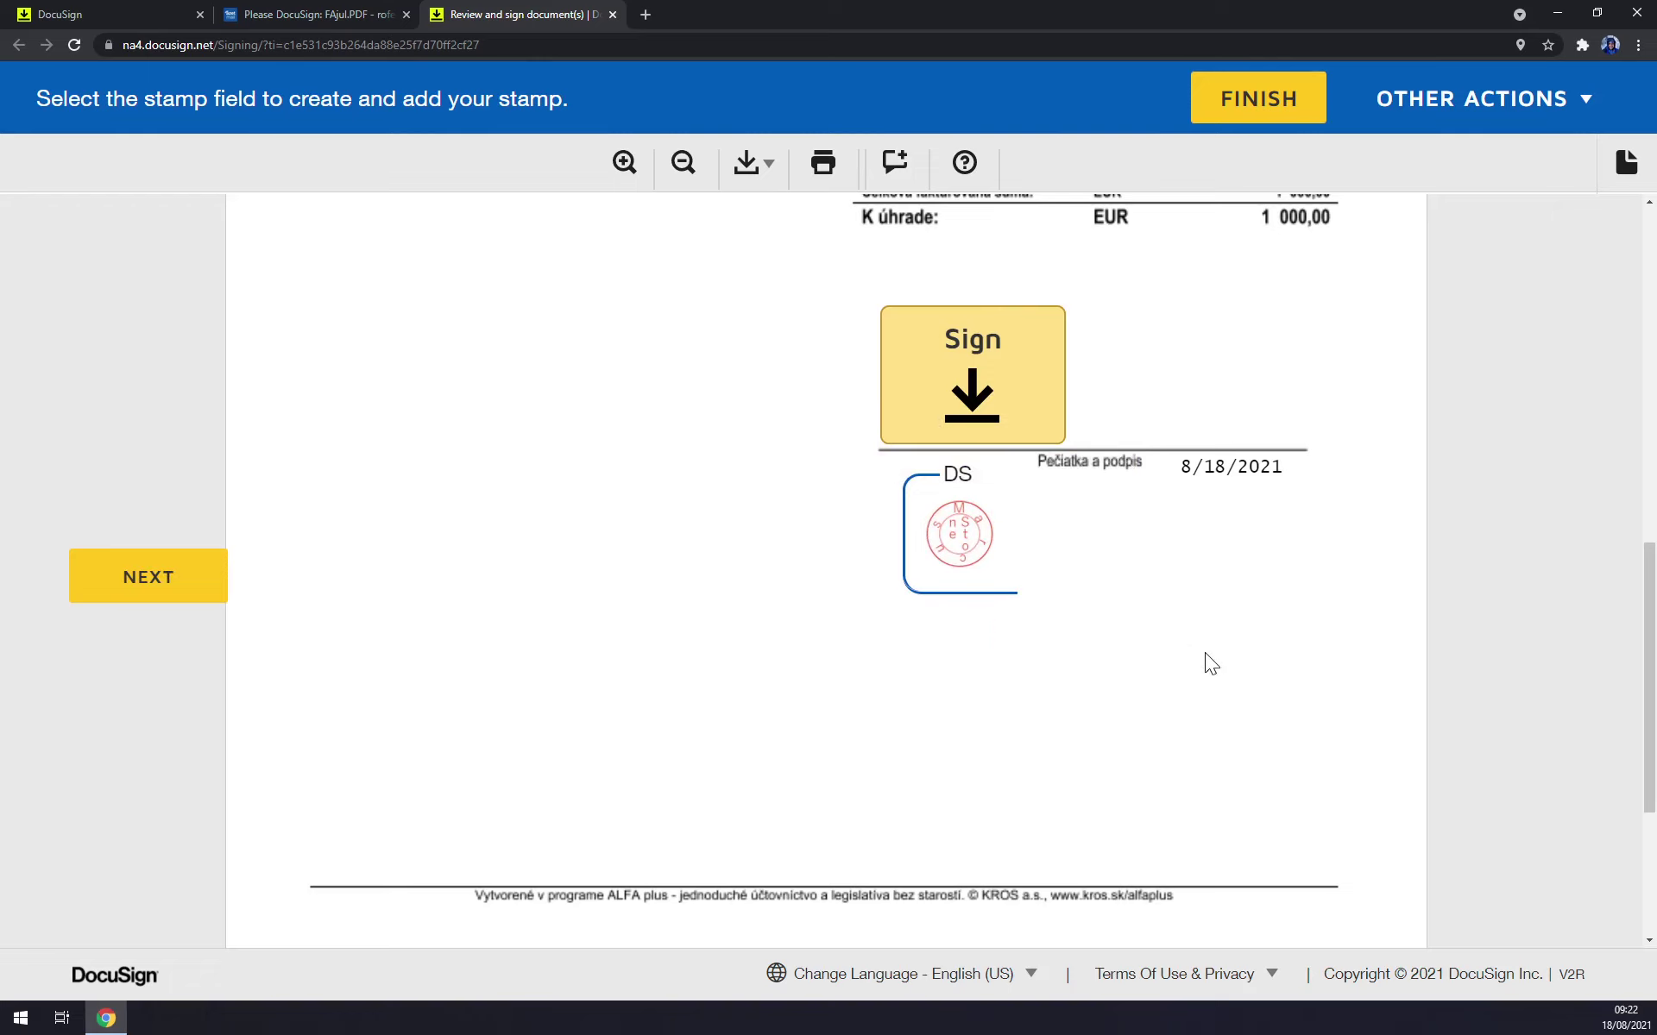
Re-apply the drawn signature to the Sign field and finish signing the invoice.
{"action": "left_click", "coordinate": [1048, 401]}
{"action": "right_click", "coordinate": [1072, 350]}
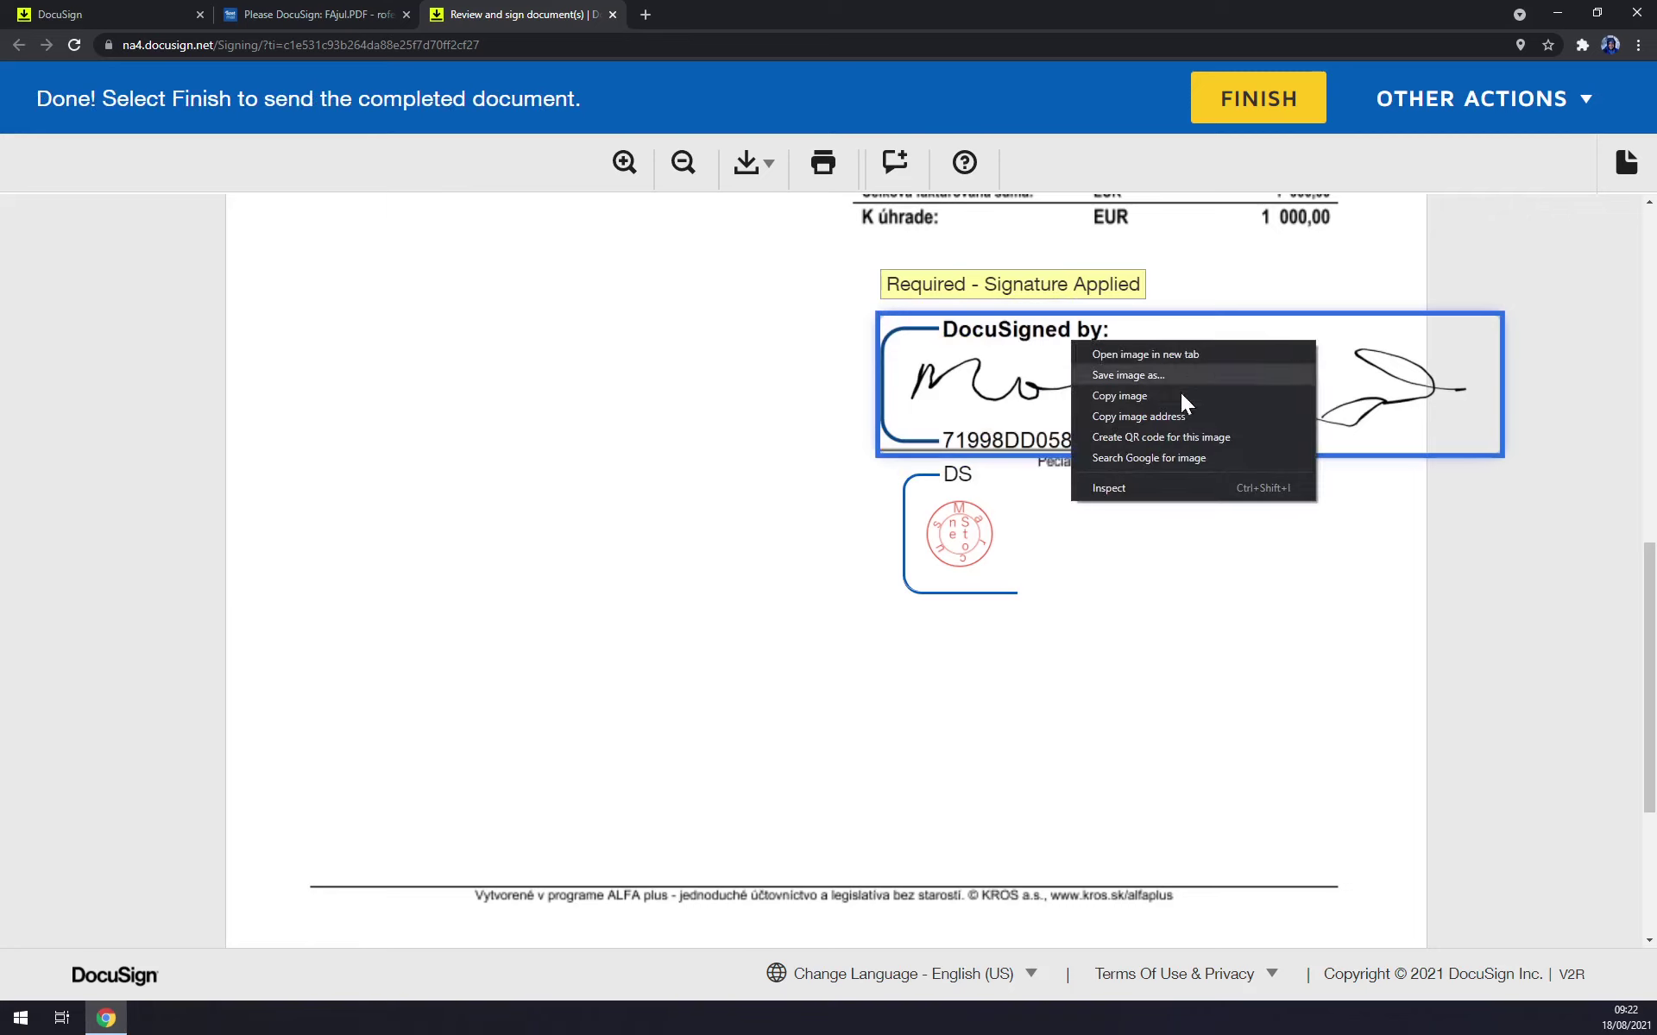
{"action": "left_click", "coordinate": [930, 390]}
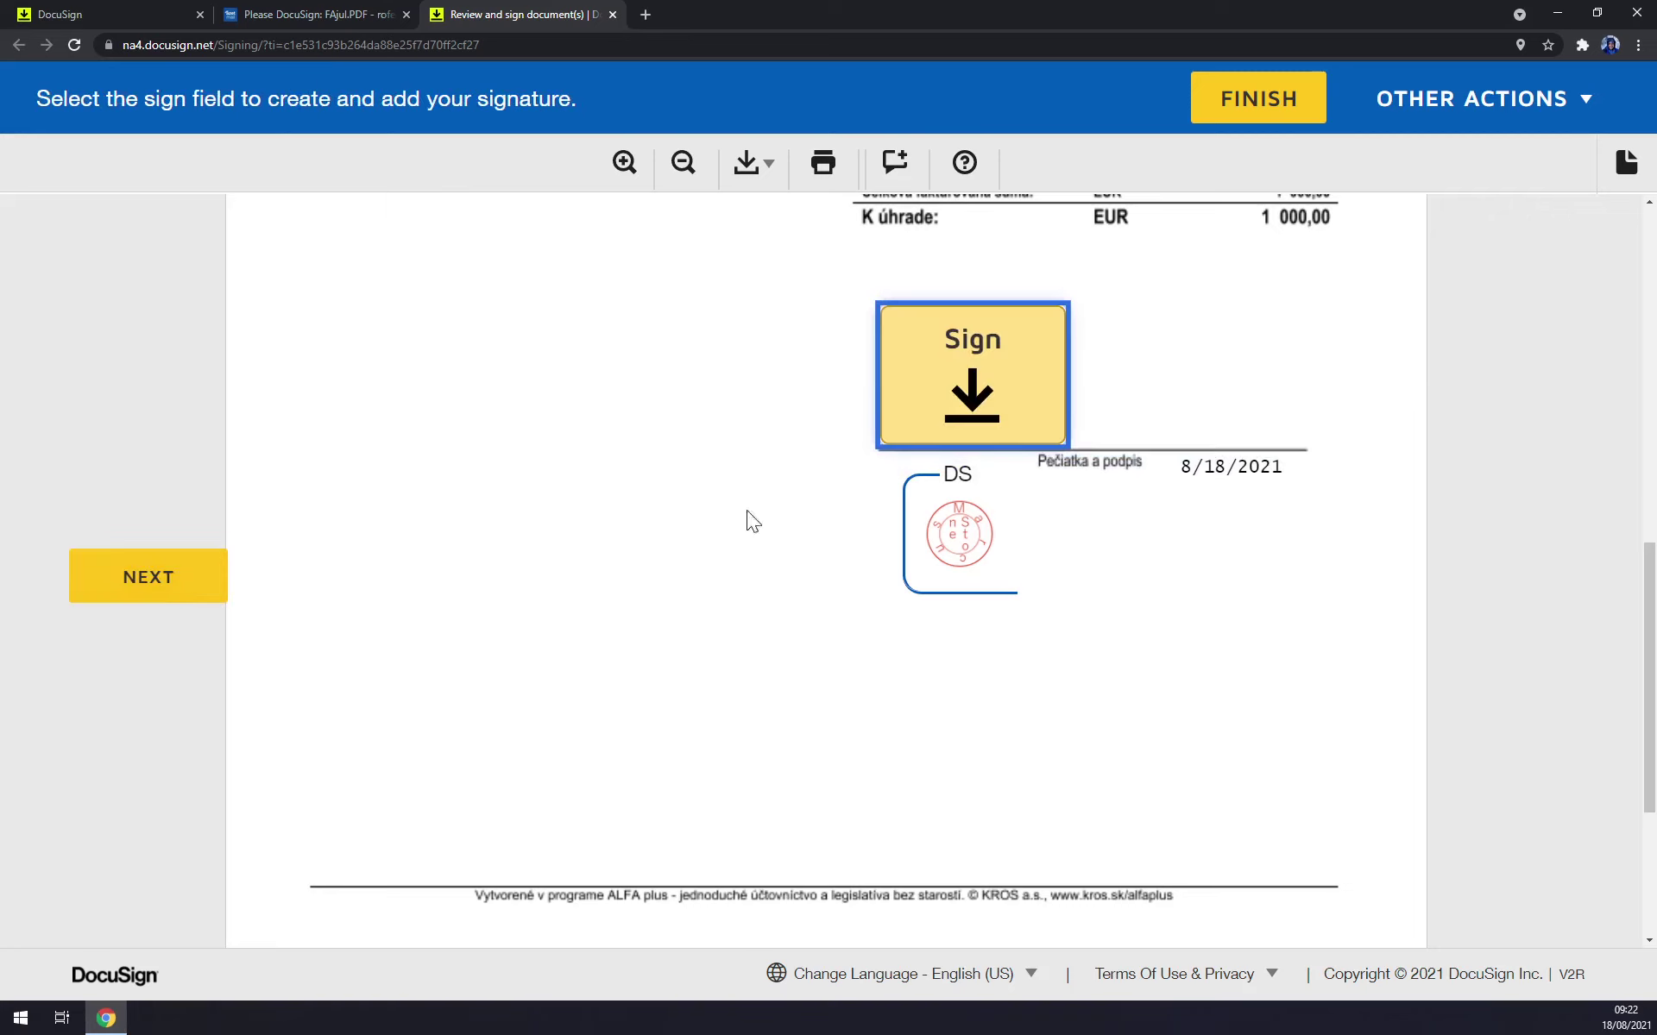
{"action": "left_click", "coordinate": [938, 407]}
{"action": "scroll", "coordinate": [1268, 789], "scroll_direction": "down", "scroll_amount": 4}
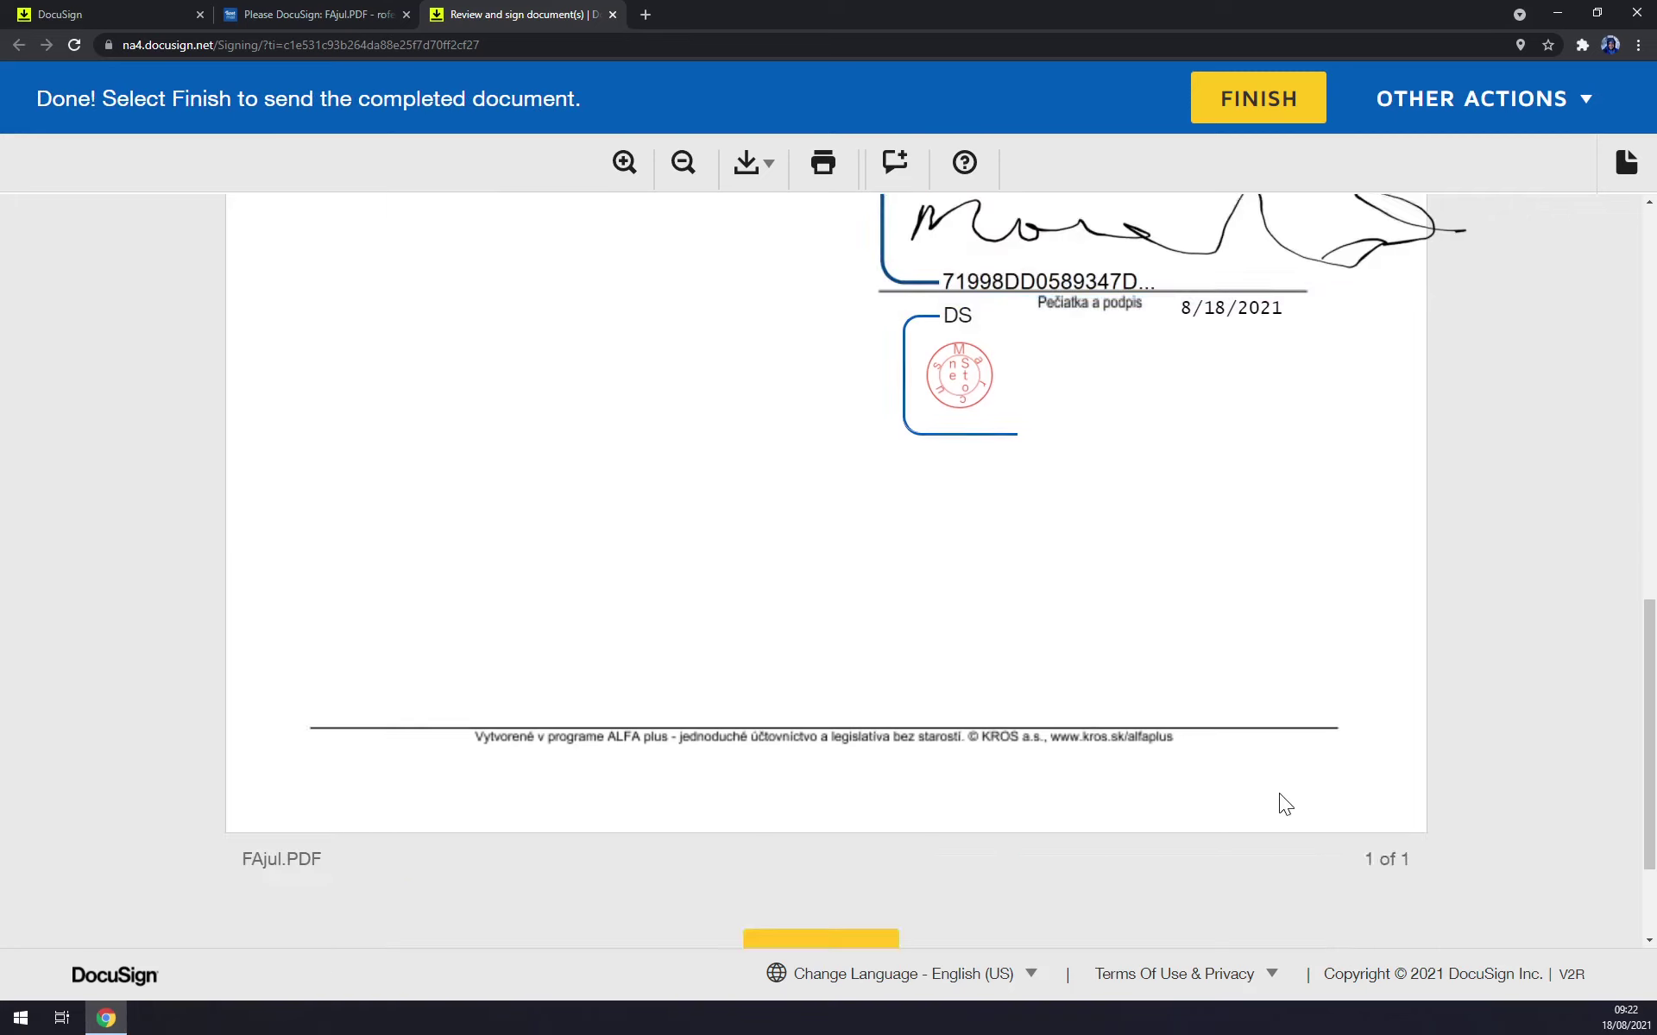
{"action": "left_click", "coordinate": [831, 792]}
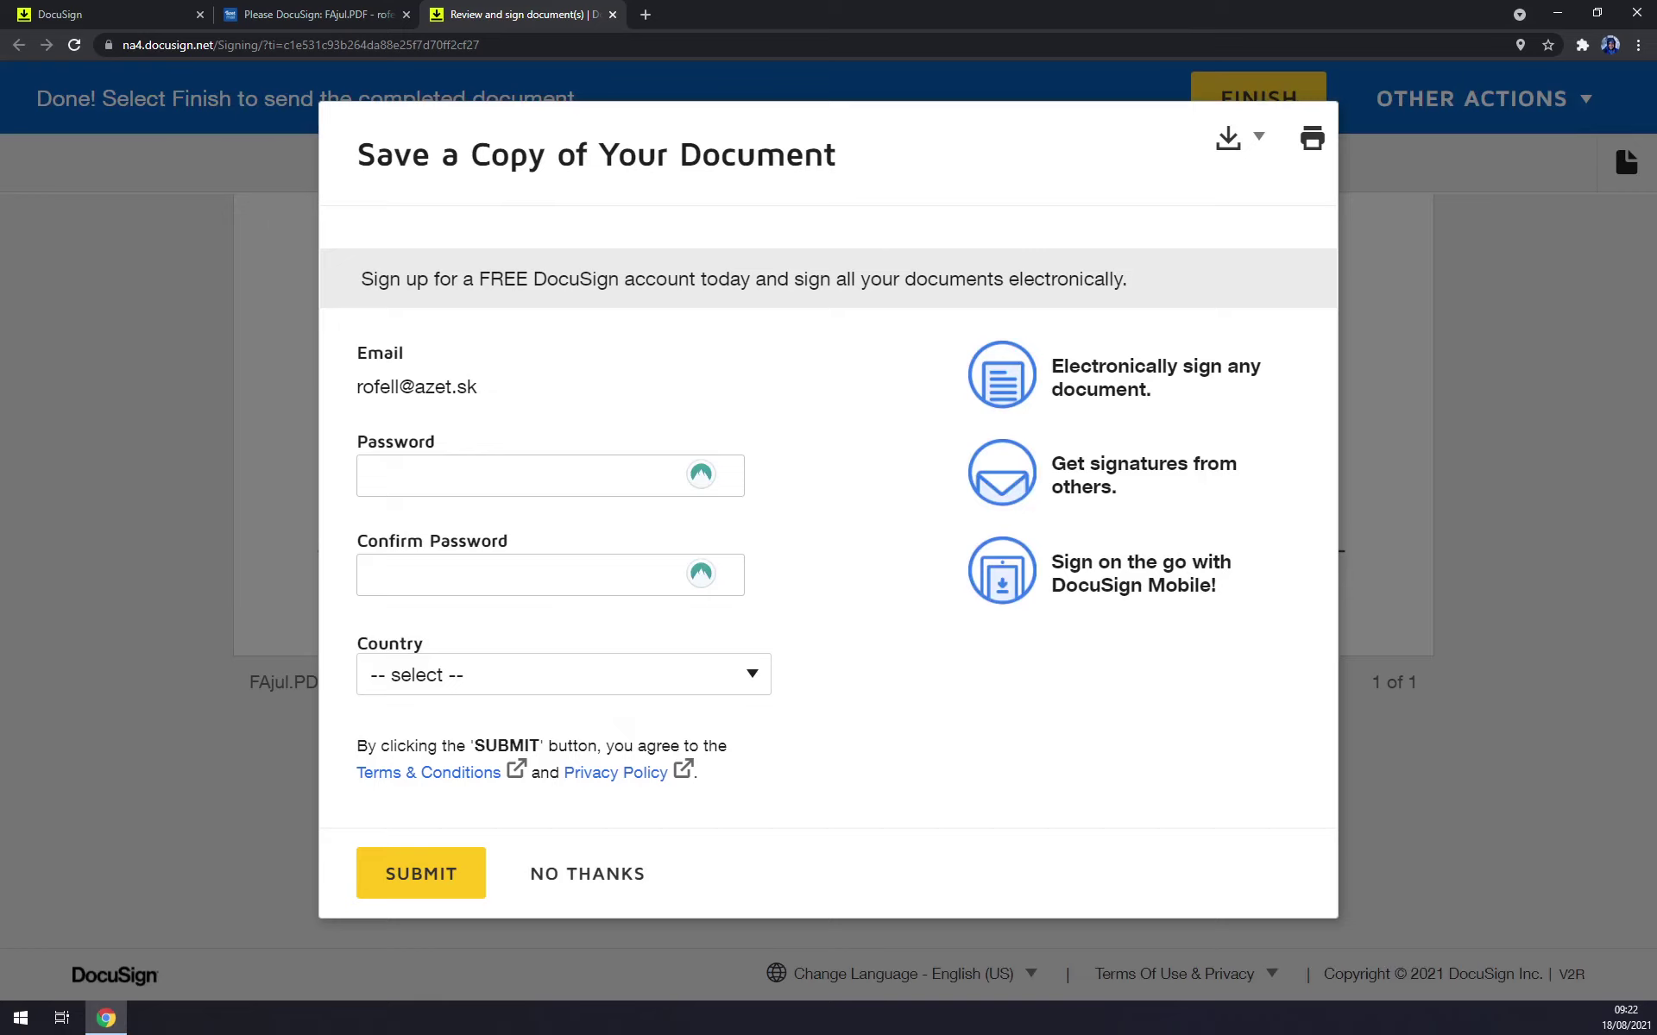
Leave the new-account password empty and decline the save-a-copy offer to reach You're All Done!
{"action": "left_click", "coordinate": [518, 476]}
{"action": "left_click", "coordinate": [659, 388]}
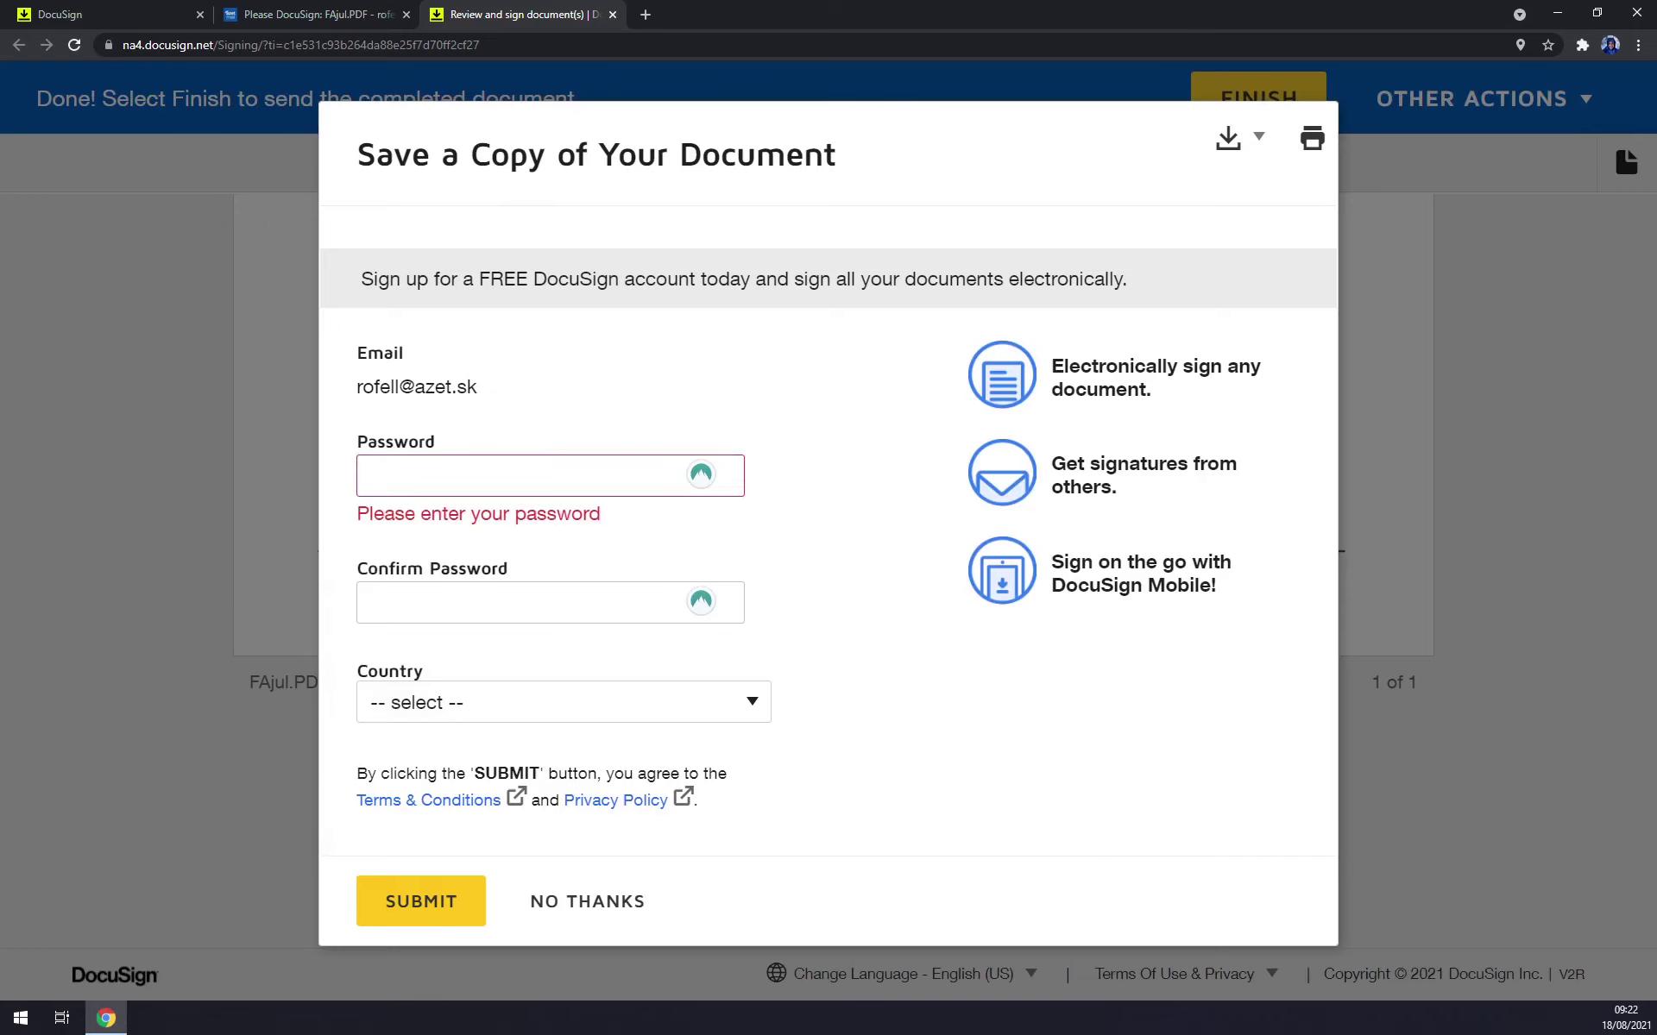
{"action": "left_click", "coordinate": [373, 476]}
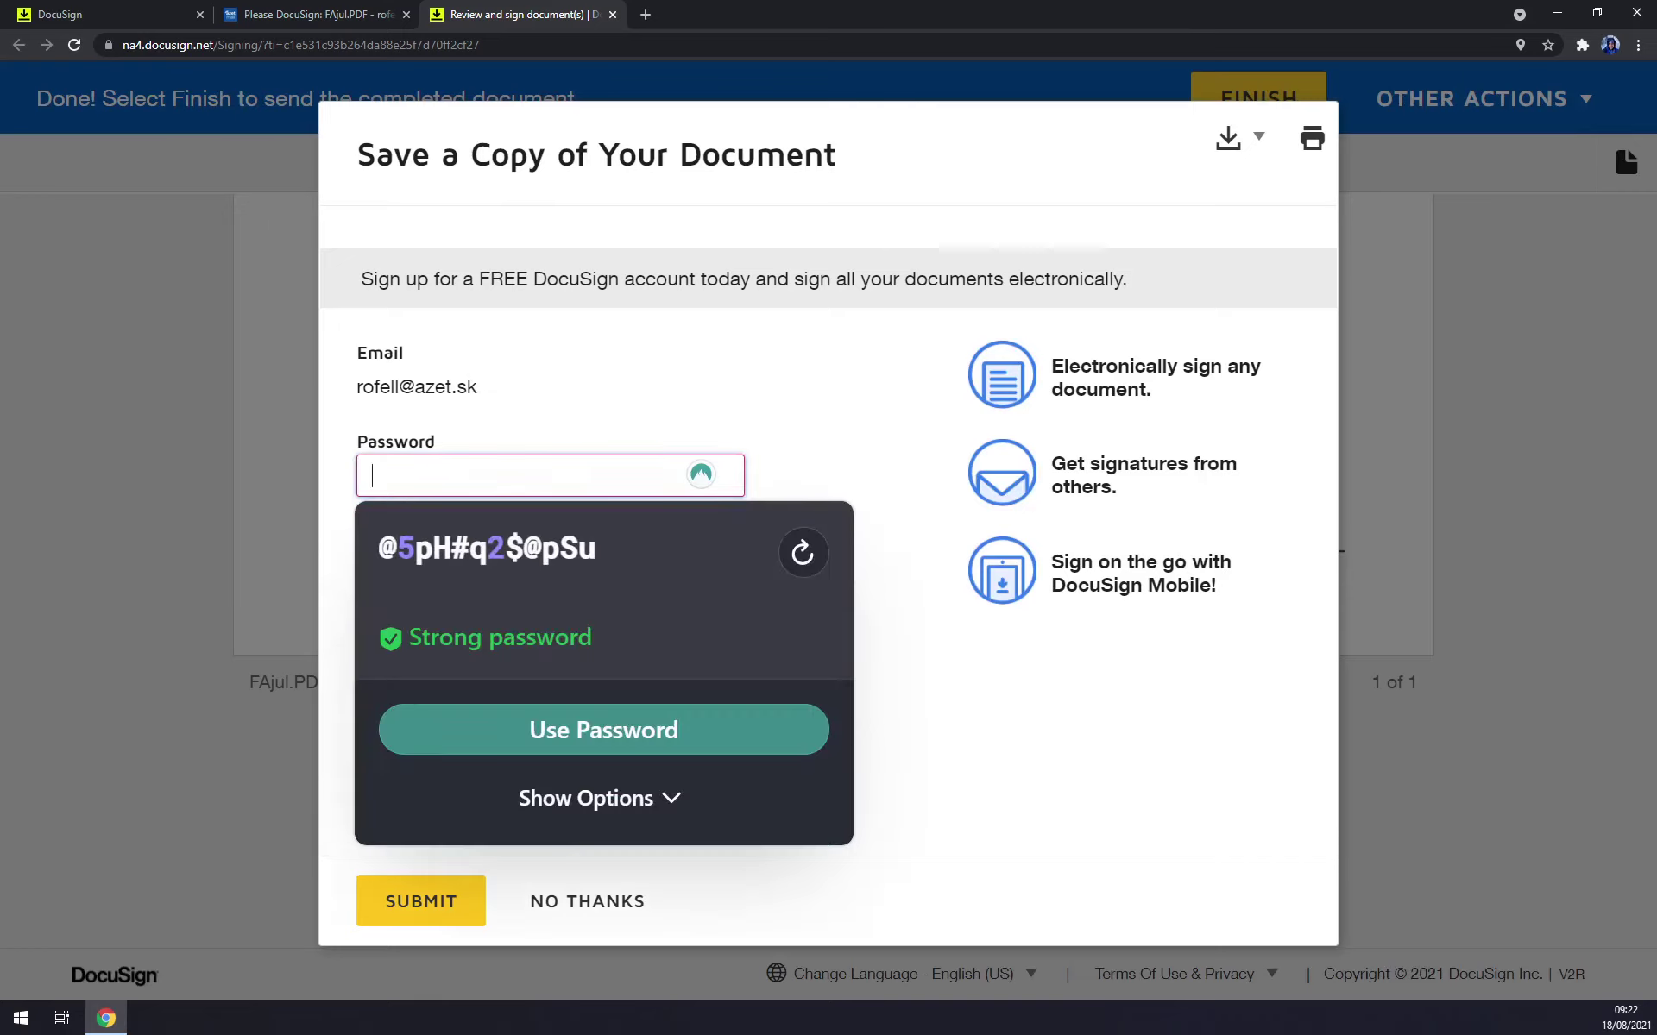
{"action": "left_click", "coordinate": [807, 466]}
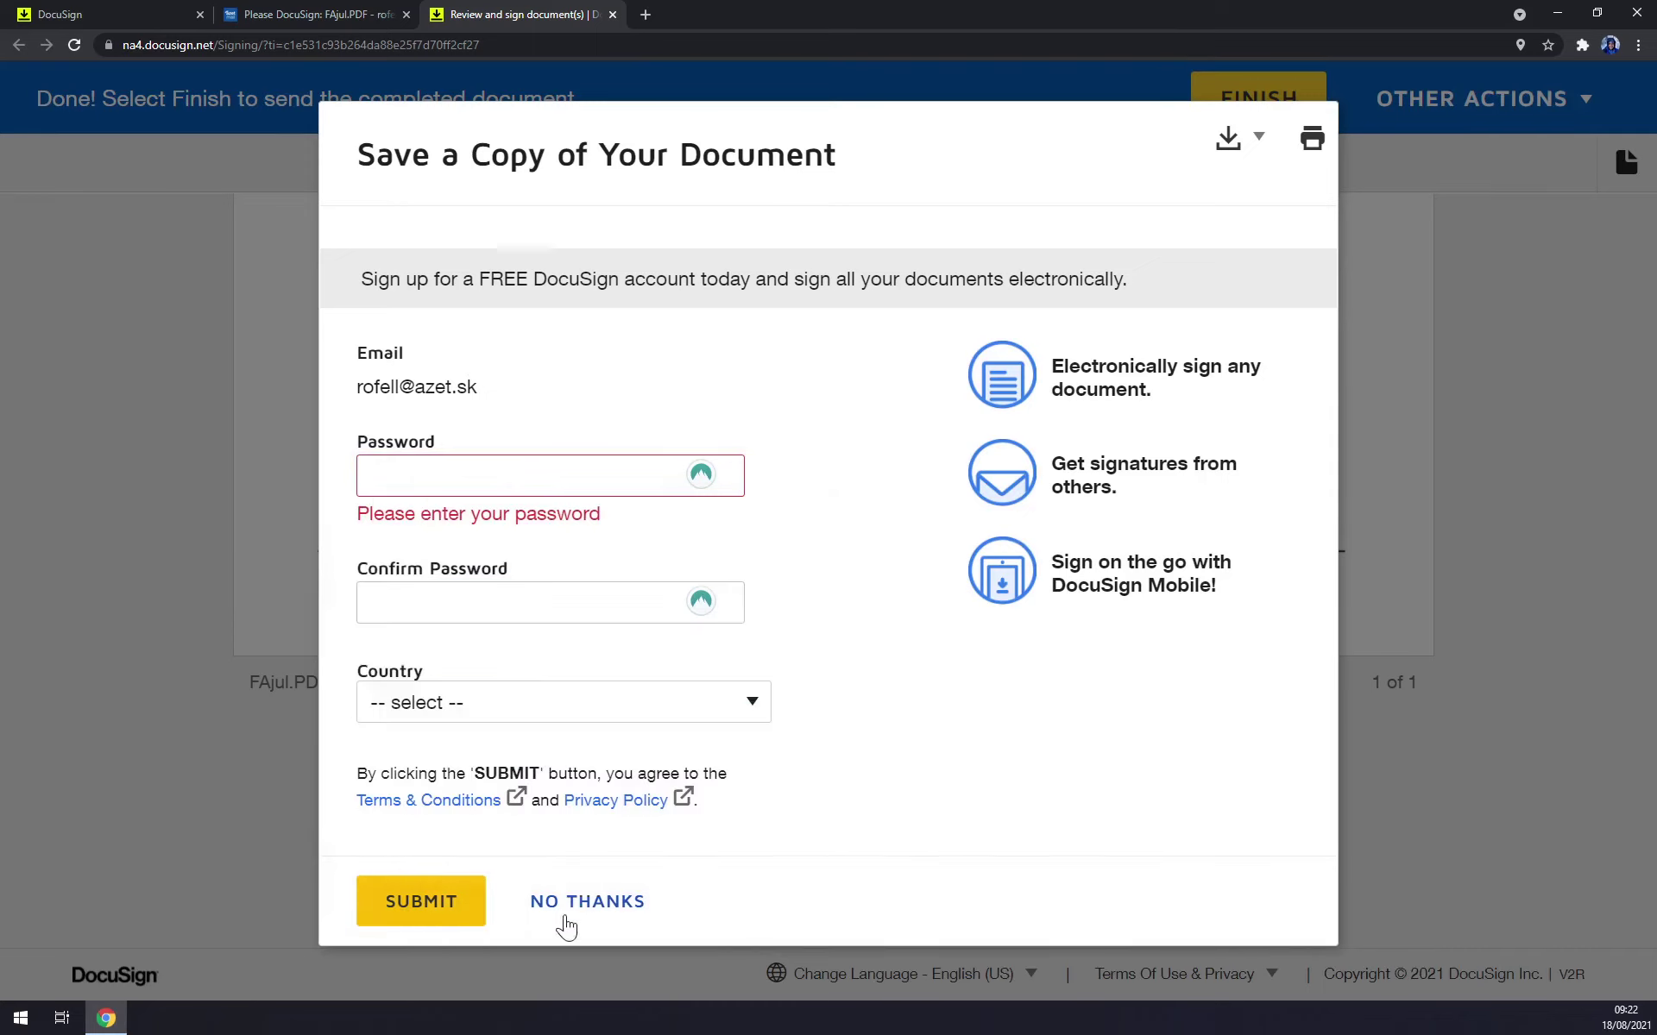
{"action": "left_click", "coordinate": [586, 912]}
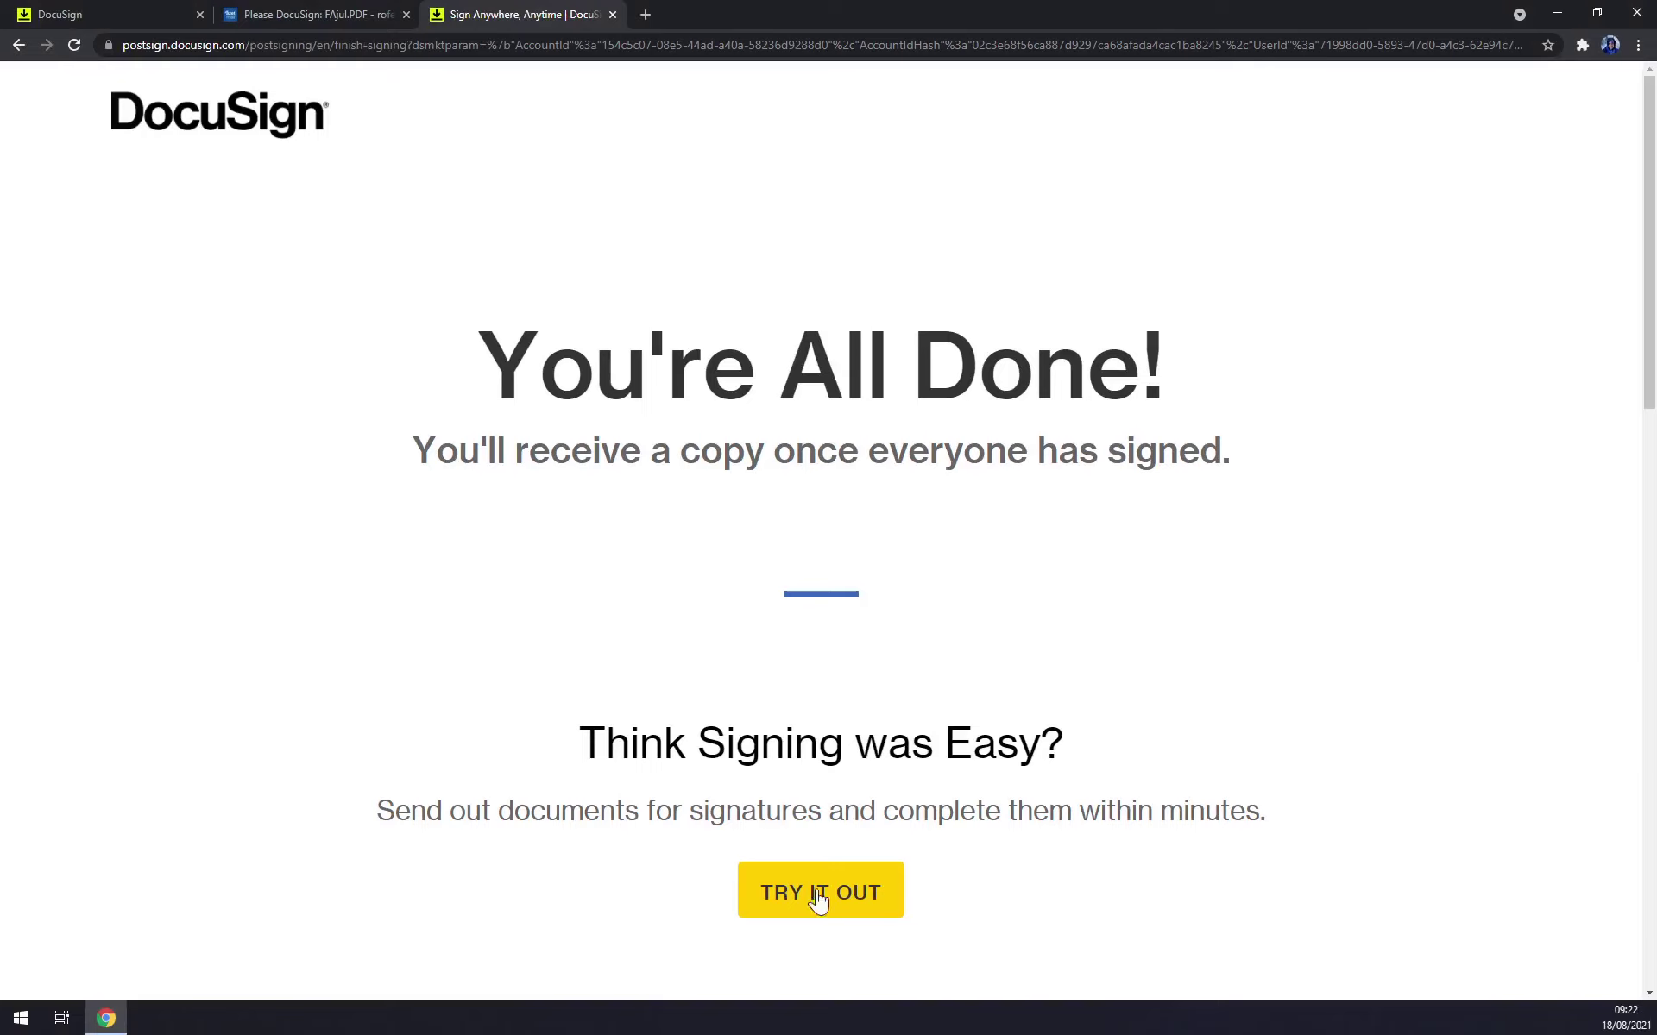
From the eSignature home page, open the completed FAjul.PDF envelope's details.
{"action": "left_click", "coordinate": [614, 13]}
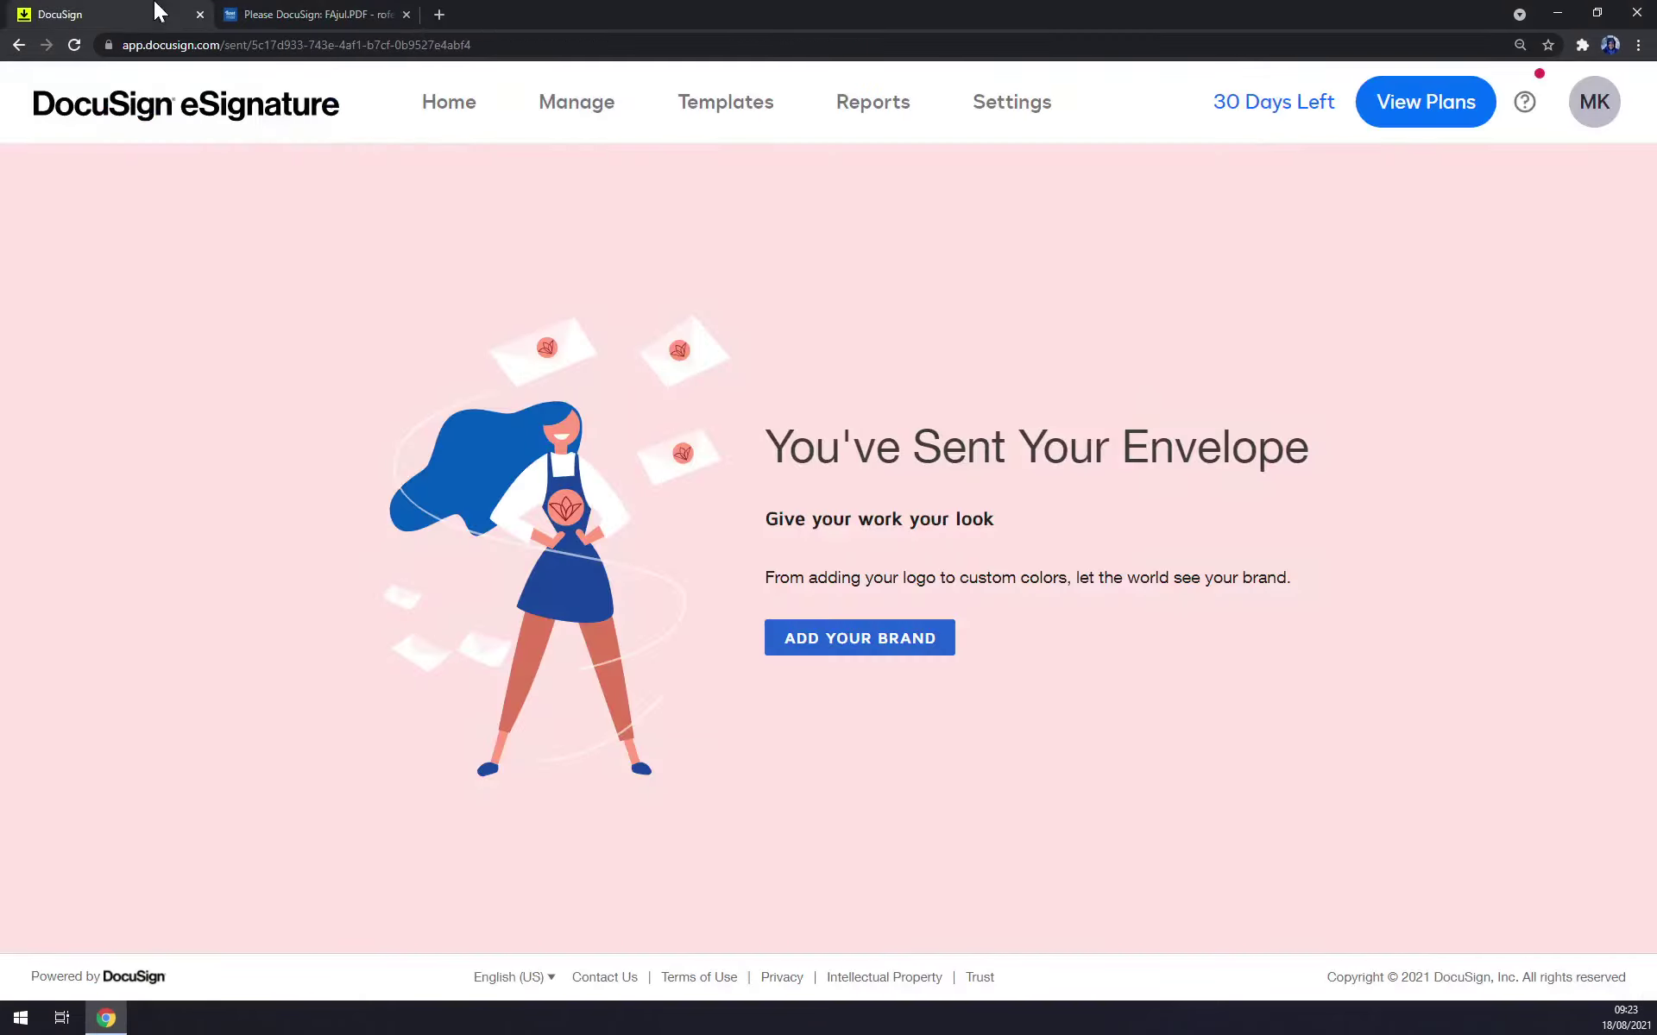
{"action": "left_click", "coordinate": [208, 117]}
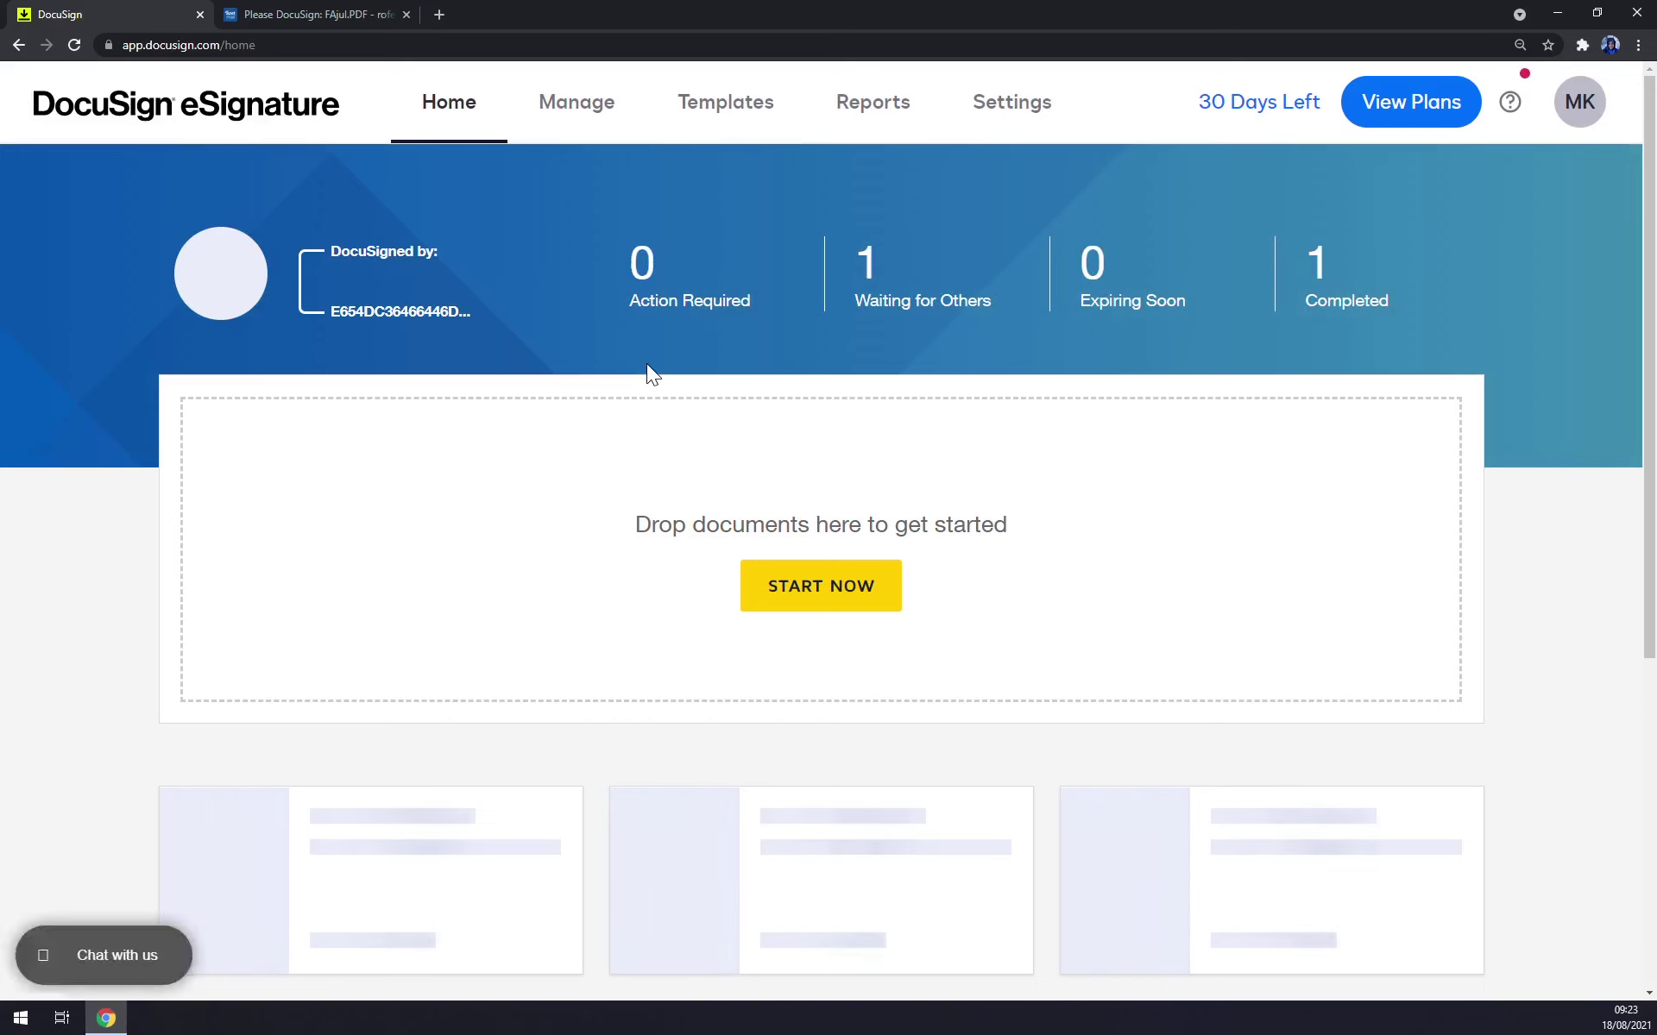
{"action": "left_click", "coordinate": [1353, 276]}
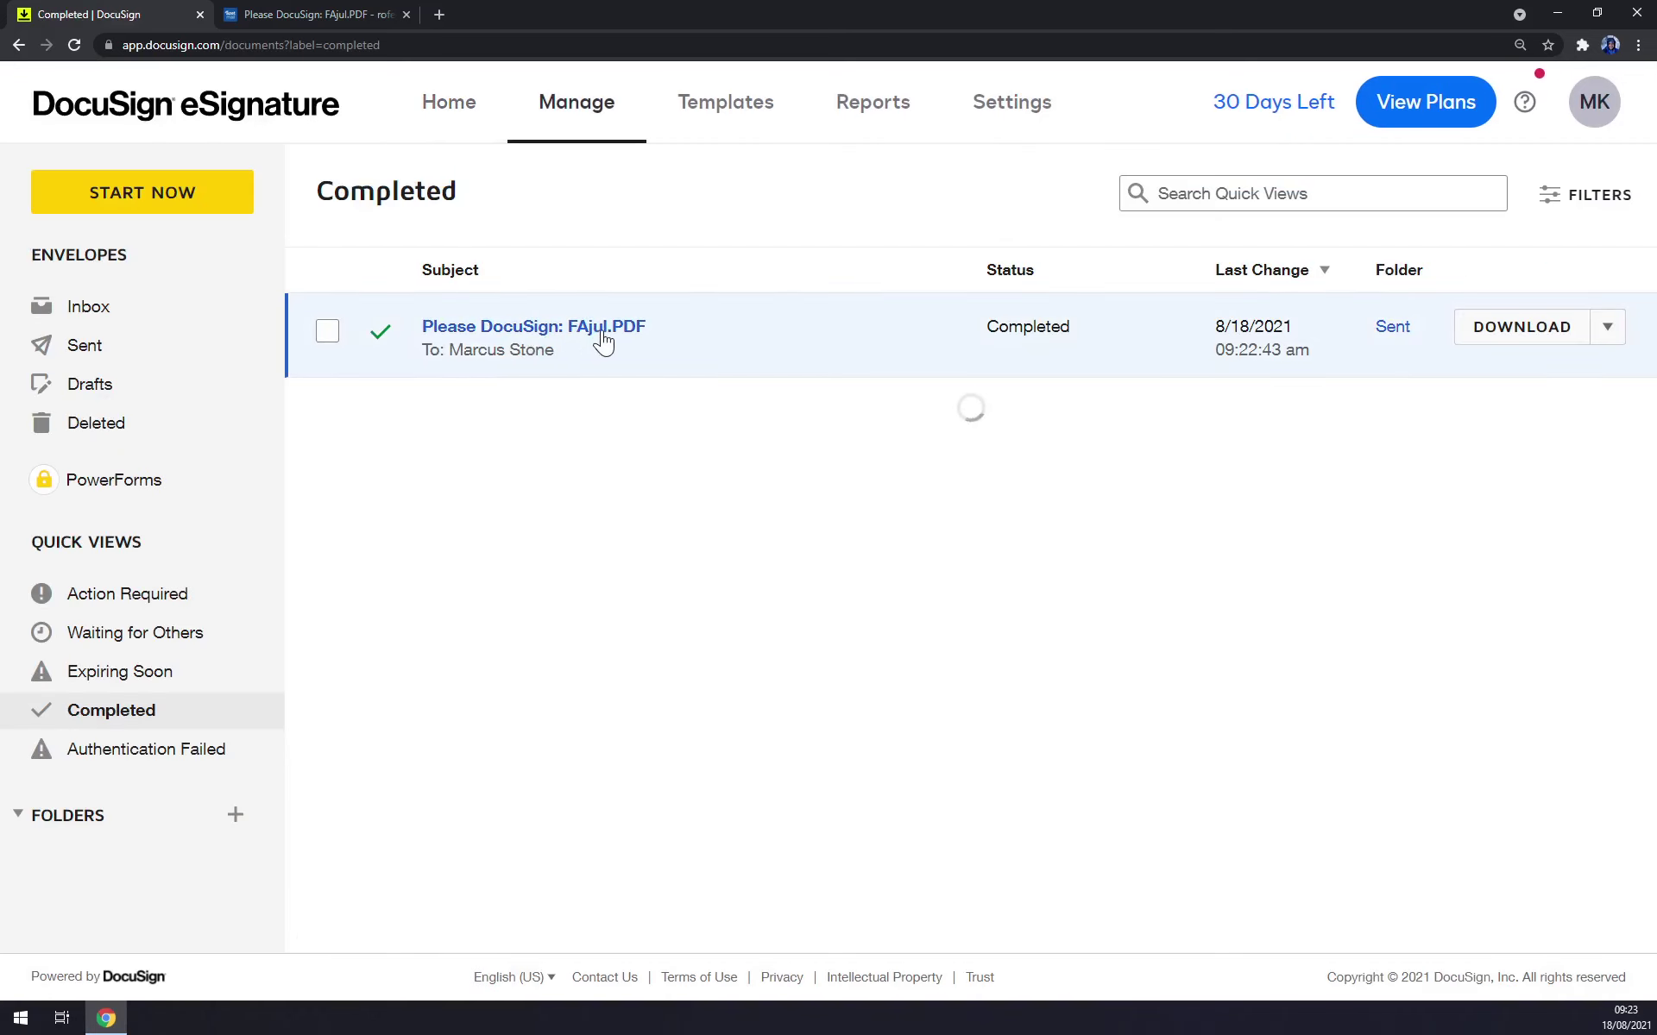
{"action": "left_click", "coordinate": [626, 338]}
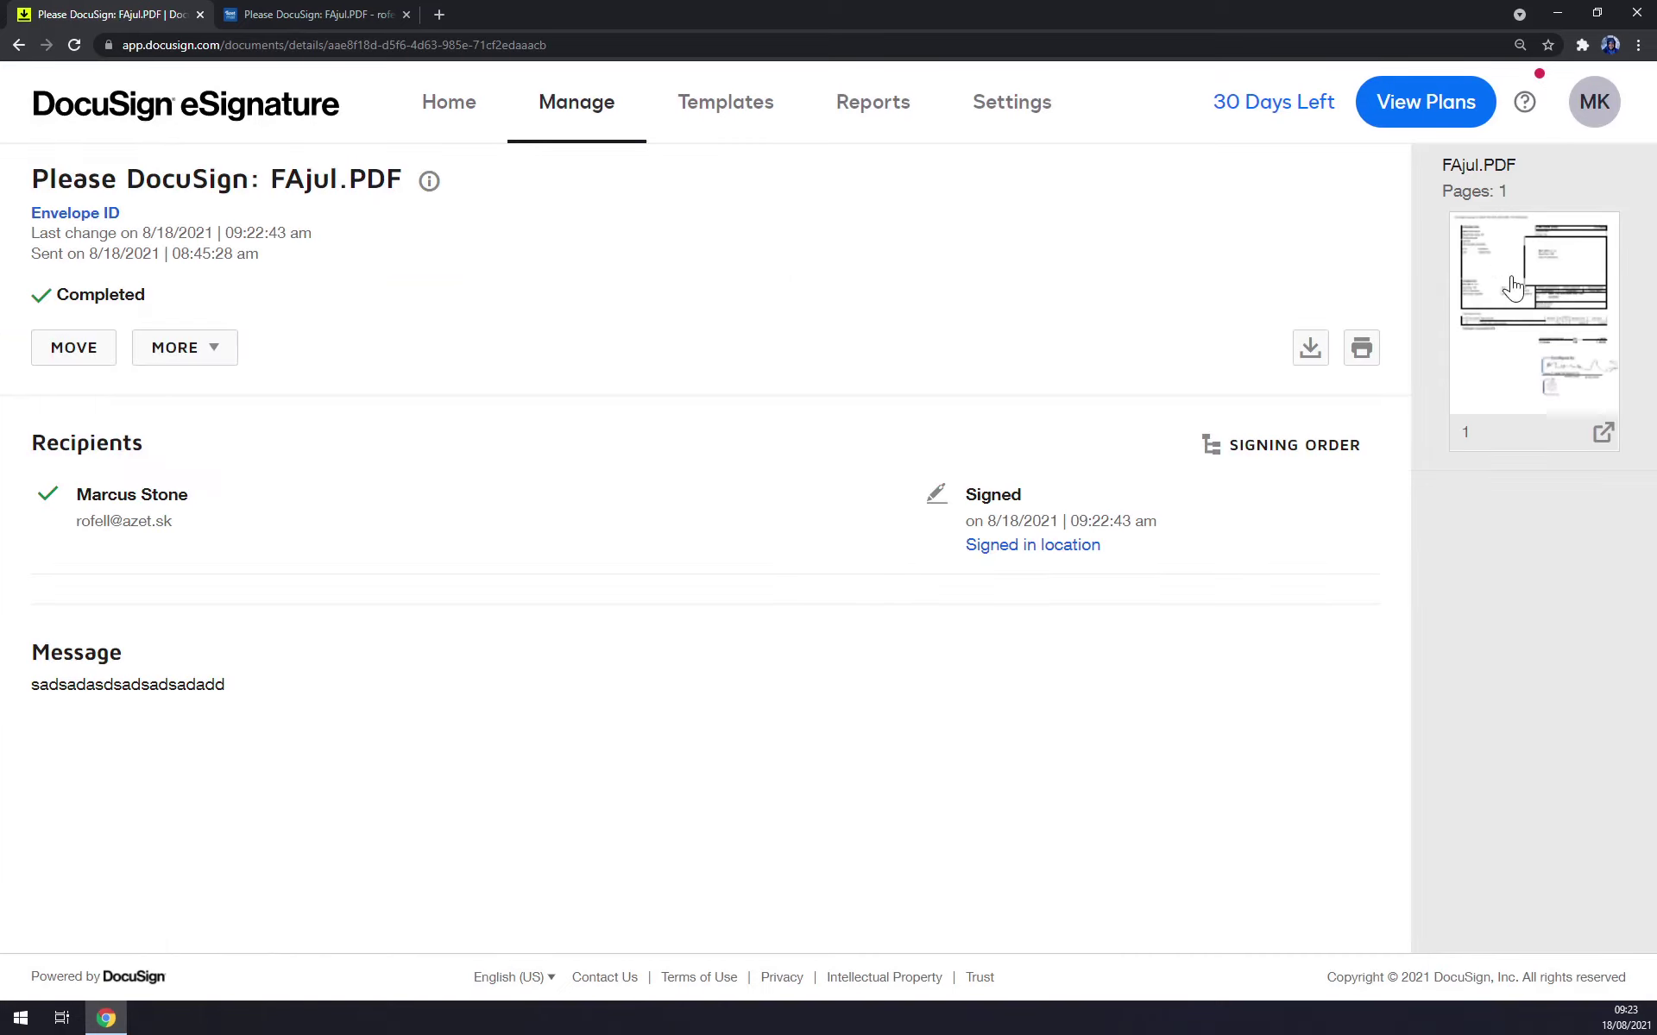
Preview the signed invoice to check the drawn signature and red stamp, then return home.
{"action": "left_click", "coordinate": [1527, 326]}
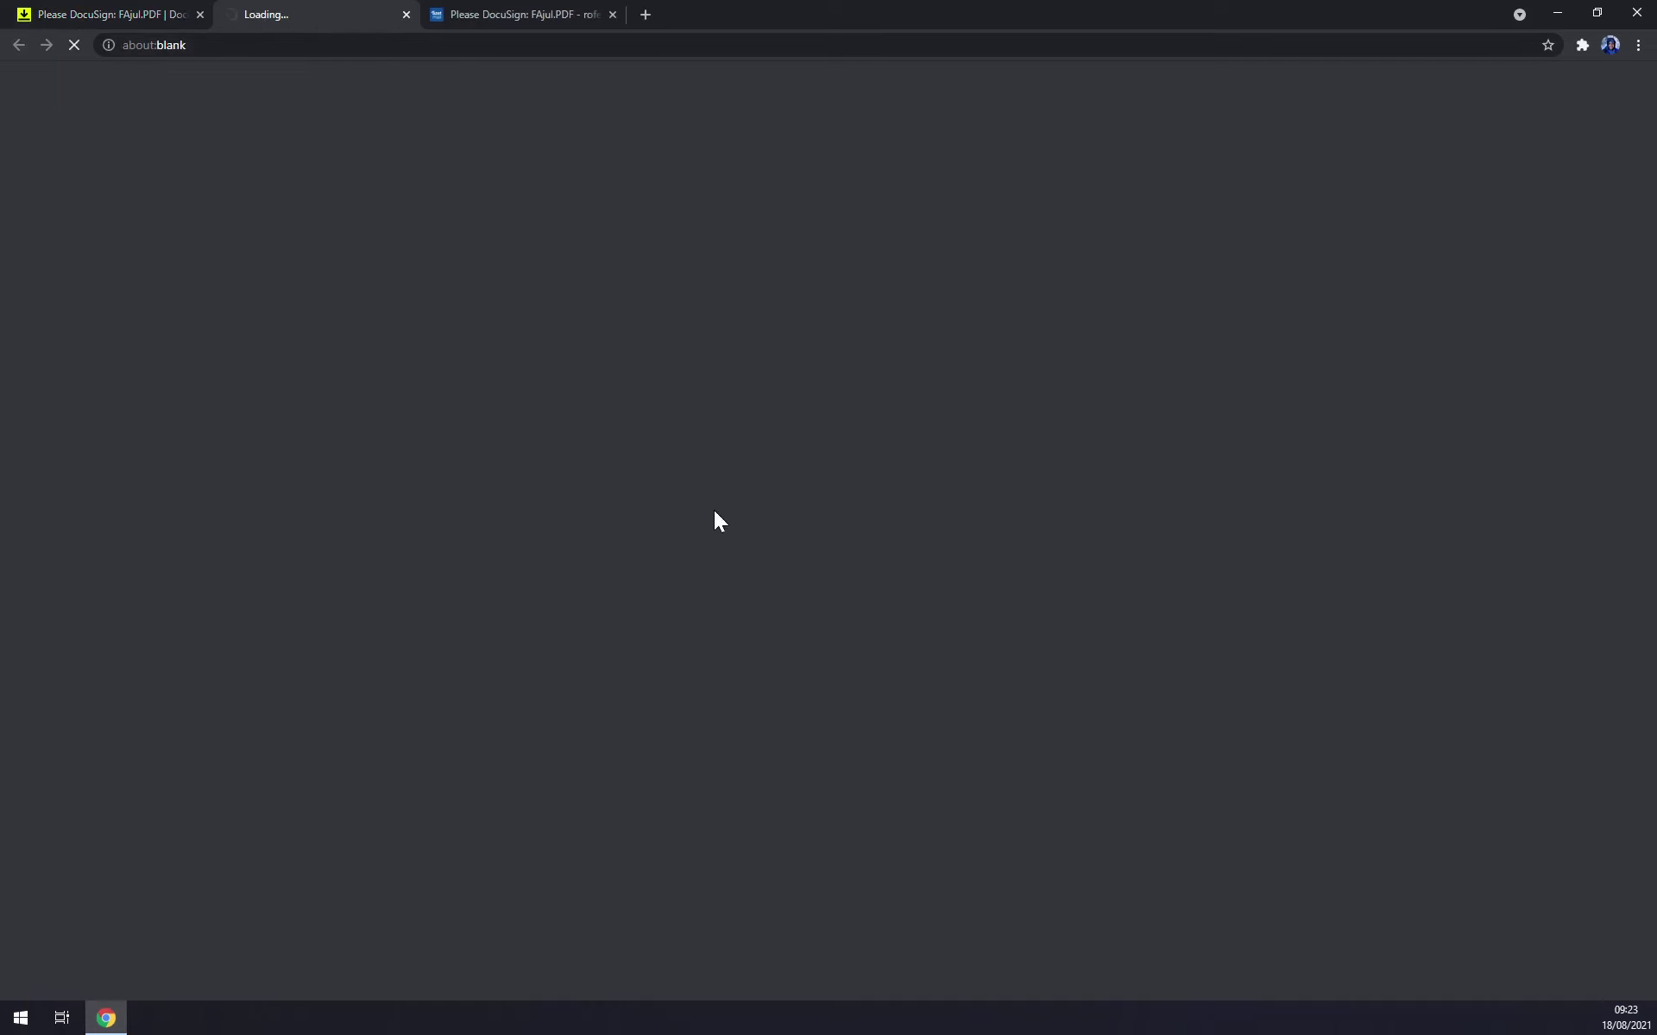
{"action": "scroll", "coordinate": [1133, 334], "scroll_direction": "down", "scroll_amount": 10}
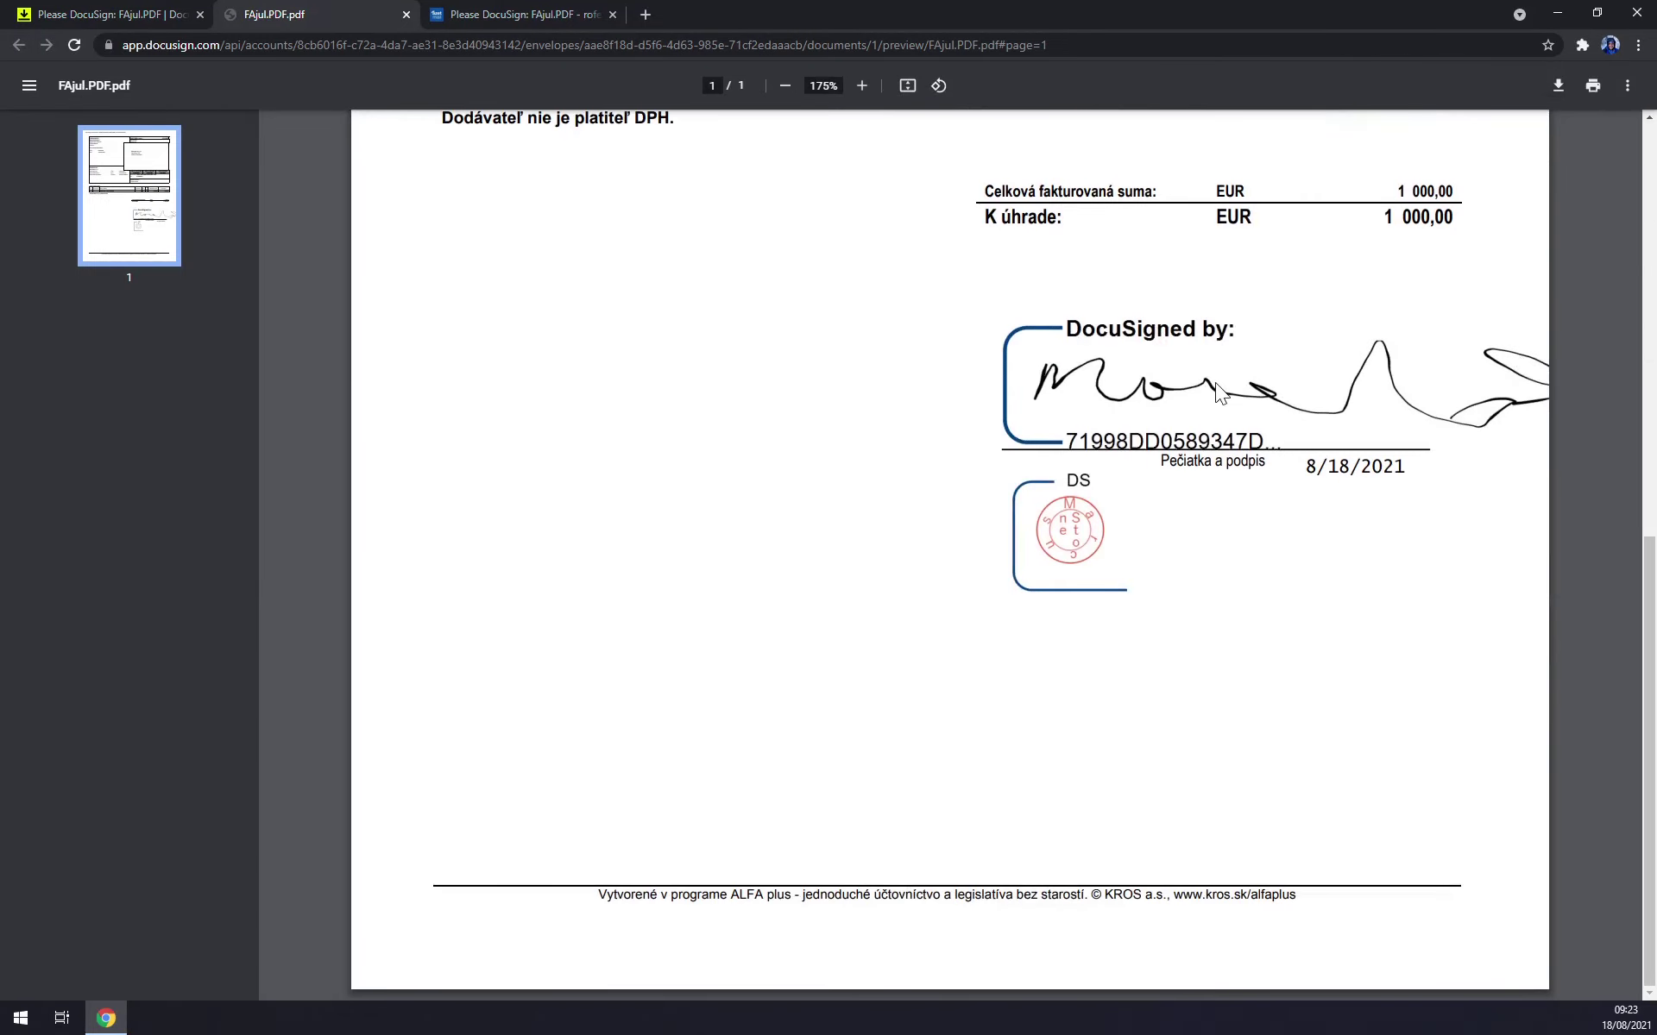
{"action": "scroll", "coordinate": [1323, 416], "scroll_direction": "up", "scroll_amount": 1}
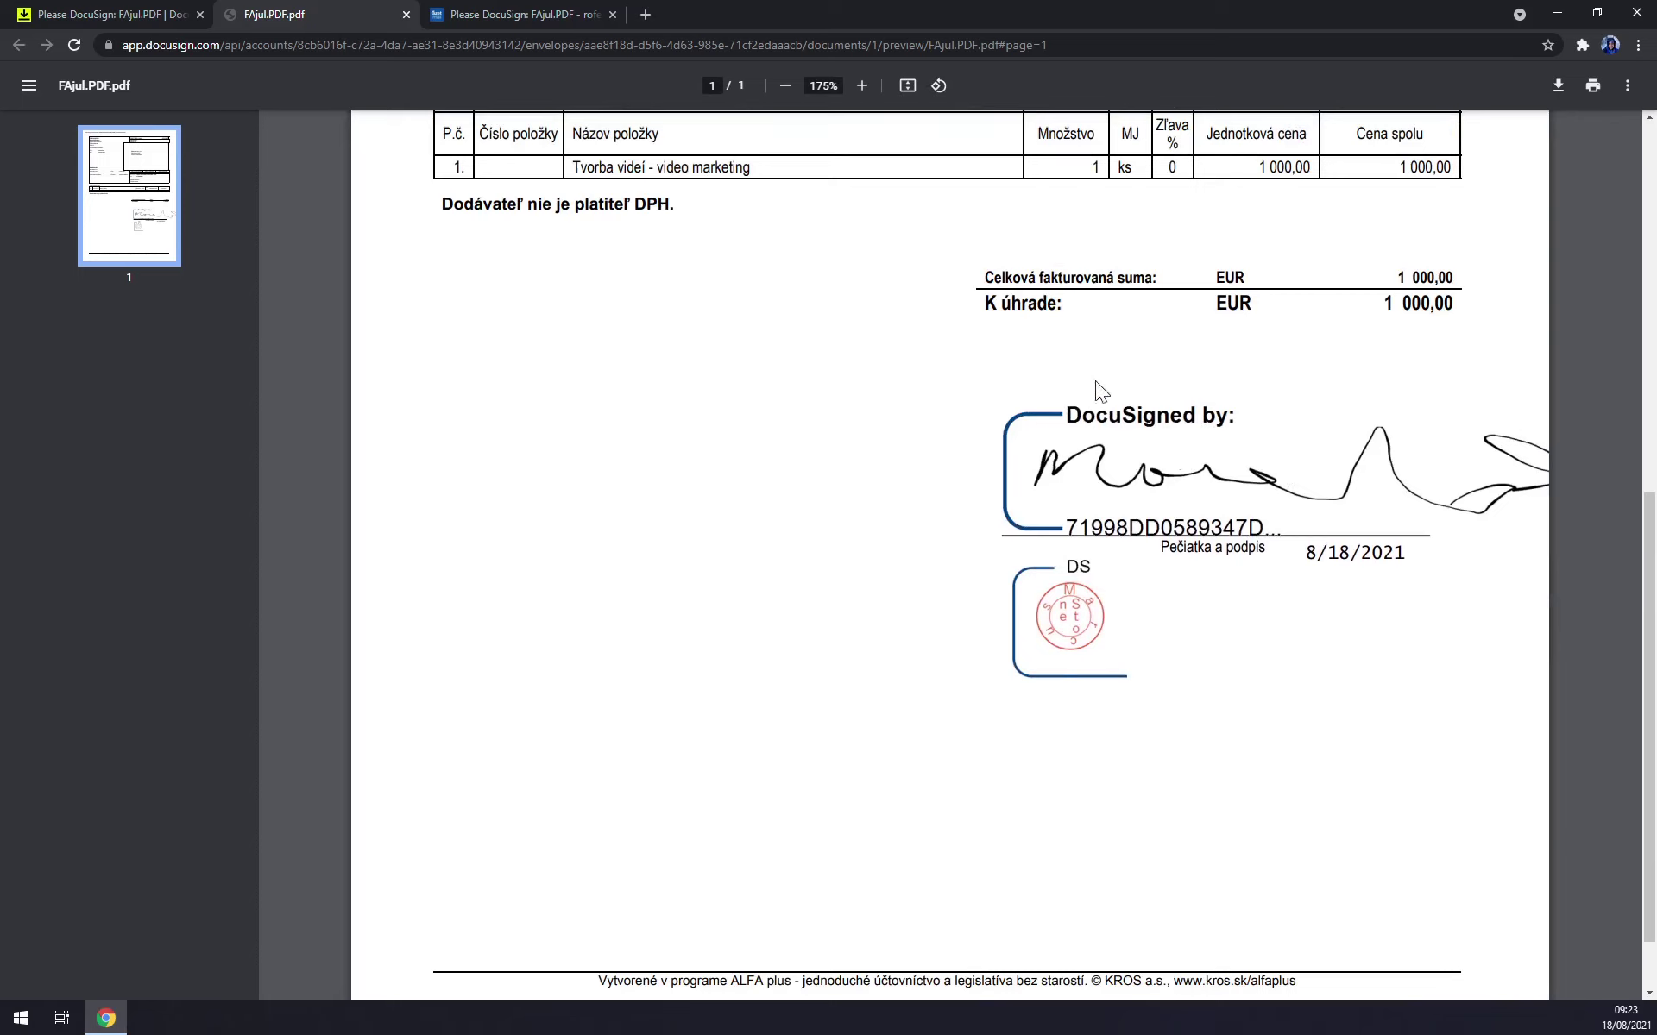
{"action": "left_click", "coordinate": [406, 15]}
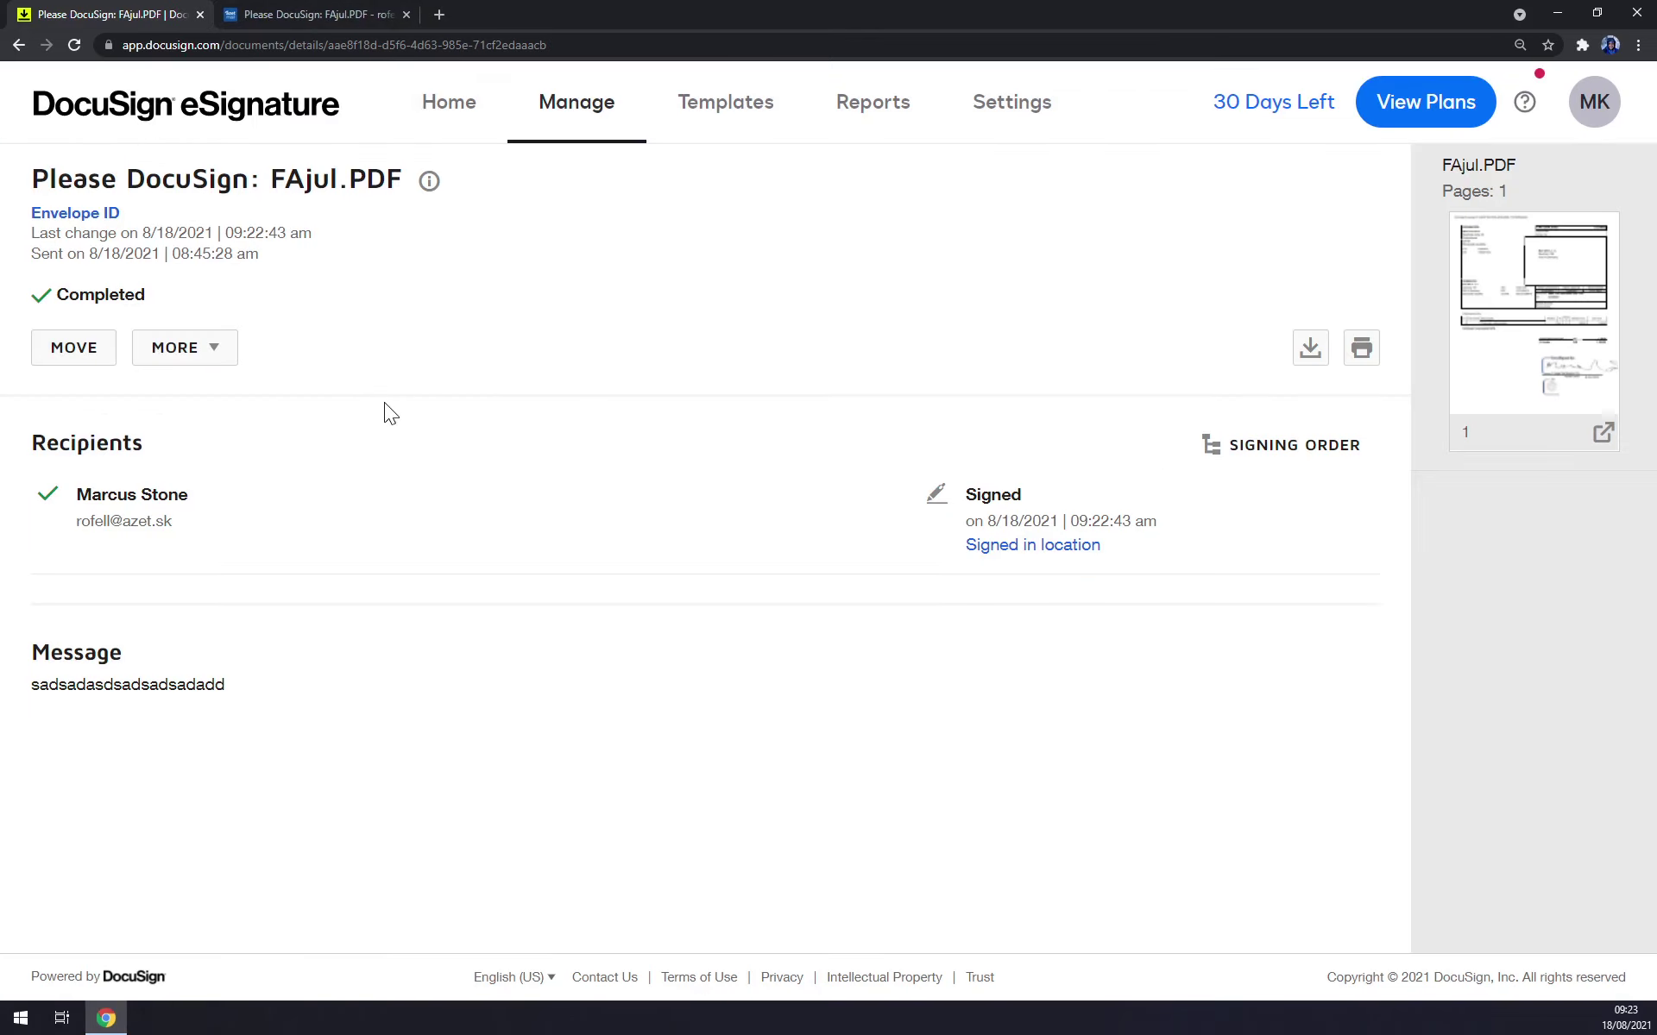
{"action": "left_click", "coordinate": [294, 104]}
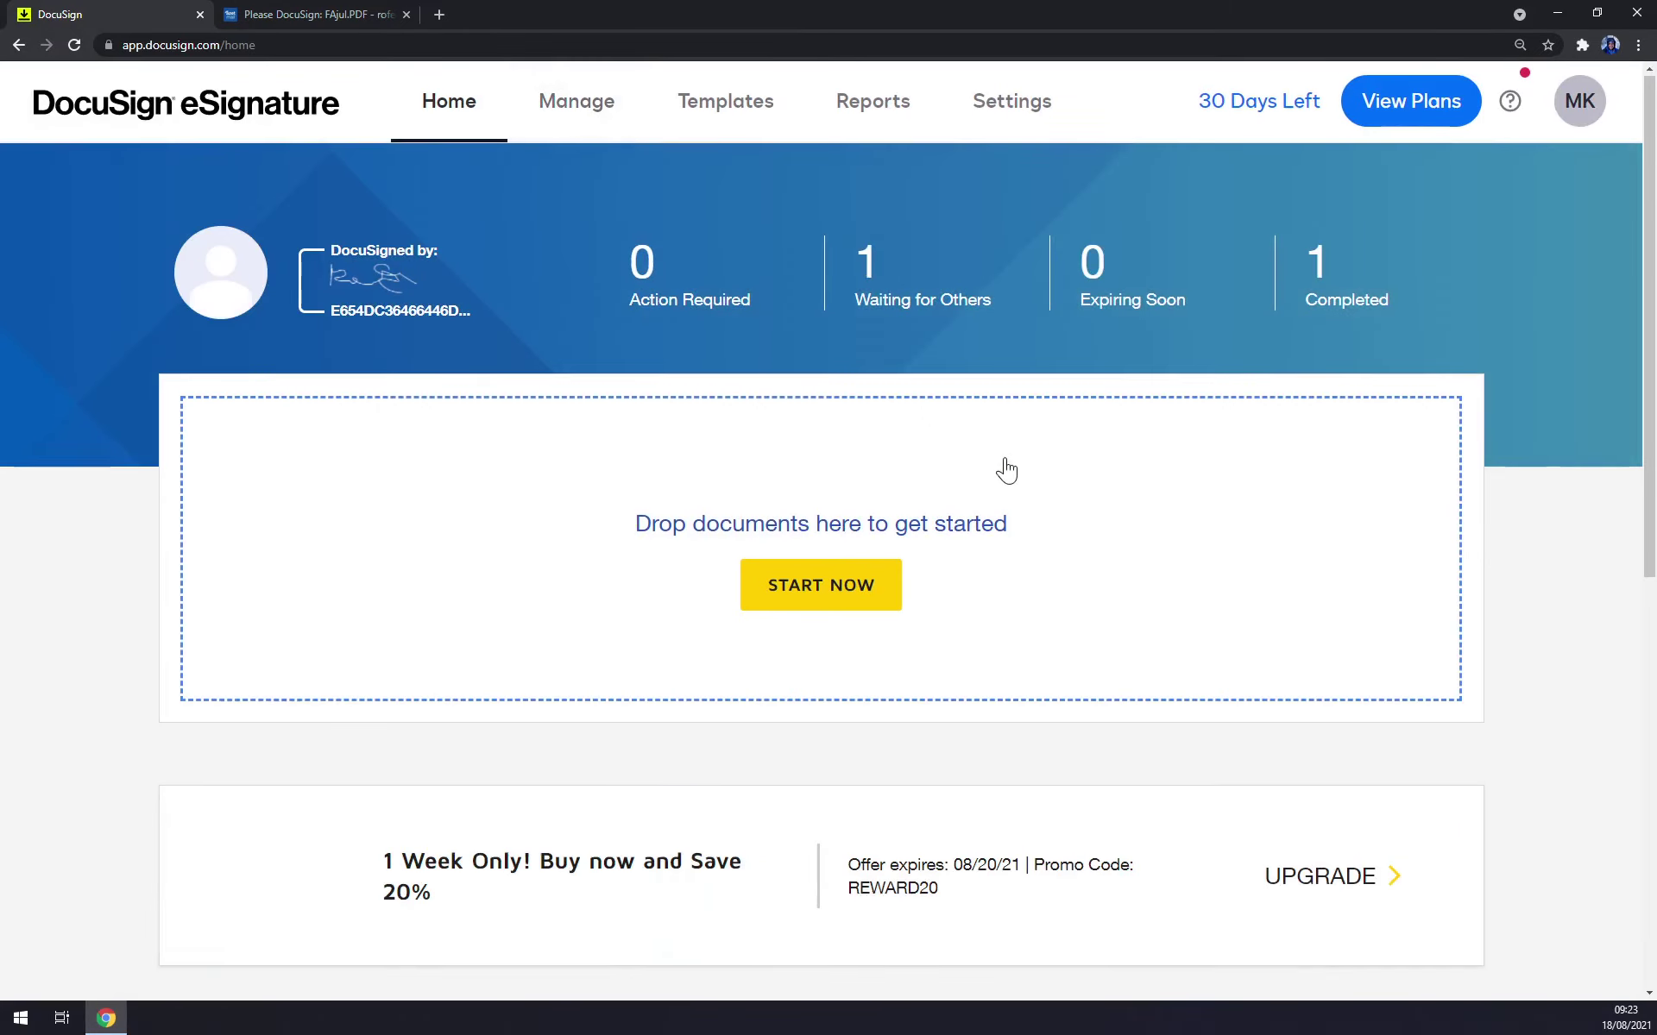
In Manage, browse Sent, Drafts, Deleted, Action Required, Waiting for Others and Expiring Soon, ending on Completed.
{"action": "scroll", "coordinate": [1007, 477], "scroll_direction": "down", "scroll_amount": 2}
{"action": "scroll", "coordinate": [915, 553], "scroll_direction": "up", "scroll_amount": 2}
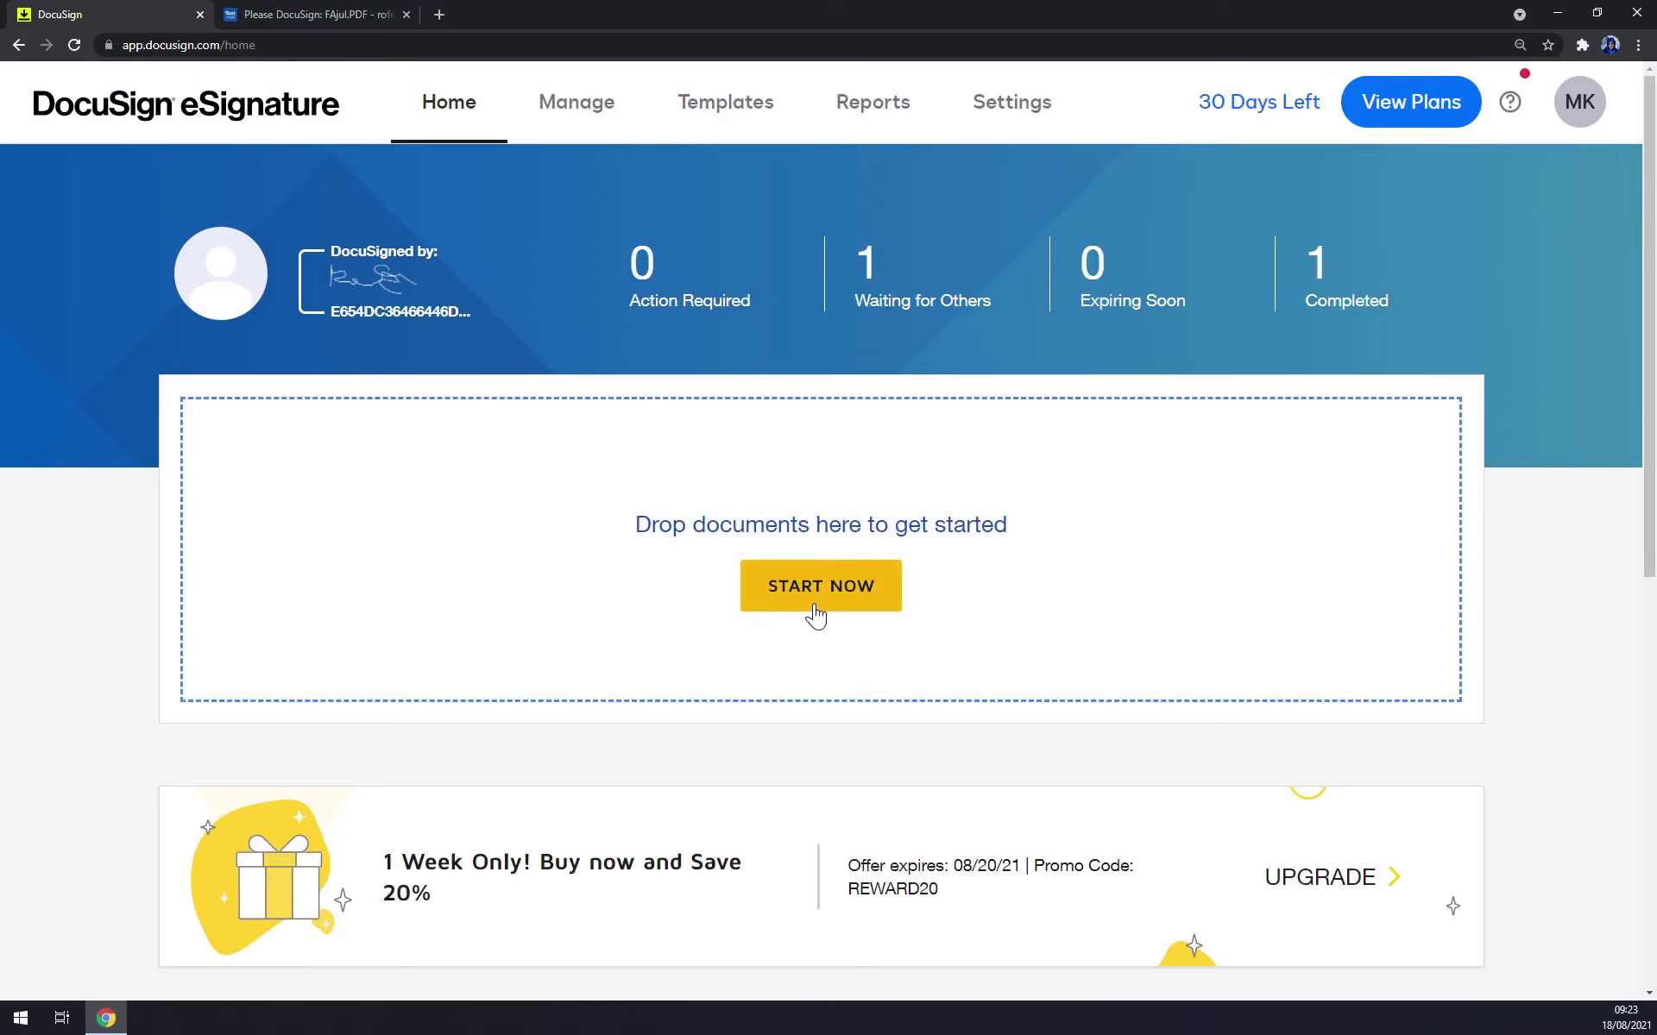
{"action": "left_click", "coordinate": [566, 114]}
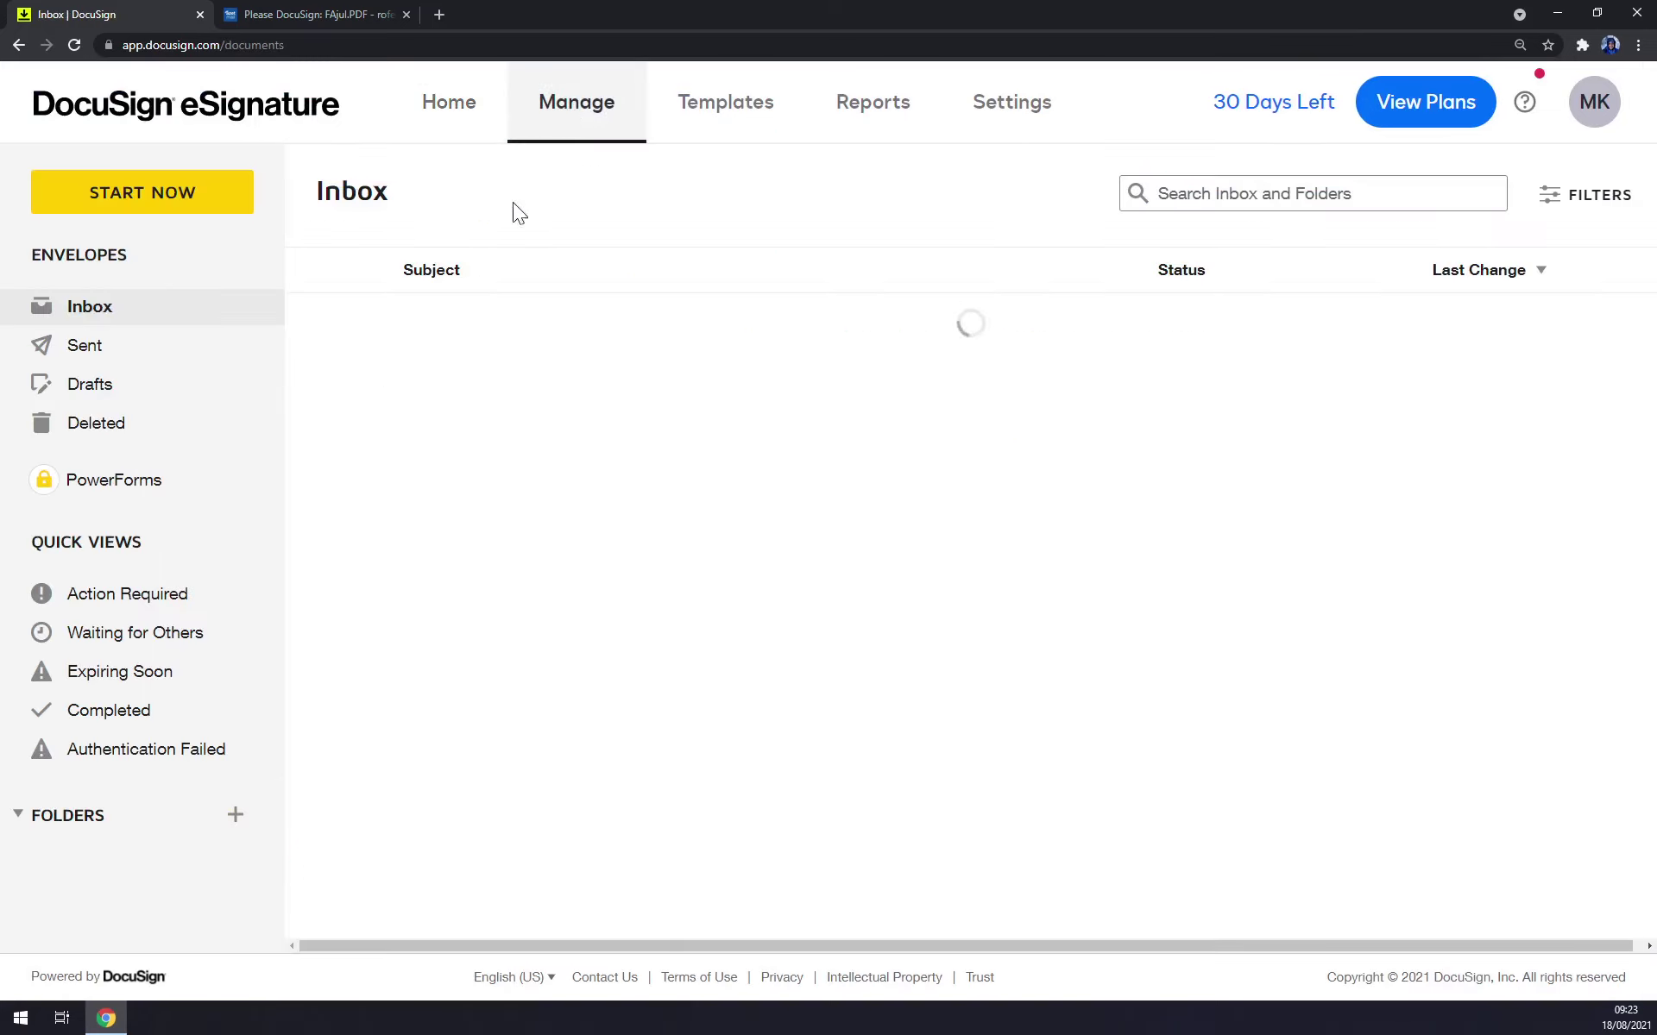
{"action": "left_click", "coordinate": [110, 354]}
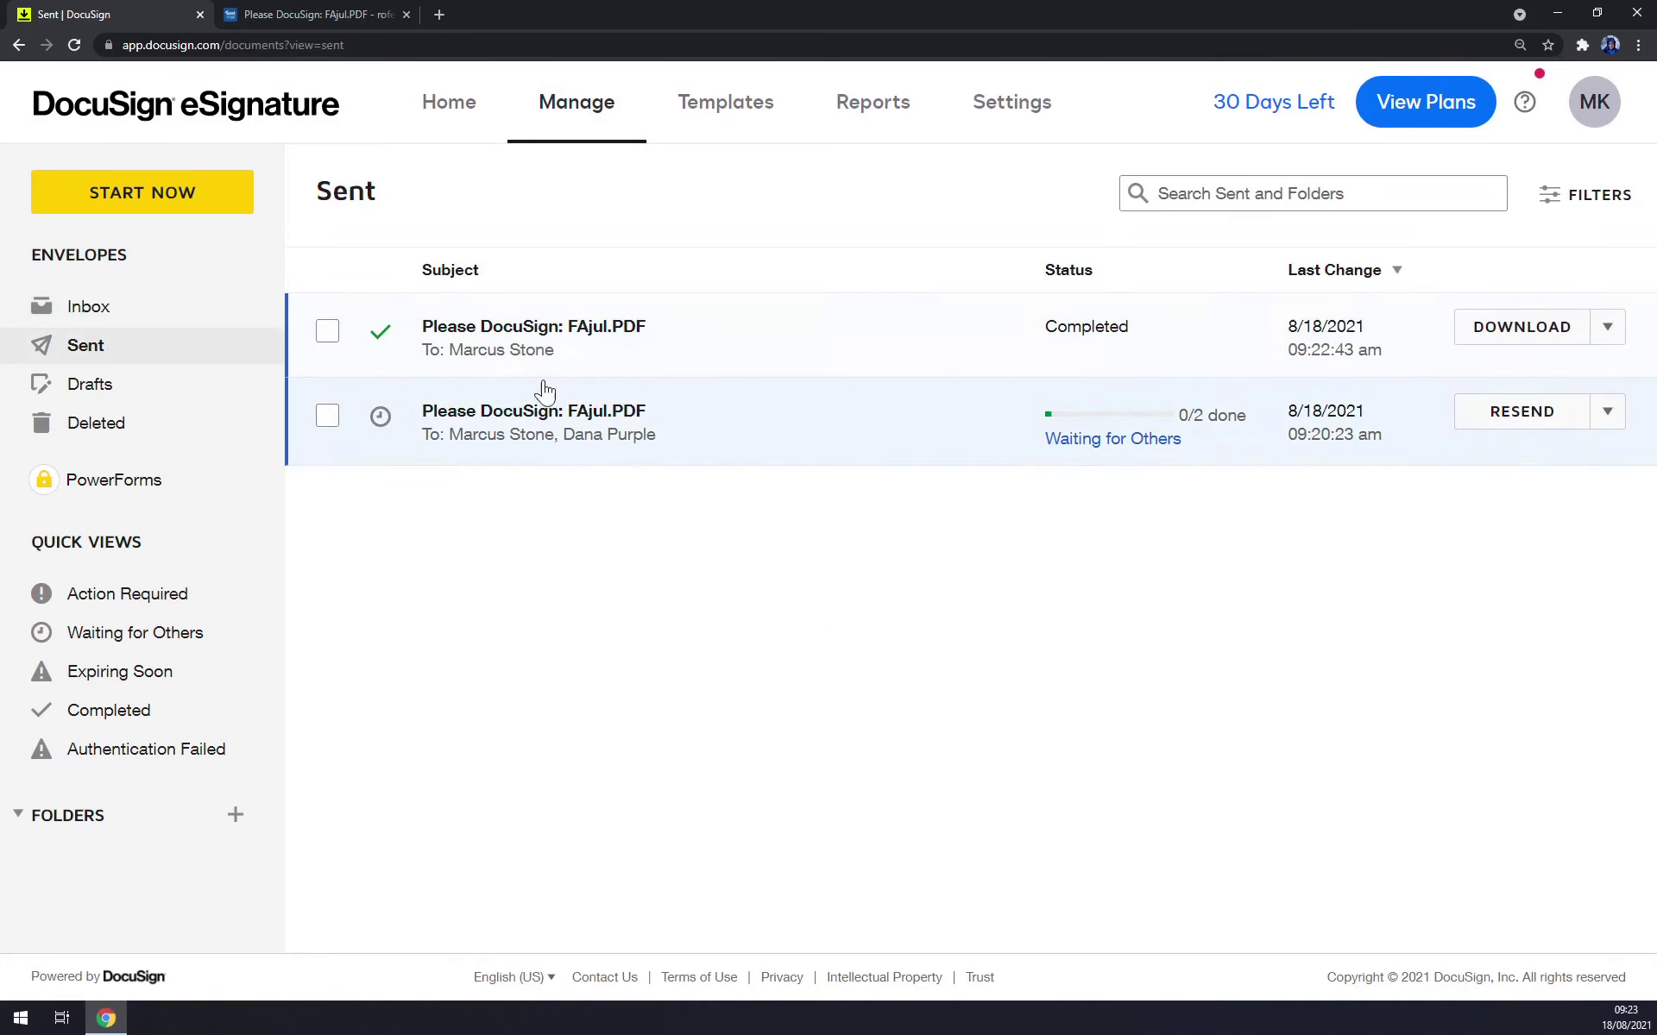
{"action": "mouse_move", "coordinate": [1056, 450]}
{"action": "left_click", "coordinate": [90, 385]}
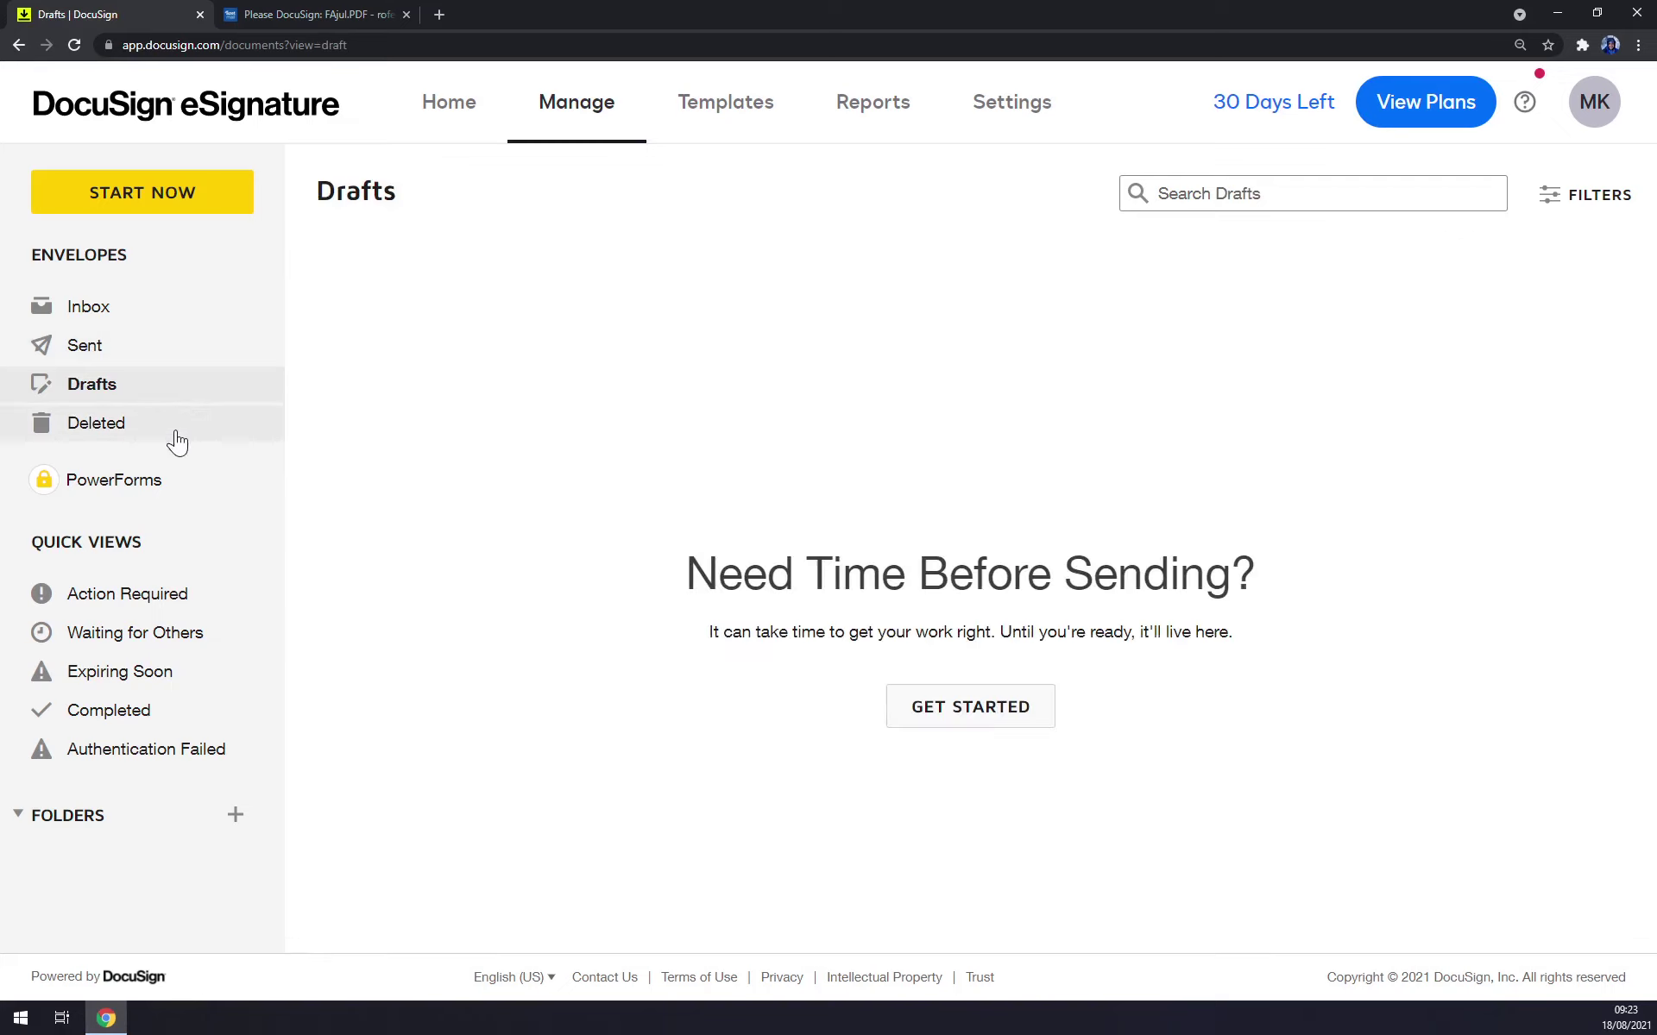
{"action": "left_click", "coordinate": [176, 442]}
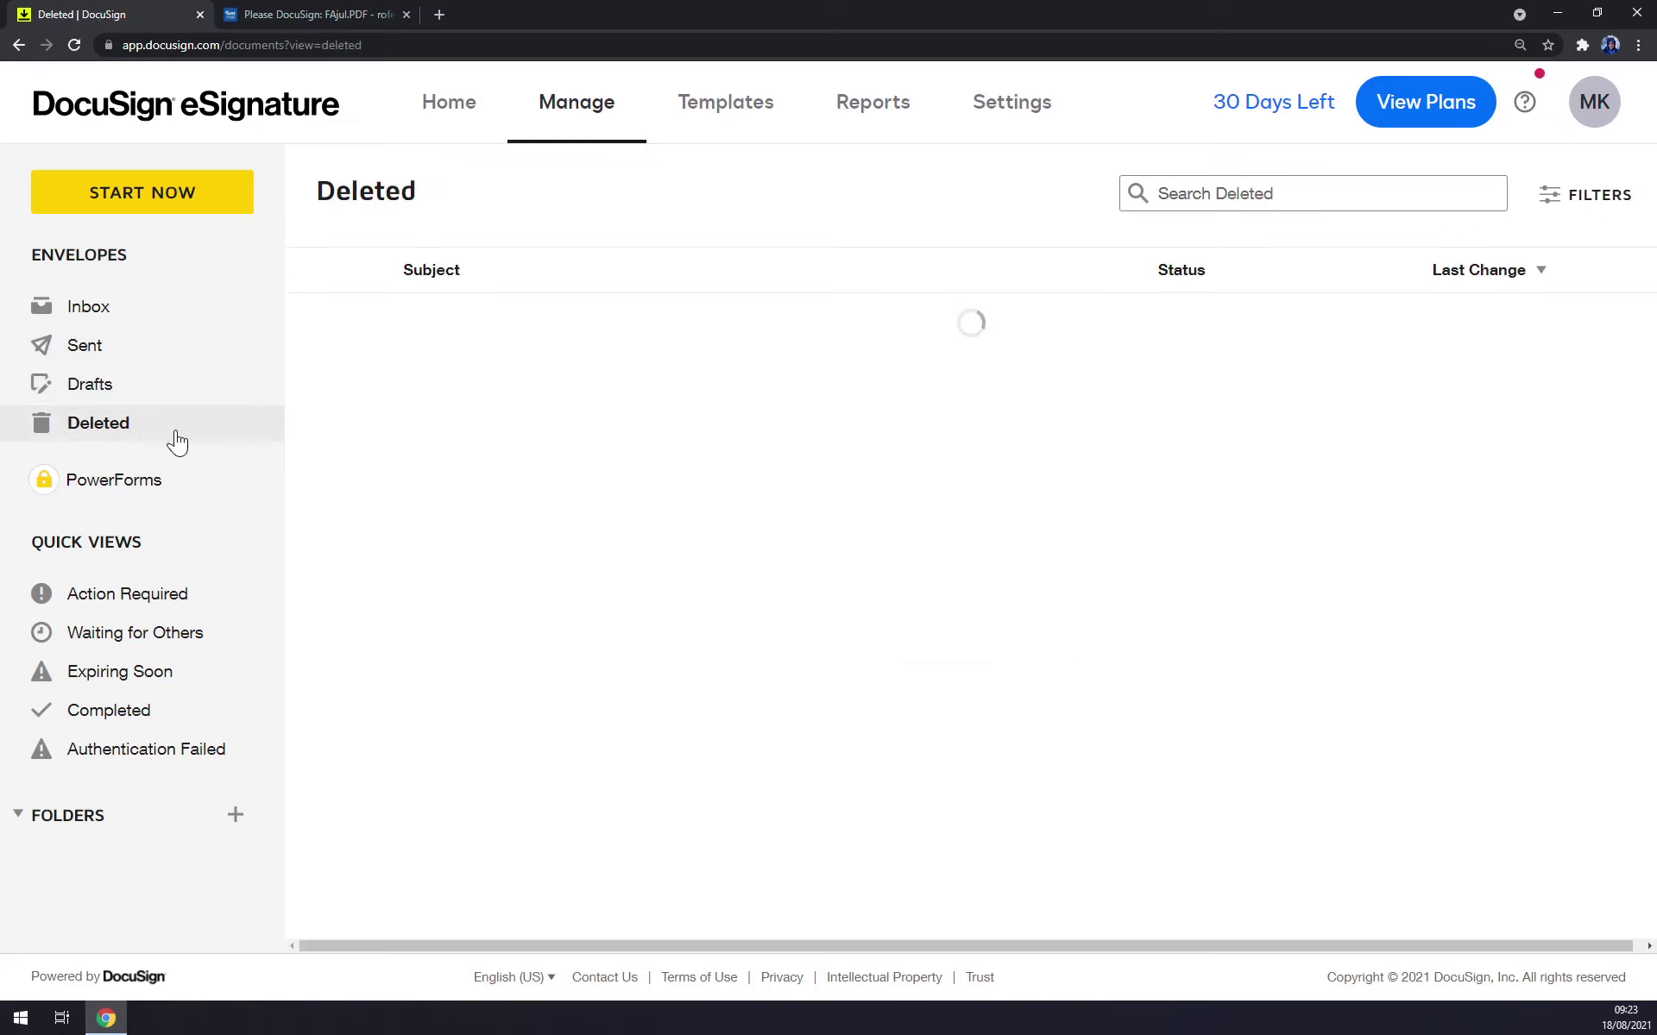
{"action": "left_click", "coordinate": [174, 594]}
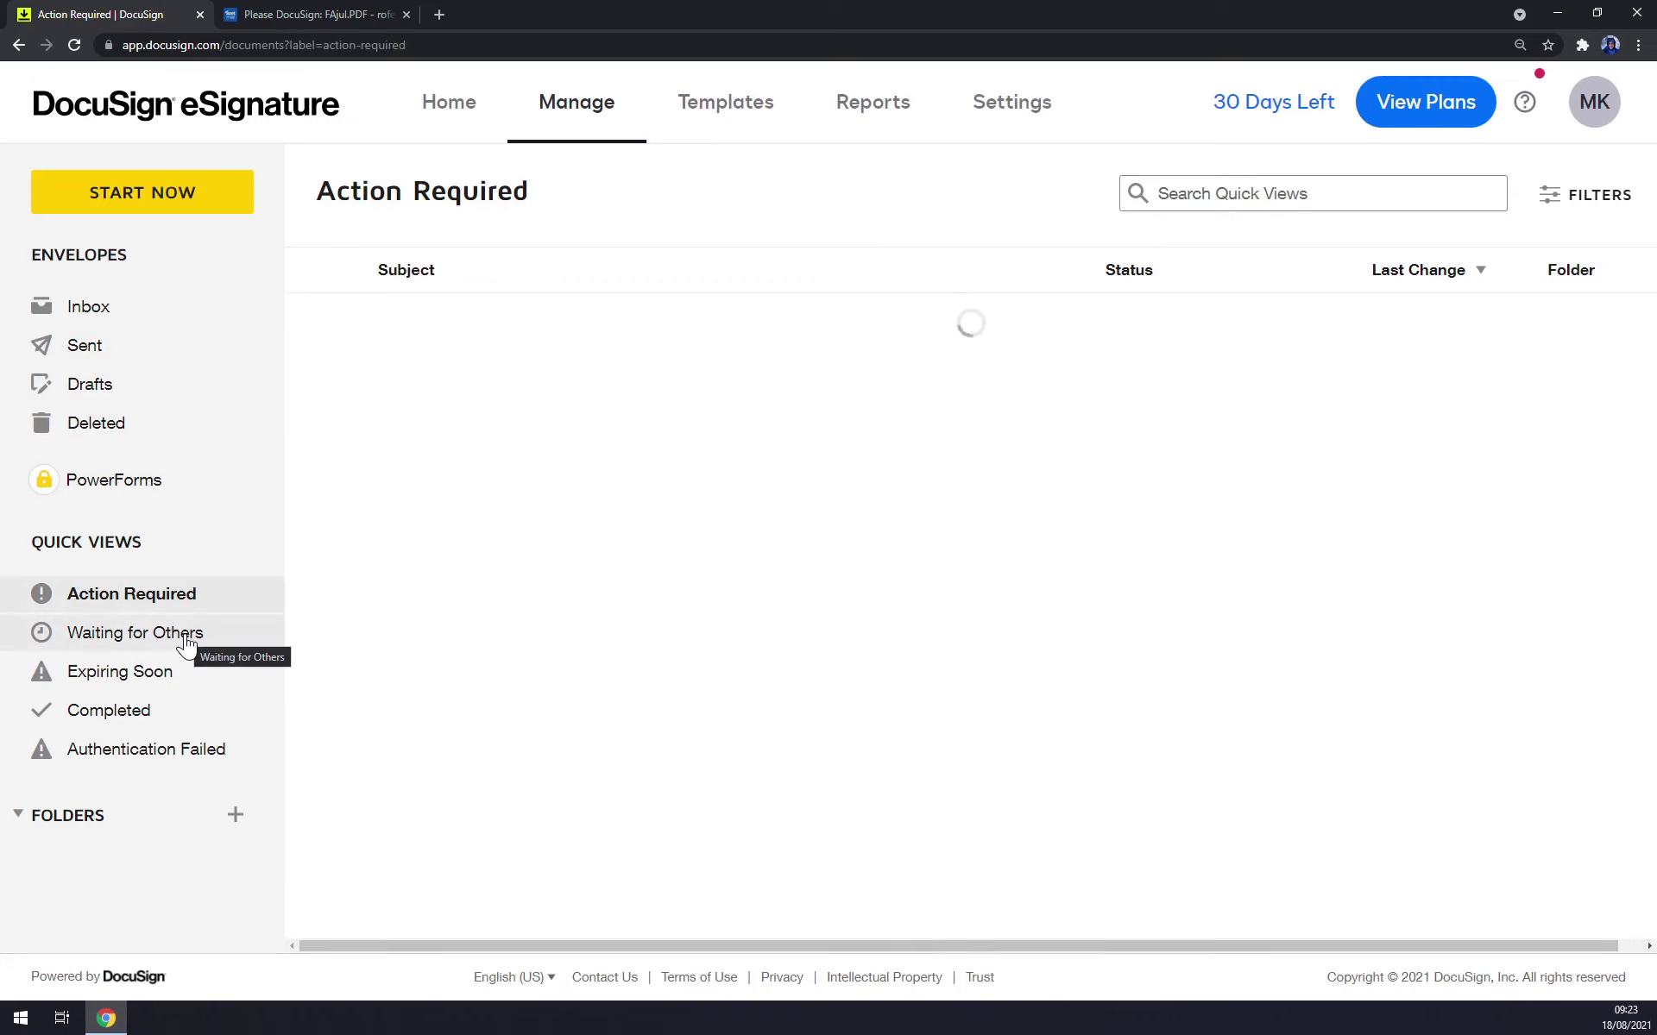
{"action": "left_click", "coordinate": [187, 639]}
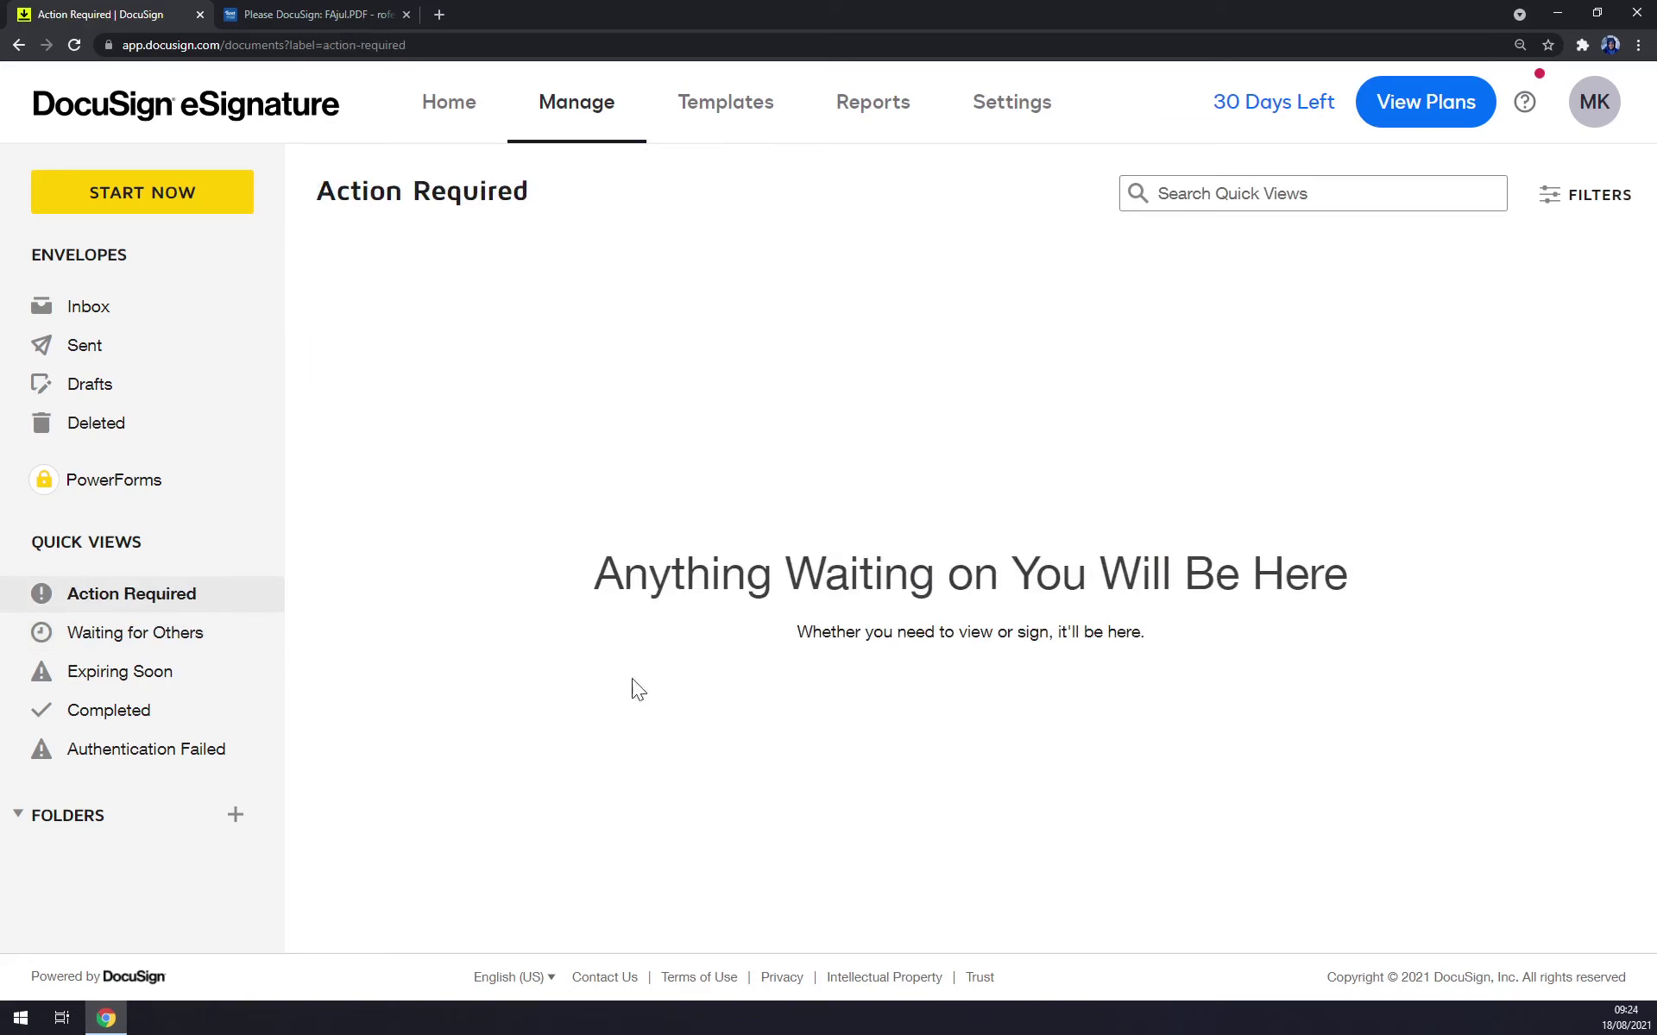
{"action": "left_click", "coordinate": [182, 680]}
{"action": "left_click", "coordinate": [175, 710]}
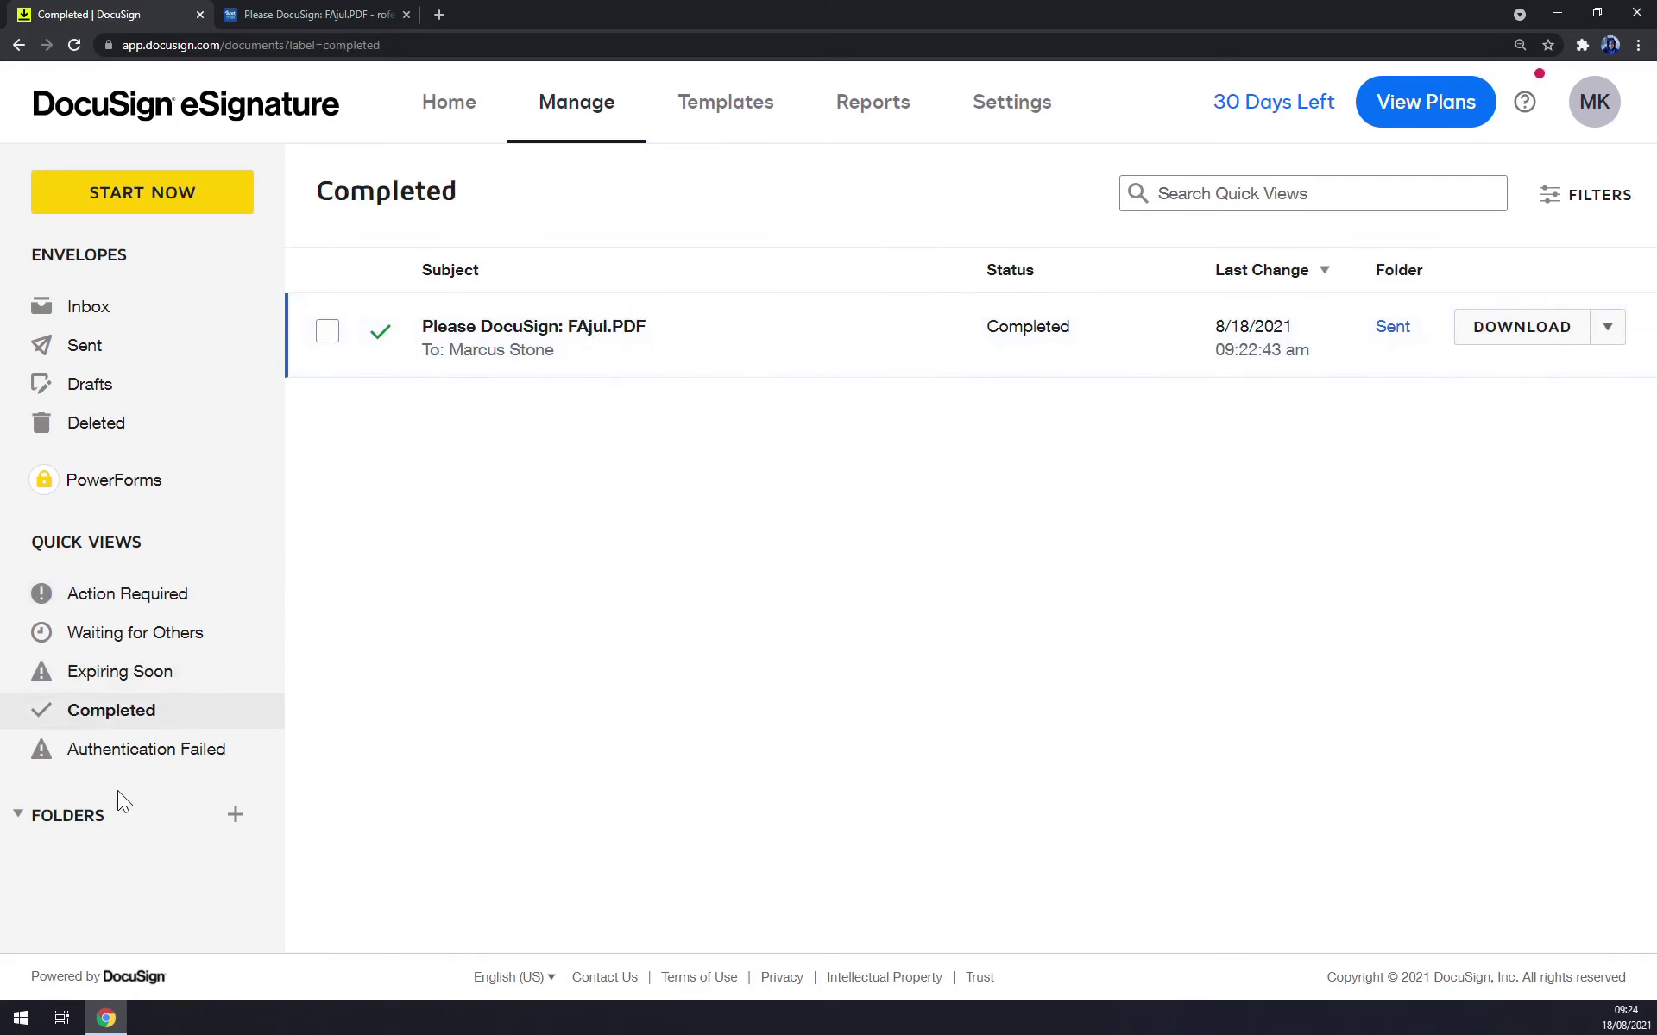
Create a new folder named 'Work'.
{"action": "left_click", "coordinate": [235, 815]}
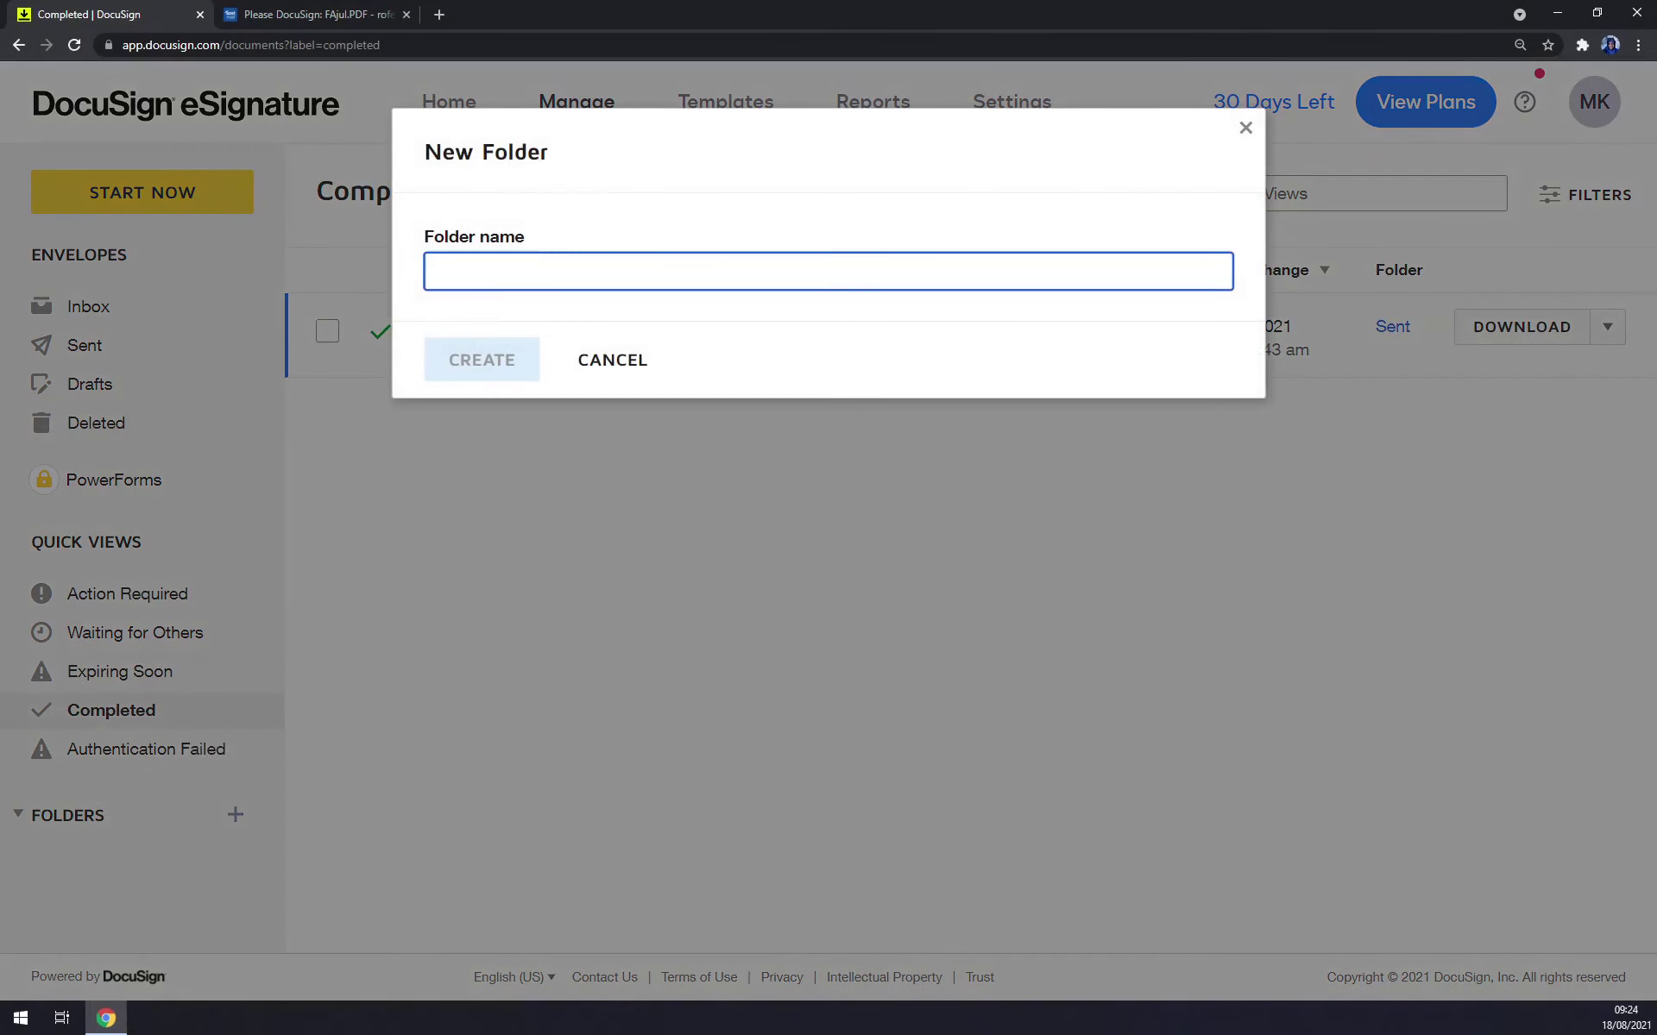
{"action": "type", "text": "Work"}
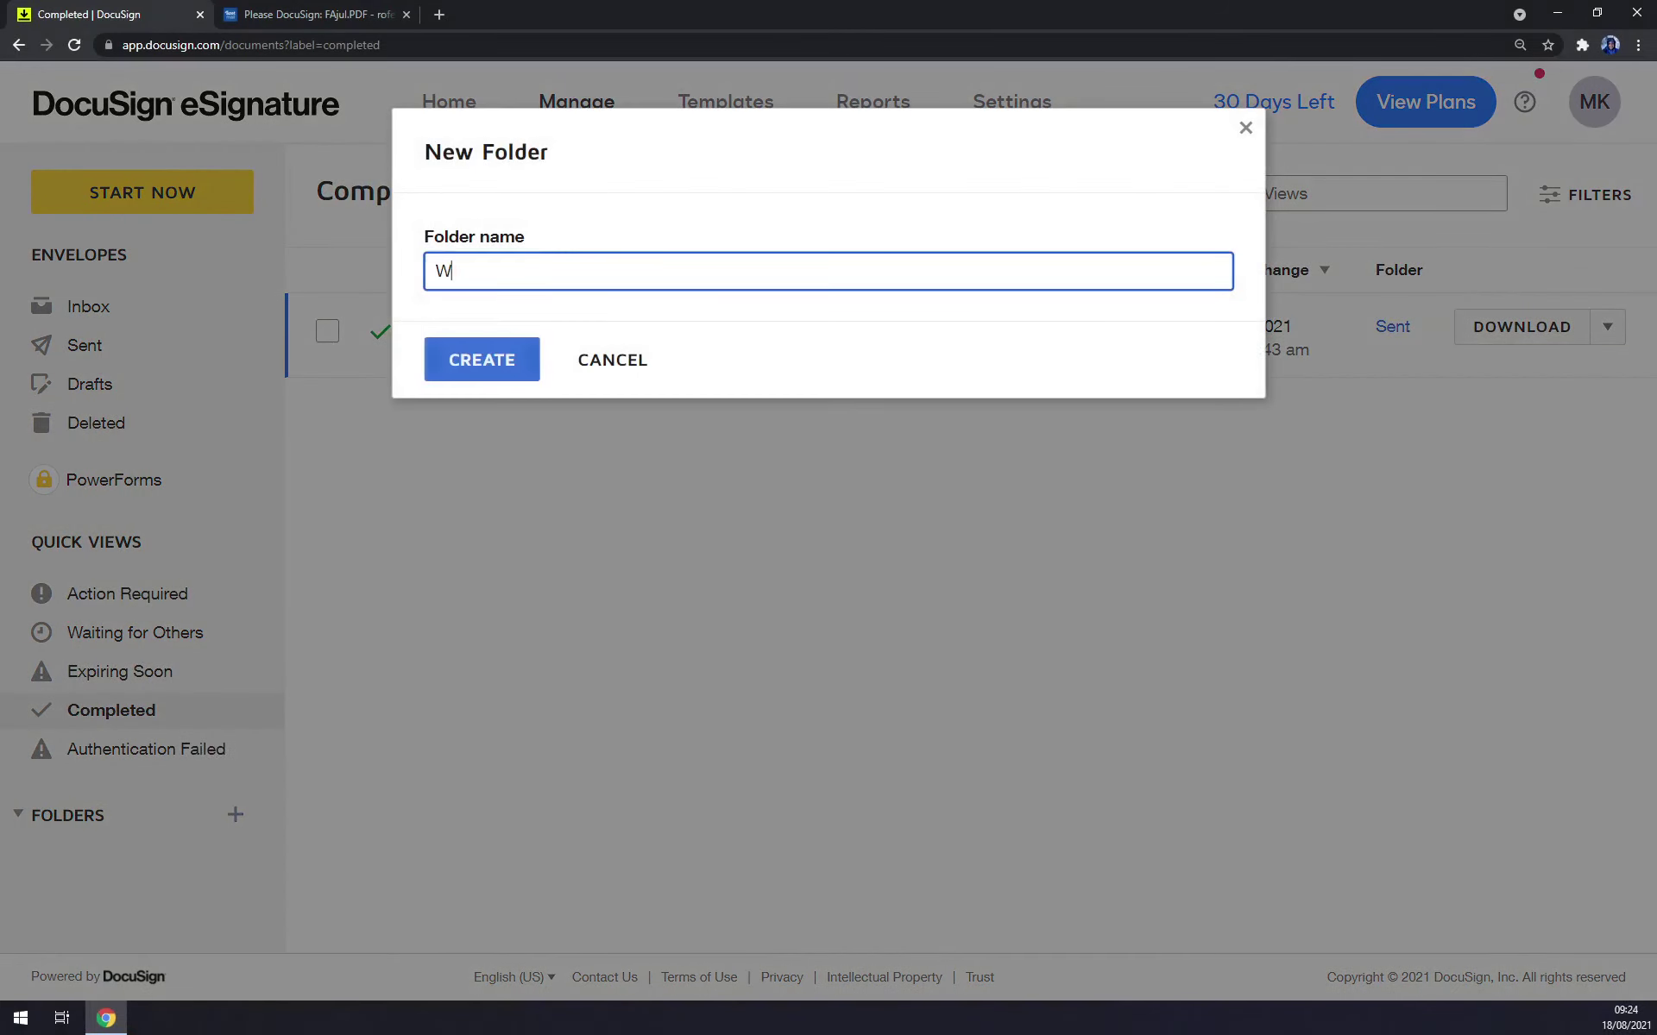
{"action": "left_click", "coordinate": [518, 358]}
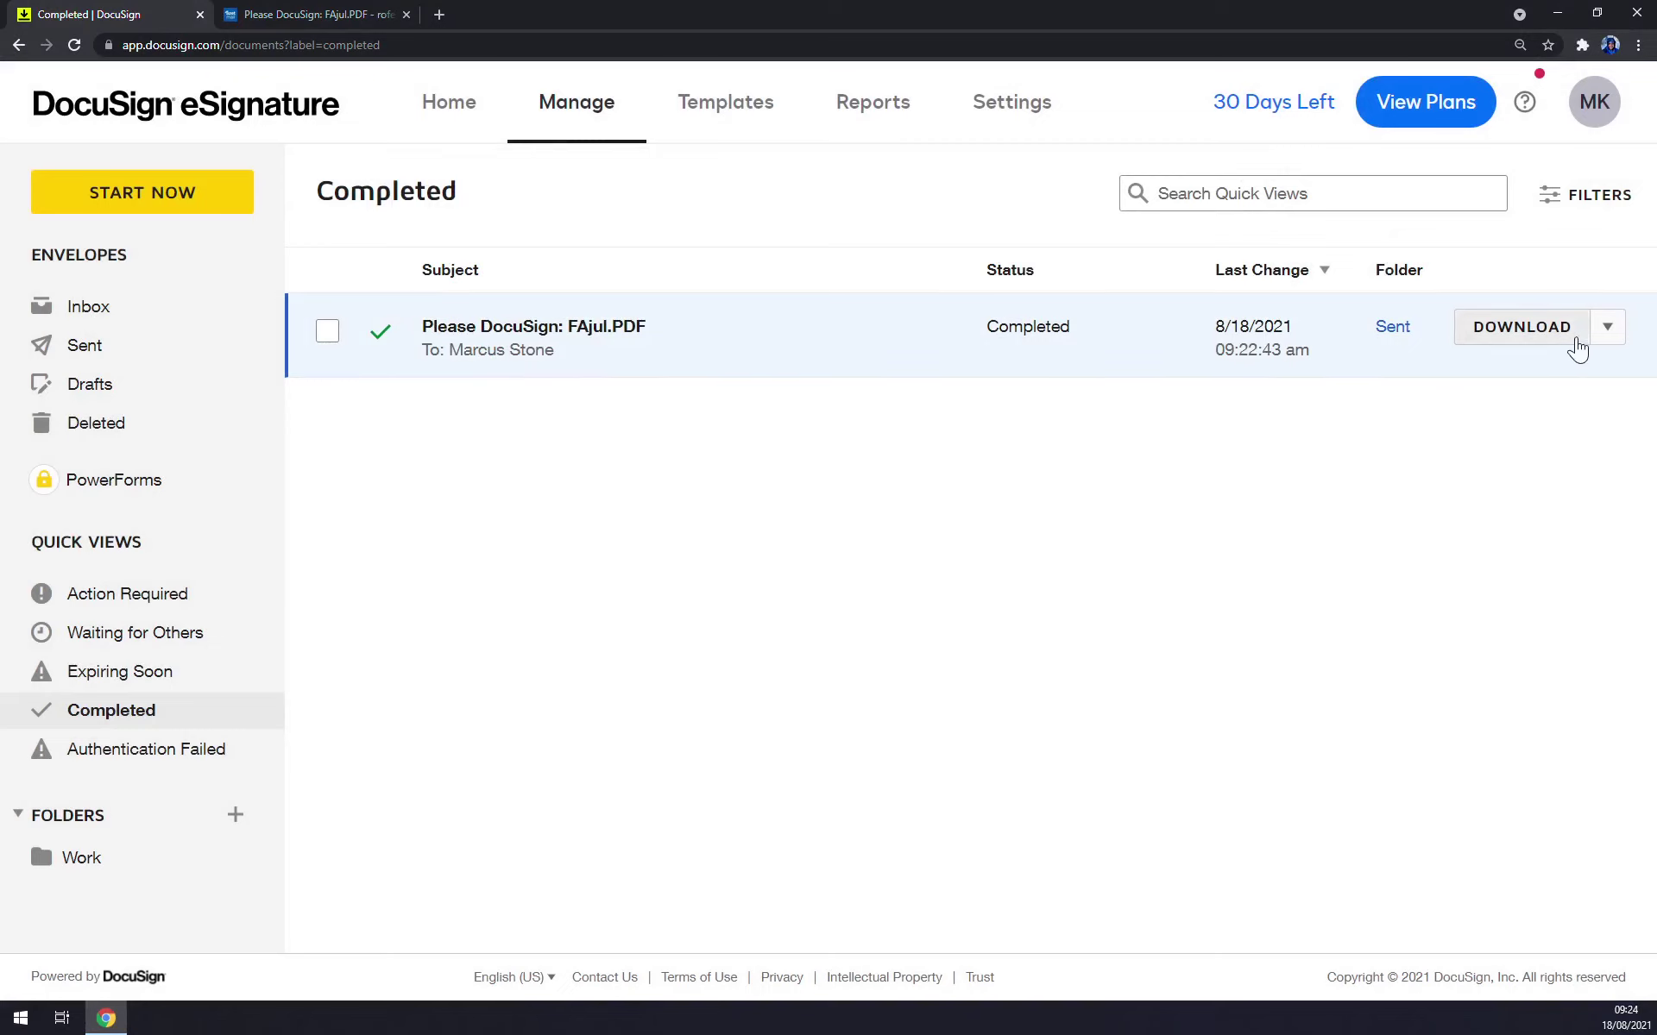
Move the FAjul.PDF envelope into the Work folder and open that folder.
{"action": "left_click", "coordinate": [1607, 326]}
{"action": "left_click", "coordinate": [1537, 422]}
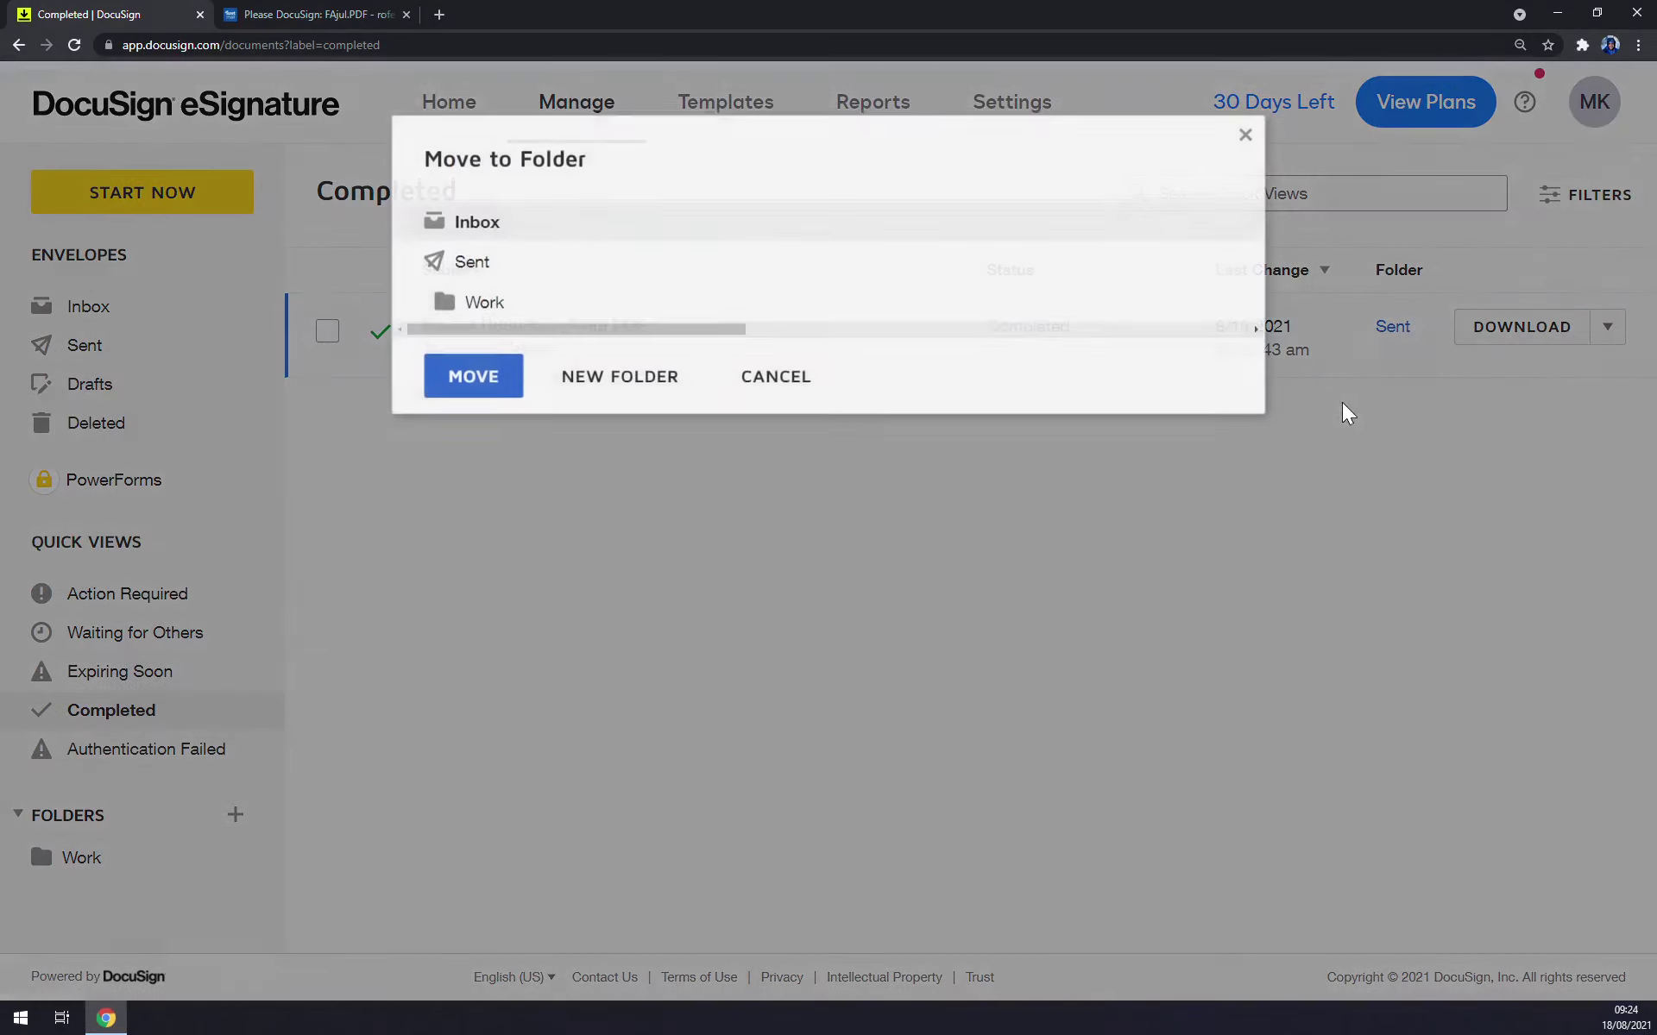
{"action": "left_click", "coordinate": [505, 311]}
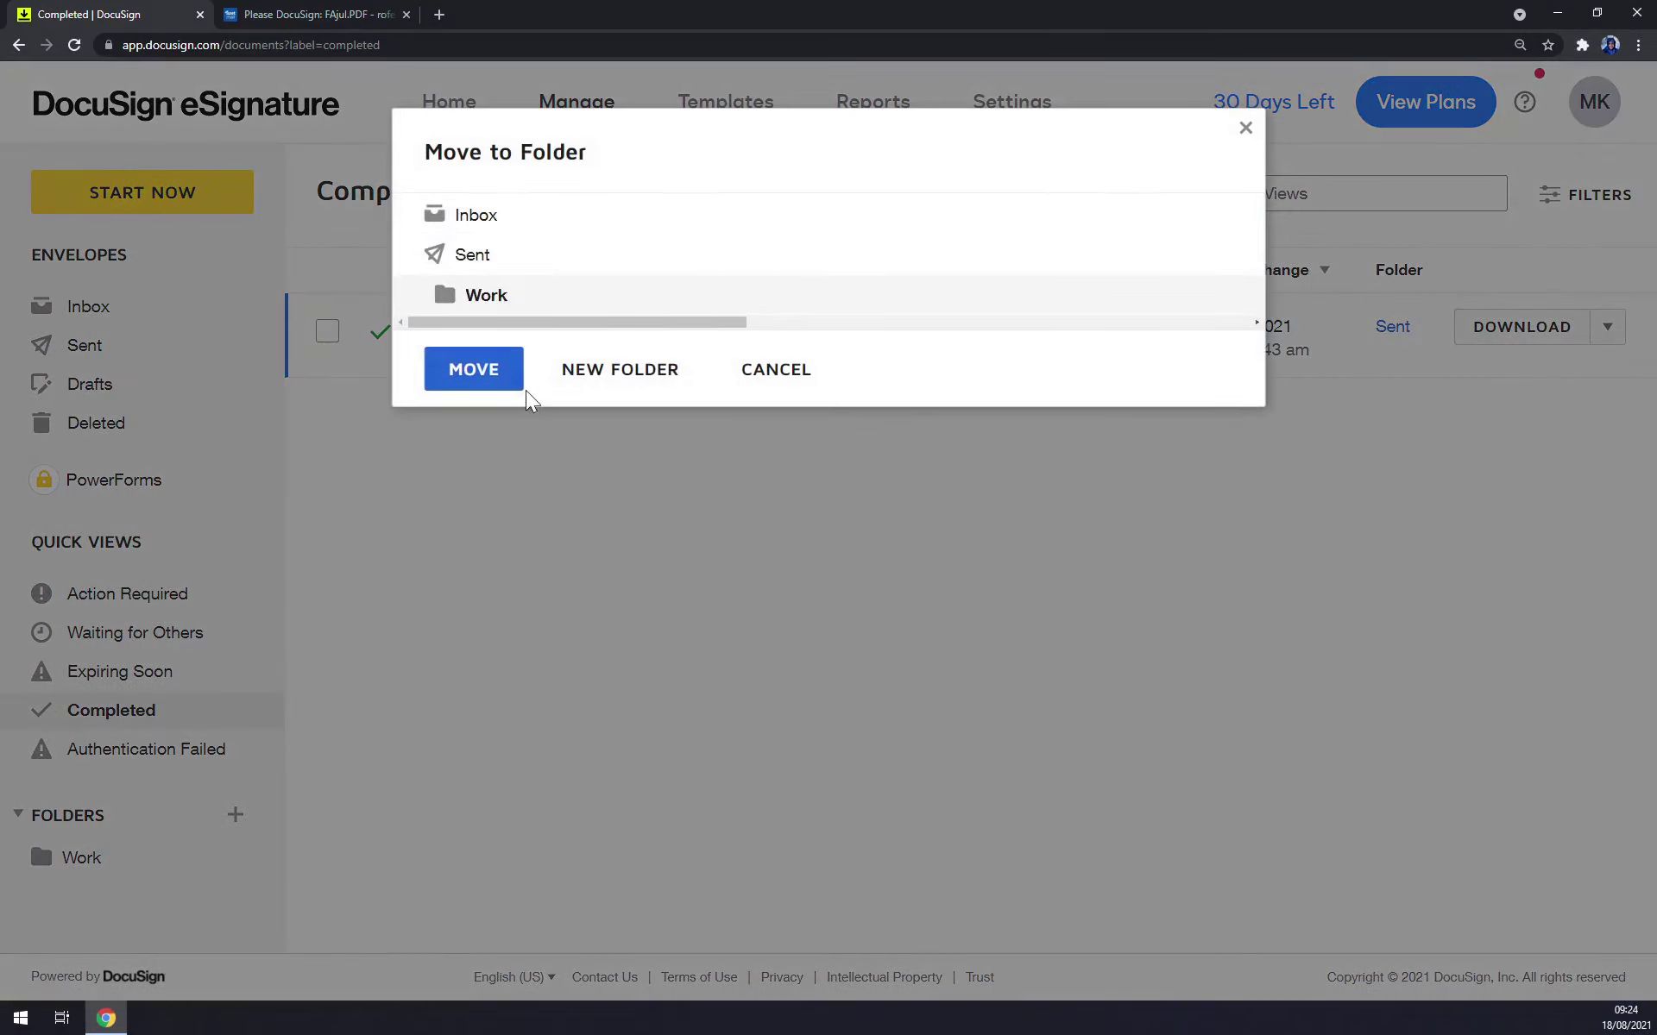
{"action": "left_click", "coordinate": [462, 371]}
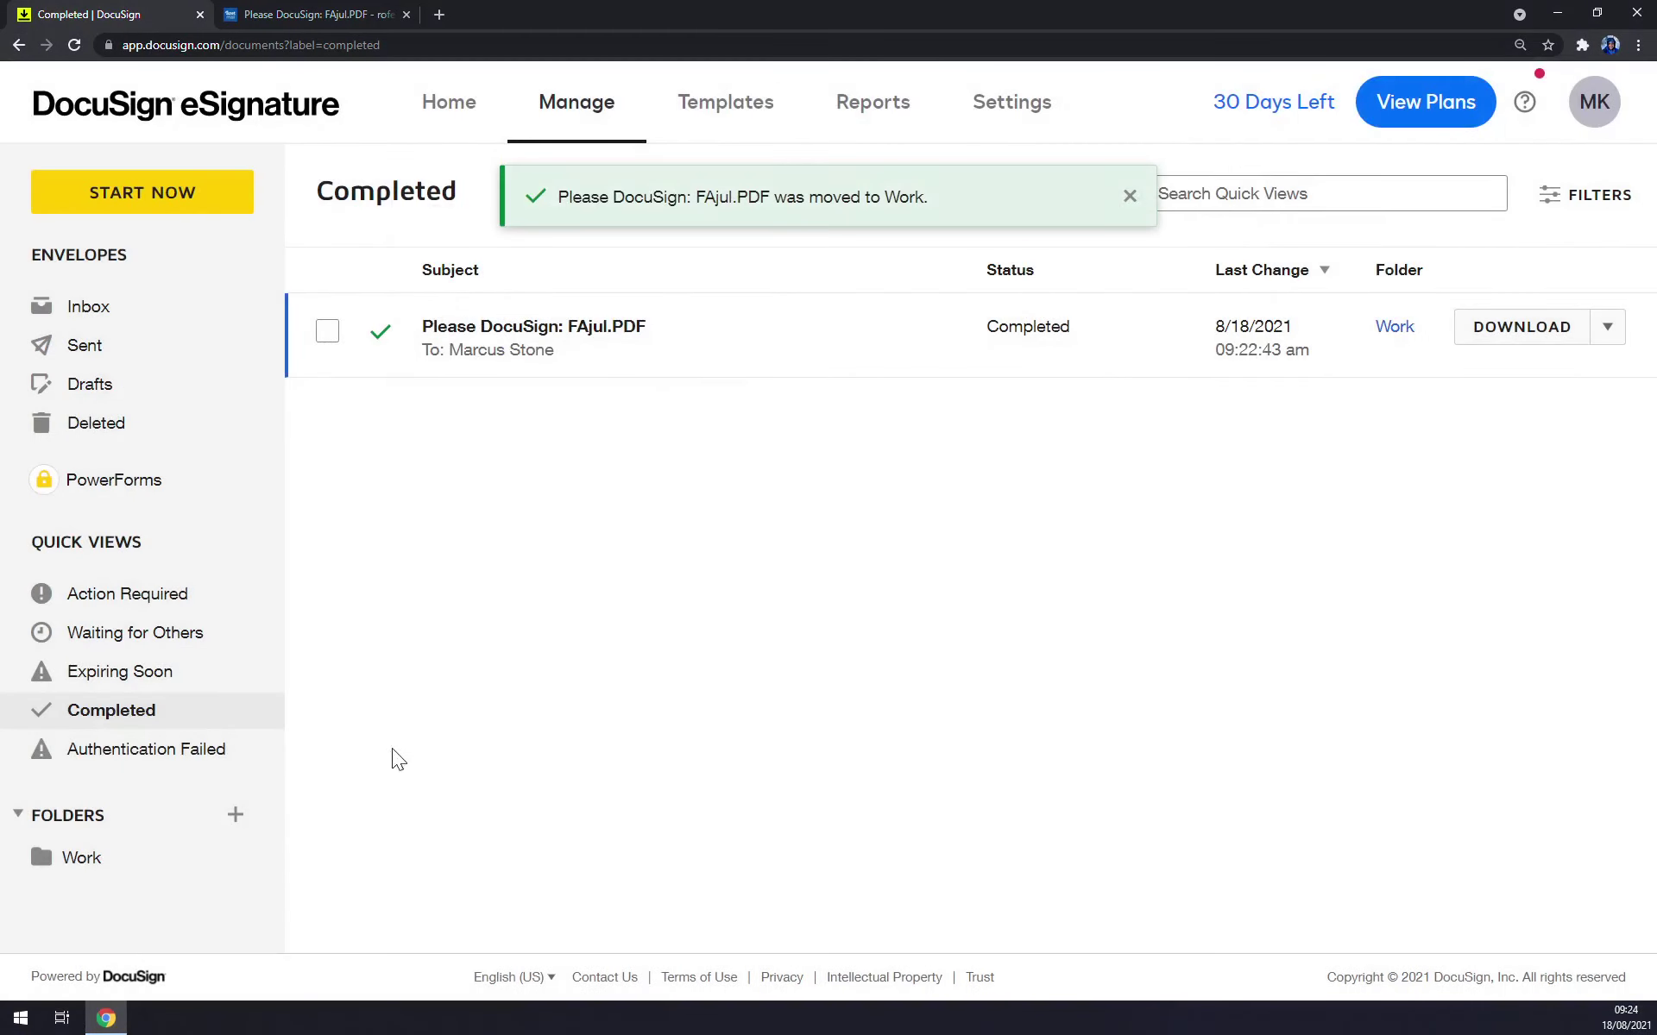
{"action": "left_click", "coordinate": [47, 873]}
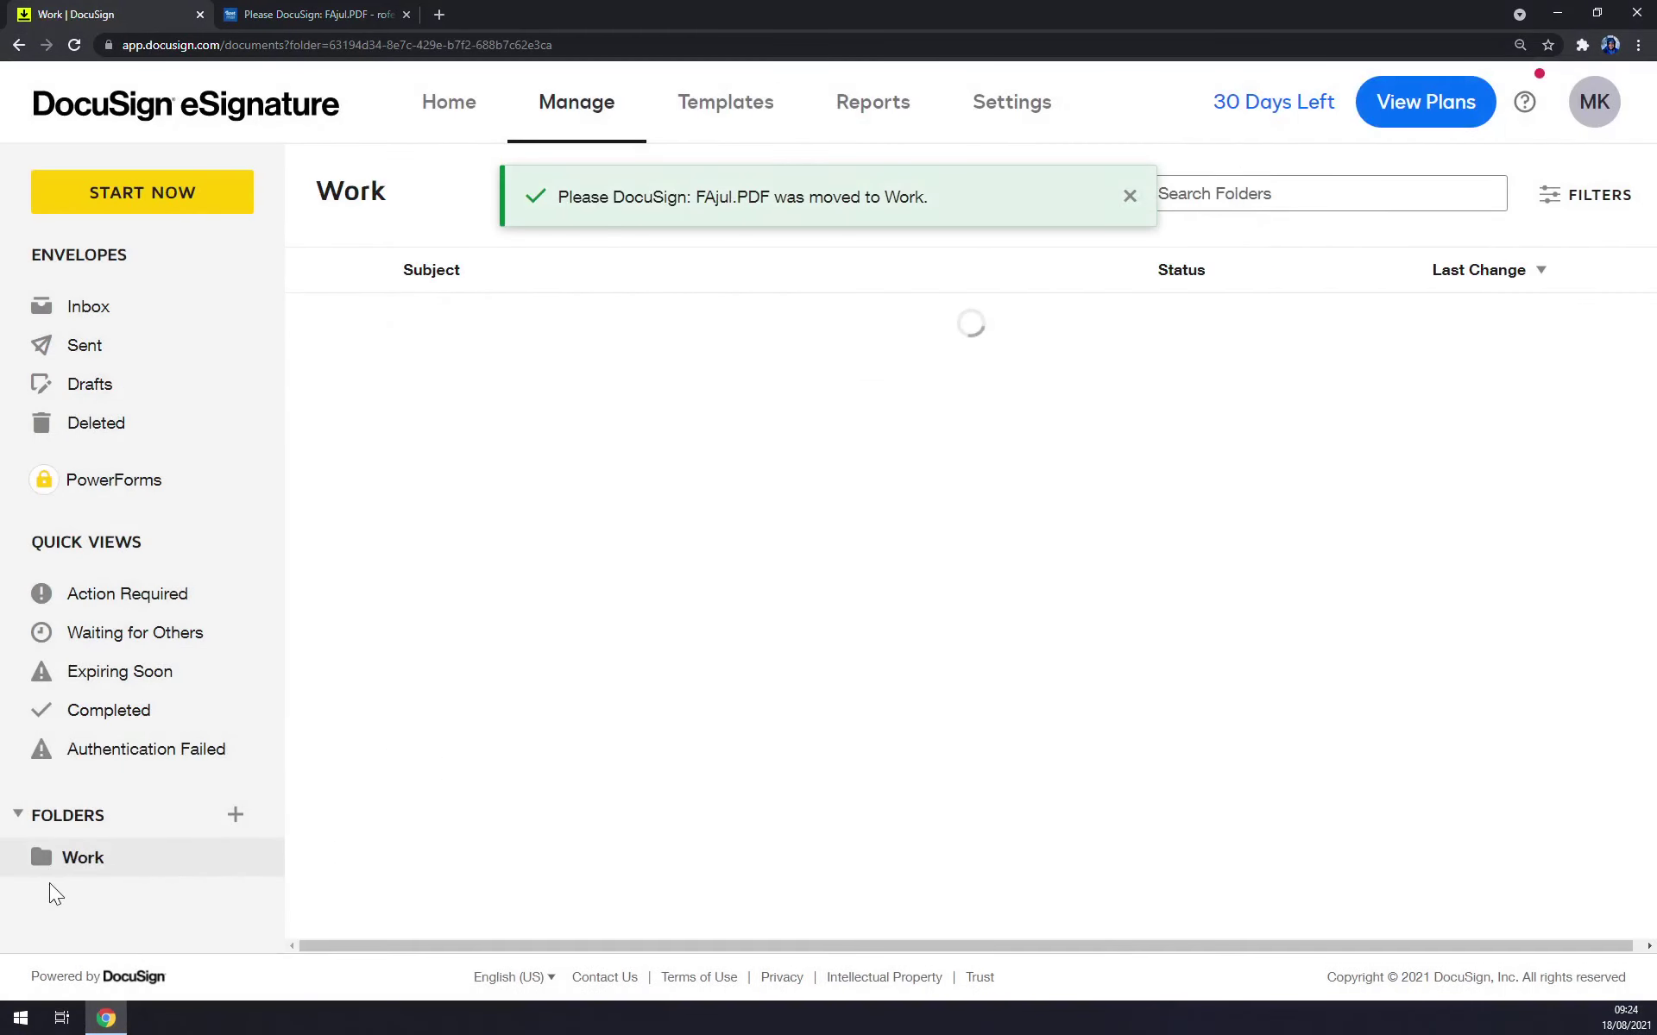